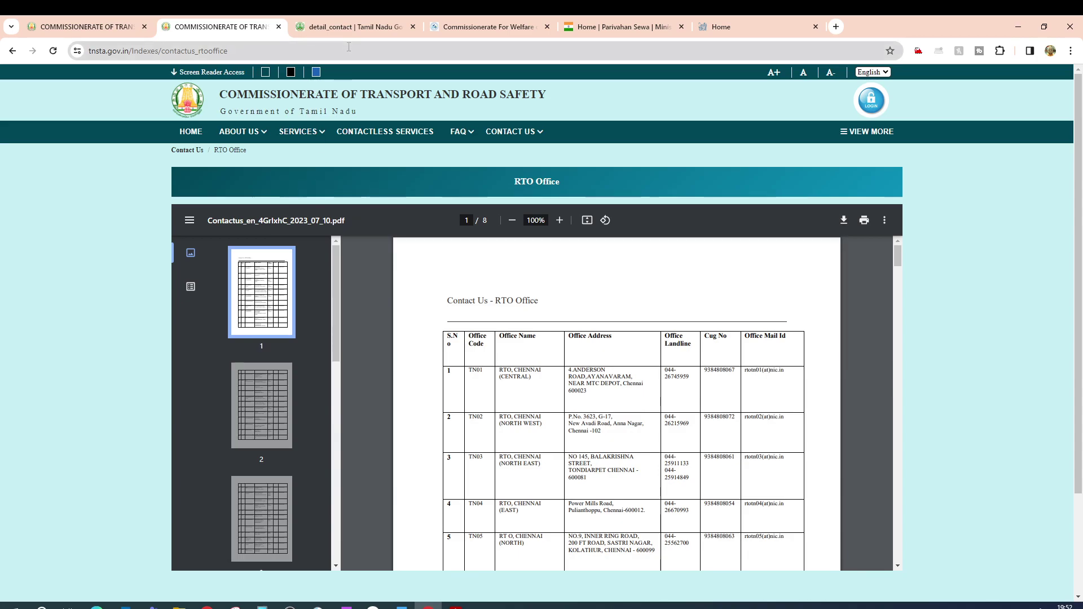
Open the Tamil Nadu government contact page for the Institute of Rehabilitation Medicine and highlight its heading and K K Nagar location.
left_click(349, 27)
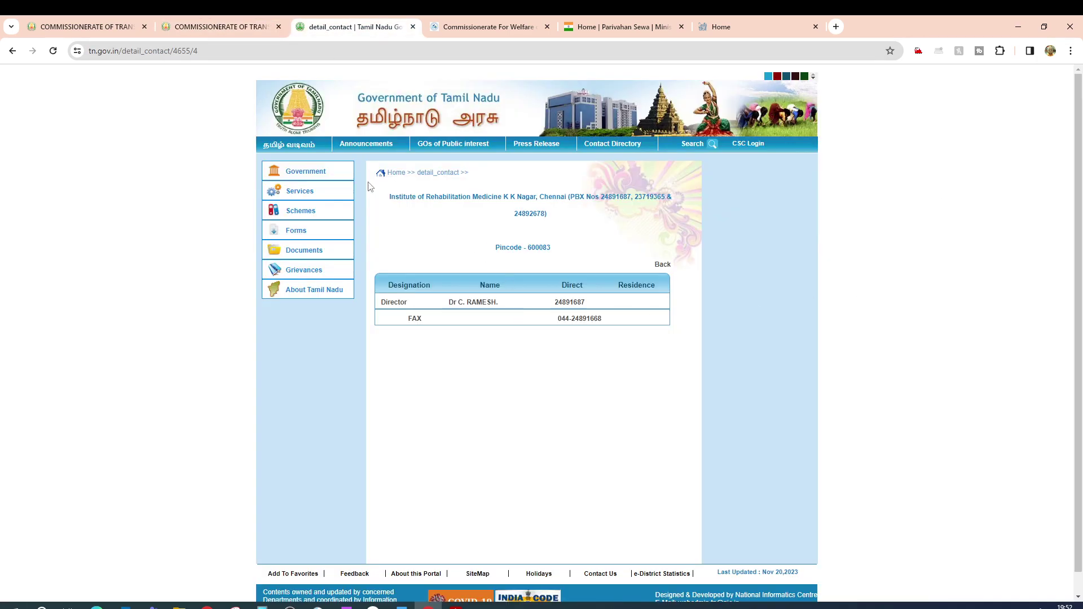
left_click_drag(391, 202, 672, 200)
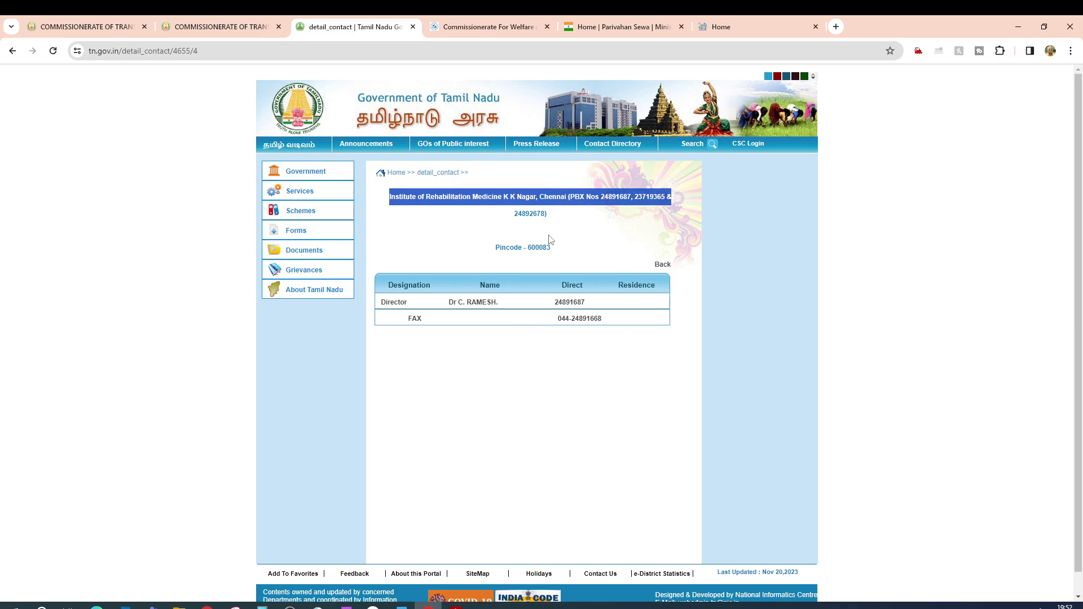
left_click(485, 241)
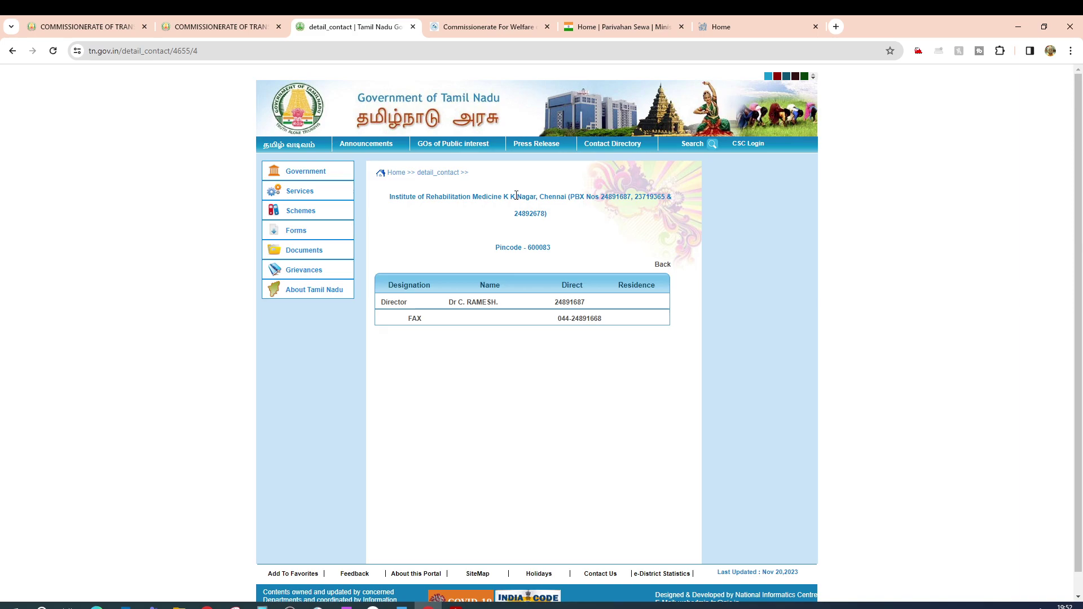
left_click_drag(505, 200, 527, 205)
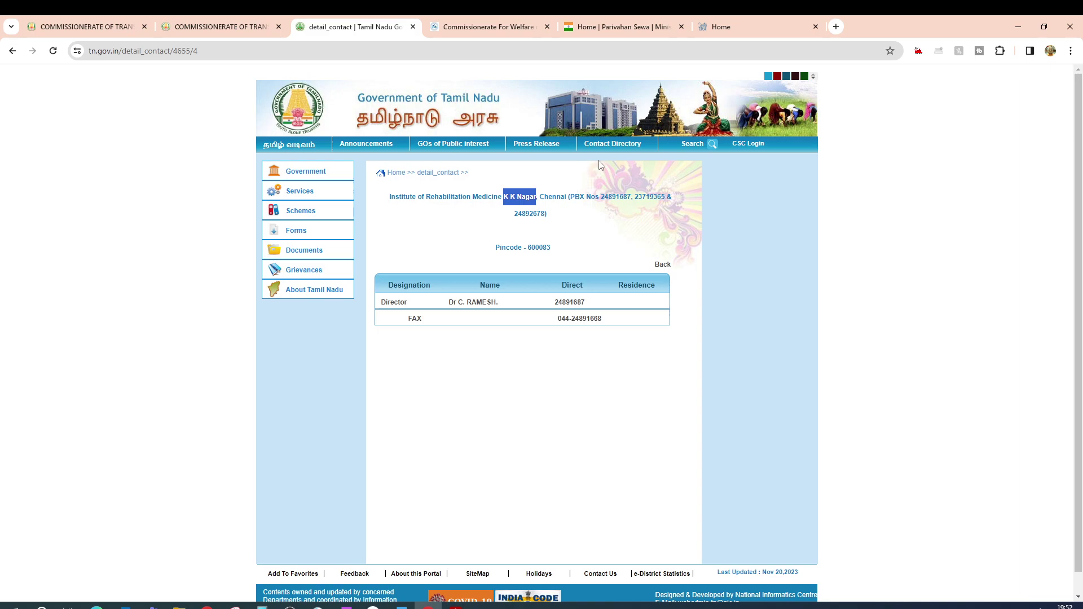
Enlarge the Institute of Rehabilitation Medicine contact page to 150% zoom.
left_click(1070, 50)
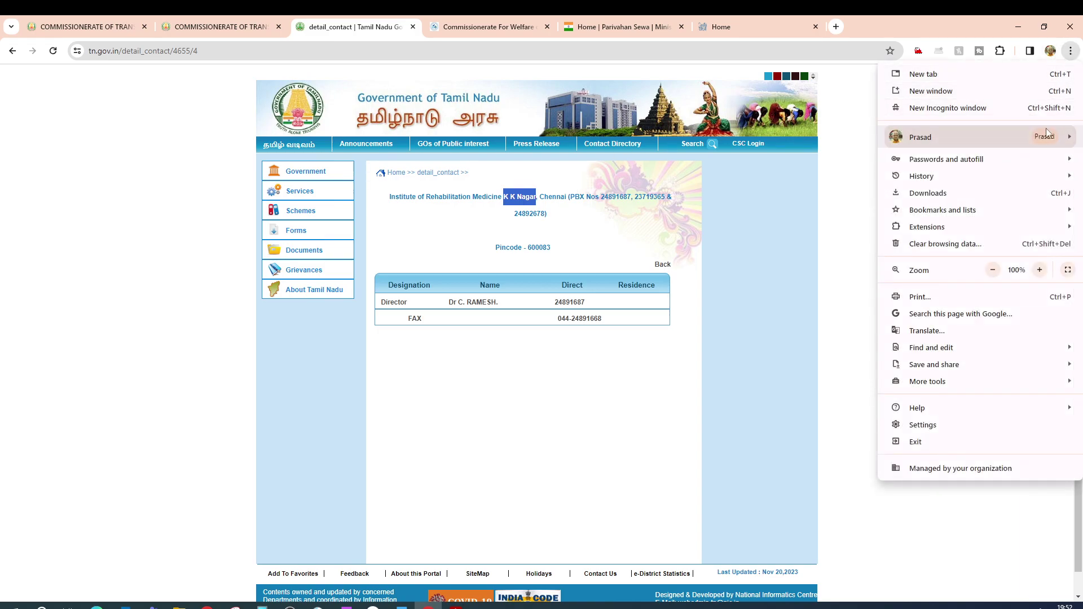
left_click(1039, 270)
left_click(1039, 270)
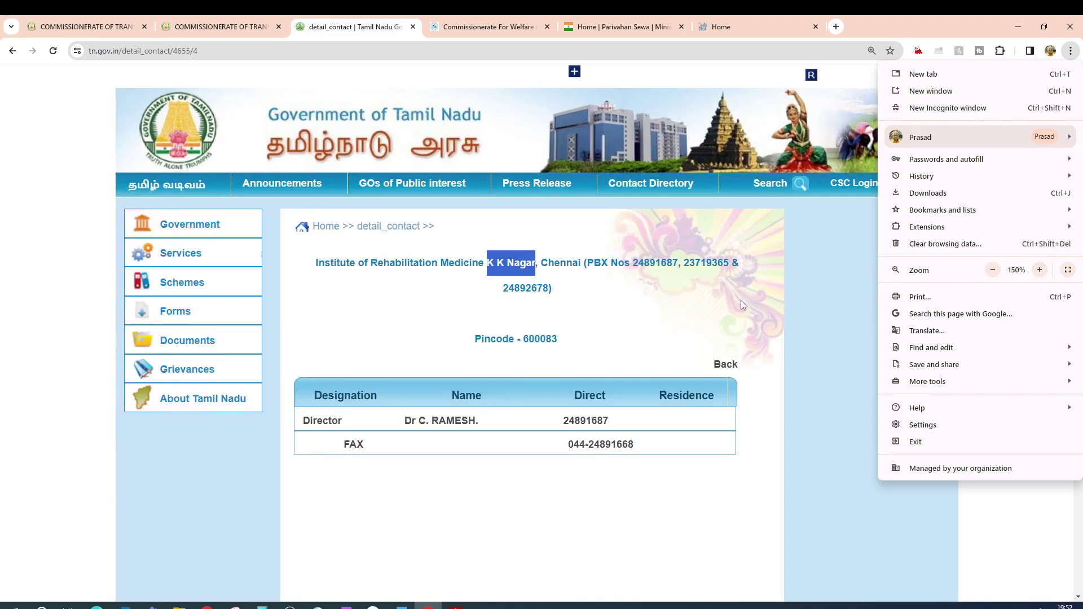
left_click(740, 300)
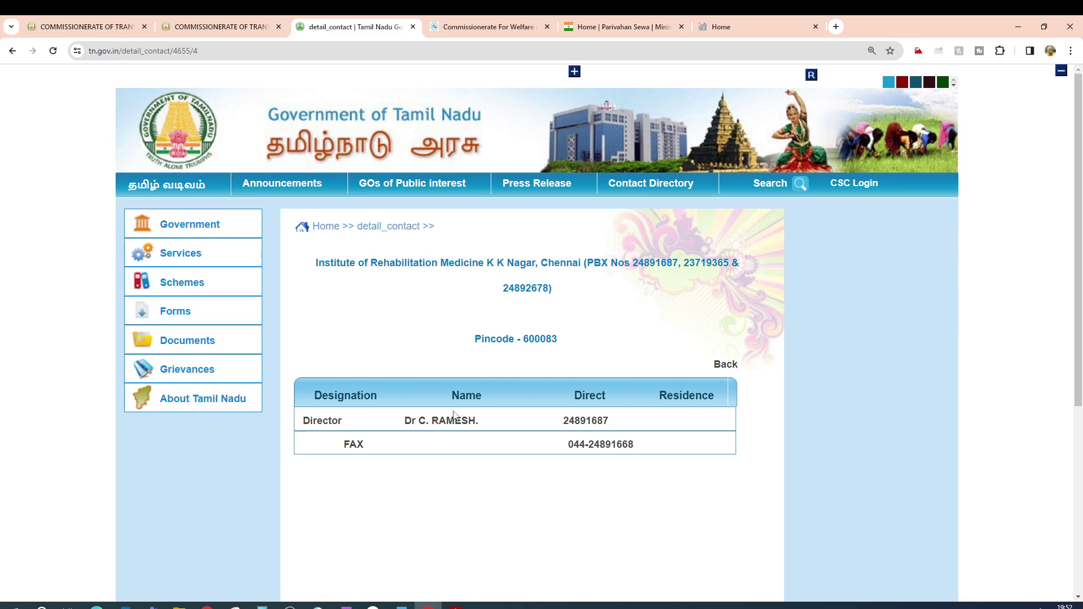
Examine the Head Office contact details on the Commissionerate for Welfare of the Differently Abled page.
left_click(486, 28)
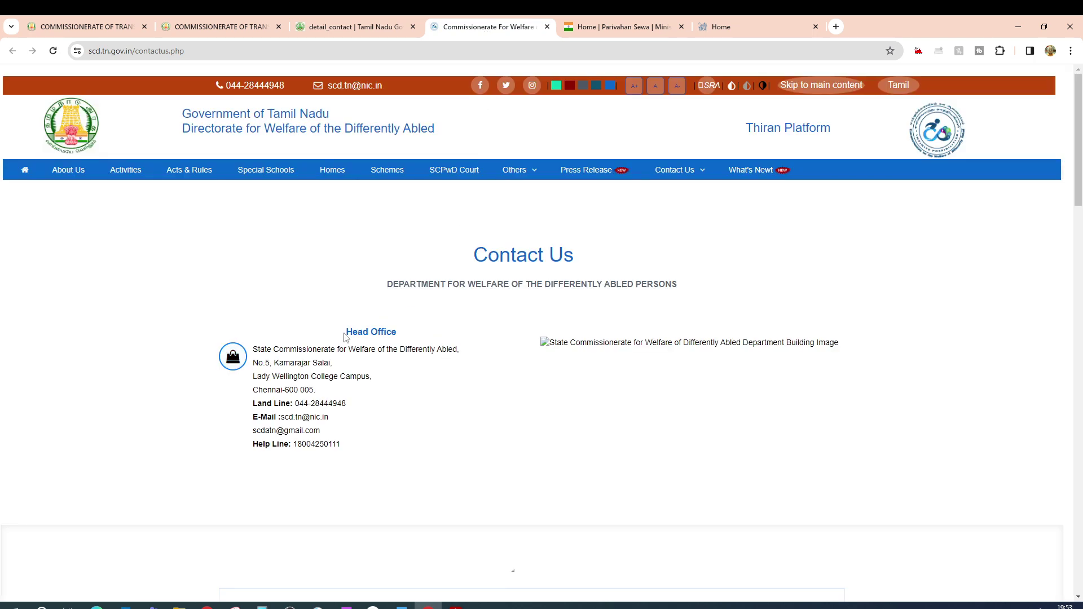
left_click_drag(289, 349, 423, 411)
left_click(426, 450)
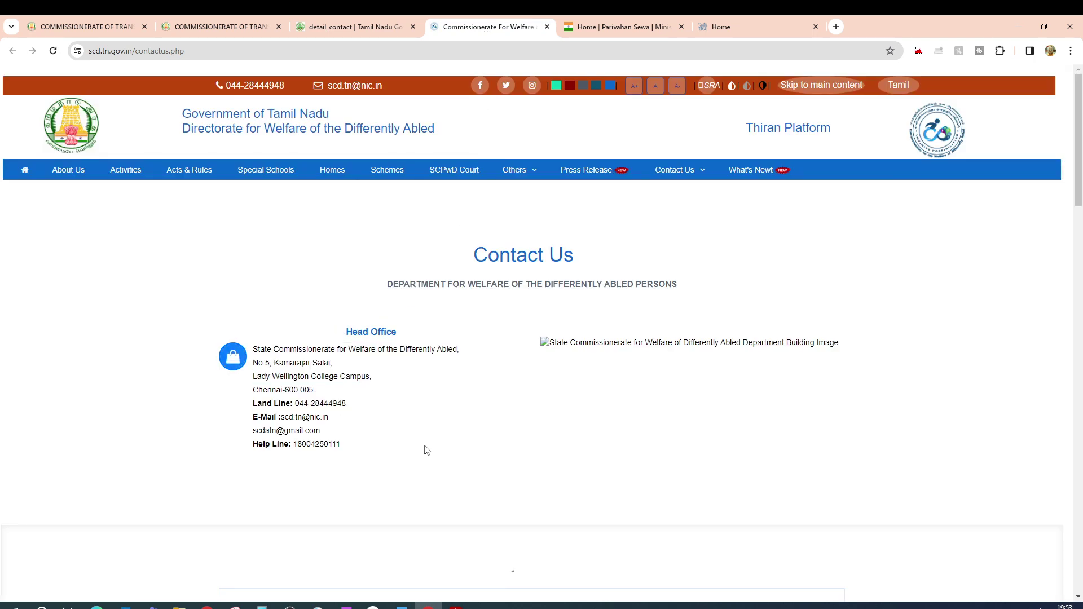
Open the Parivahan Sewa site and check the Word notes for the required documents and Parivahan links.
left_click(584, 33)
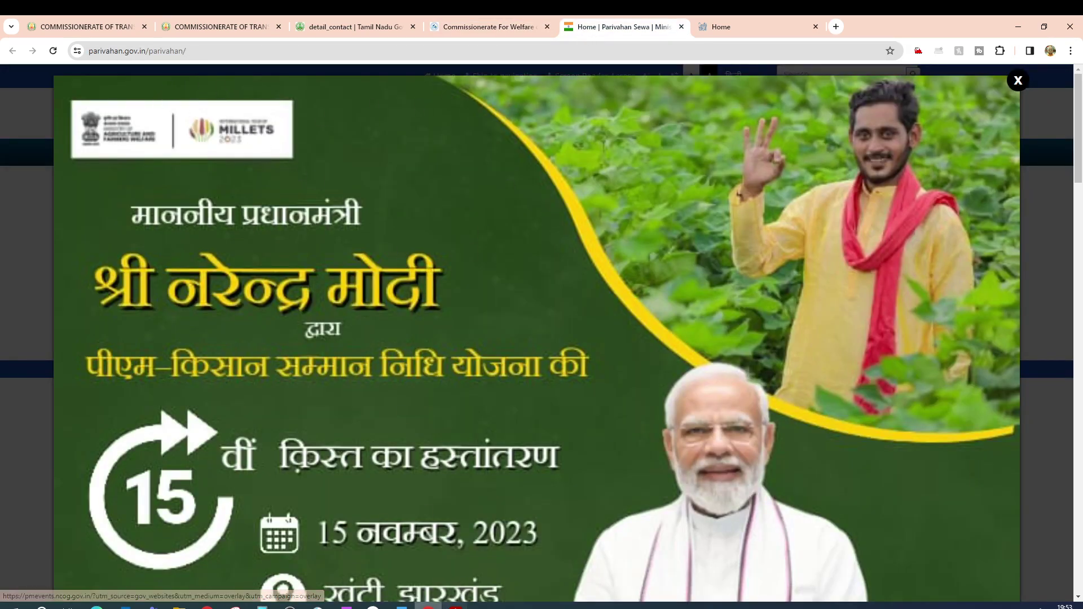
left_click(401, 606)
scroll(376, 349, "up", 10)
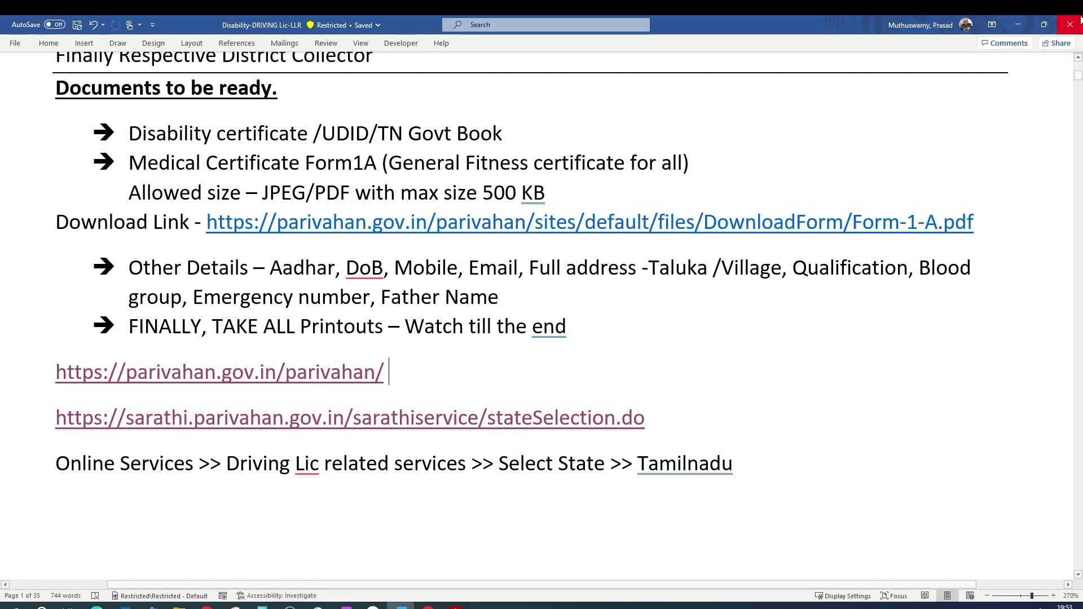
left_click(1022, 26)
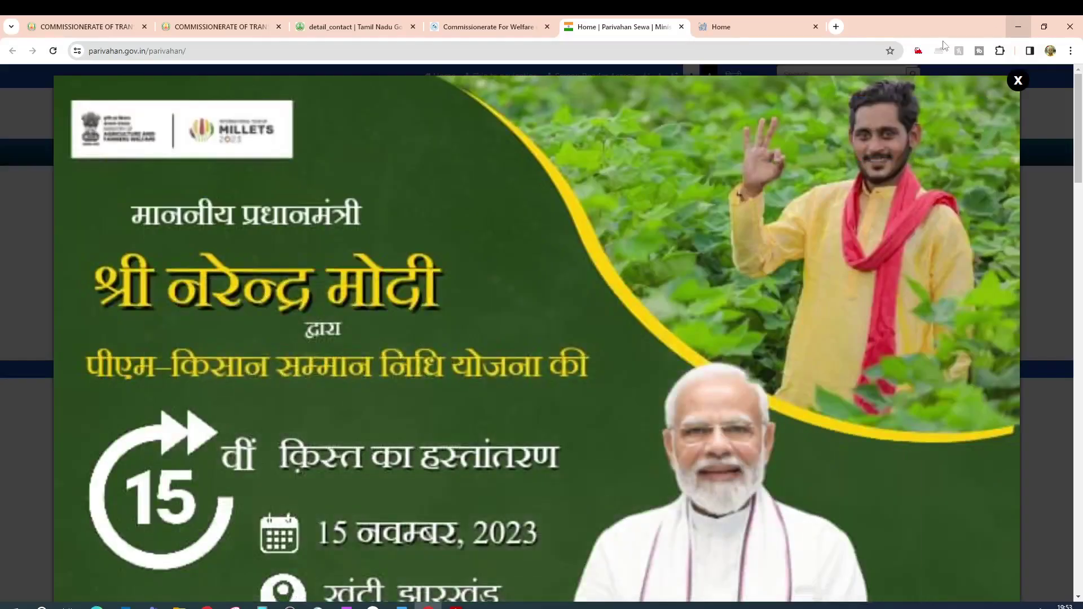
Close the announcement overlay on Parivahan Sewa and look over the homepage's licence services.
left_click(1018, 82)
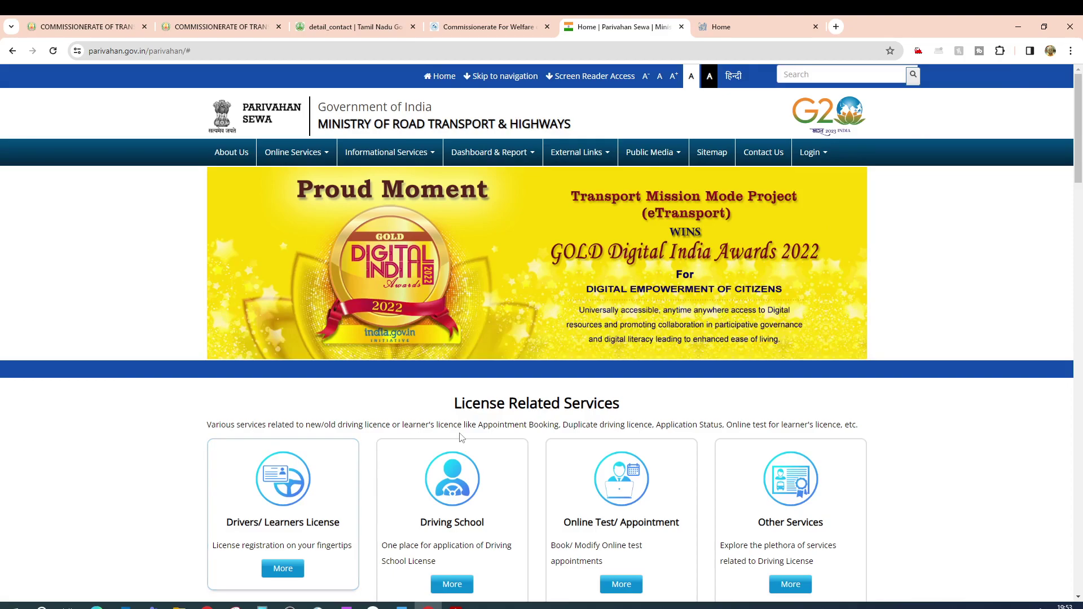
scroll(423, 507, "down", 1)
scroll(277, 211, "up", 1)
mouse_move(293, 153)
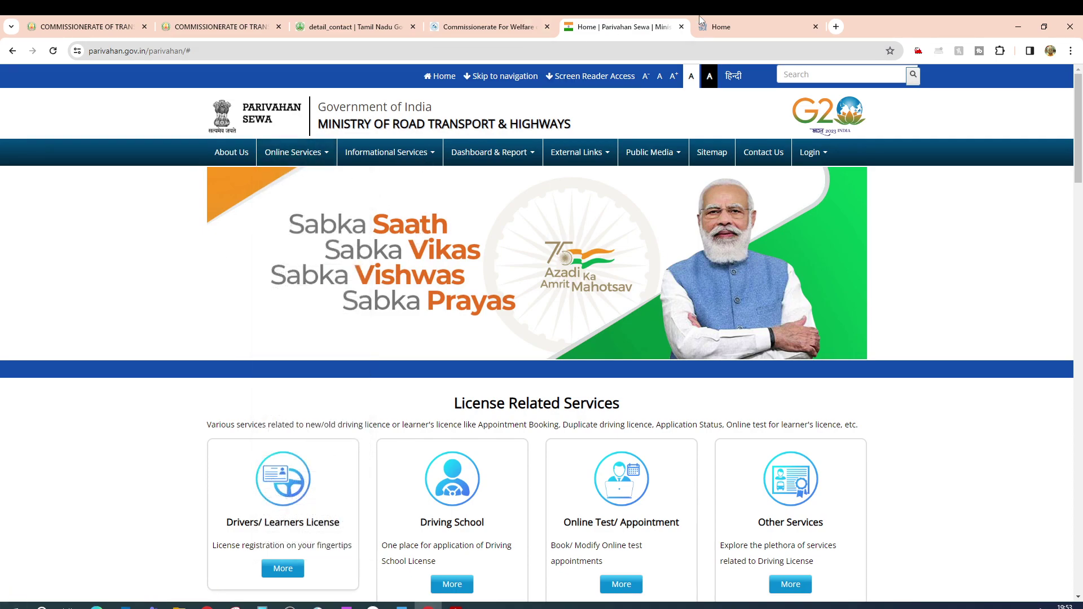
Check the Sarathi state selection page's address and the Online Services entry on the Parivahan Sewa homepage.
left_click(720, 25)
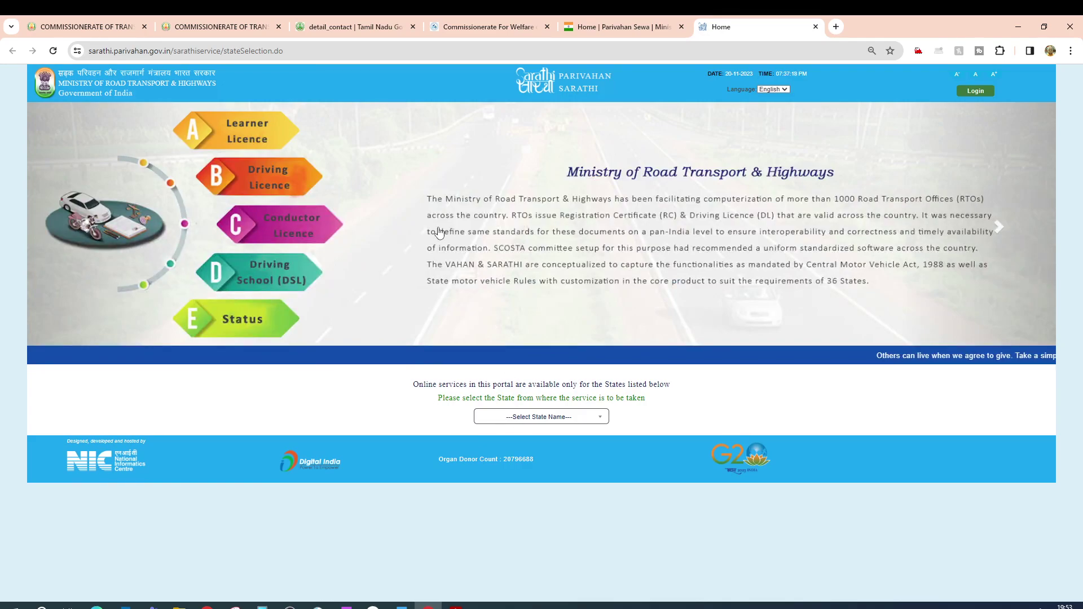
left_click(259, 52)
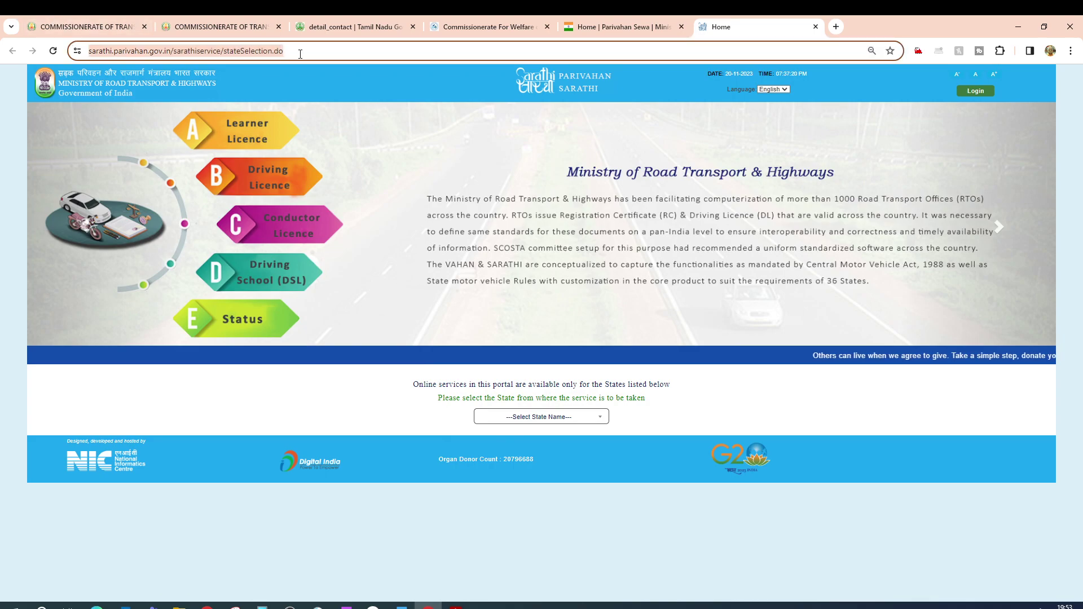
key("End")
left_click(598, 26)
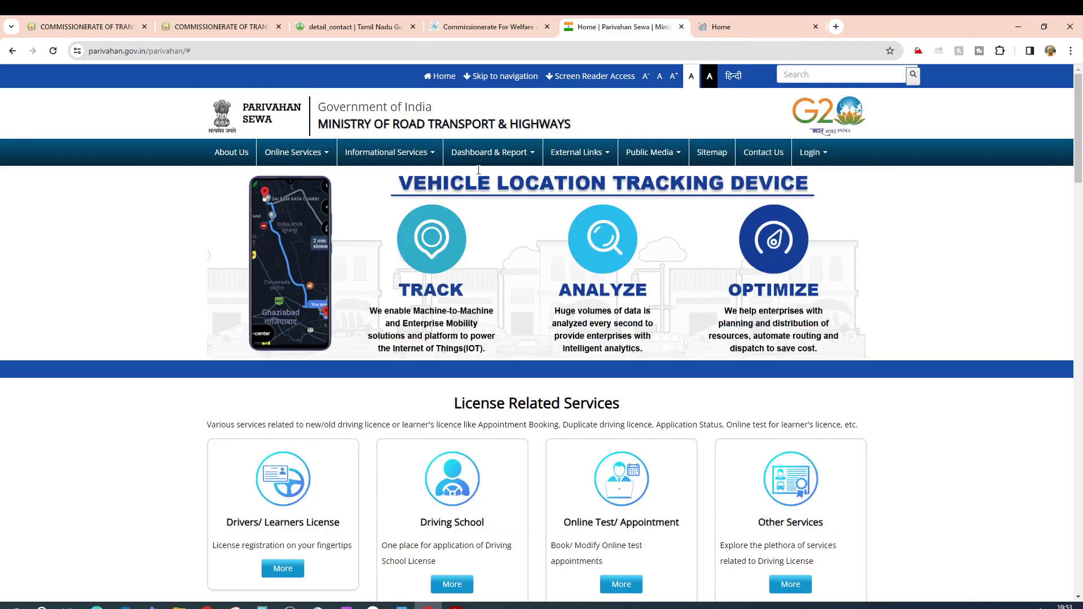
left_click(306, 161)
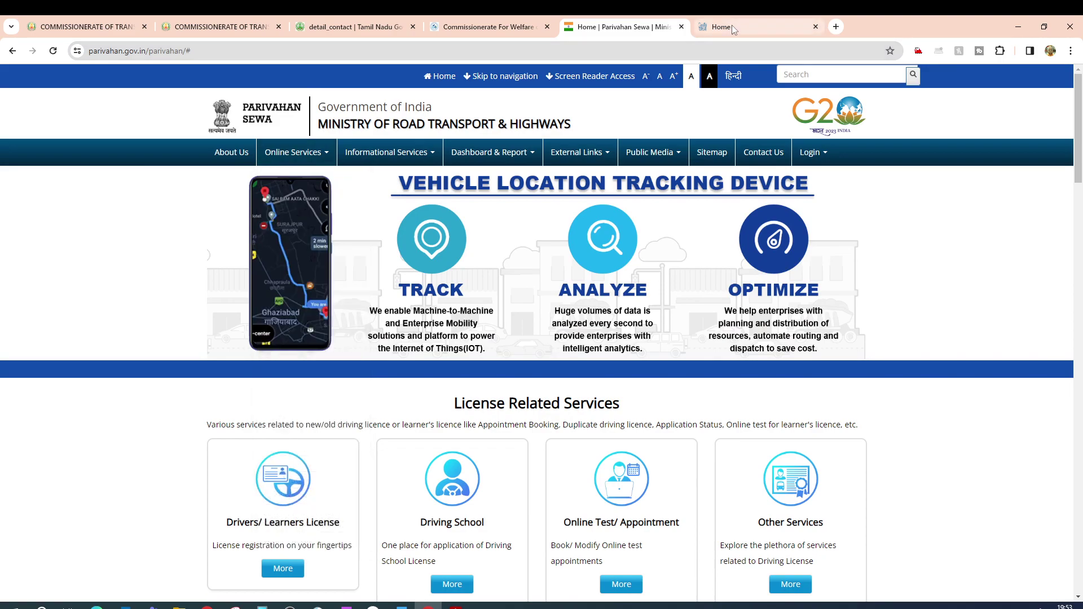
Return to the Sarathi portal and choose Tamil Nadu as the state for the service.
key("ctrl+Tab")
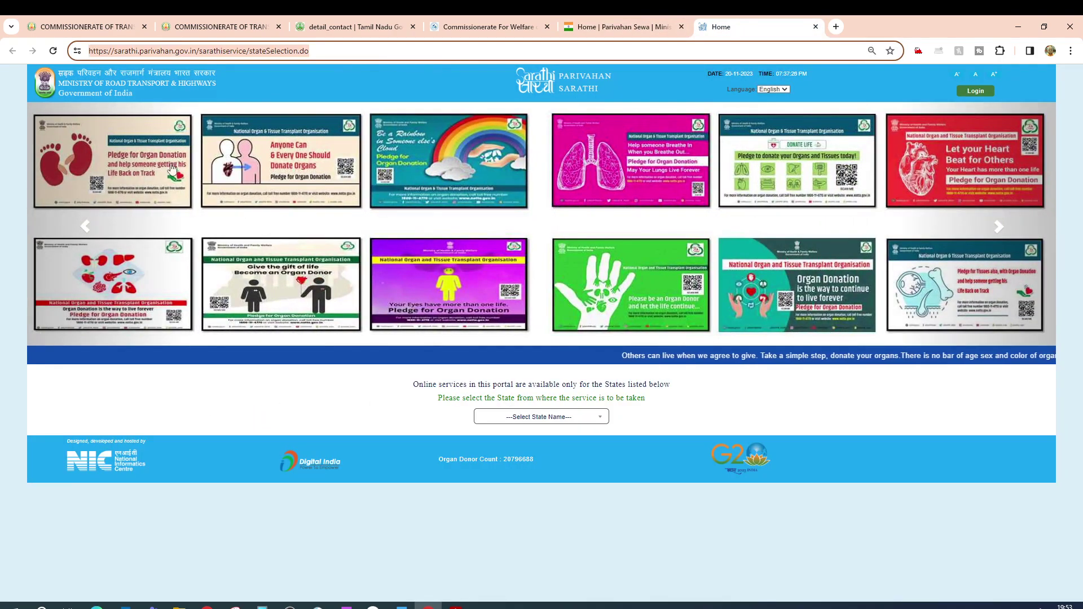
left_click(498, 423)
scroll(499, 505, "down", 3)
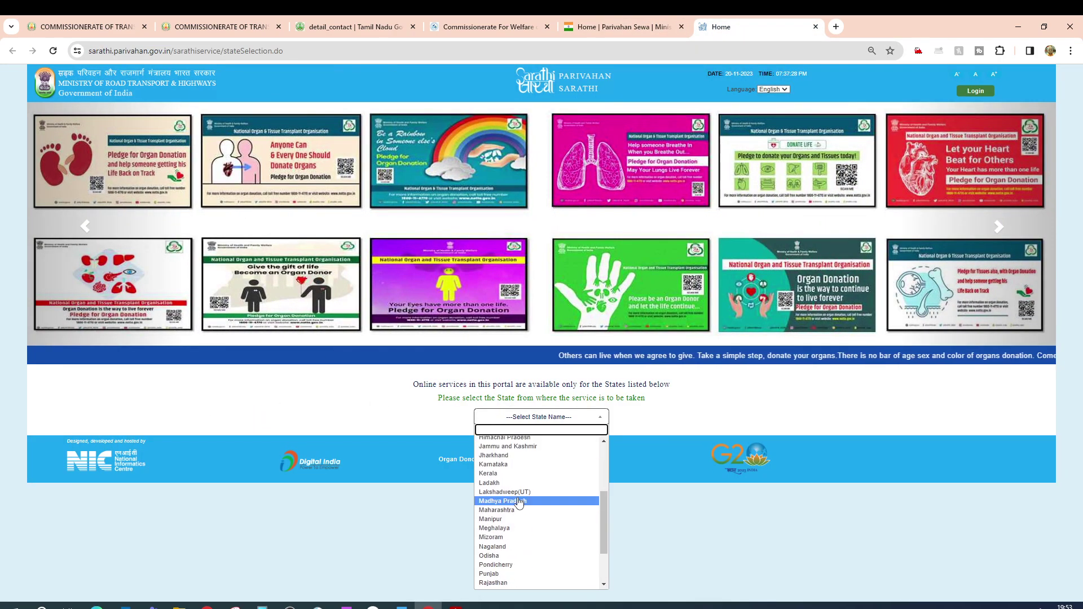
scroll(499, 576, "down", 2)
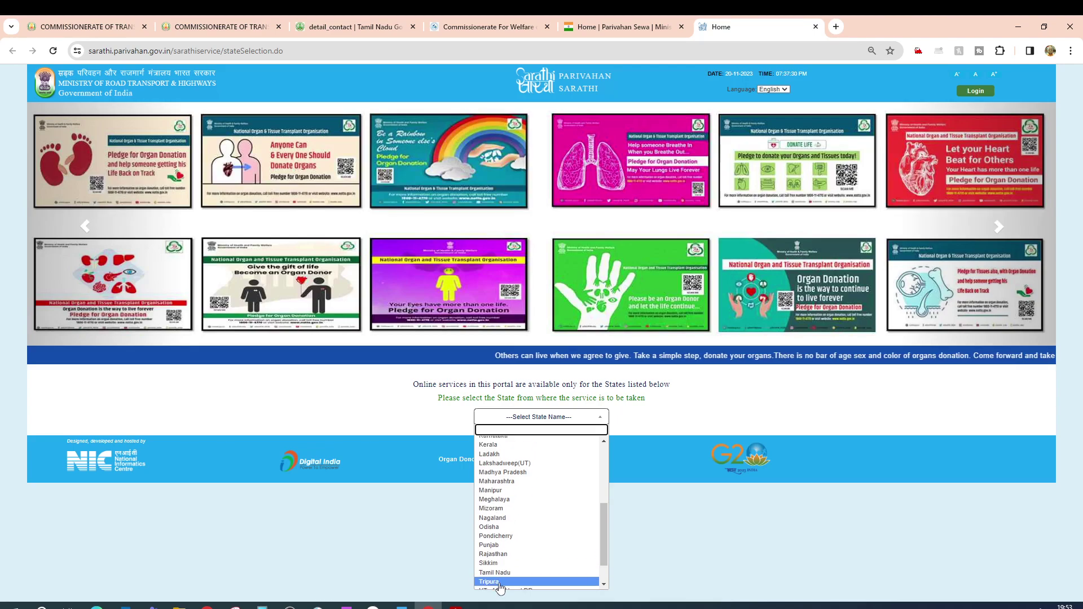
left_click(500, 544)
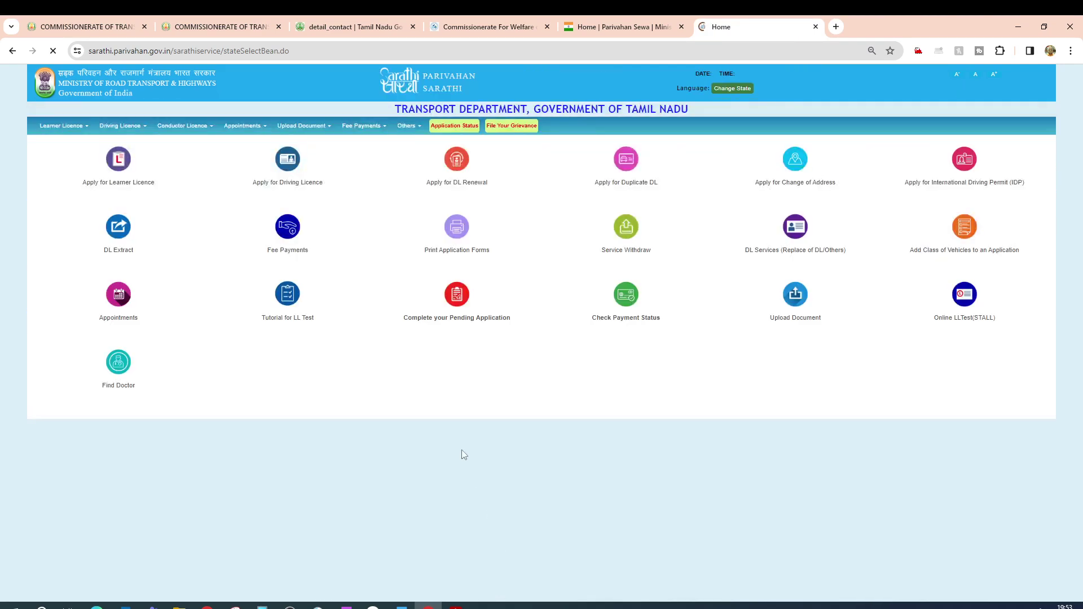
Enlarge the Tamil Nadu transport services page to 125% zoom and close the Contactless Licence Services notice.
left_click(1070, 51)
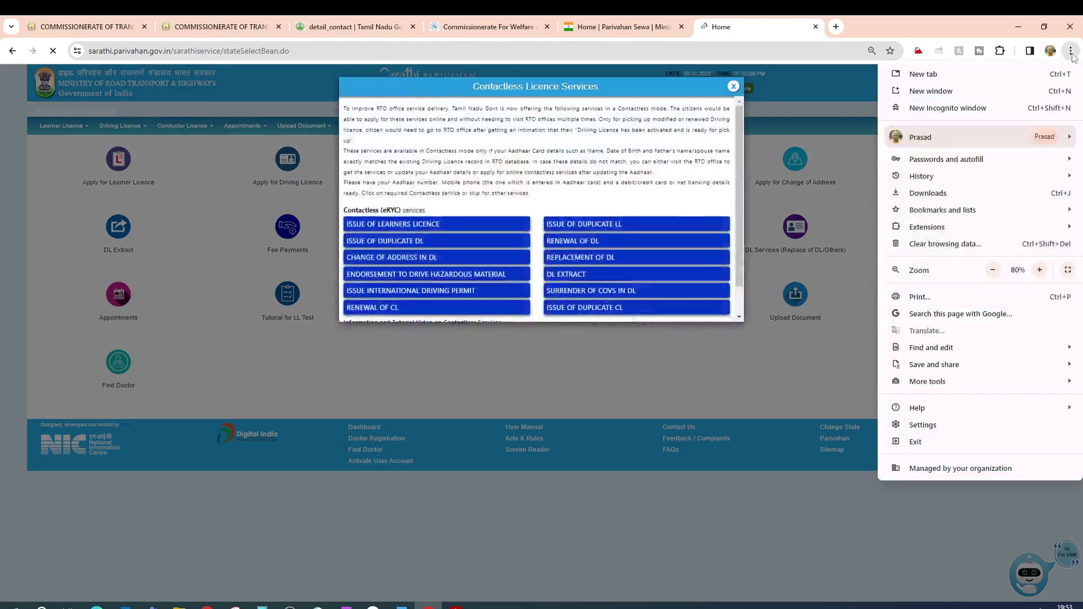
left_click(1038, 270)
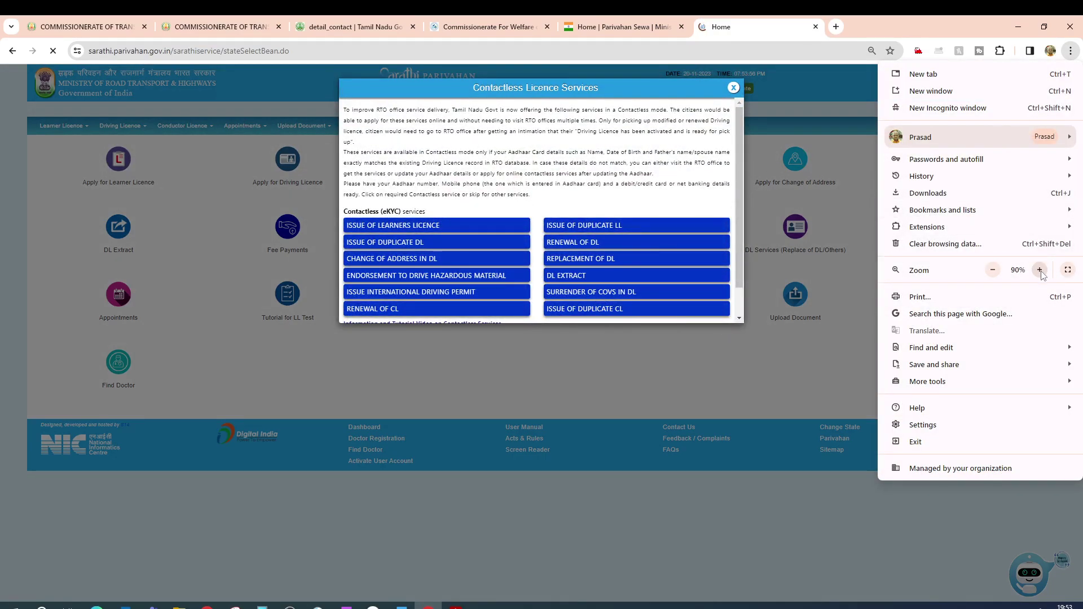
left_click(1038, 271)
left_click(1038, 270)
left_click(1038, 270)
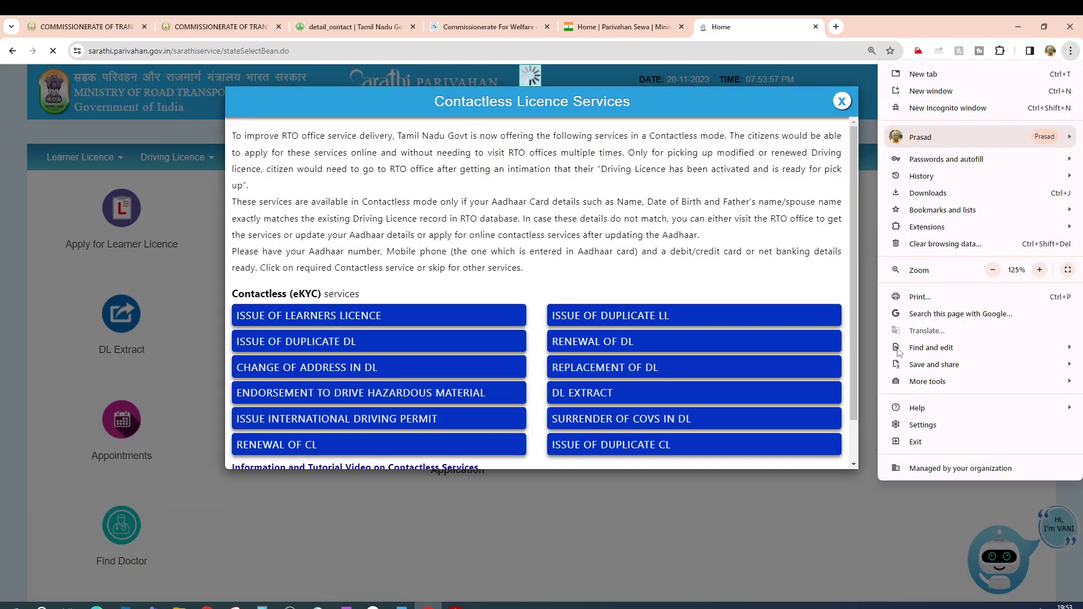
left_click(823, 495)
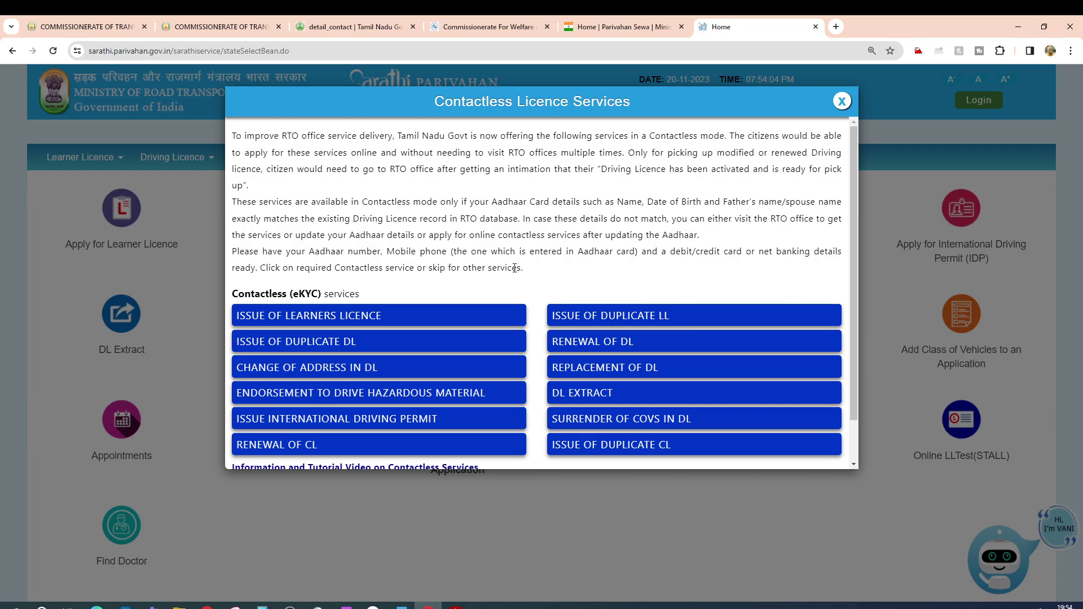
left_click(841, 105)
mouse_move(102, 166)
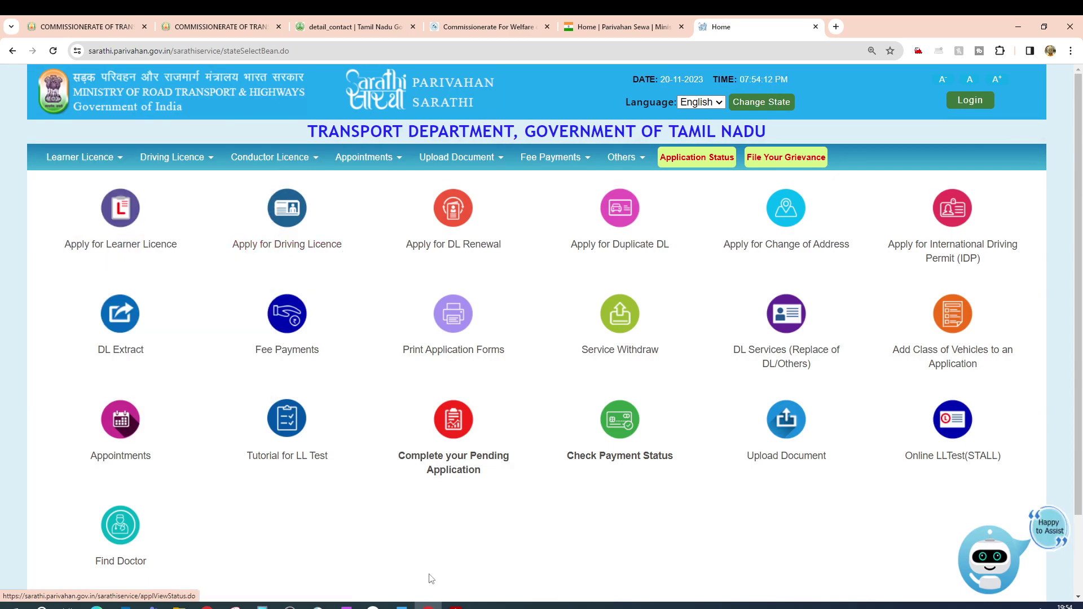
Switch to Adobe Acrobat Reader and read "TN circular for issuing driving licence.pdf" through to its conclusion.
mouse_move(455, 605)
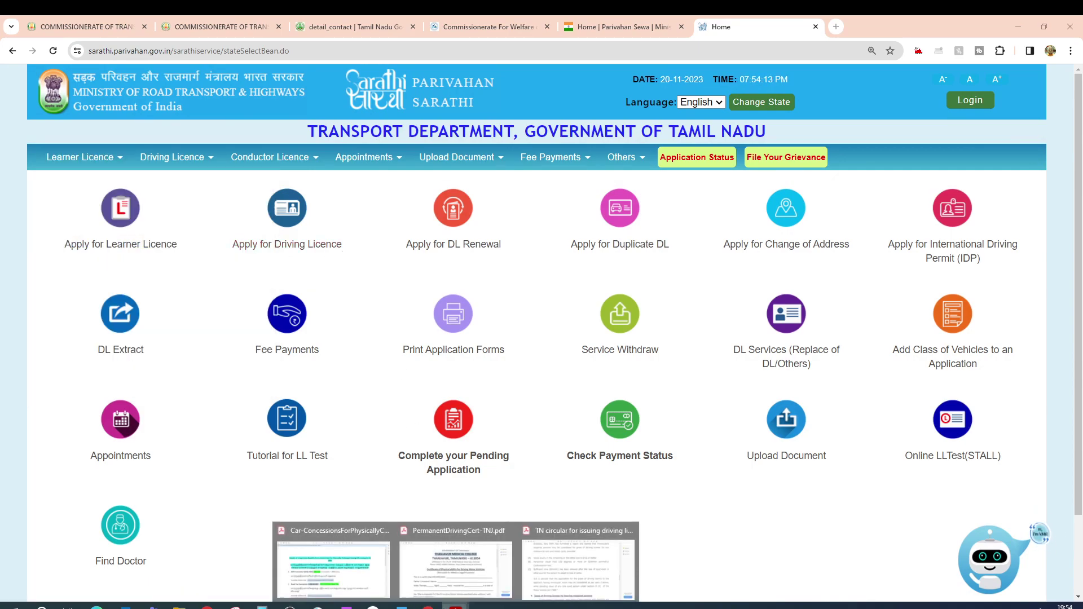
left_click(333, 561)
left_click(338, 51)
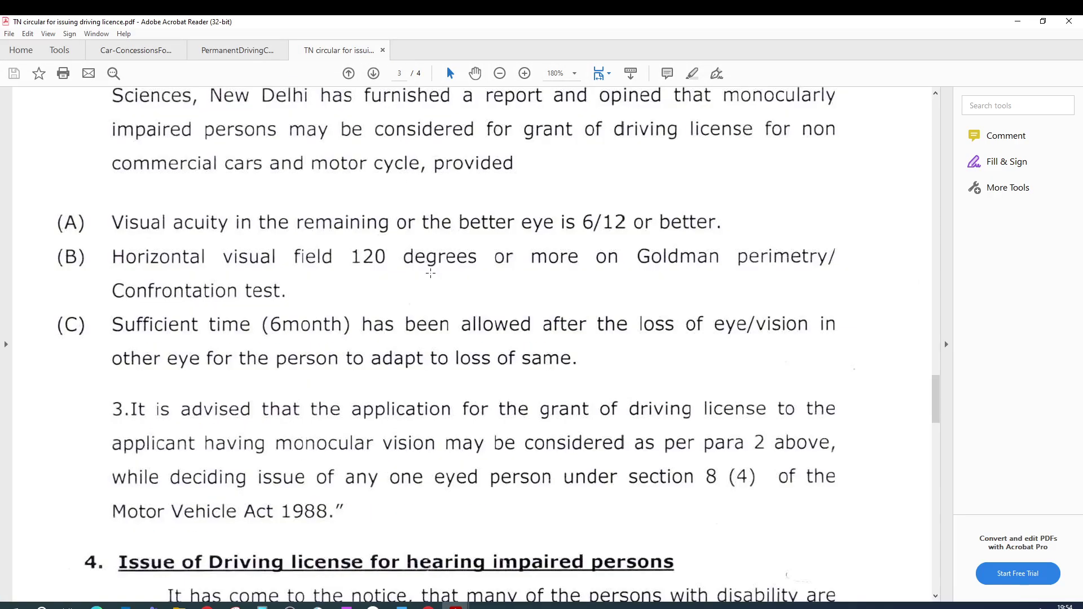
scroll(474, 338, "down", 8)
scroll(432, 275, "down", 15)
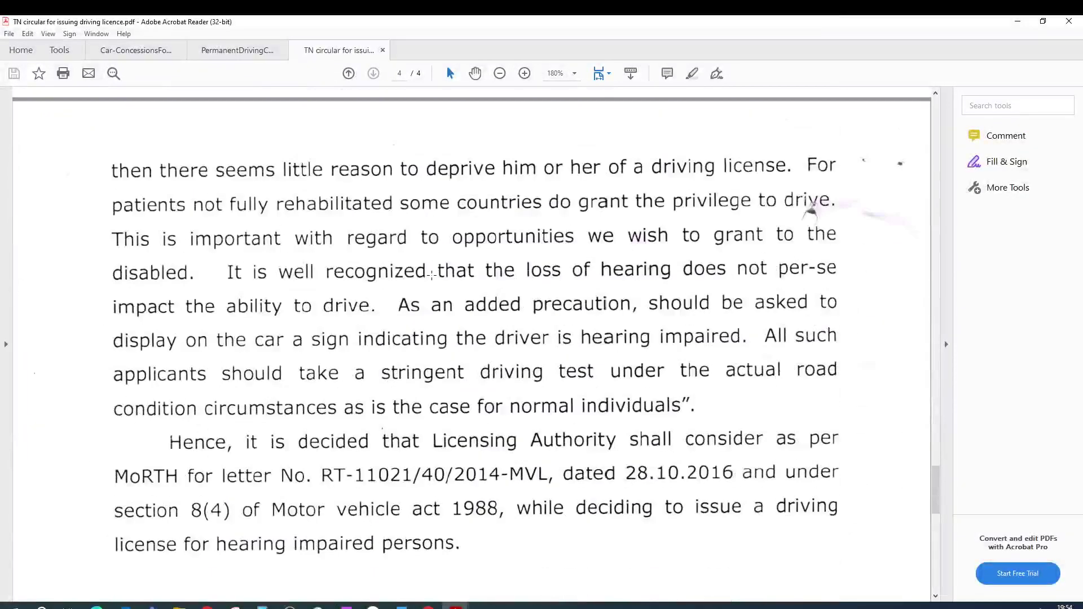
scroll(432, 275, "down", 4)
Go back to section 2 of the circular and select the wording "Driving license for LMV-(automatic)".
scroll(429, 279, "up", 12)
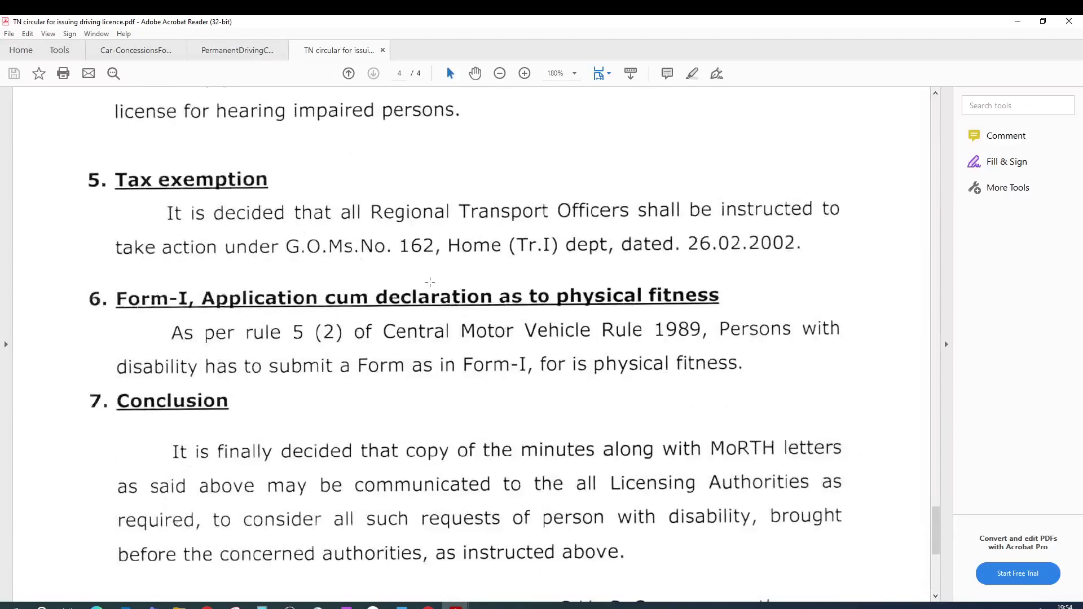
scroll(428, 282, "up", 10)
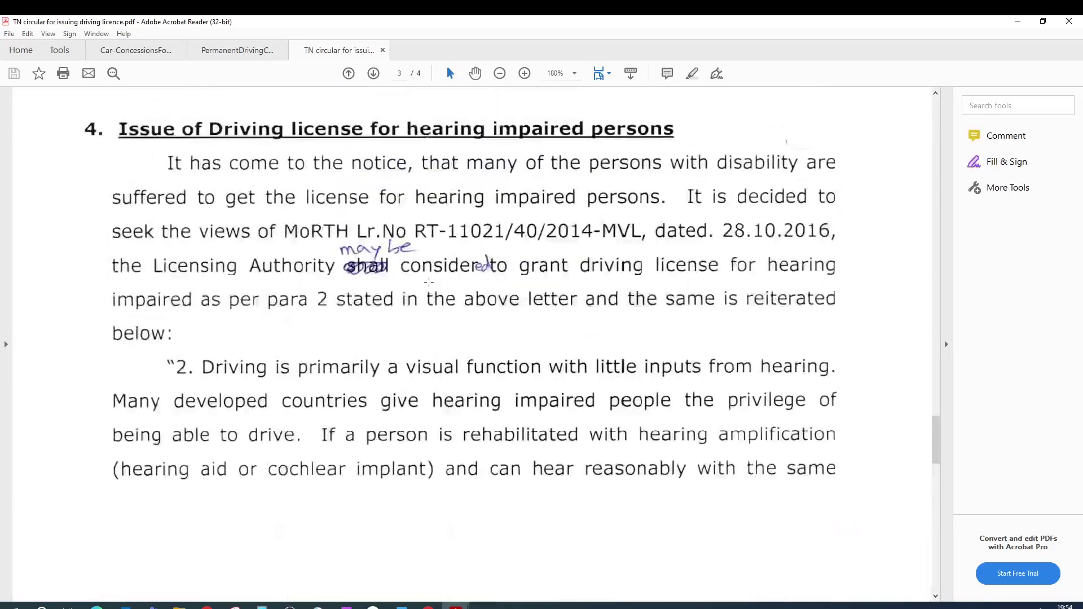
scroll(356, 282, "up", 10)
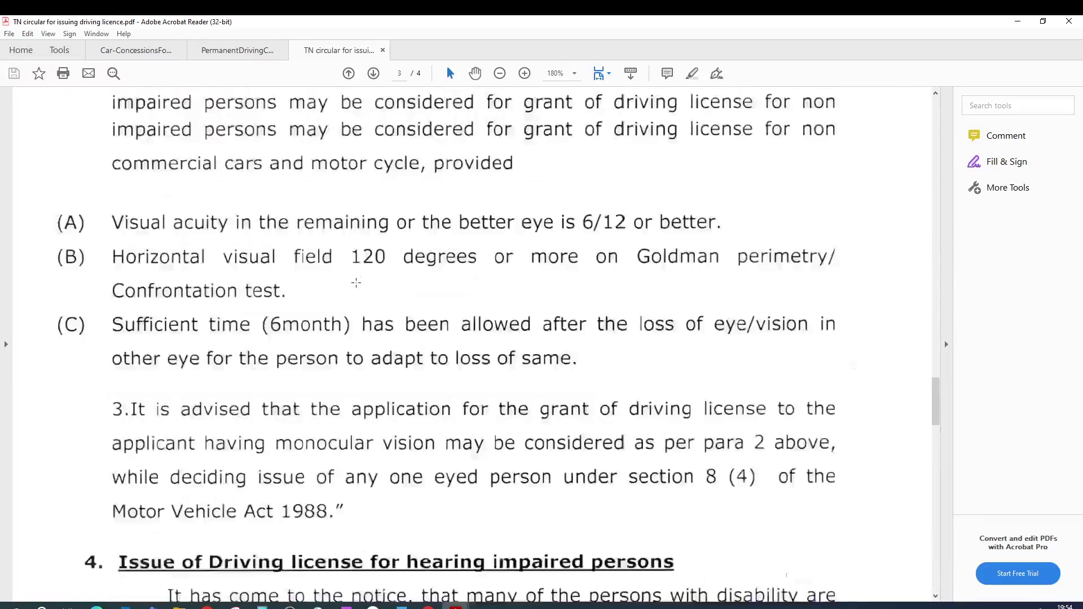
scroll(354, 282, "up", 8)
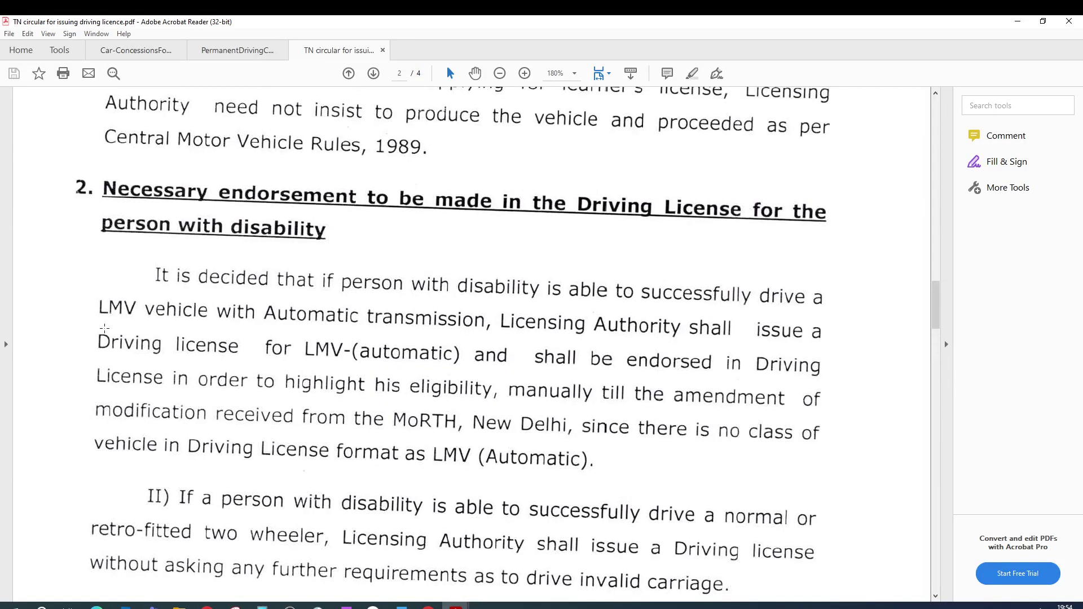
left_click_drag(104, 328, 482, 406)
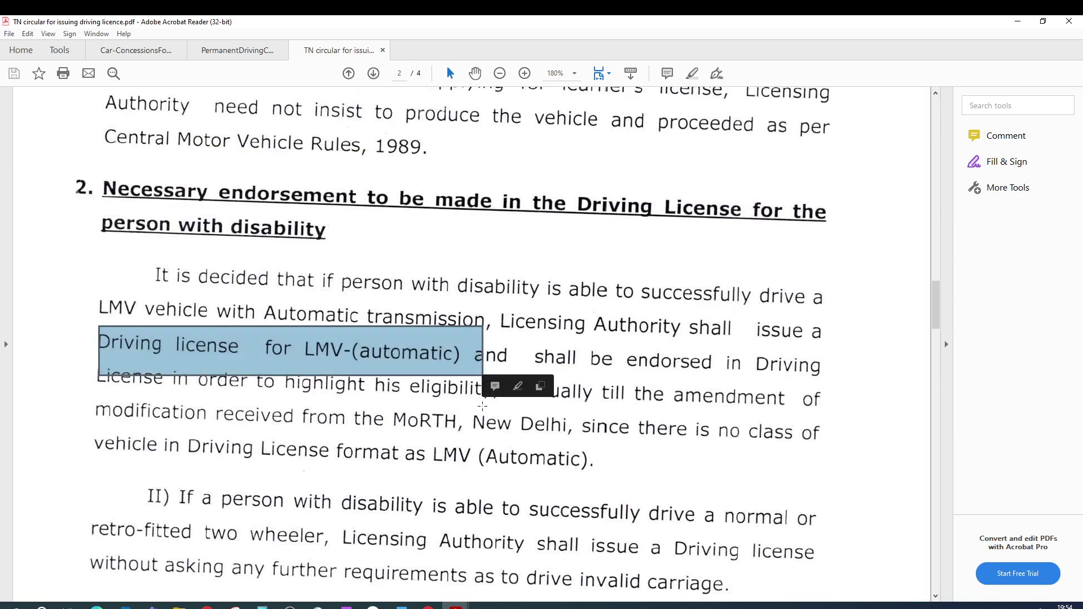
Clear the text selection, leave the circular and open the application for a new learner licence on the Sarathi portal in Chrome.
key("ctrl+a")
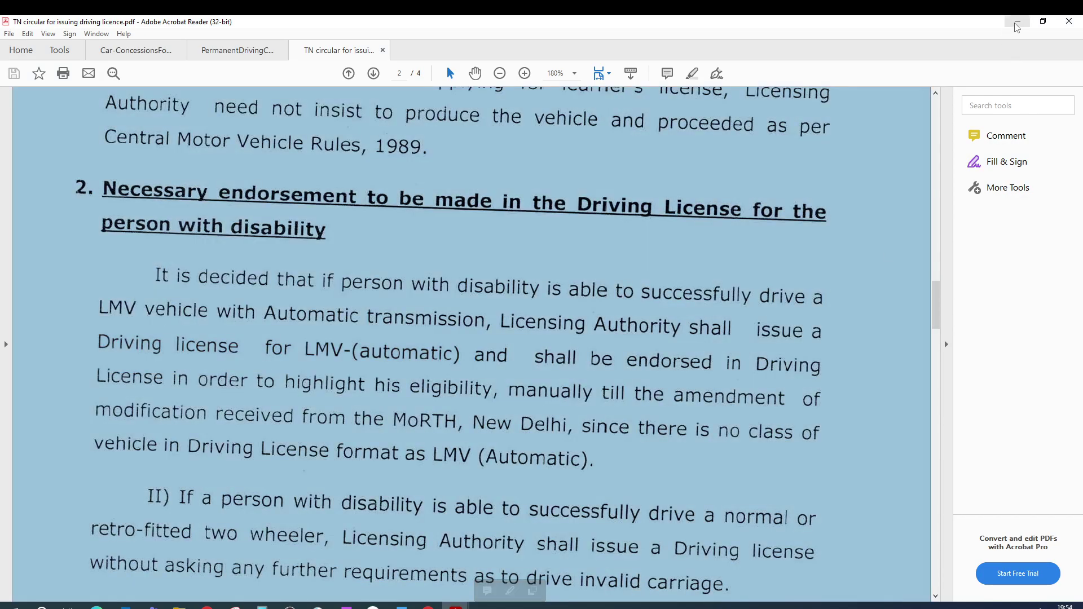
left_click(395, 359)
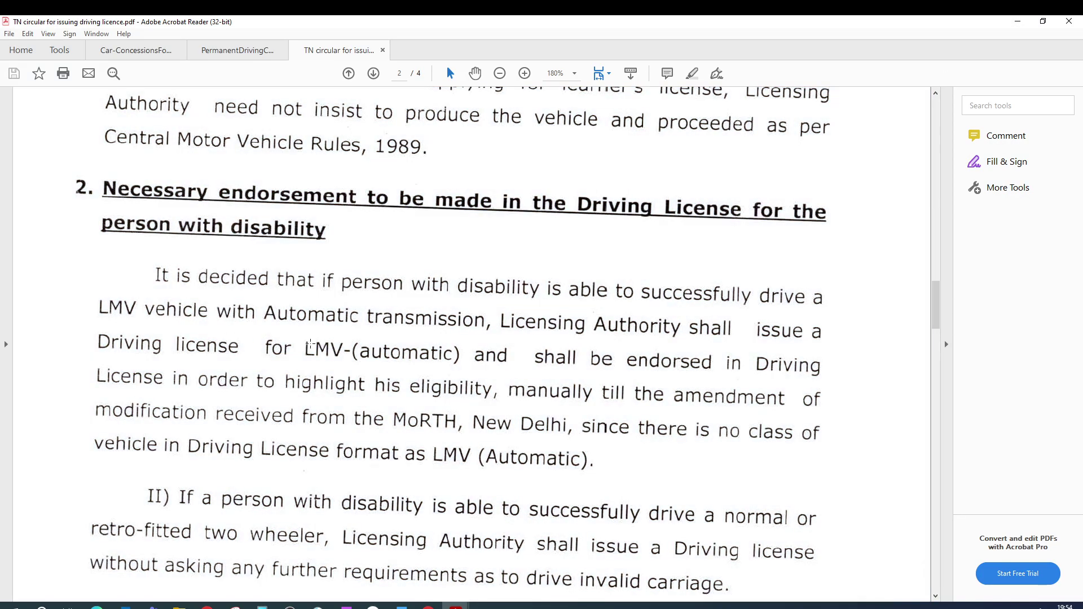
left_click(1017, 20)
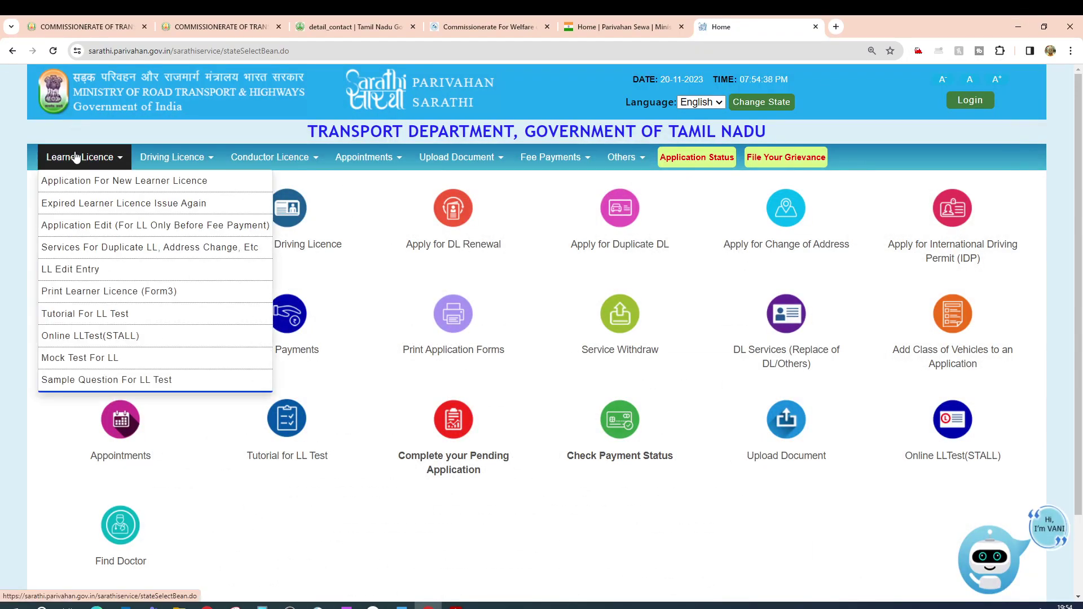
left_click(124, 184)
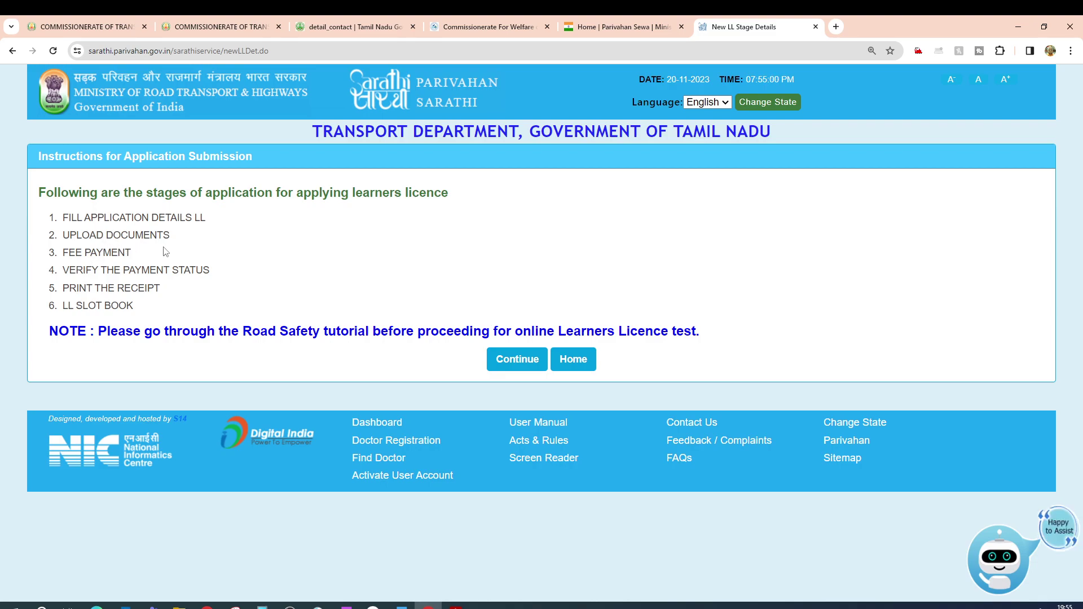
Read through the learner's licence application stages, highlighting FEE PAYMENT and LL SLOT BOOK.
left_click_drag(61, 252, 146, 249)
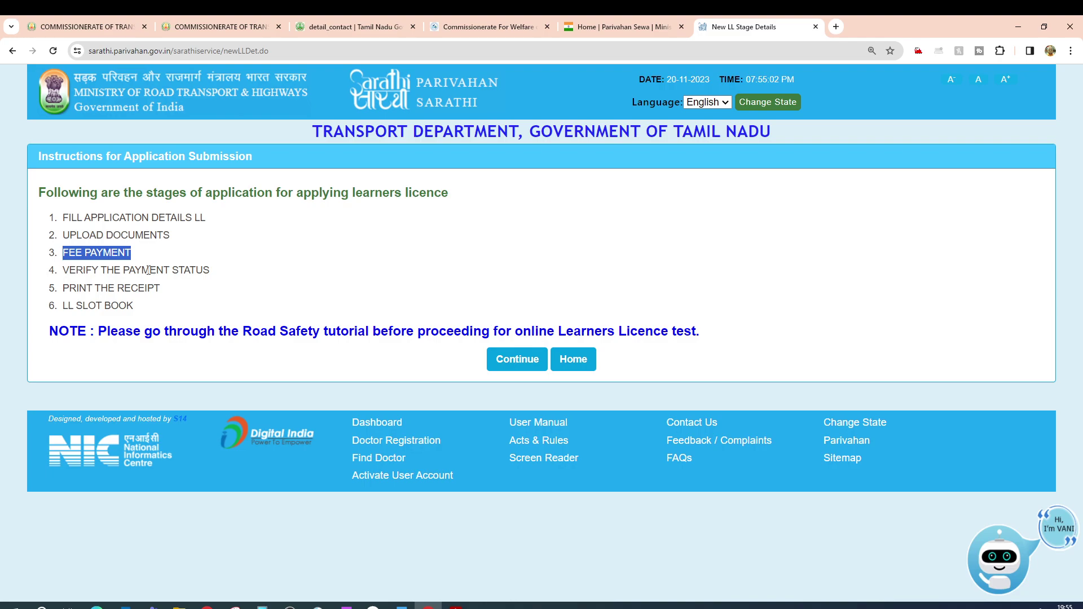
left_click(148, 271)
left_click_drag(74, 288, 179, 290)
left_click(136, 302)
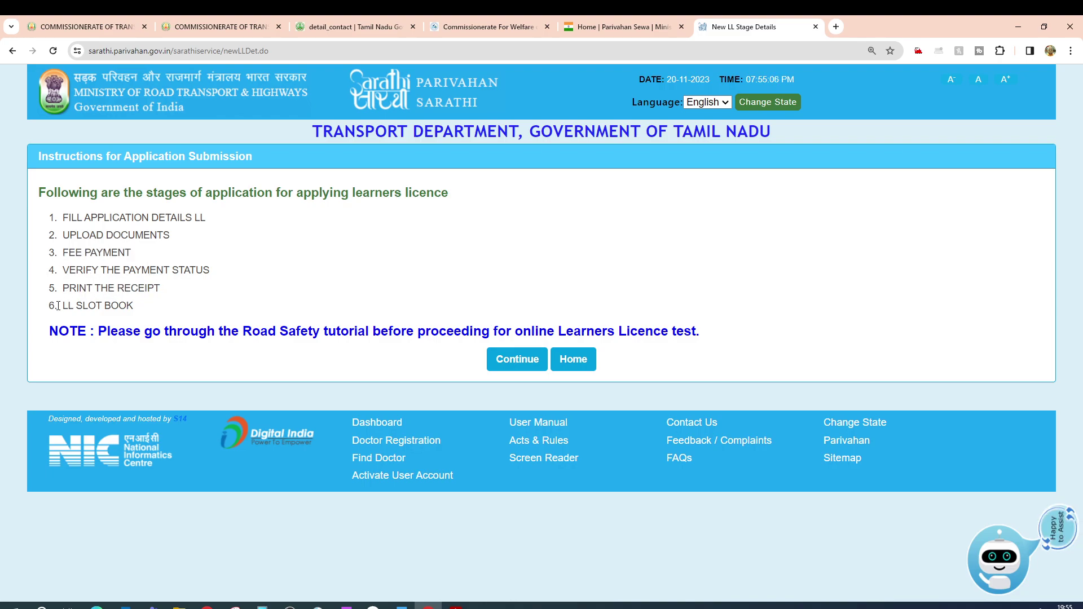
mouse_move(56, 305)
left_mouse_down()
mouse_move(135, 305)
mouse_move(61, 307)
left_mouse_up()
left_click(179, 318)
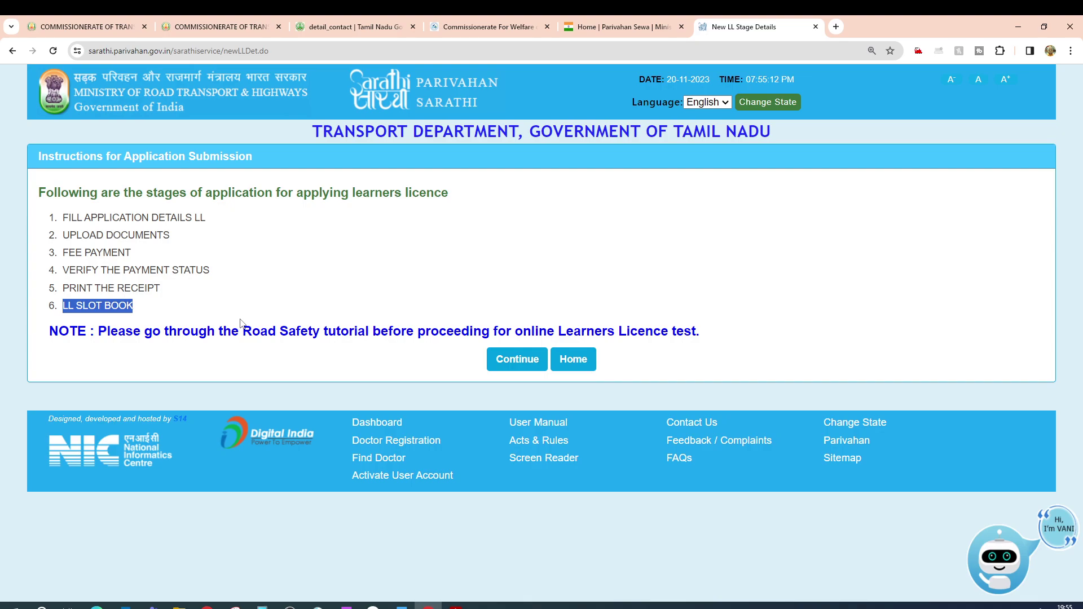
left_click(175, 291)
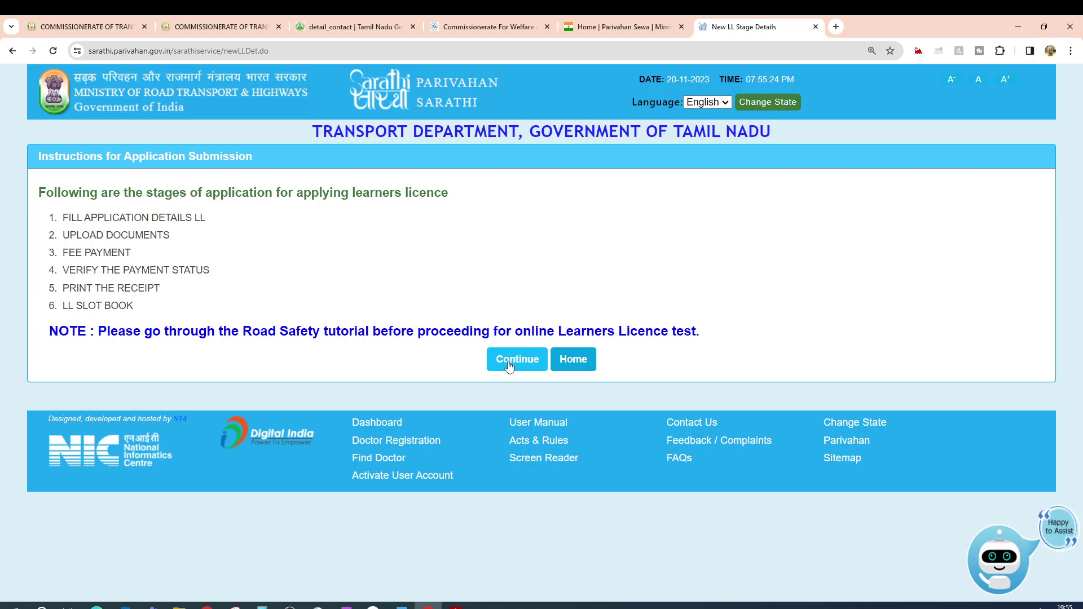
Continue from the application instructions to the Application for Learner's Licence (LL) page.
left_click(595, 28)
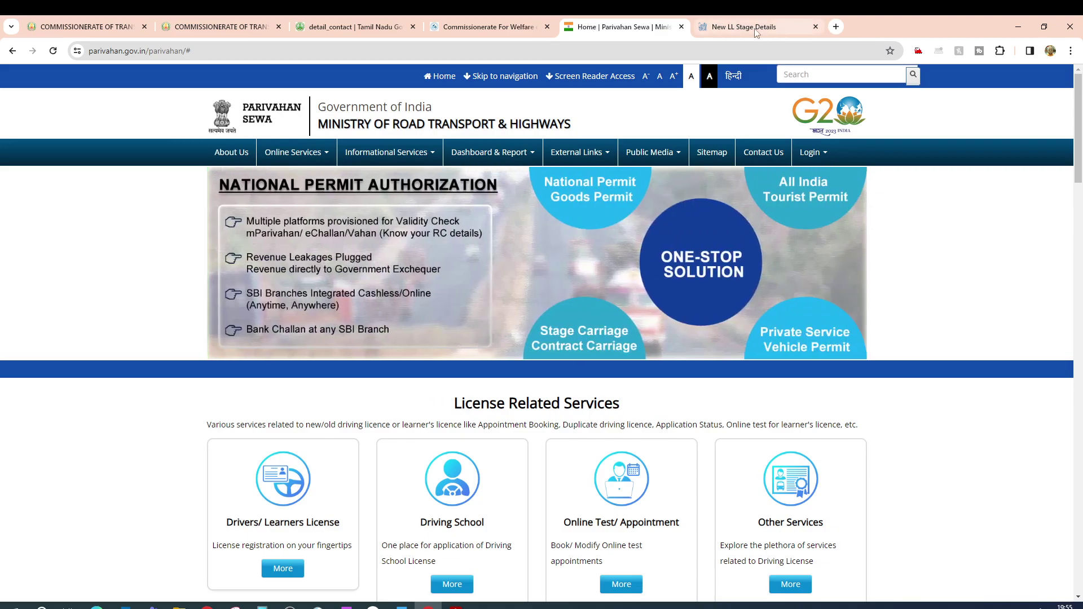
left_click(756, 31)
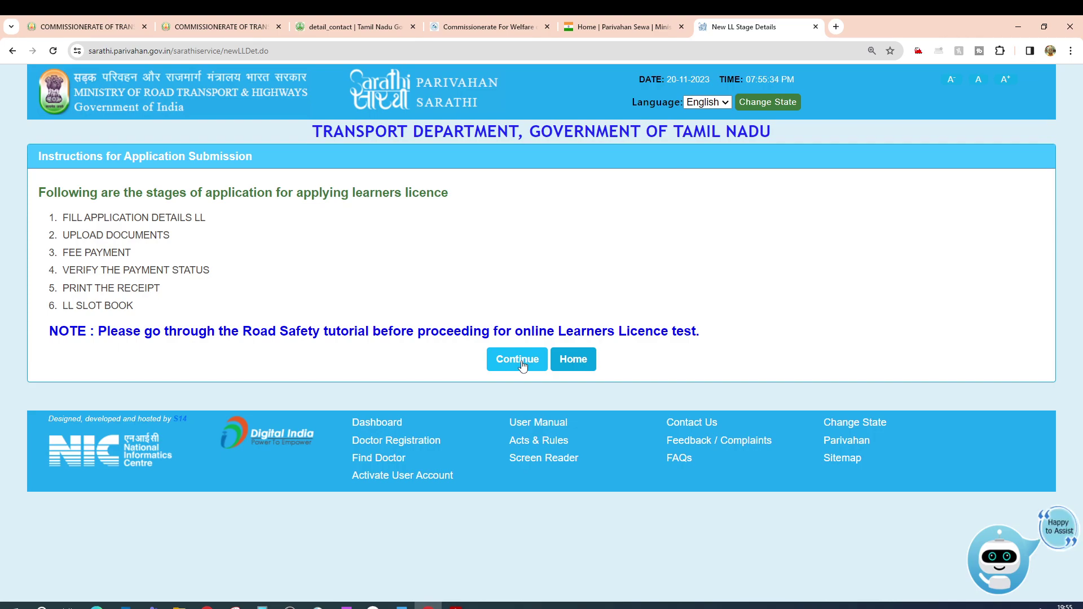
left_click(521, 364)
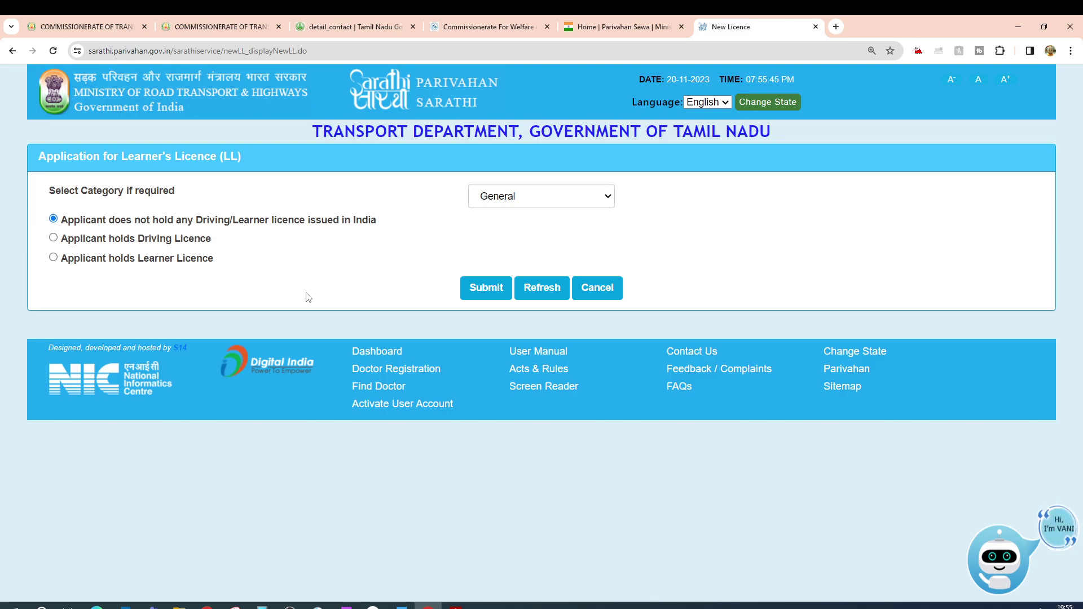
Try to return to the Tamil Nadu transport services page by going back through the page history and reloading its address.
left_click(649, 25)
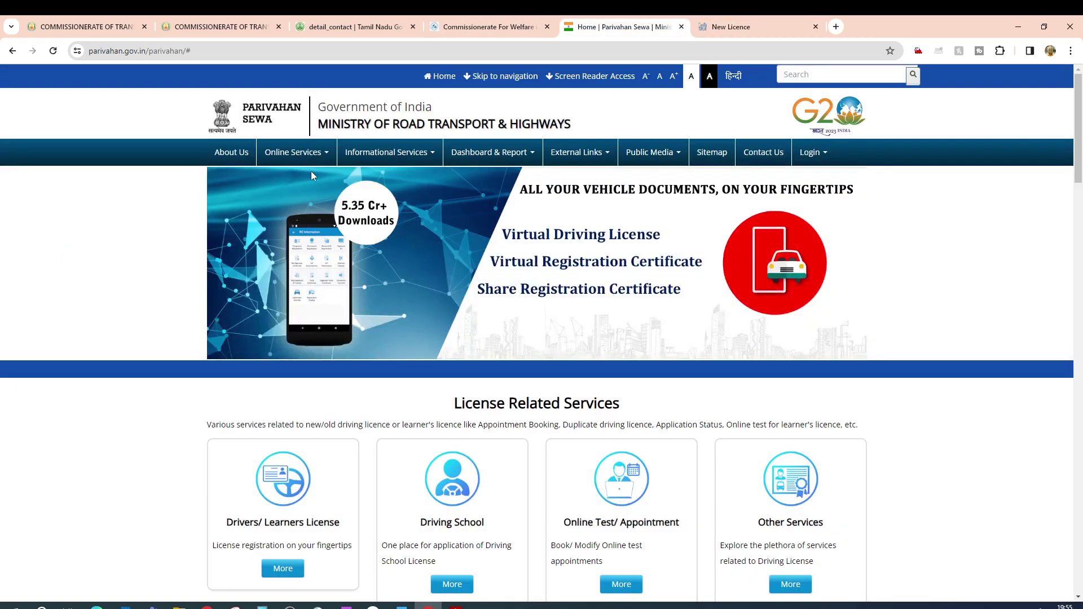
key("ctrl+Tab")
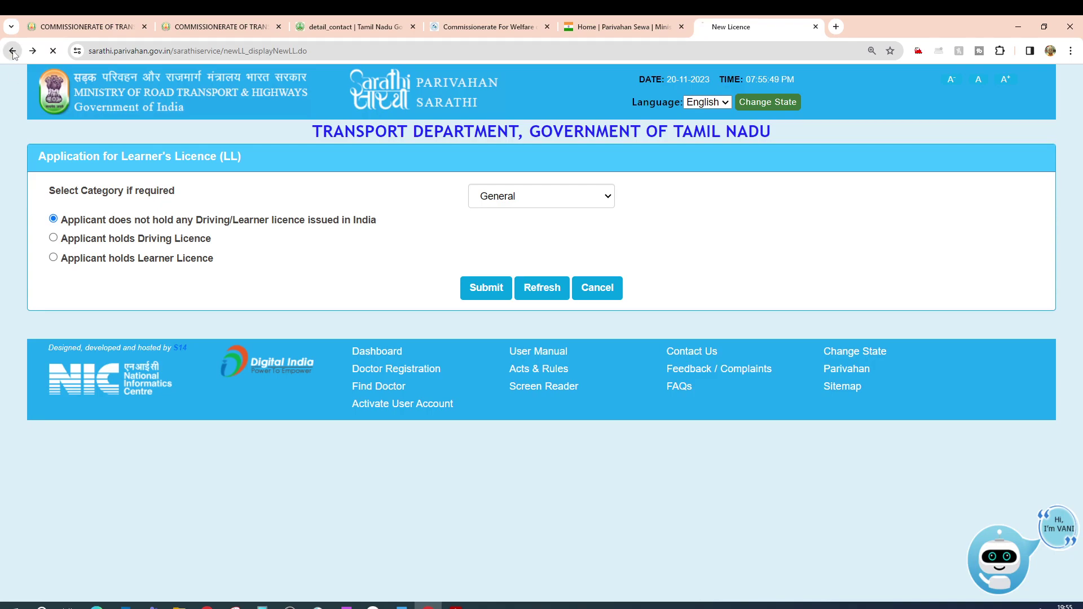
left_click(28, 51)
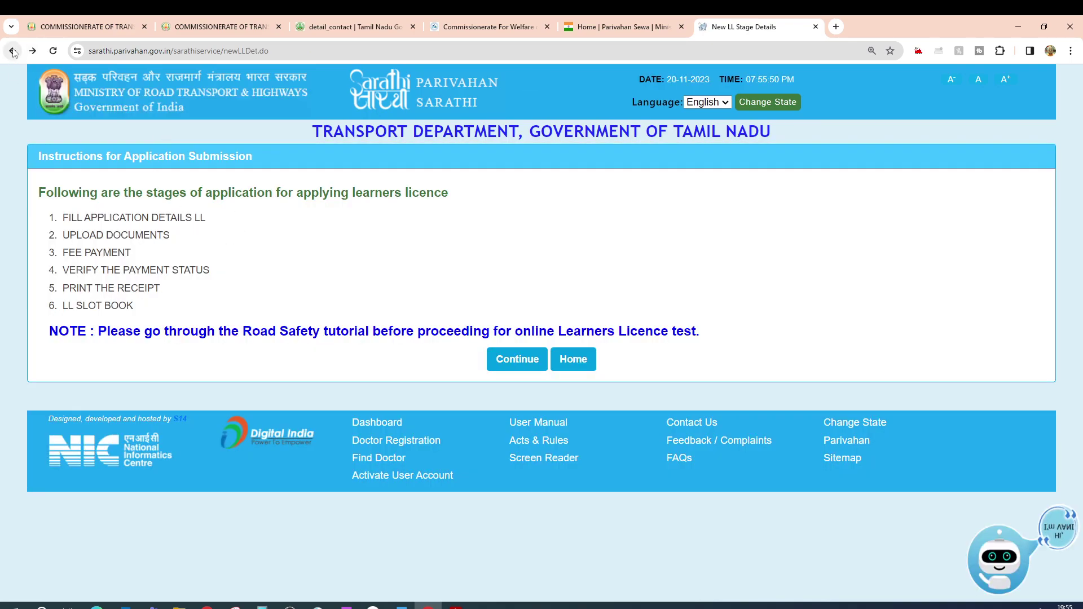
left_click(12, 50)
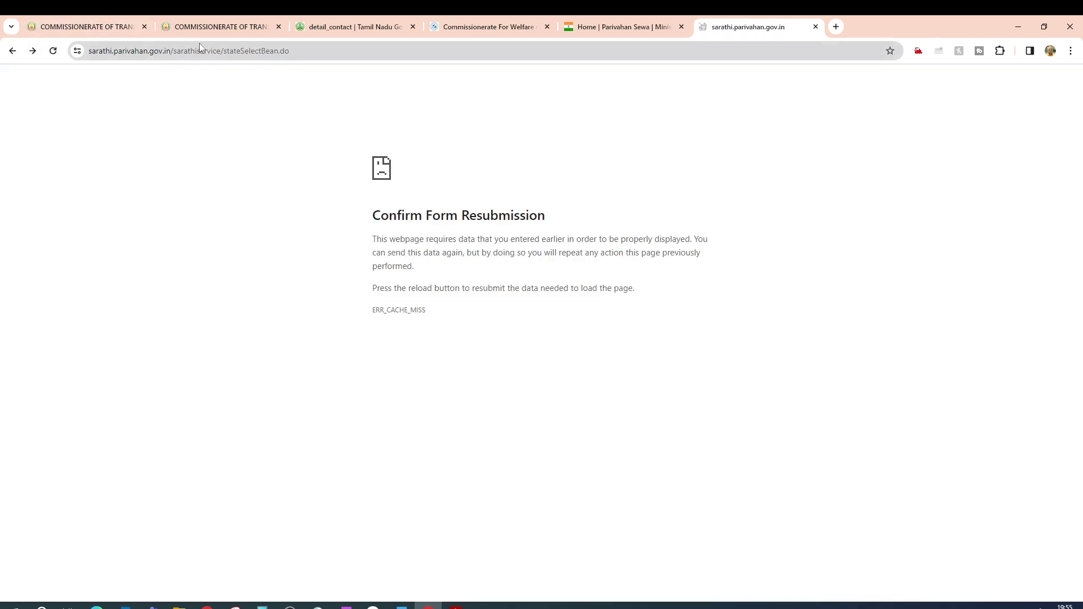
left_click(314, 51)
left_click(314, 51)
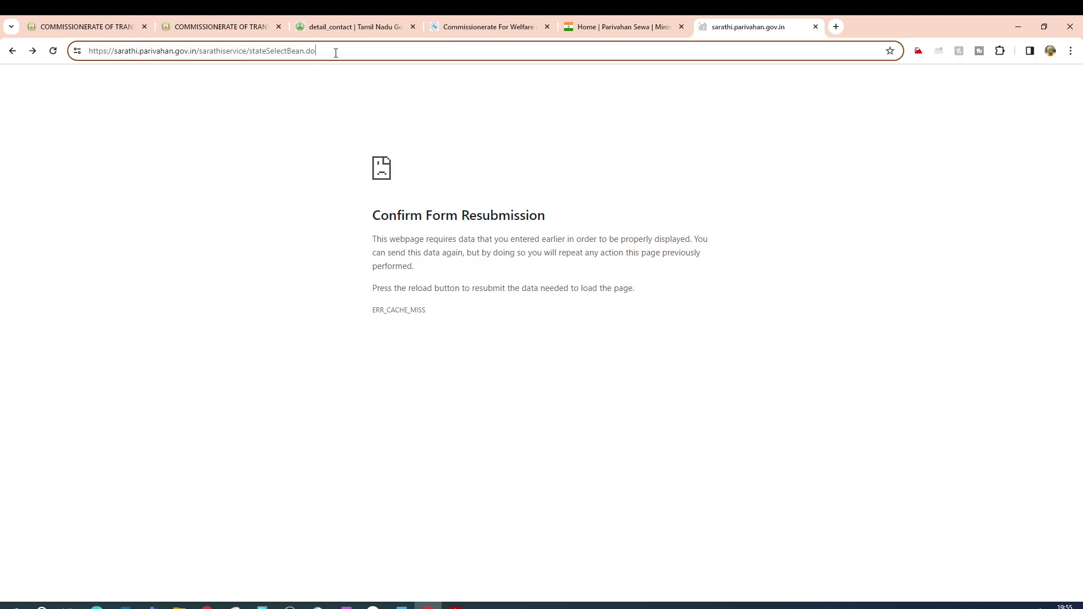
key("Return")
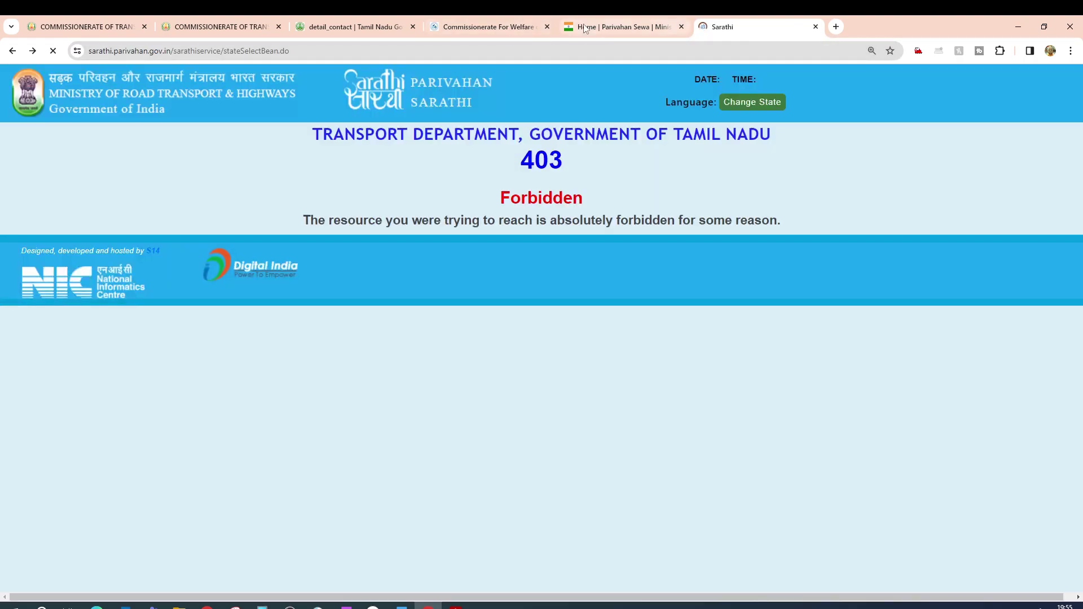
Reopen the Sarathi portal from Parivahan Sewa's Driving License Related Services and close the tab showing the 403 error.
left_click(585, 28)
mouse_move(305, 153)
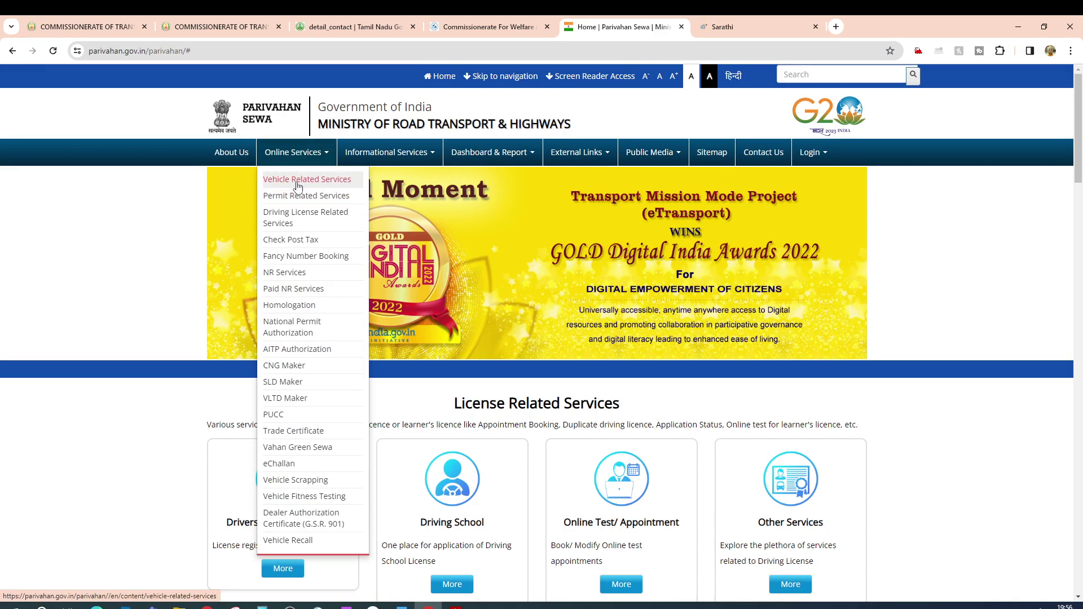
left_click(299, 217)
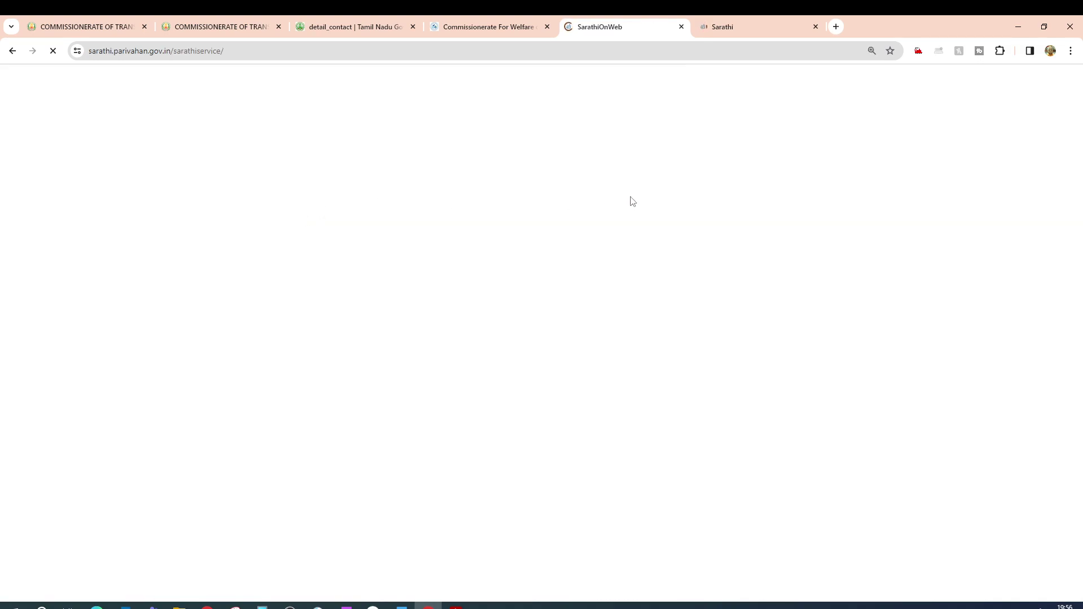
left_click(746, 20)
left_click(619, 28)
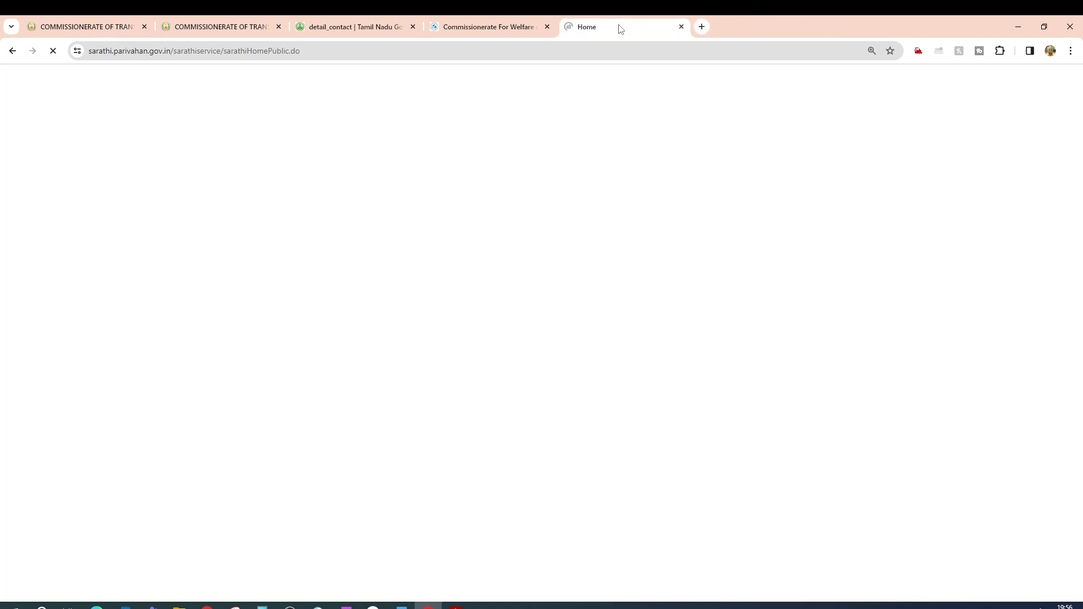
Start a new learner licence application and continue past its instructions to the applicant category form.
mouse_move(79, 160)
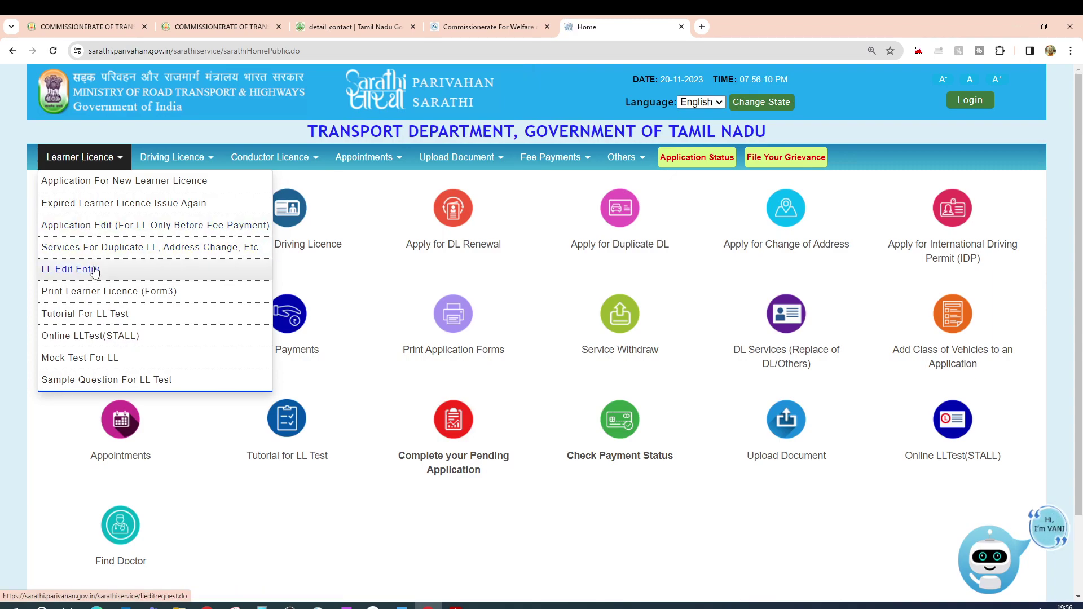
mouse_move(176, 157)
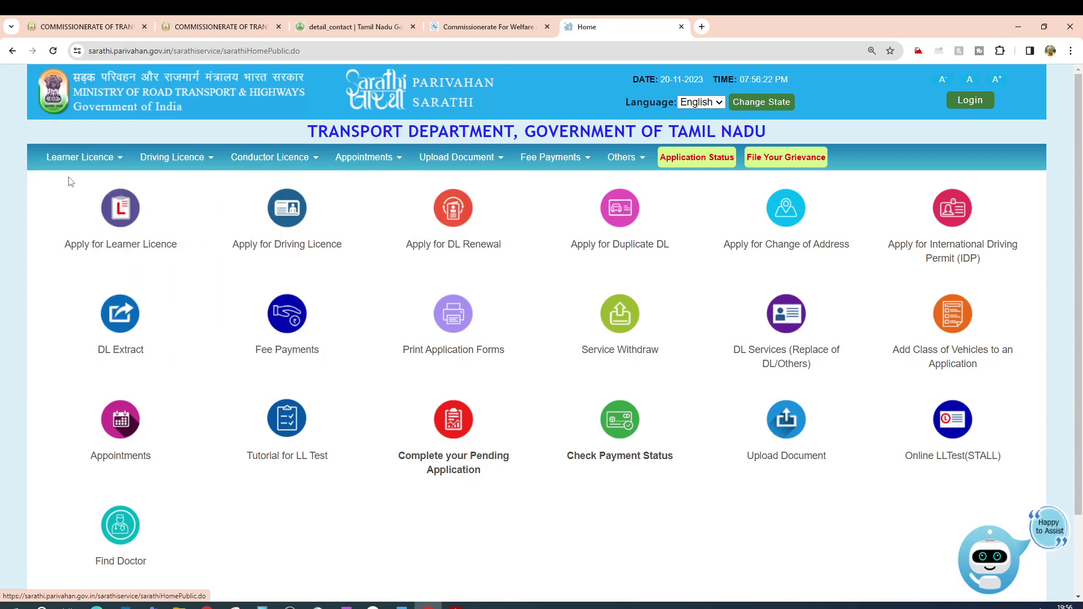
left_click(106, 185)
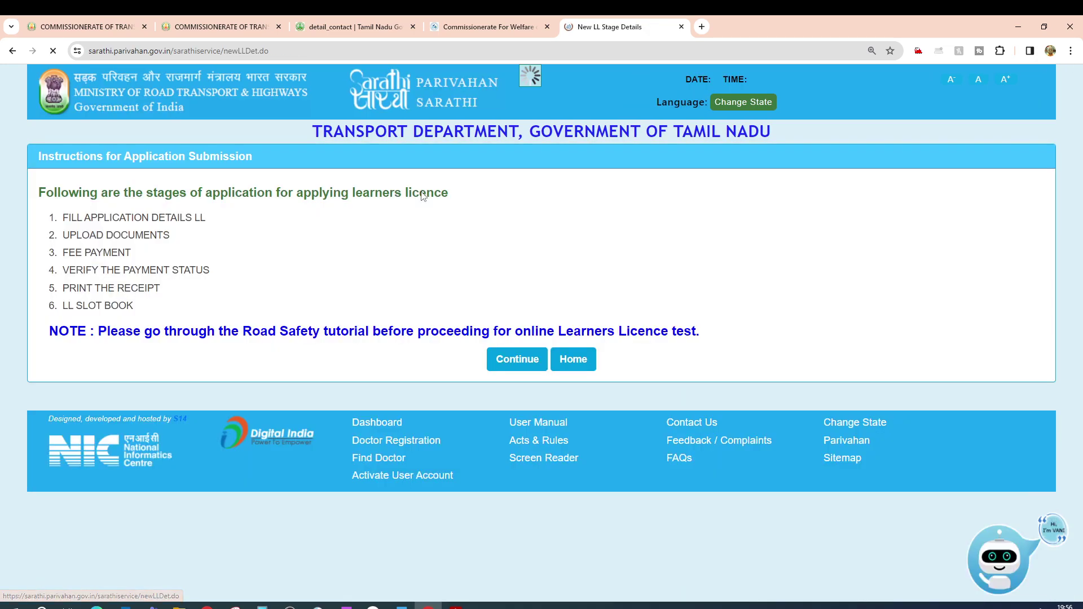
left_click(515, 365)
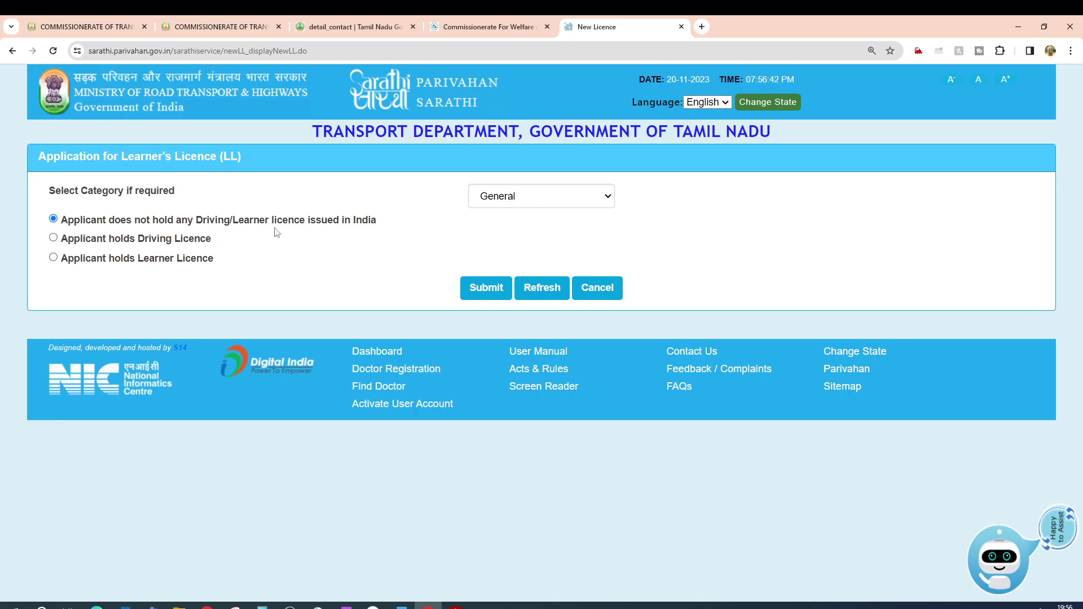
Set the applicant category to Divyang(Differently Abled).
left_click(488, 204)
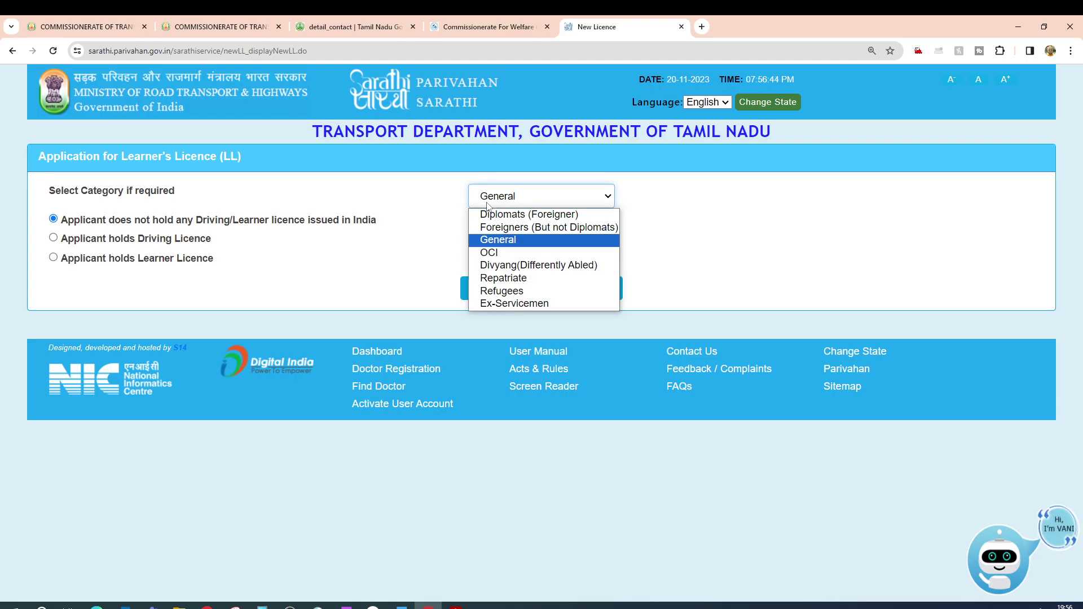
left_click(463, 208)
left_click(566, 204)
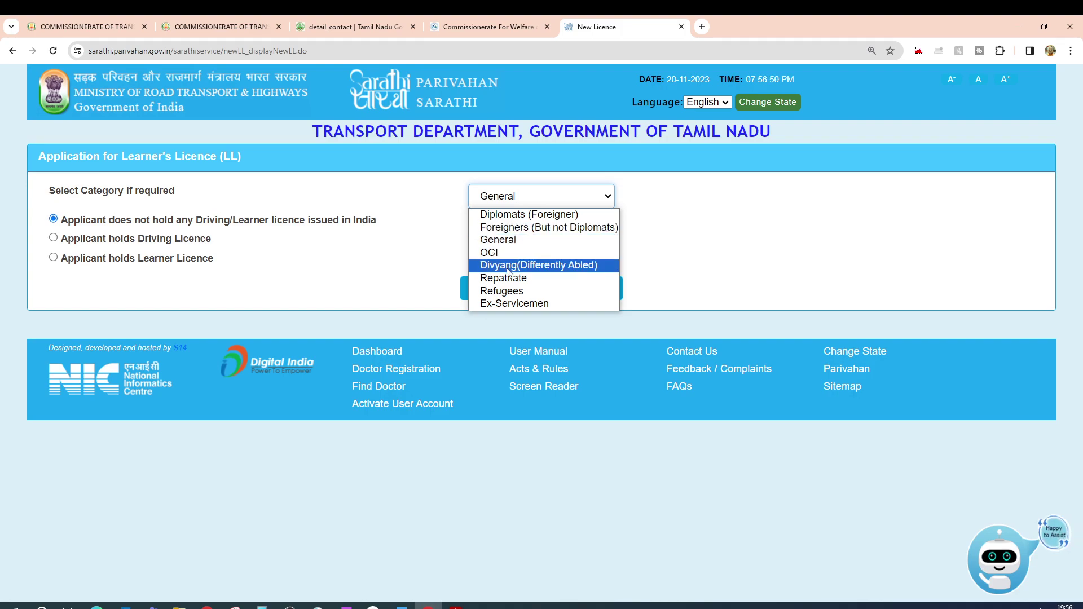
left_click(531, 267)
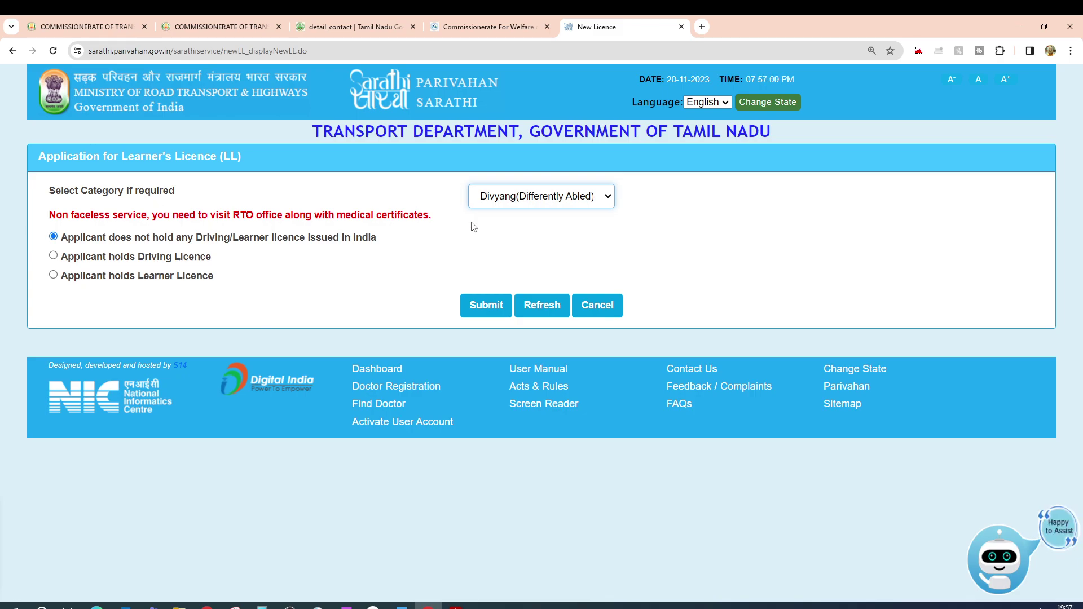
Check the details requested from an applicant who holds a Driving Licence and from one who holds a Learner Licence.
left_click(67, 258)
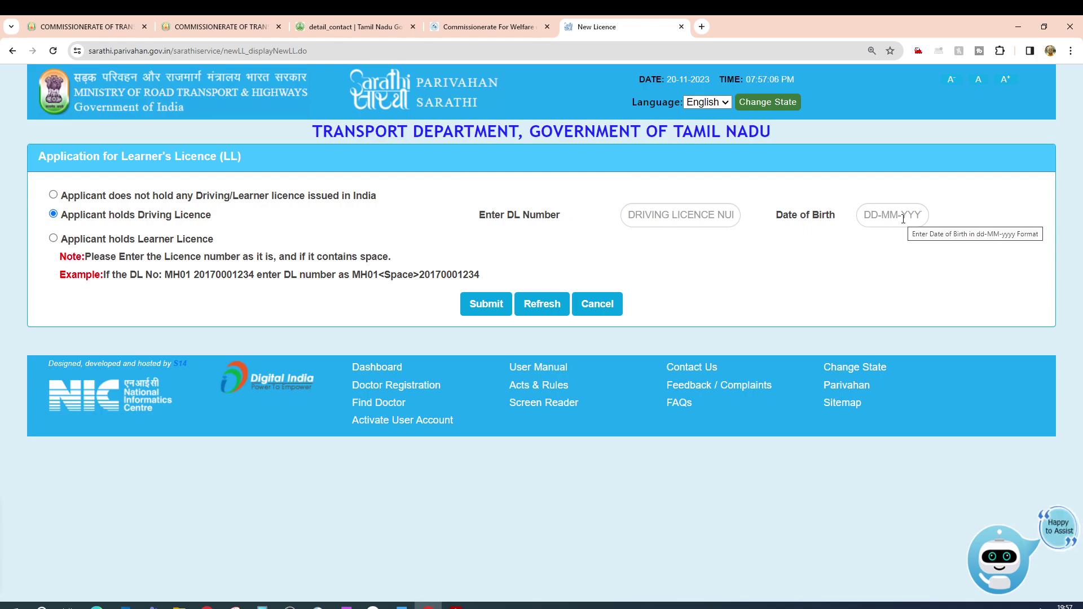
left_click(53, 238)
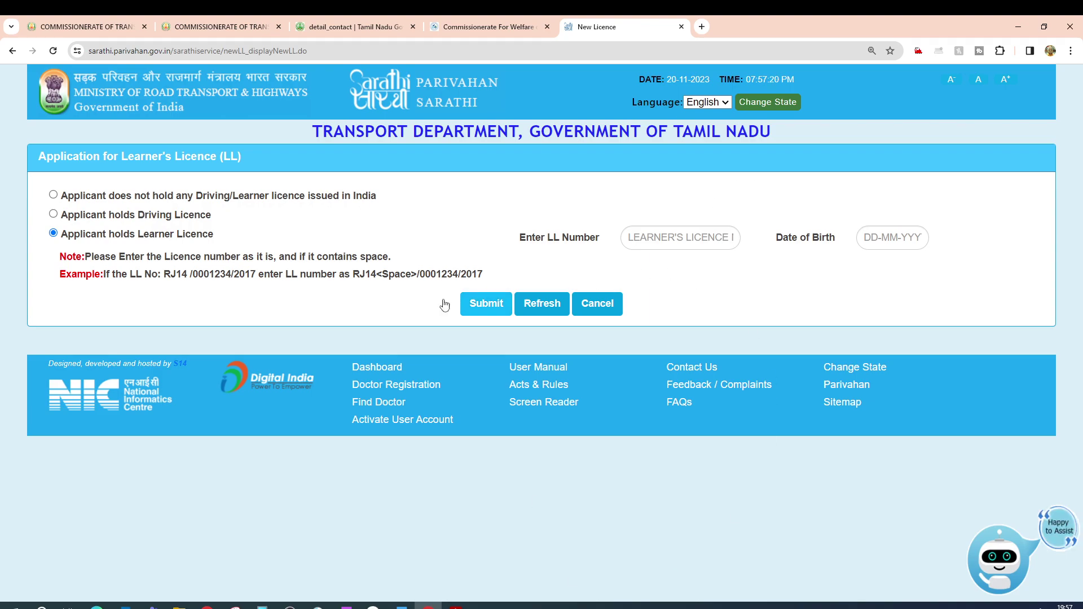
Mark the applicant as holding no Driving/Learner licence issued in India, choose the category Divyang(Differently Abled) and submit the form.
left_click(53, 196)
left_click(503, 200)
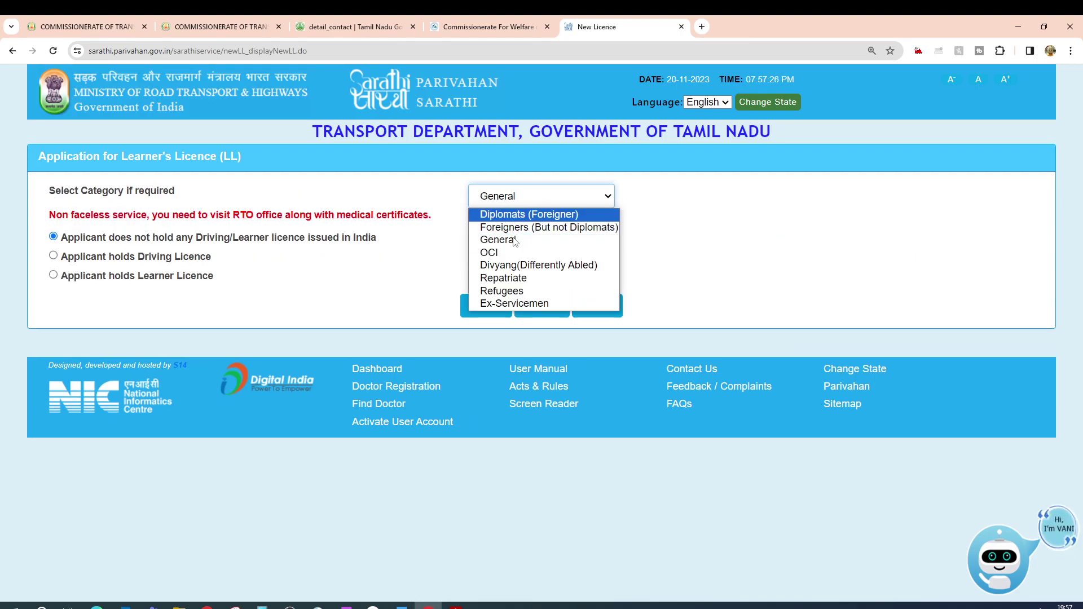
left_click(523, 265)
left_click(474, 306)
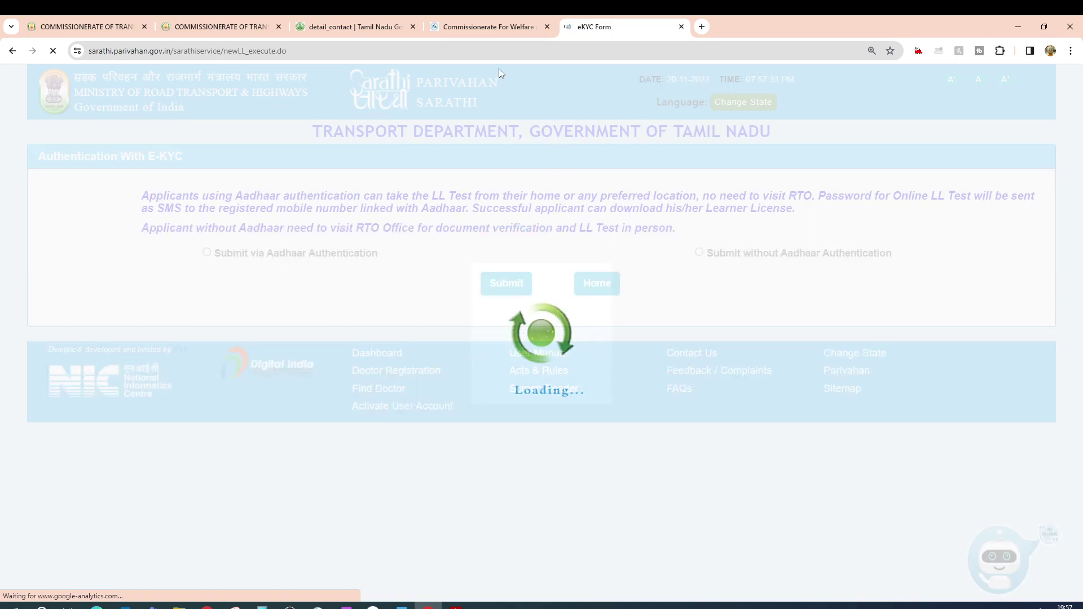
On the E-KYC page, submit the option without Aadhaar authentication and go to the Mobile Number field.
left_click(470, 31)
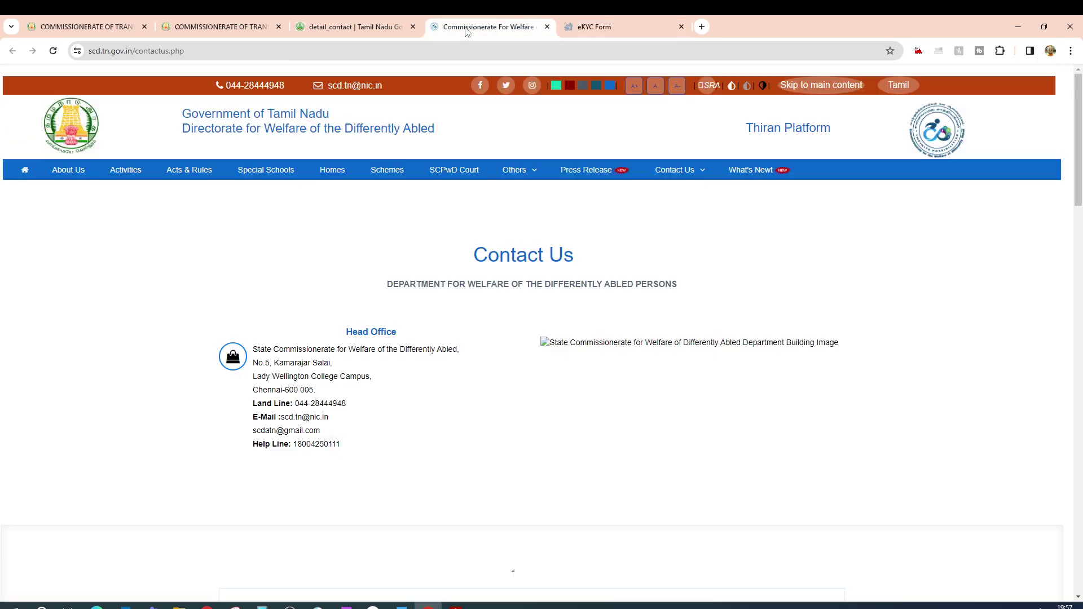
left_click(598, 27)
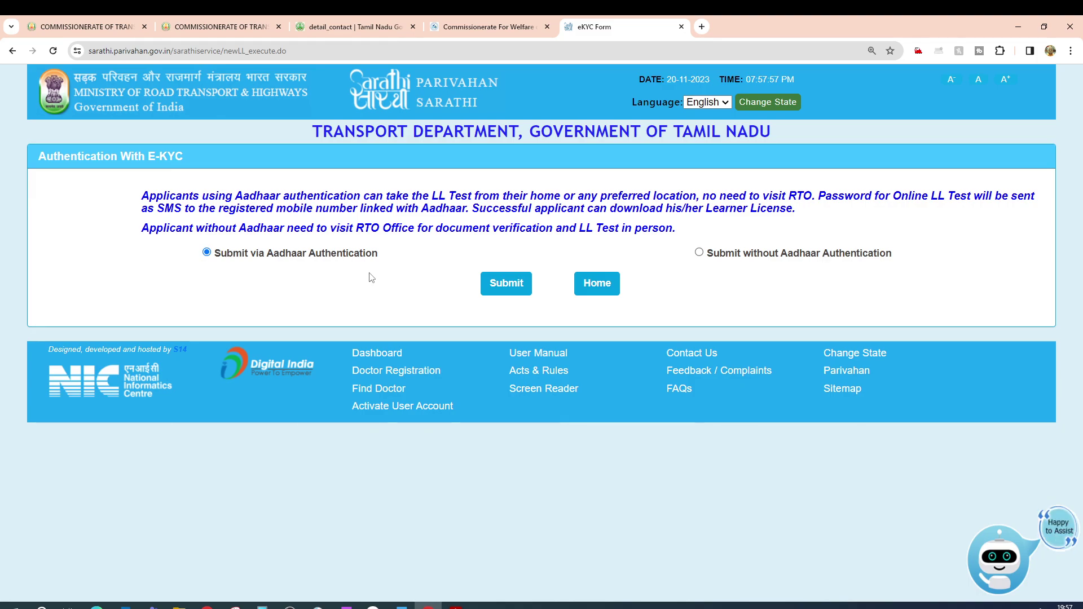
left_click(700, 253)
left_click(511, 291)
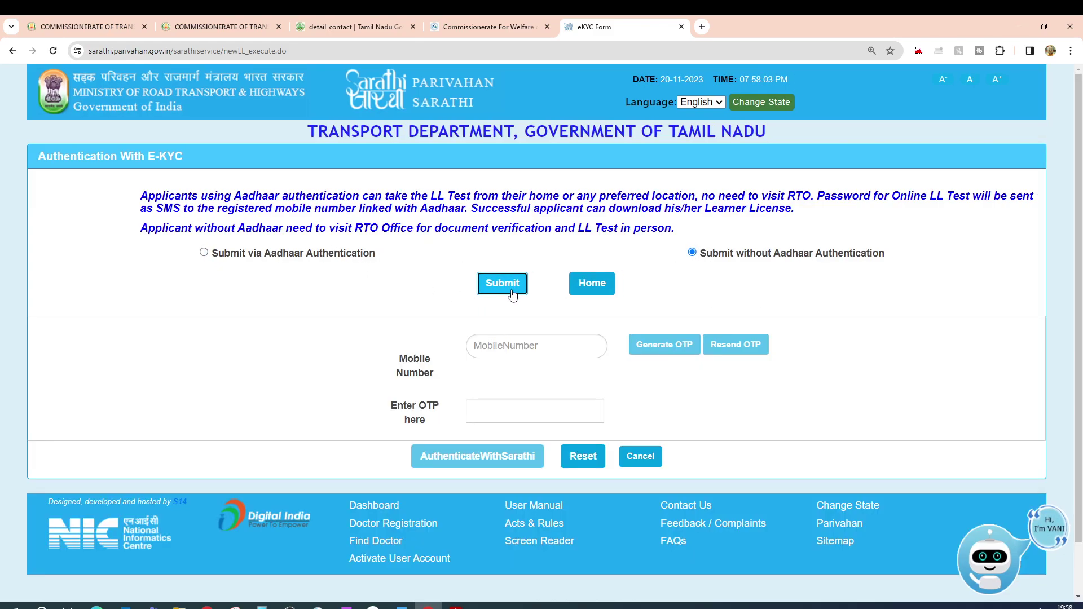
left_click(511, 354)
scroll(511, 354, "down", 1)
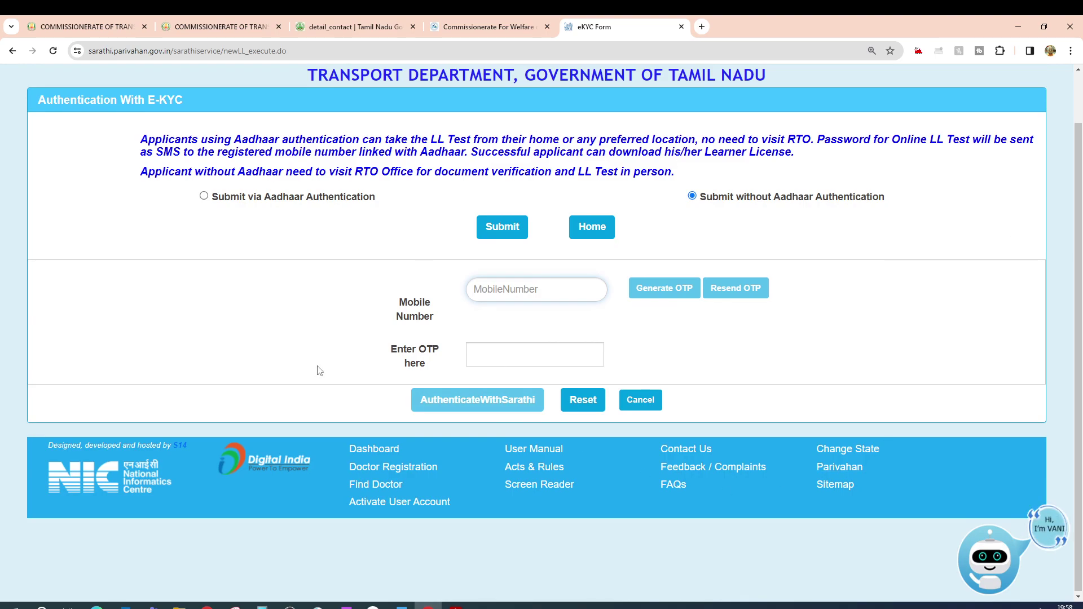
Switch from the browser to the Word document Disability-DRIVING Lic-LLR.
left_click(1017, 27)
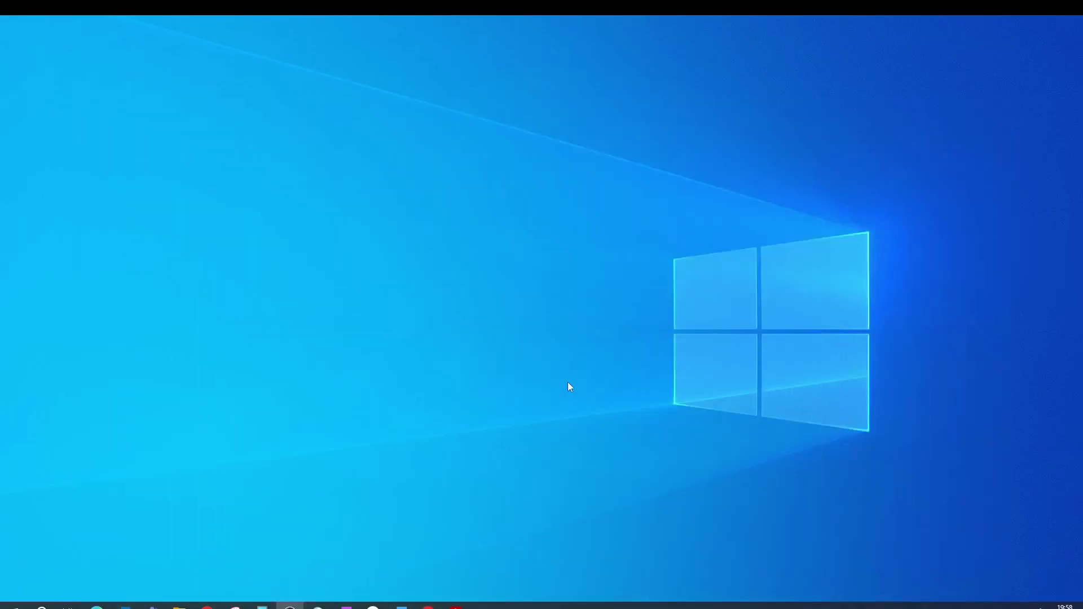
mouse_move(455, 606)
left_click(578, 564)
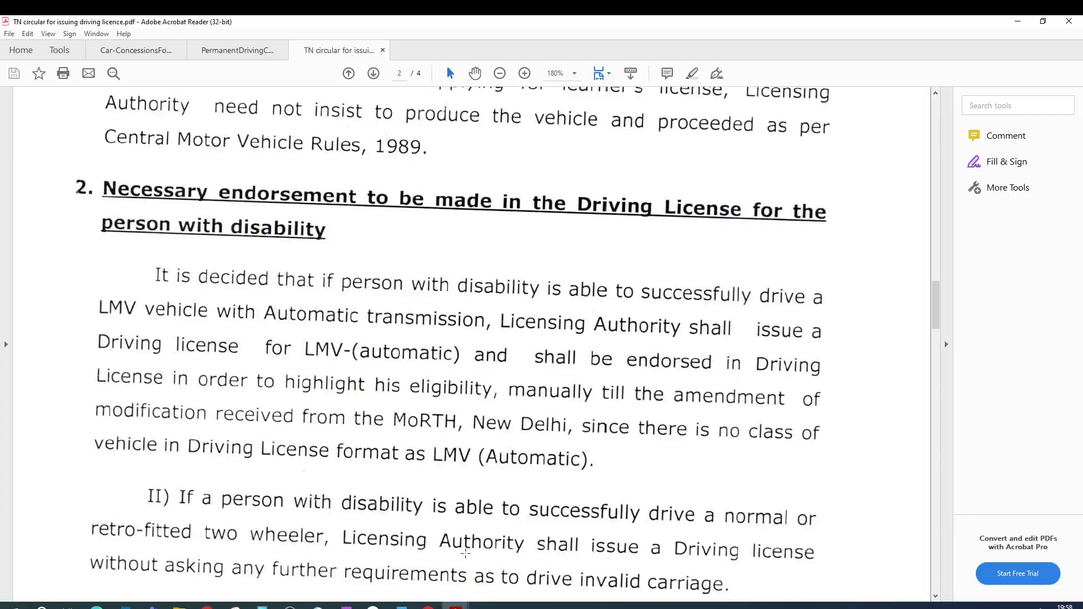
mouse_move(401, 606)
left_click(564, 569)
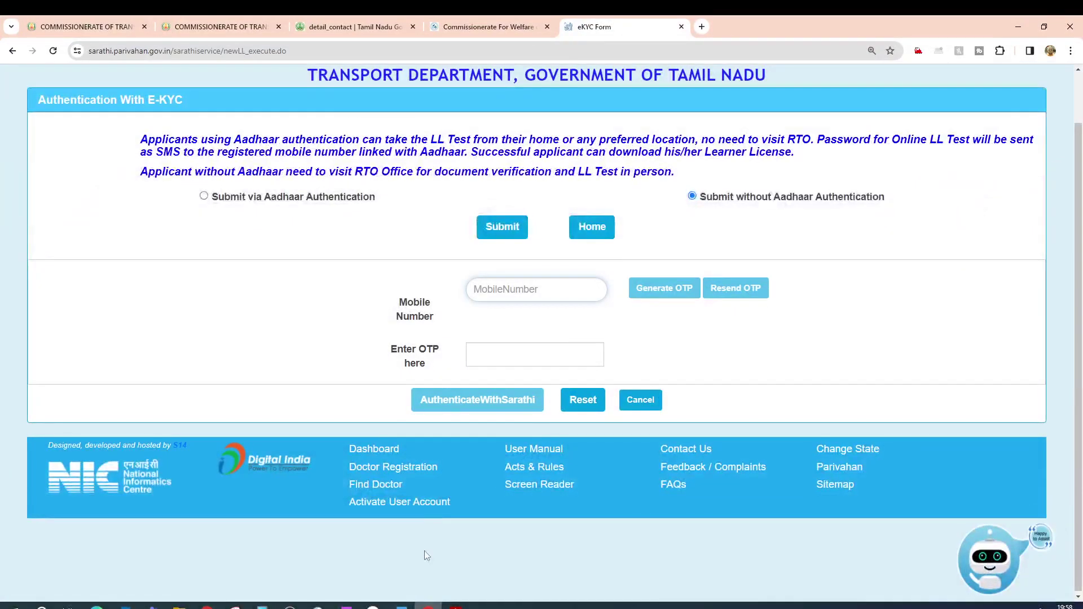
key("alt+Tab")
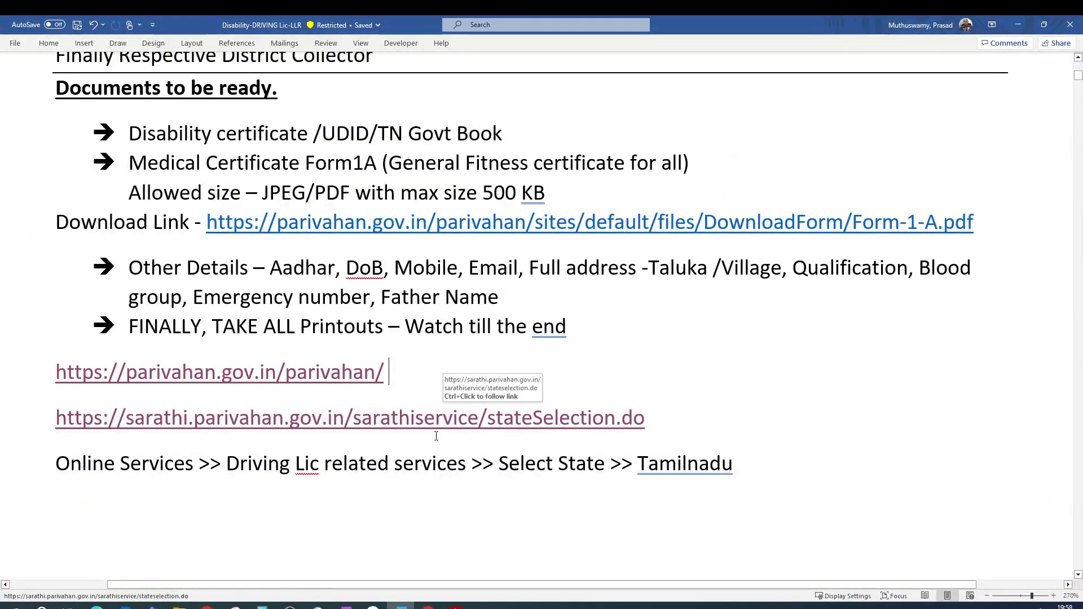
Go to the Contactless Licence Services screenshot in the document and set the zoom to 280%.
scroll(436, 436, "up", 2)
scroll(436, 436, "down", 10)
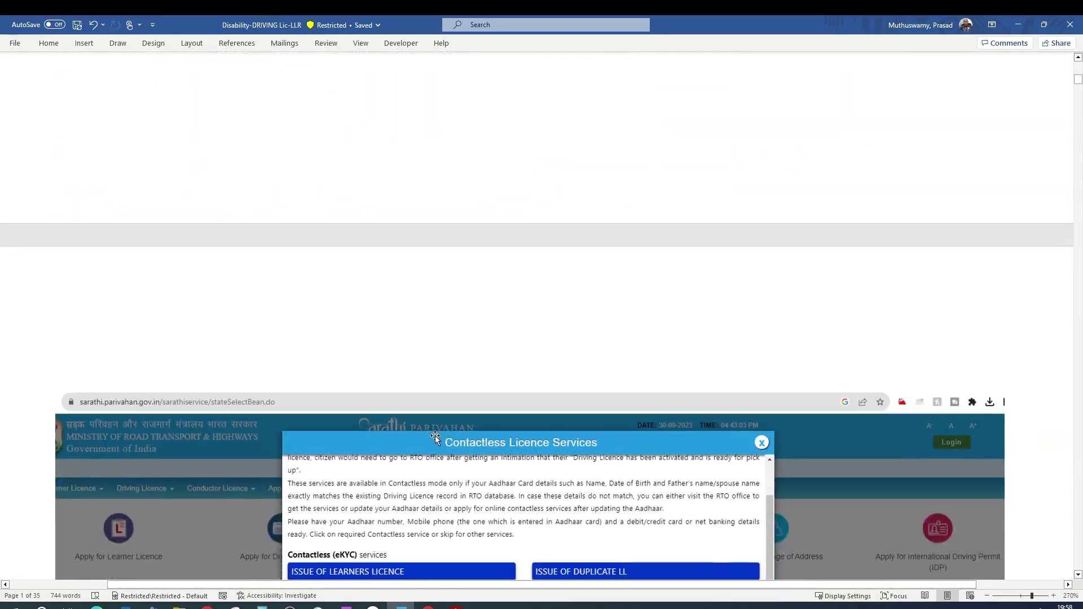
scroll(435, 436, "down", 1)
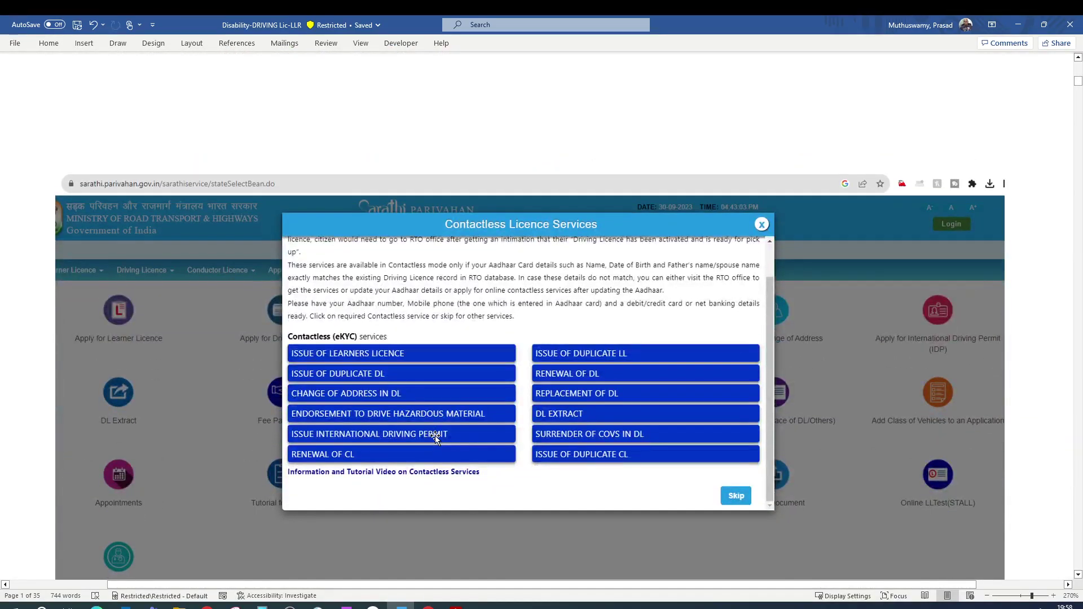
left_click(1053, 596)
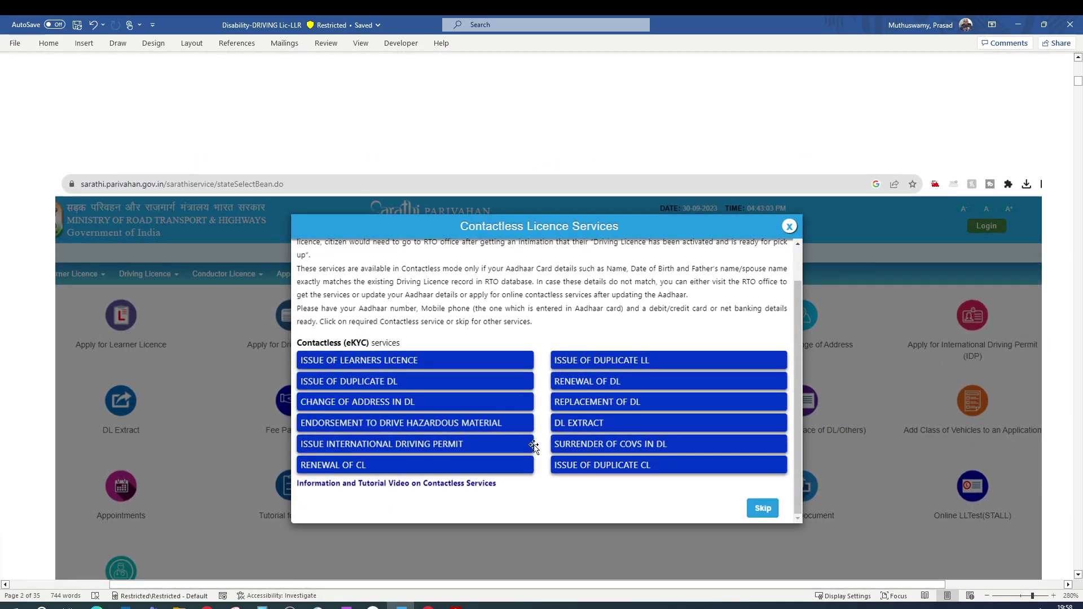
Review the screenshots of the learner's licence application stages, the Driving Licence holder's category confirmation and the mobile OTP authentication.
scroll(534, 446, "down", 6)
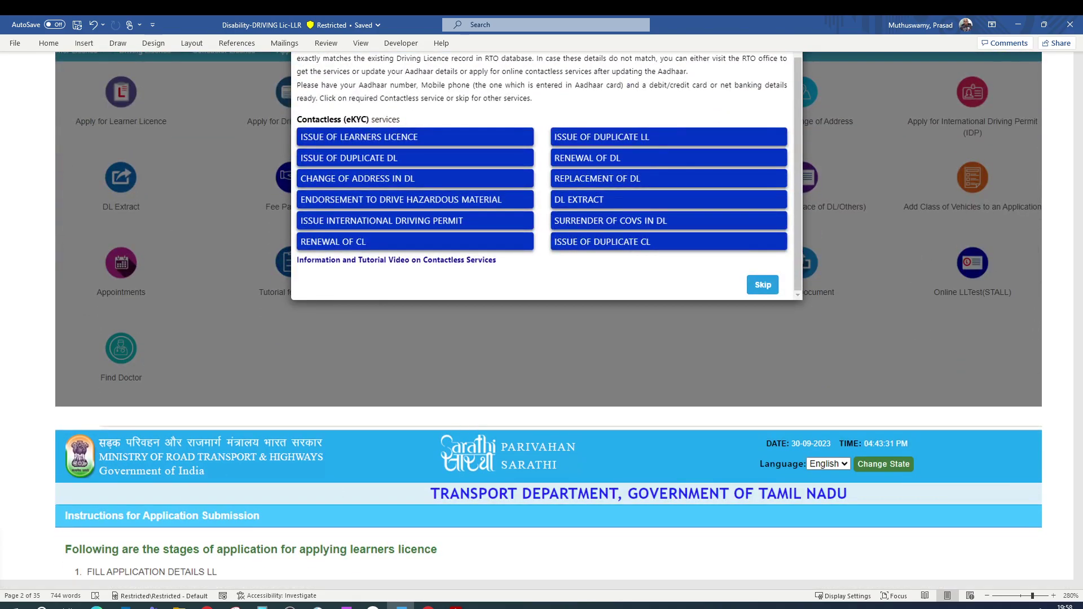
scroll(557, 546, "down", 20)
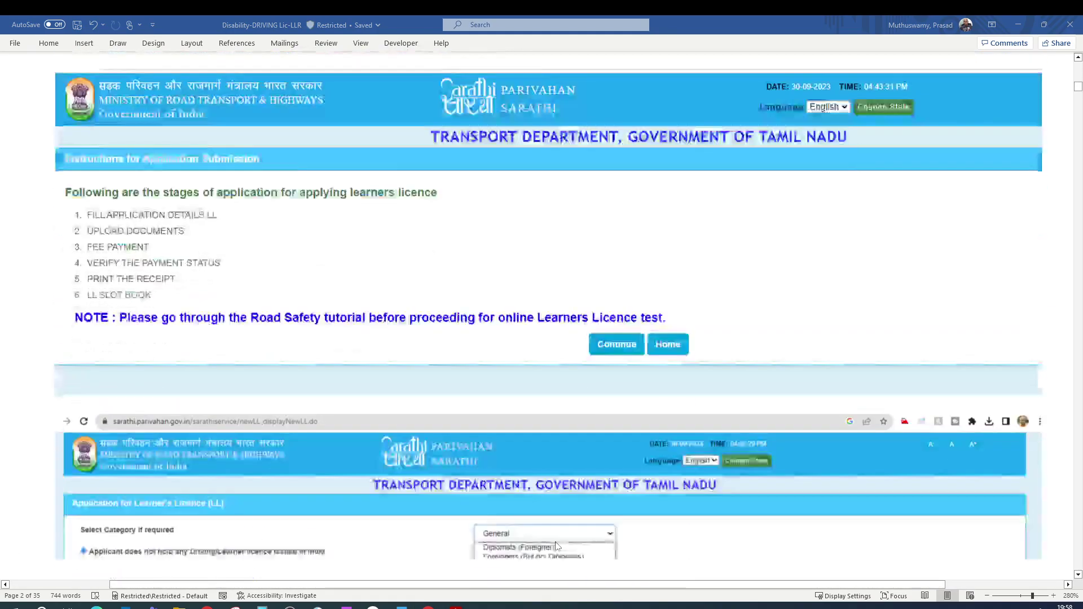
scroll(507, 292, "down", 10)
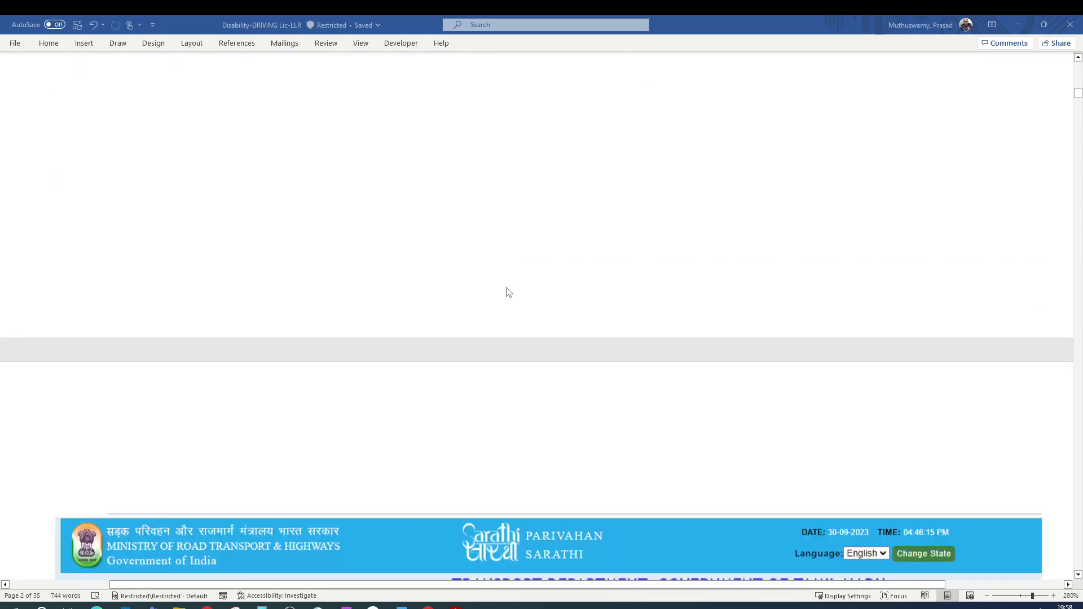
scroll(383, 415, "down", 5)
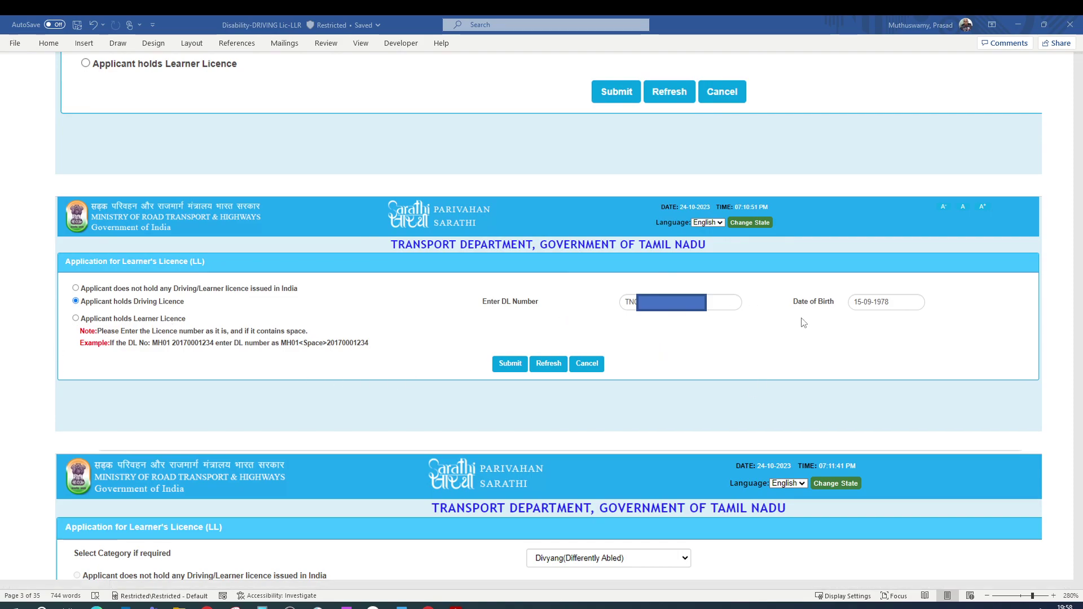
scroll(657, 354, "down", 4)
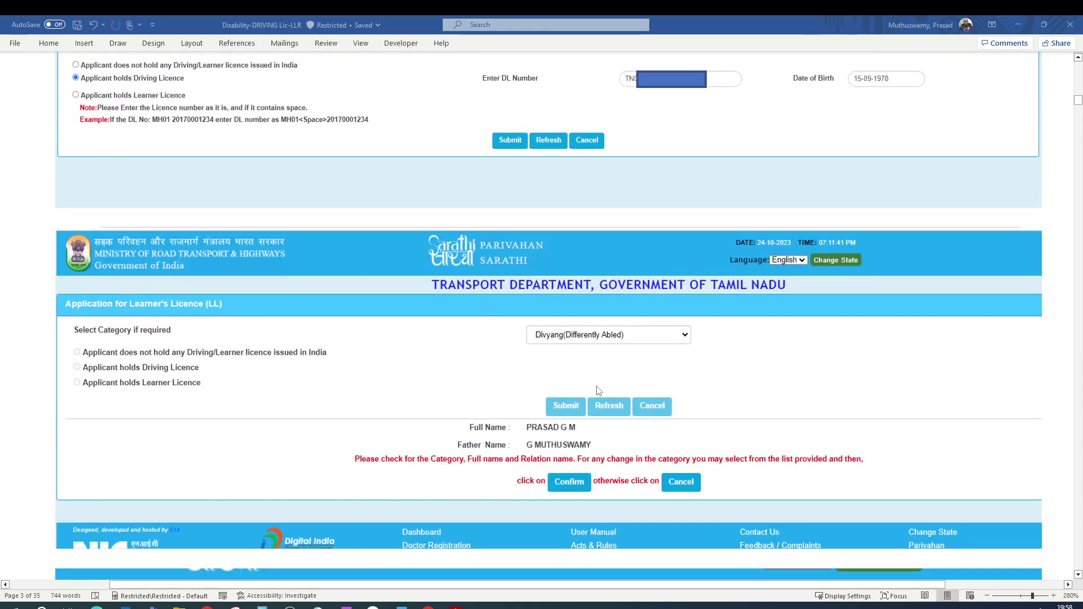
scroll(587, 455, "down", 5)
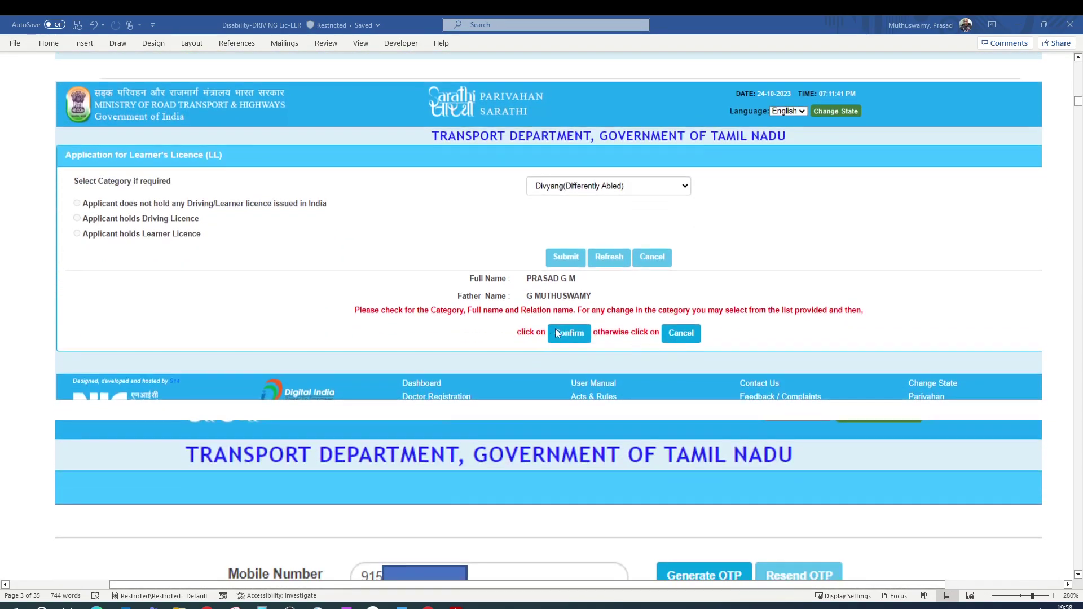
scroll(517, 388, "down", 2)
scroll(447, 382, "down", 3)
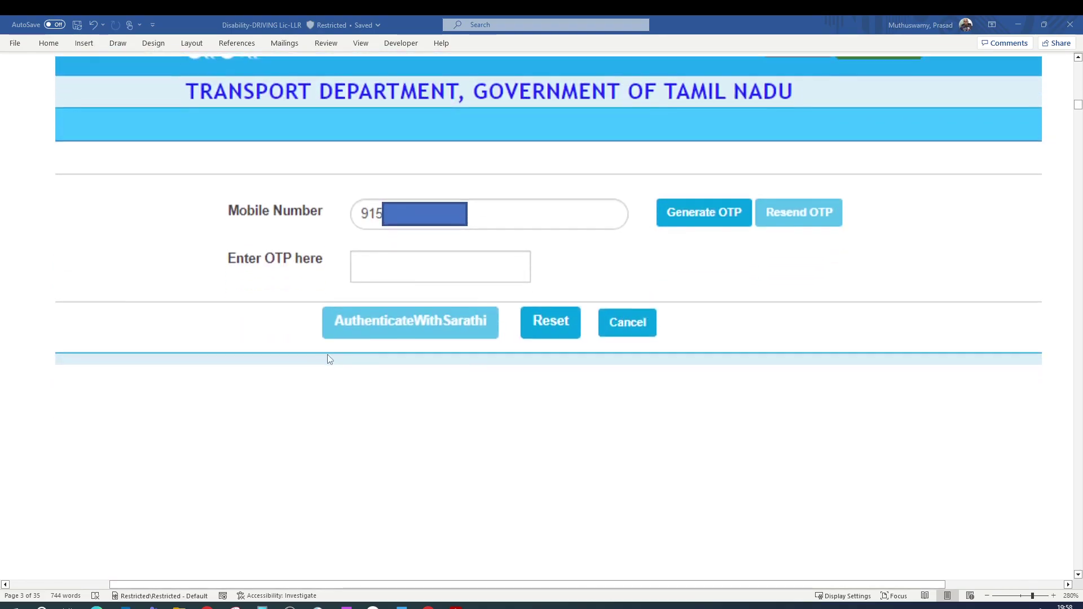
scroll(516, 316, "down", 10)
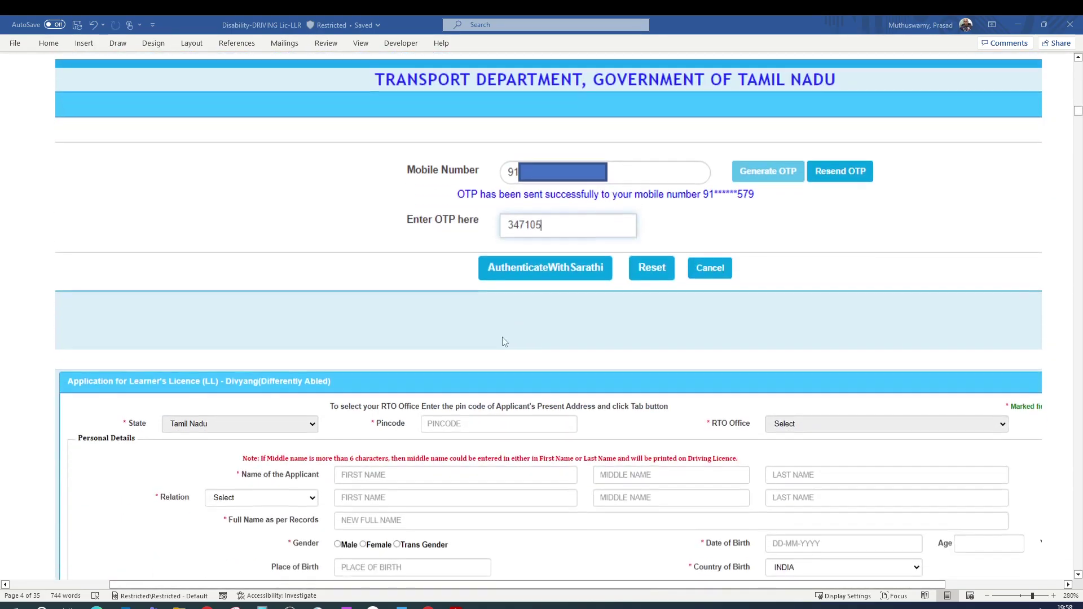
Examine the personal details and the present and permanent address fields in the Divyang learner's licence application form.
scroll(393, 437, "down", 3)
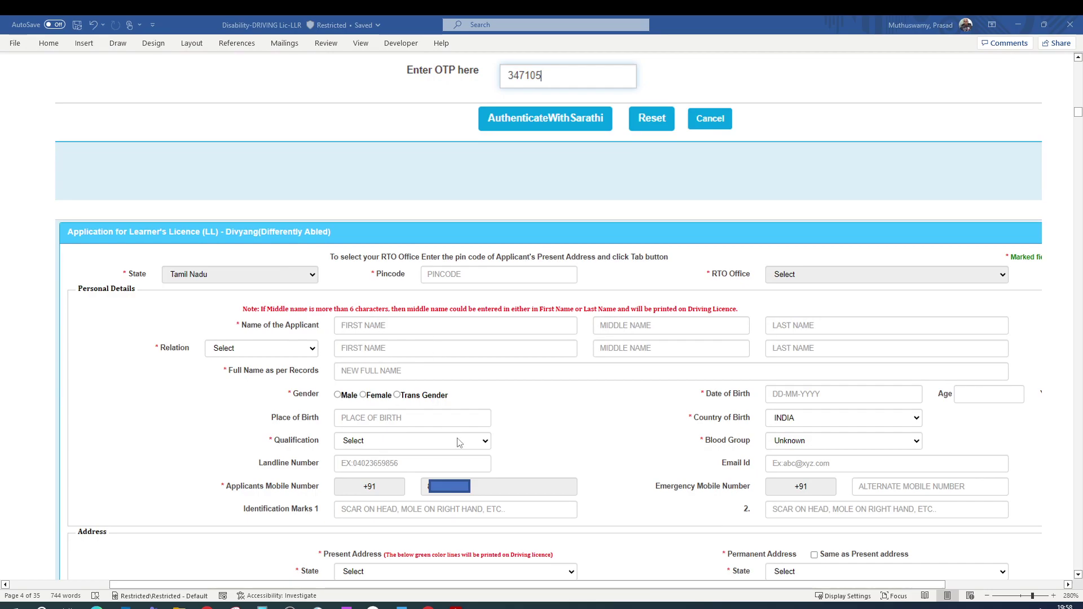
scroll(459, 442, "down", 6)
scroll(323, 445, "down", 4)
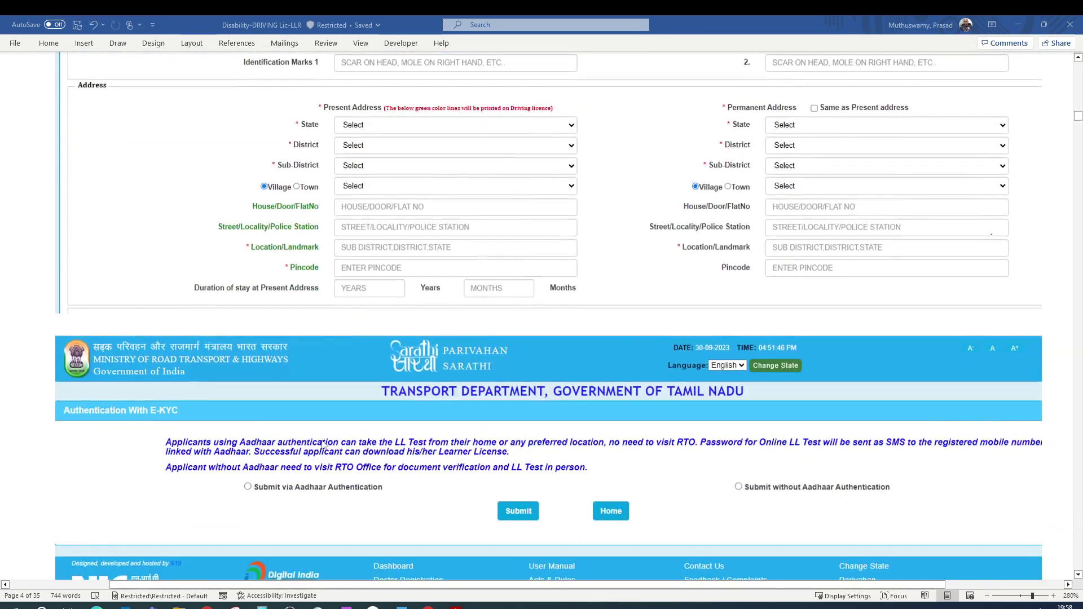
scroll(323, 445, "up", 10)
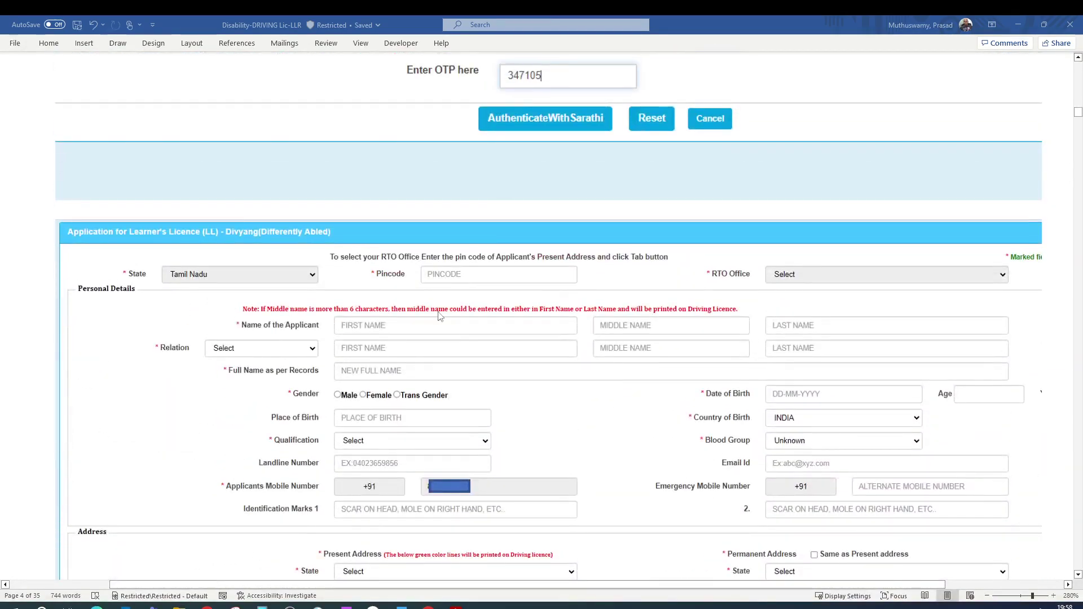
scroll(439, 315, "down", 2)
scroll(439, 314, "up", 7)
scroll(439, 315, "down", 4)
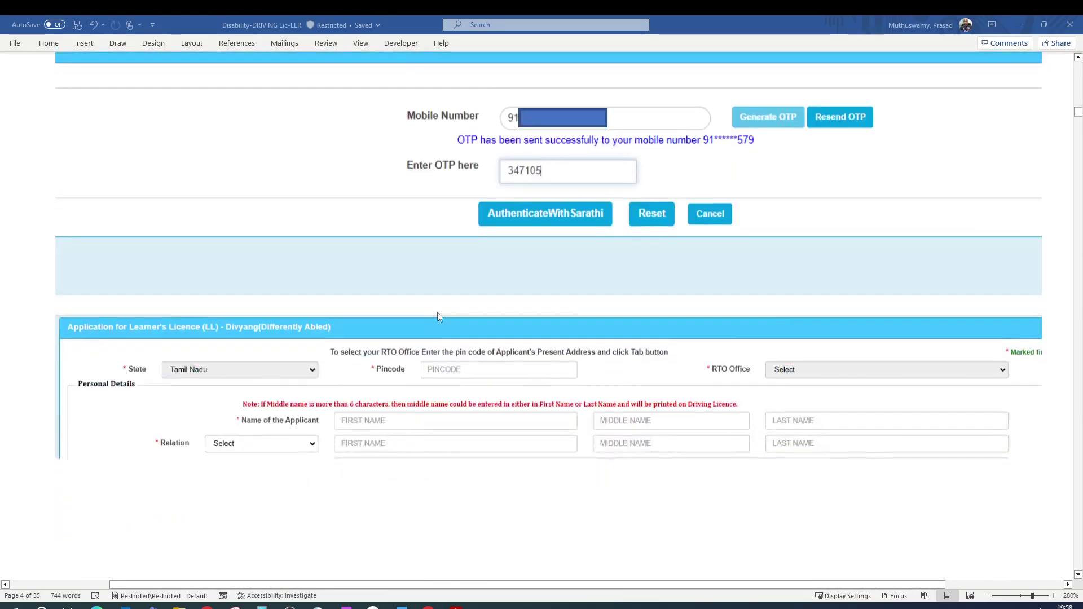
scroll(437, 312, "down", 12)
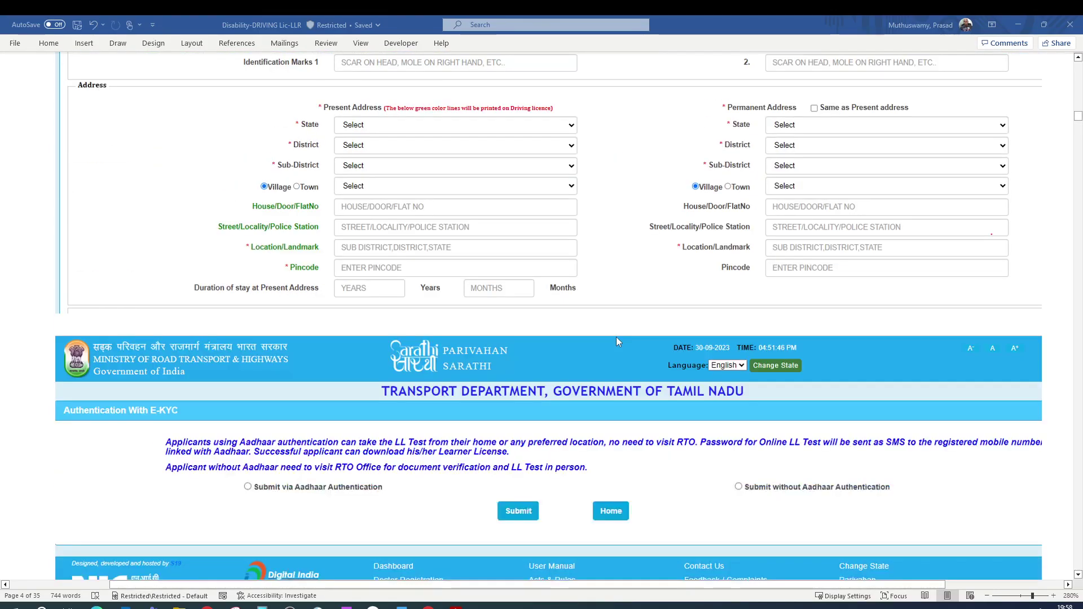
scroll(451, 407, "up", 3)
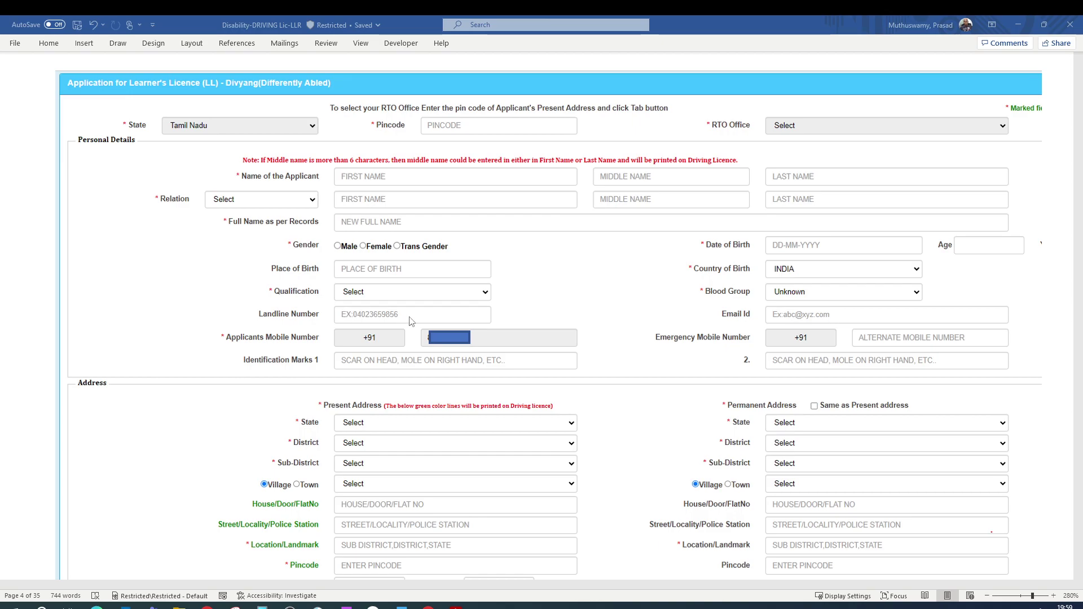
scroll(419, 345, "down", 3)
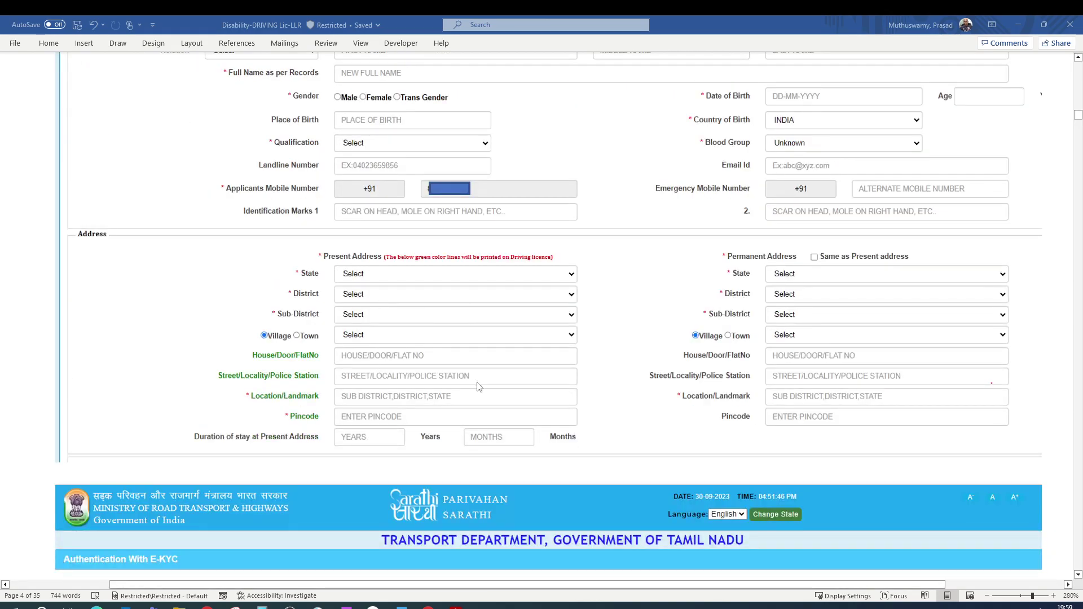
scroll(496, 392, "down", 2)
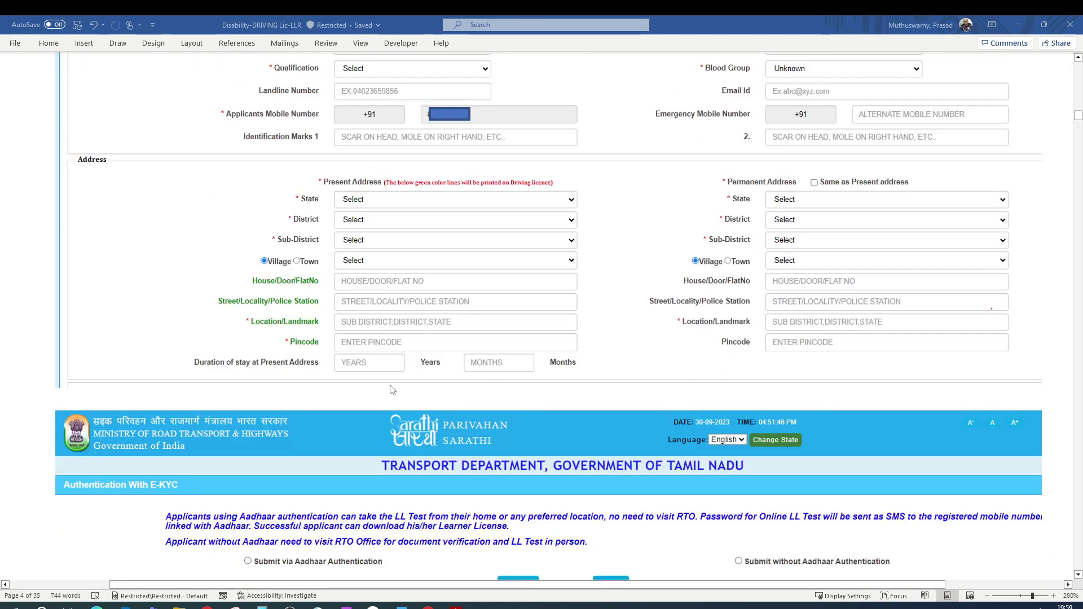
Examine the E-KYC screenshots for submitting without Aadhaar authentication and the Divyang application form that follows them.
scroll(393, 389, "down", 3)
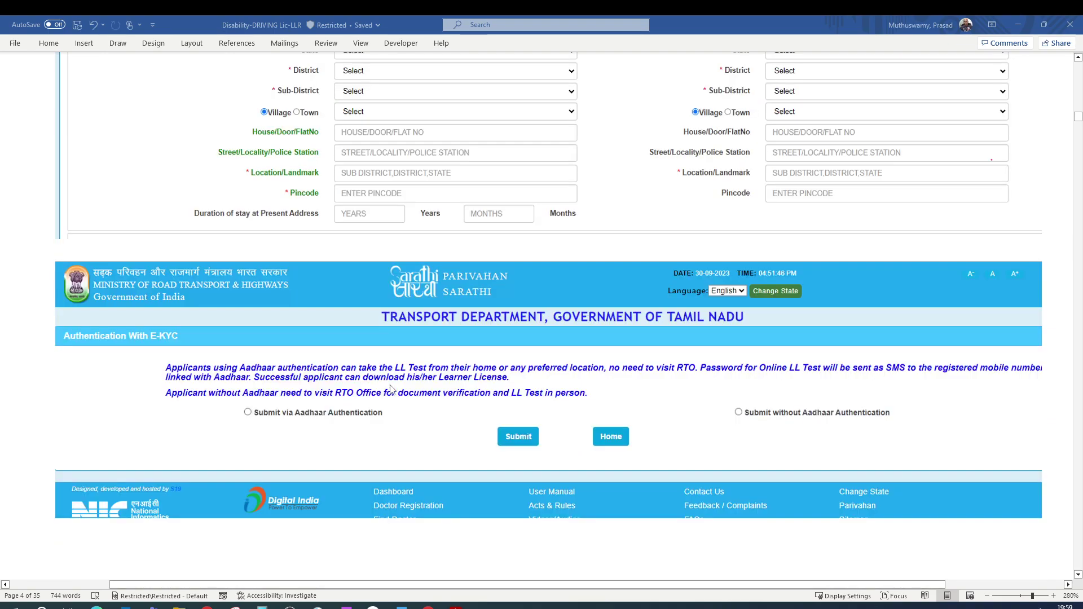
scroll(391, 388, "down", 3)
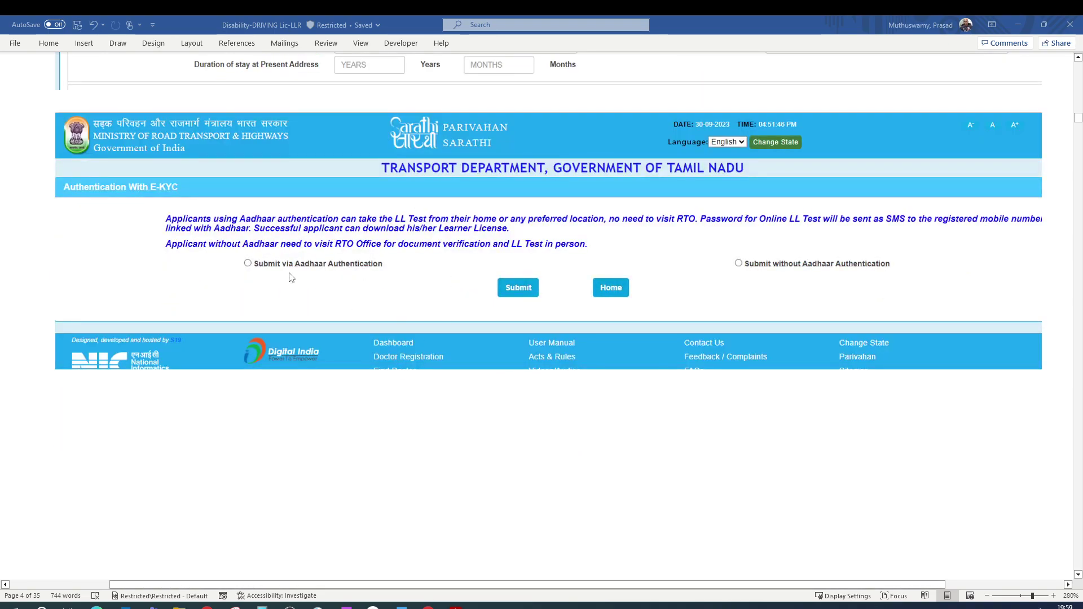
scroll(449, 310, "down", 10)
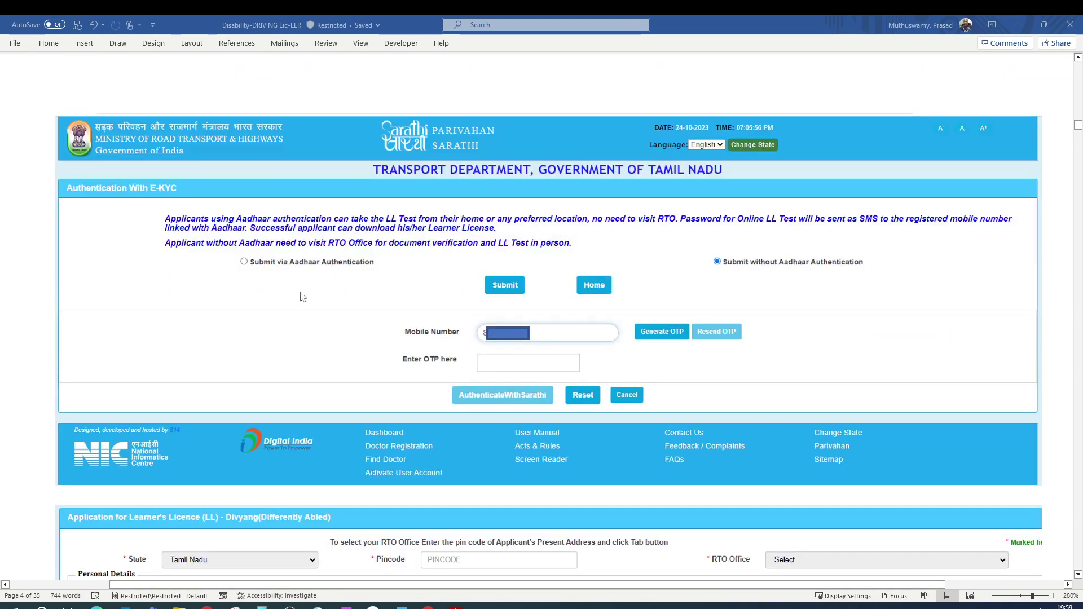
scroll(504, 343, "down", 1)
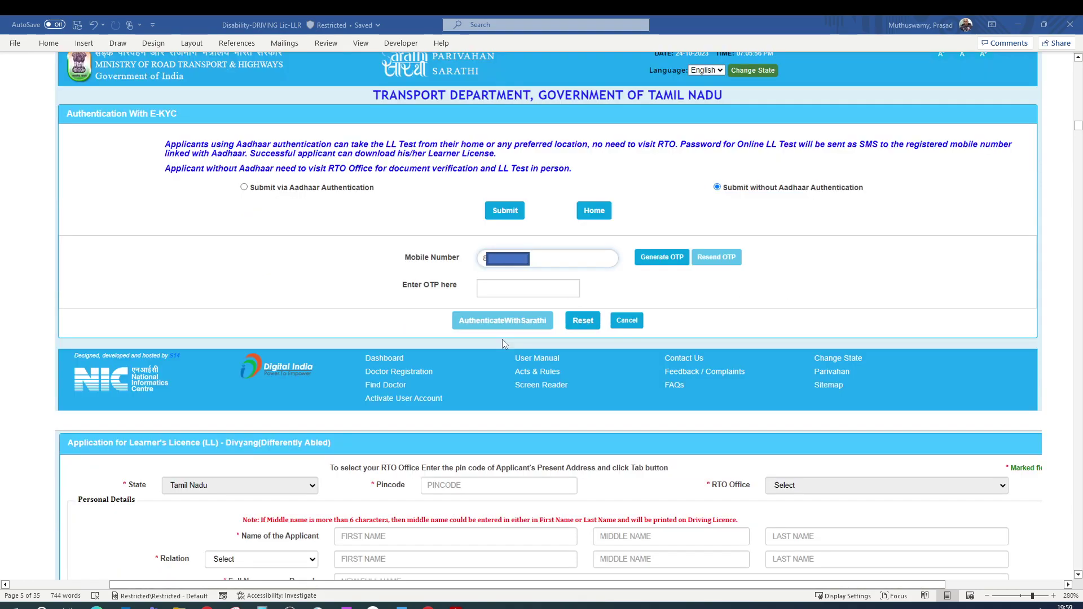
scroll(503, 344, "down", 2)
scroll(481, 371, "down", 2)
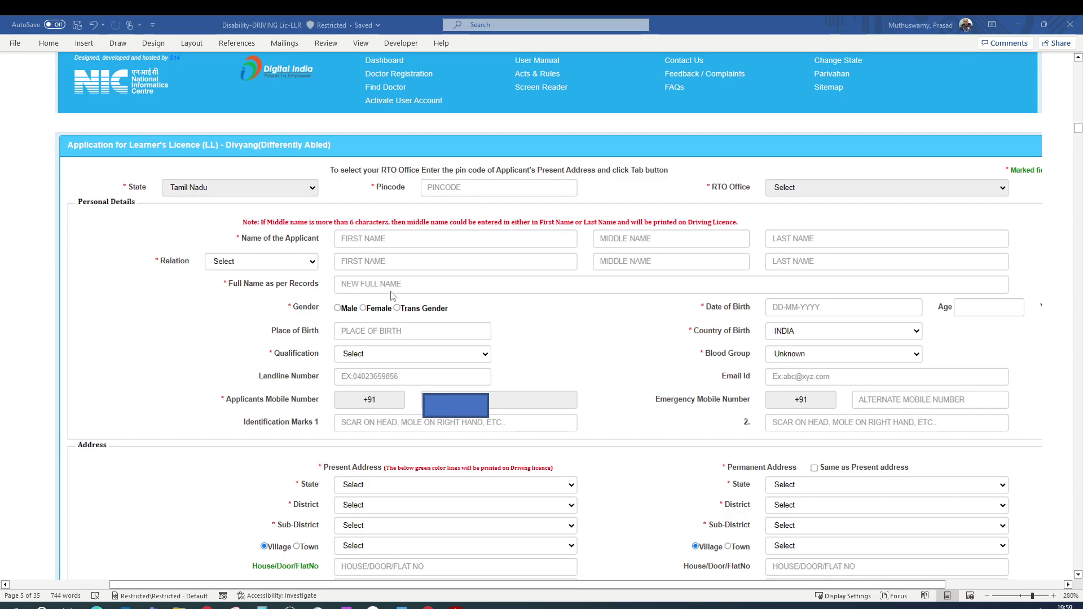
scroll(444, 382, "down", 1)
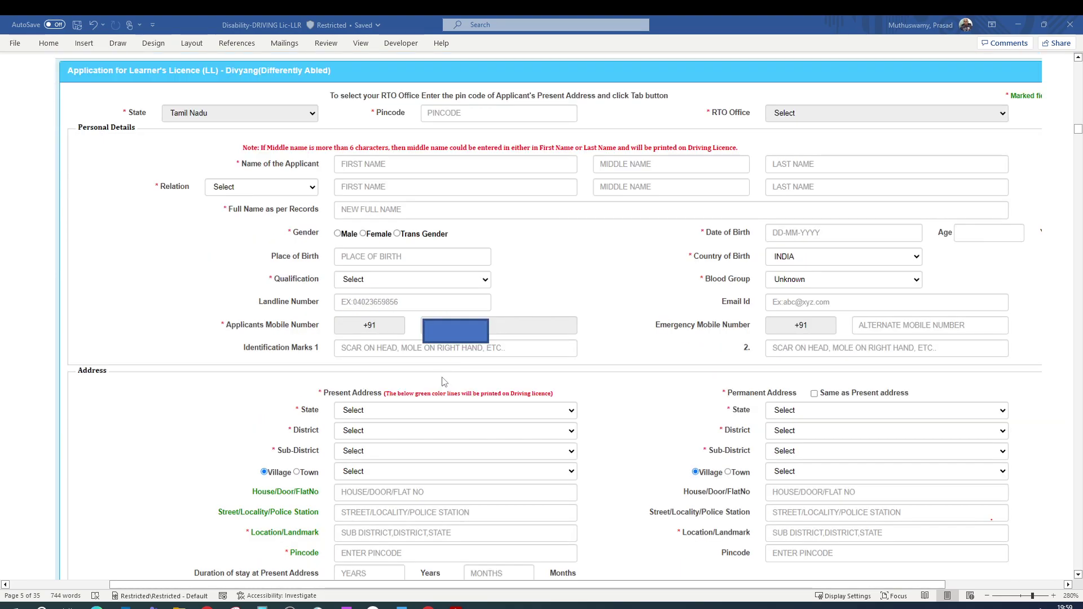
scroll(448, 345, "up", 2)
scroll(447, 346, "down", 2)
scroll(596, 329, "down", 2)
scroll(464, 384, "down", 5)
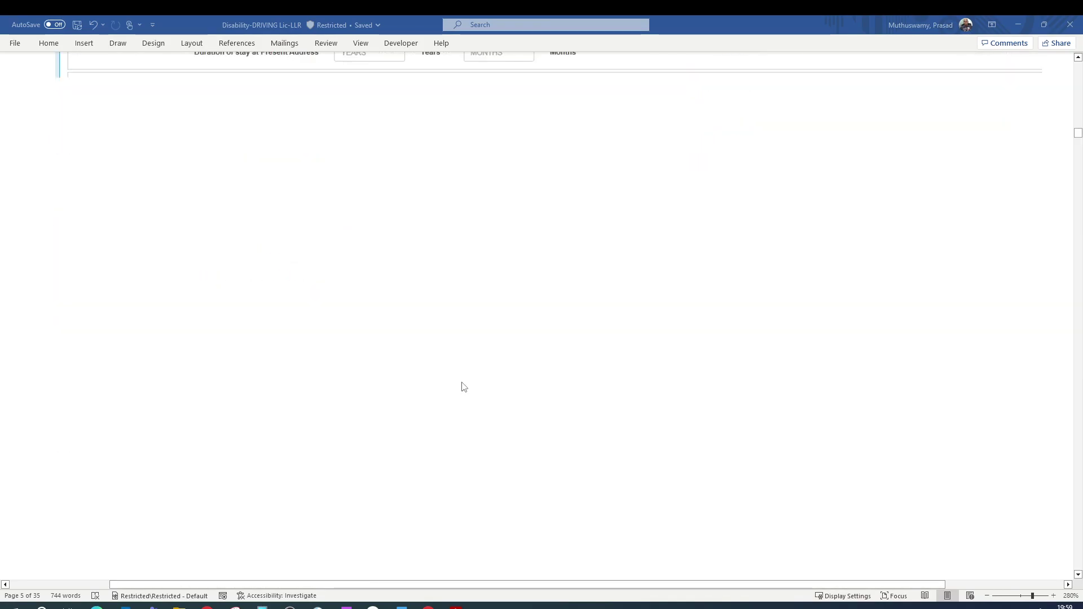
Review the E-KYC screenshots for submitting via Aadhaar authentication, including the Aadhaar number, OTP and consent fields and the portal's response.
scroll(463, 386, "down", 5)
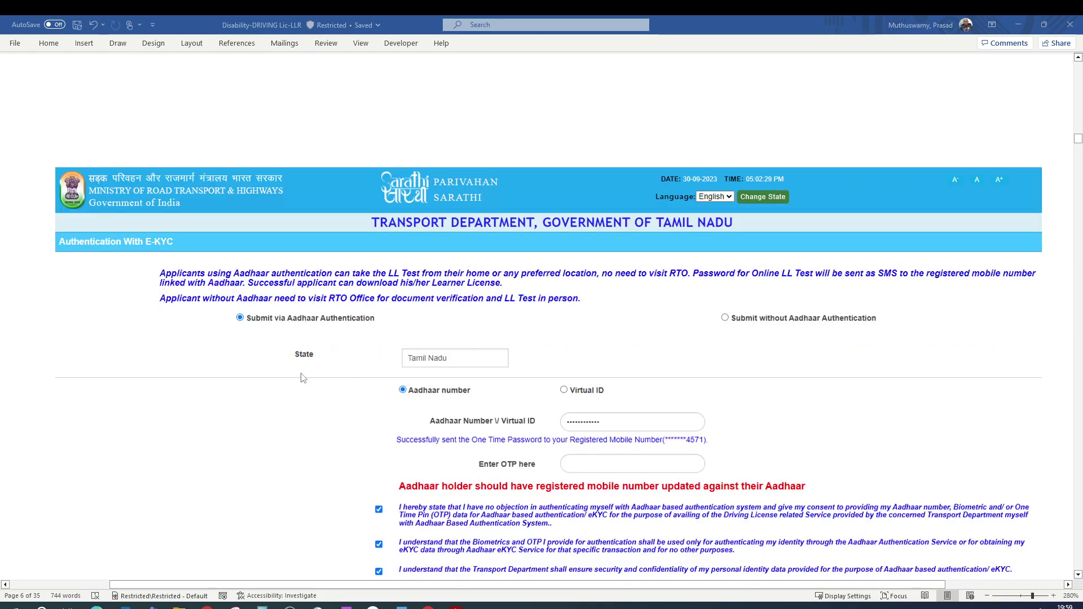
scroll(303, 377, "down", 2)
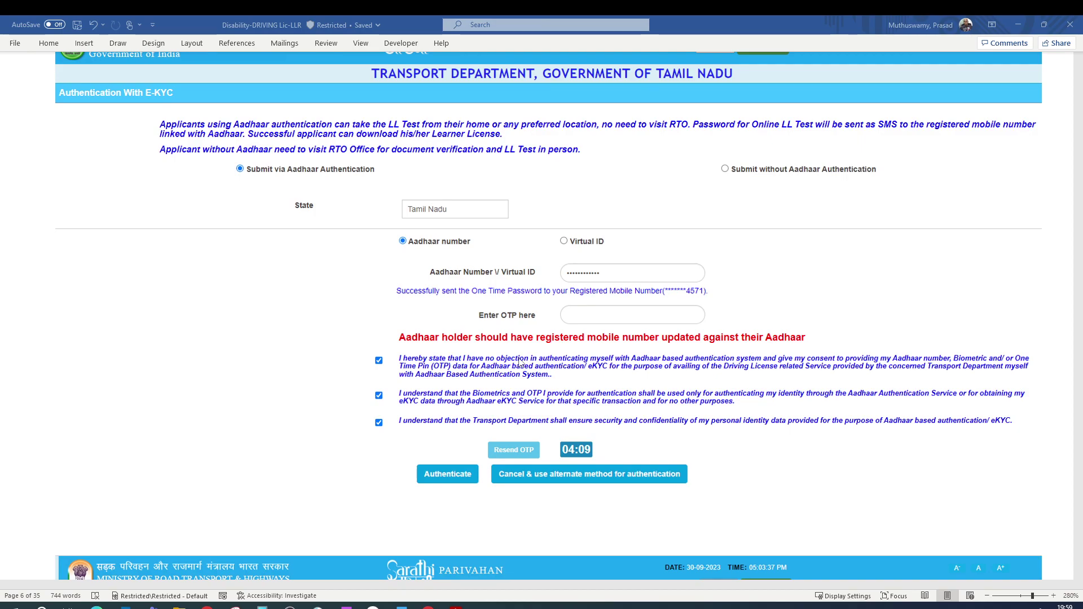
scroll(520, 363, "down", 8)
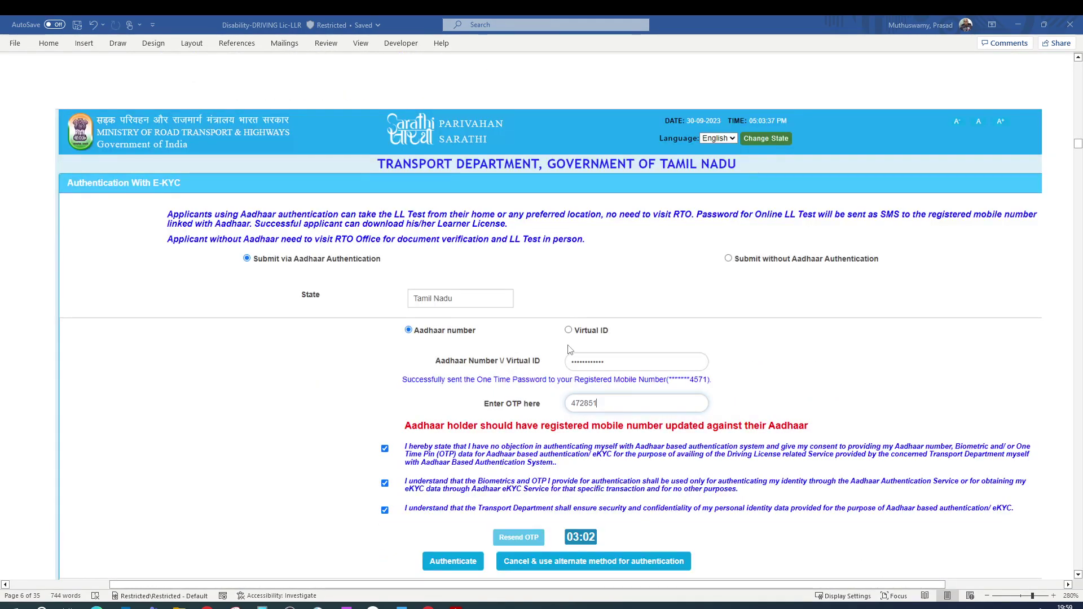
scroll(568, 349, "down", 10)
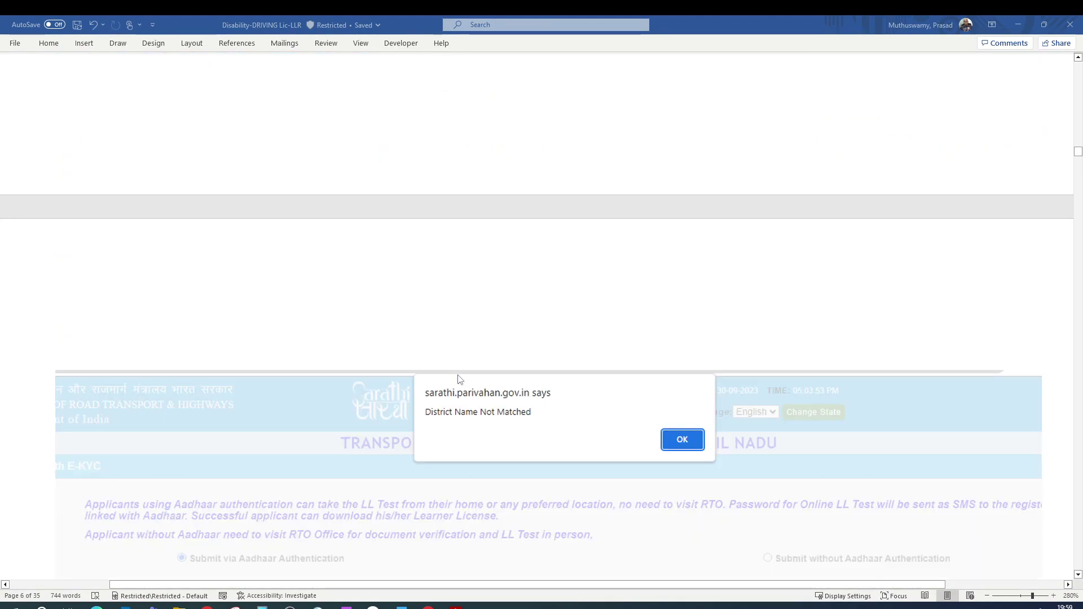
scroll(460, 379, "down", 3)
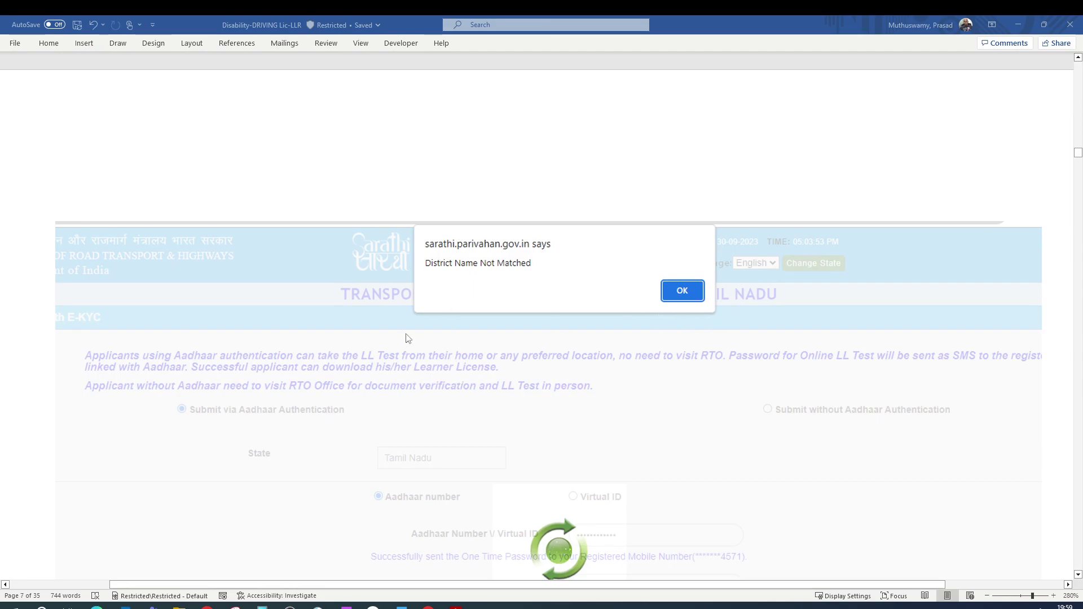
Review the applicant and address details retrieved through Aadhaar E-KYC in the learner's licence application screenshots.
scroll(407, 339, "down", 12)
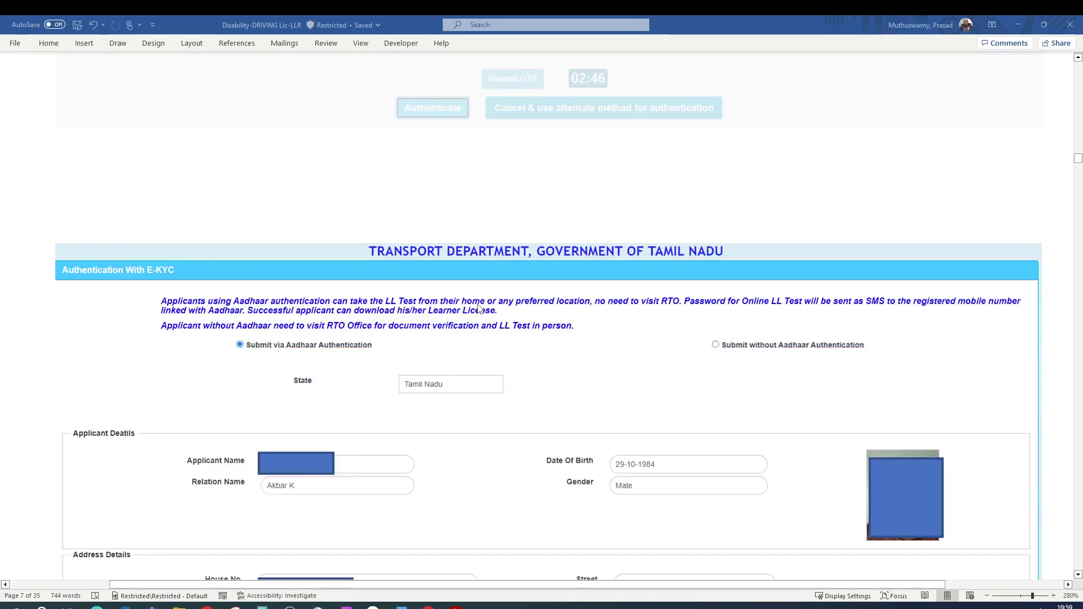
scroll(478, 307, "down", 3)
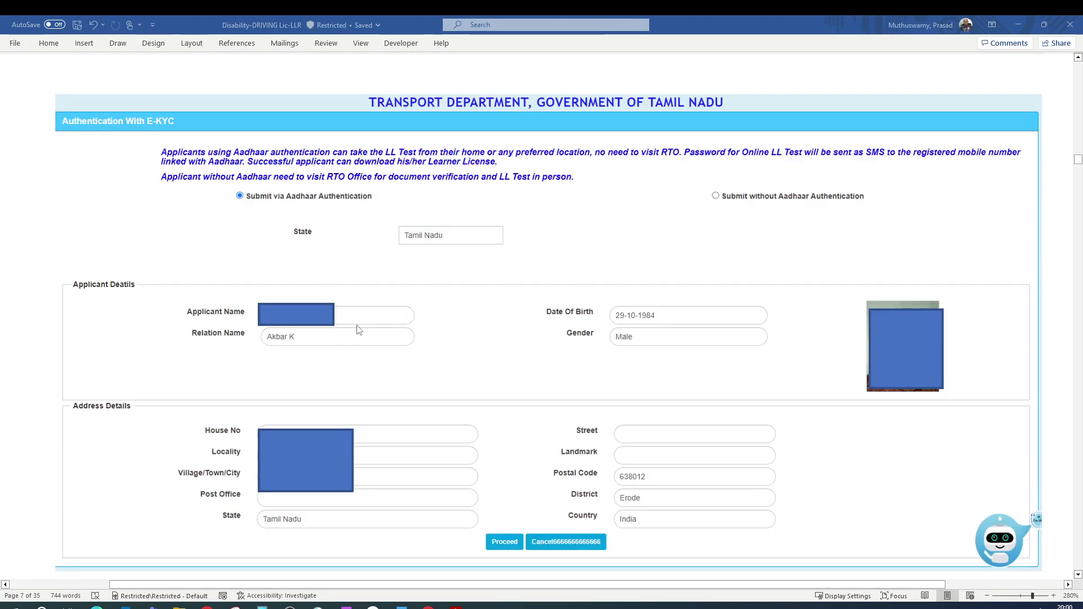
scroll(359, 331, "down", 2)
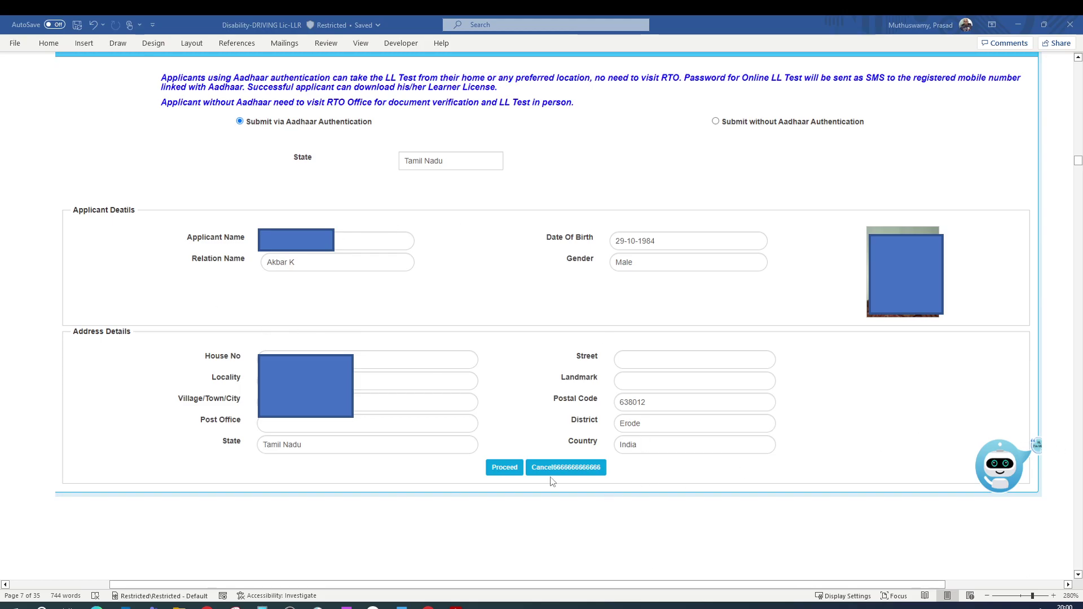
scroll(590, 475, "down", 3)
scroll(540, 416, "down", 7)
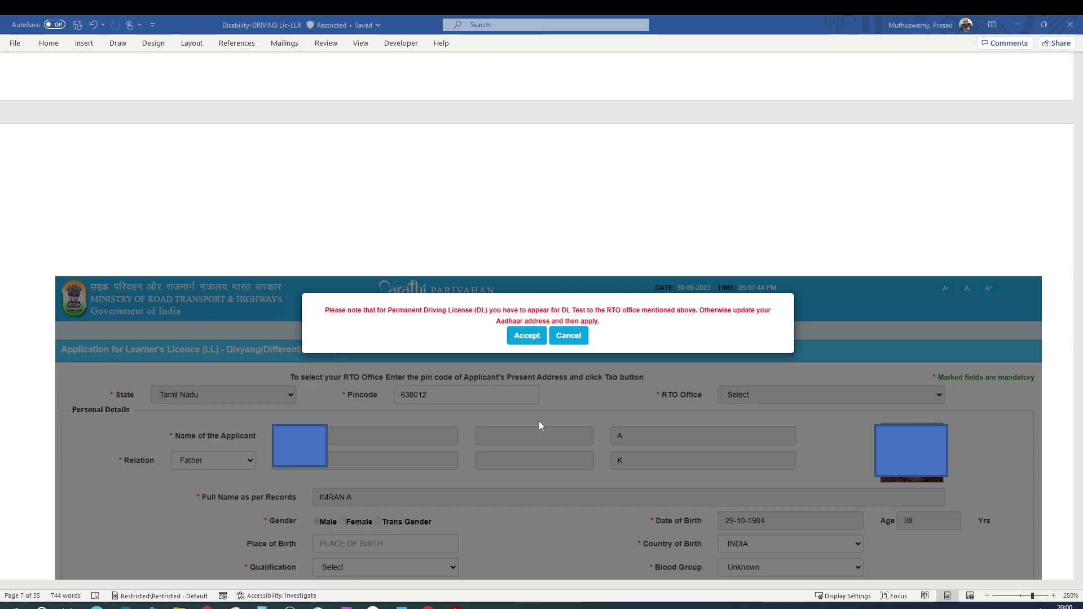
scroll(539, 425, "down", 10)
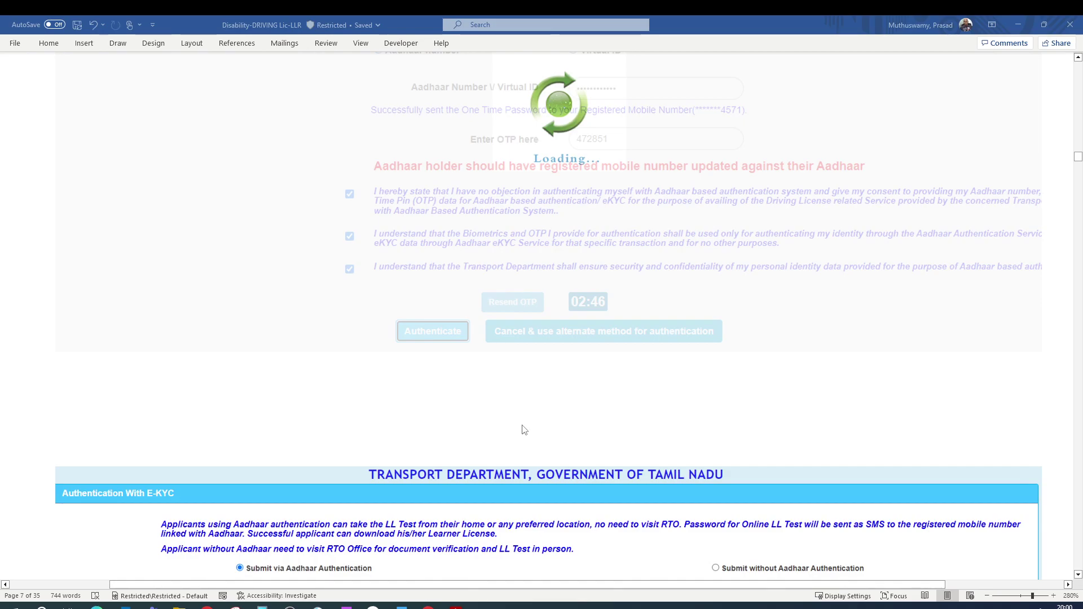
scroll(530, 426, "down", 8)
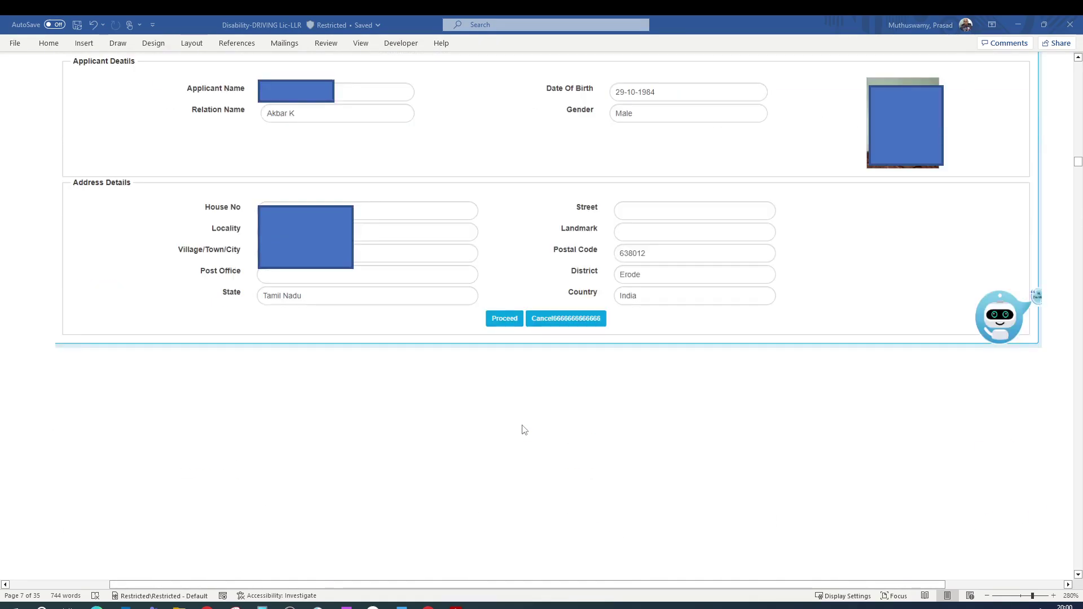
Examine the RTO office notice for the permanent licence test and the prefilled Divyang application form behind it.
scroll(524, 430, "down", 10)
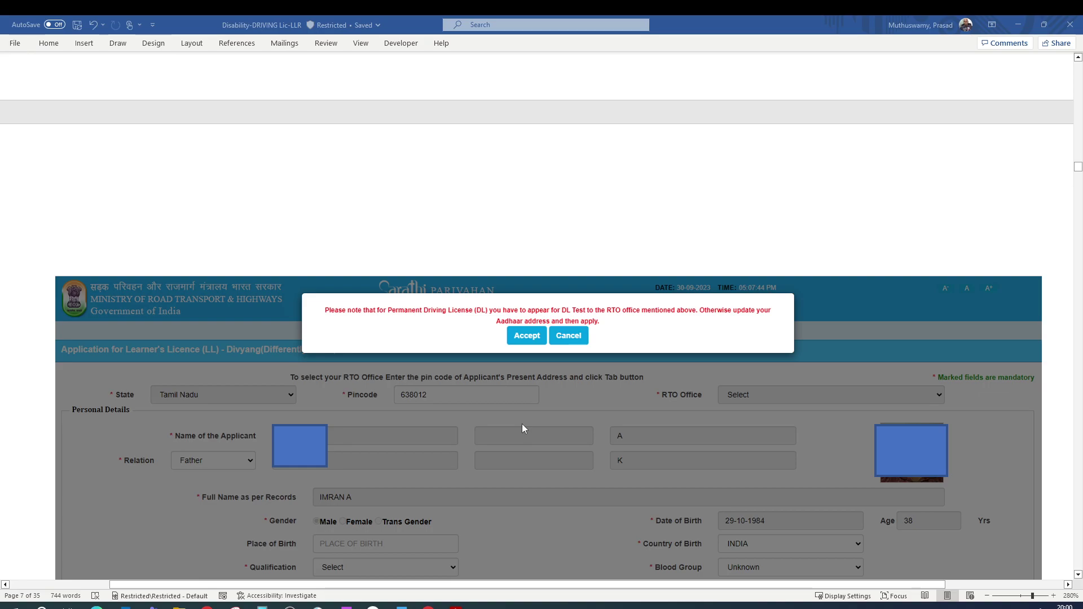
scroll(522, 427, "down", 4)
scroll(522, 424, "down", 3)
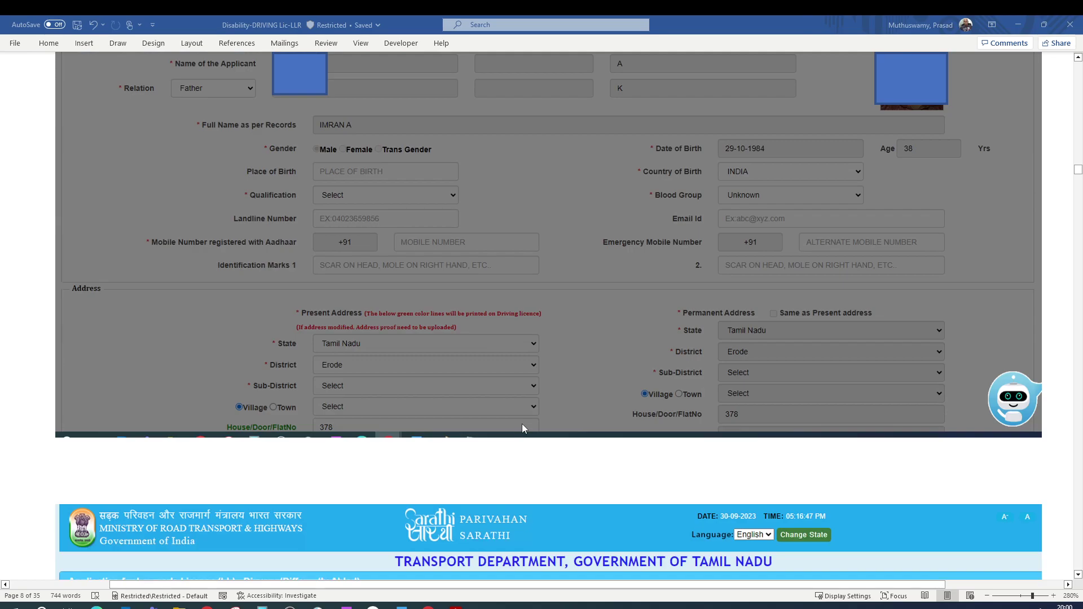
scroll(406, 366, "up", 4)
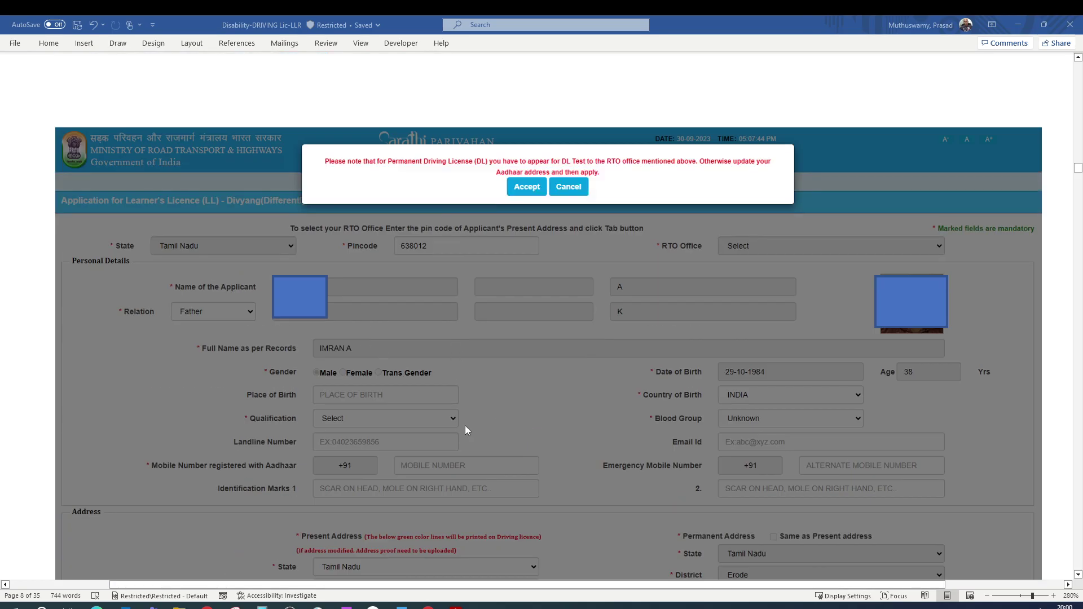
scroll(466, 425, "down", 8)
scroll(466, 431, "down", 2)
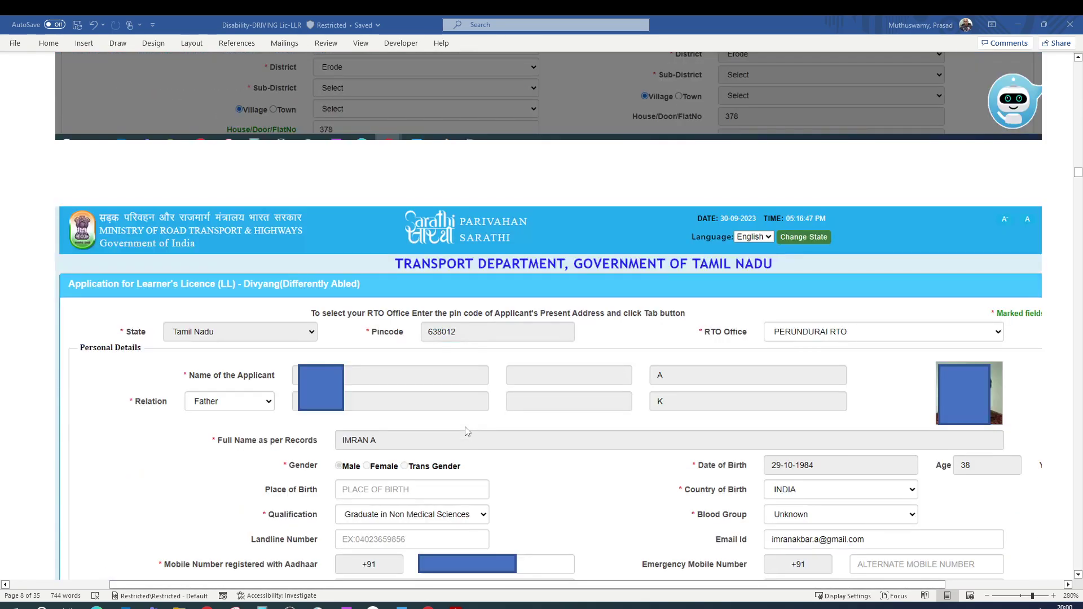
Examine the completed personal details, identification marks, RTO office and address fields in the Divyang learner's licence form.
scroll(445, 388, "up", 6)
scroll(446, 388, "down", 12)
scroll(445, 388, "up", 11)
scroll(446, 387, "down", 7)
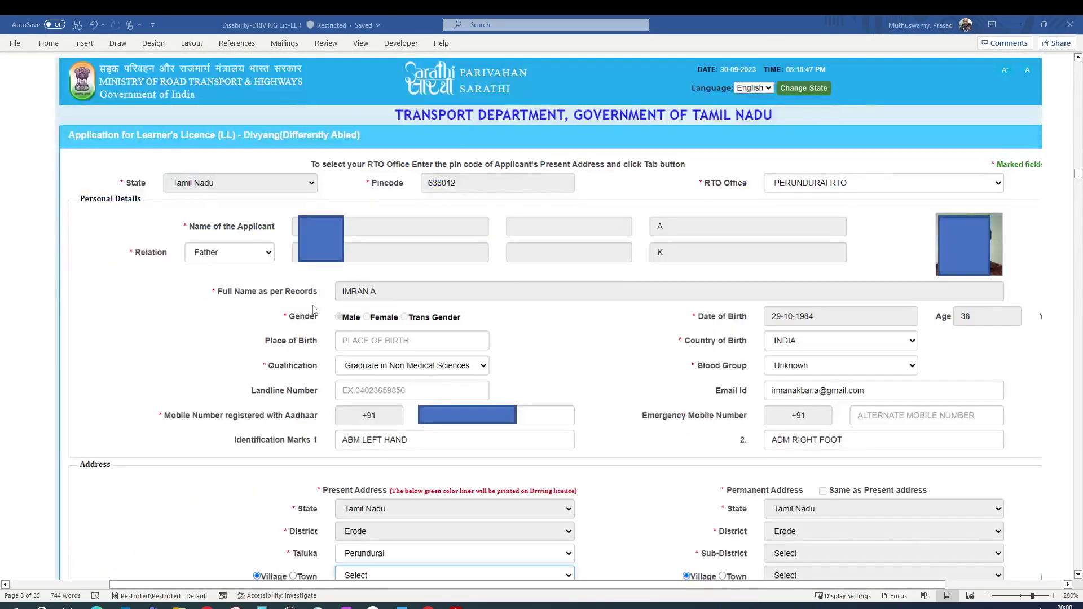
scroll(316, 374, "down", 1)
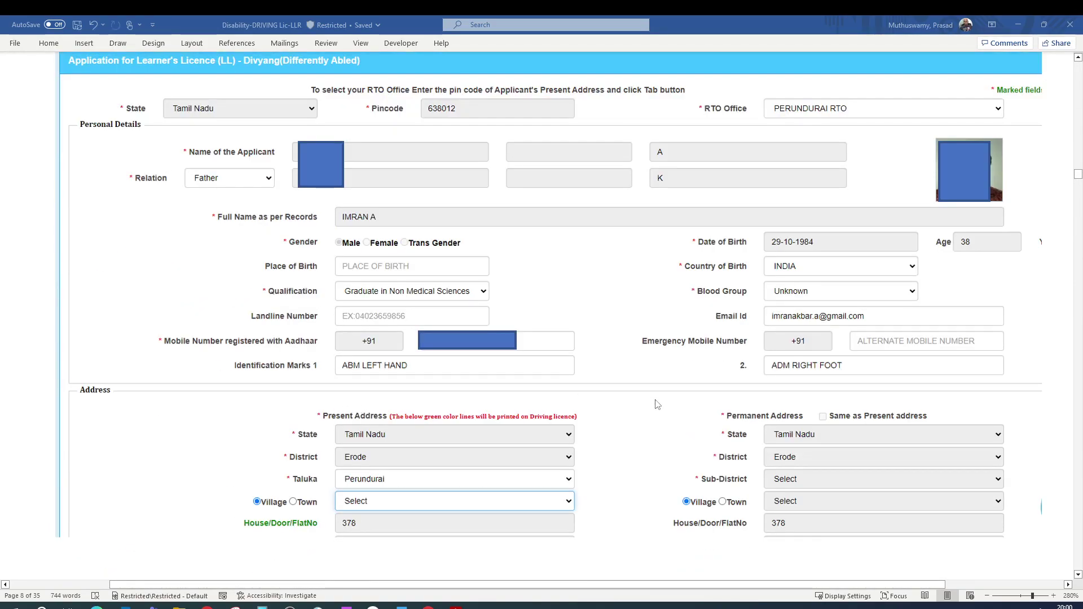
scroll(520, 476, "down", 1)
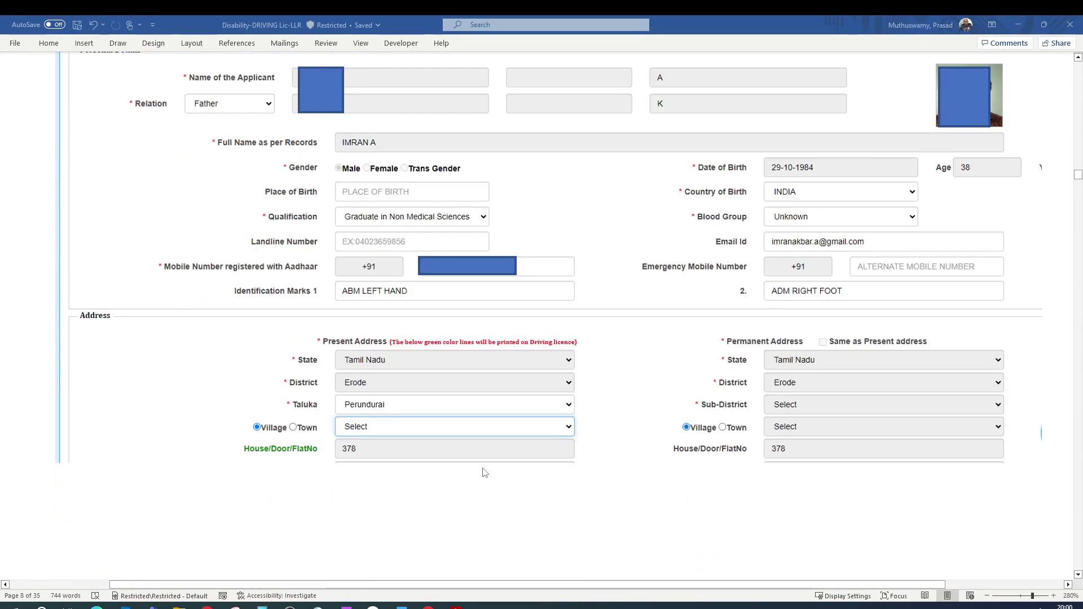
scroll(412, 464, "down", 3)
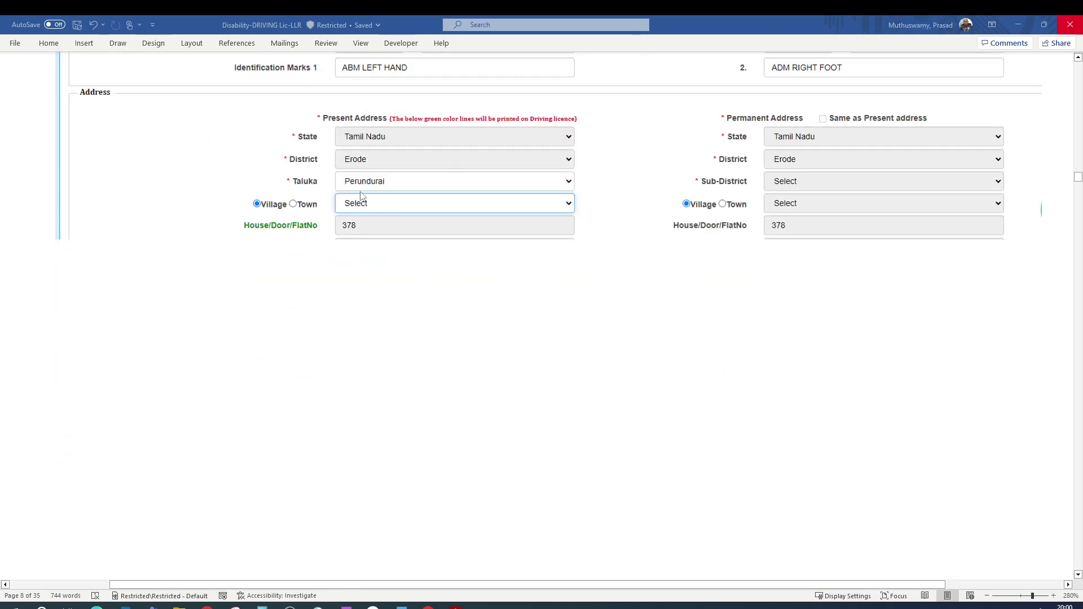
Review the duration of stay, class of vehicles selection, declaration section and the portal prompt about adapted vehicles.
scroll(515, 290, "down", 5)
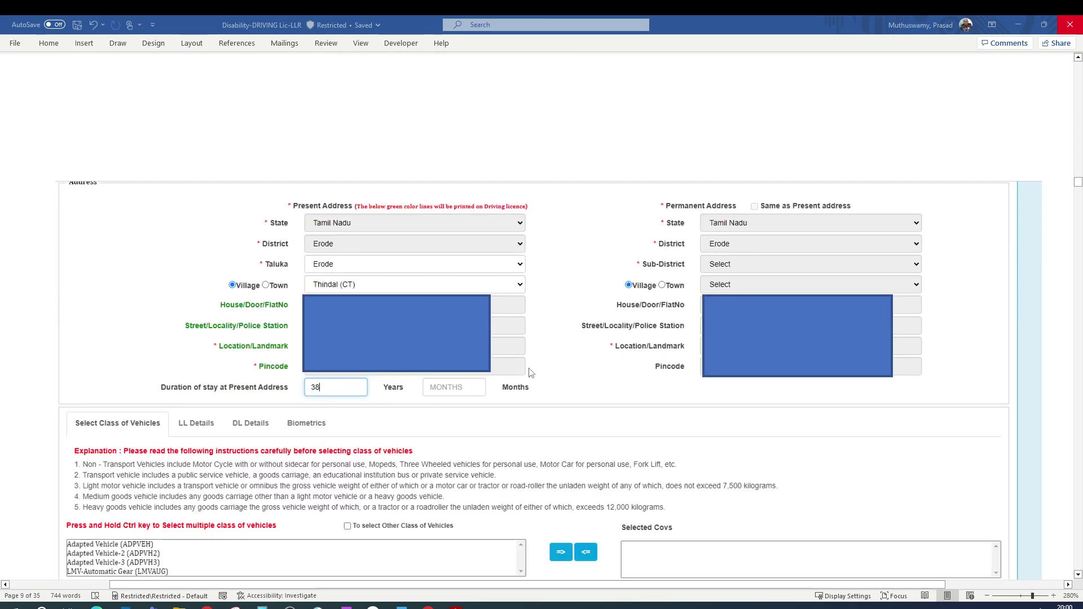
scroll(176, 334, "down", 2)
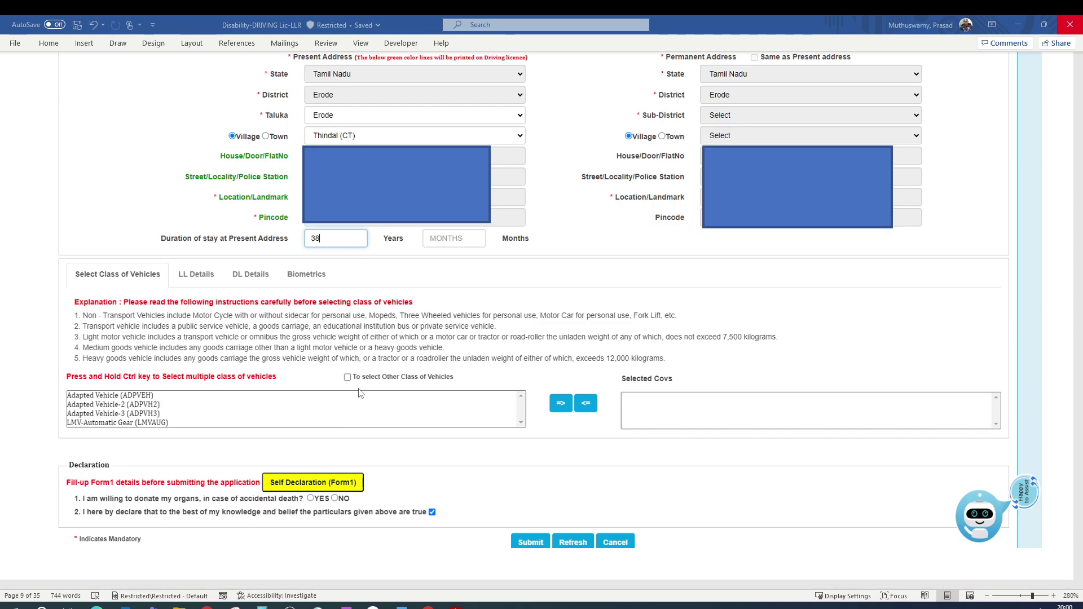
scroll(257, 417, "up", 1)
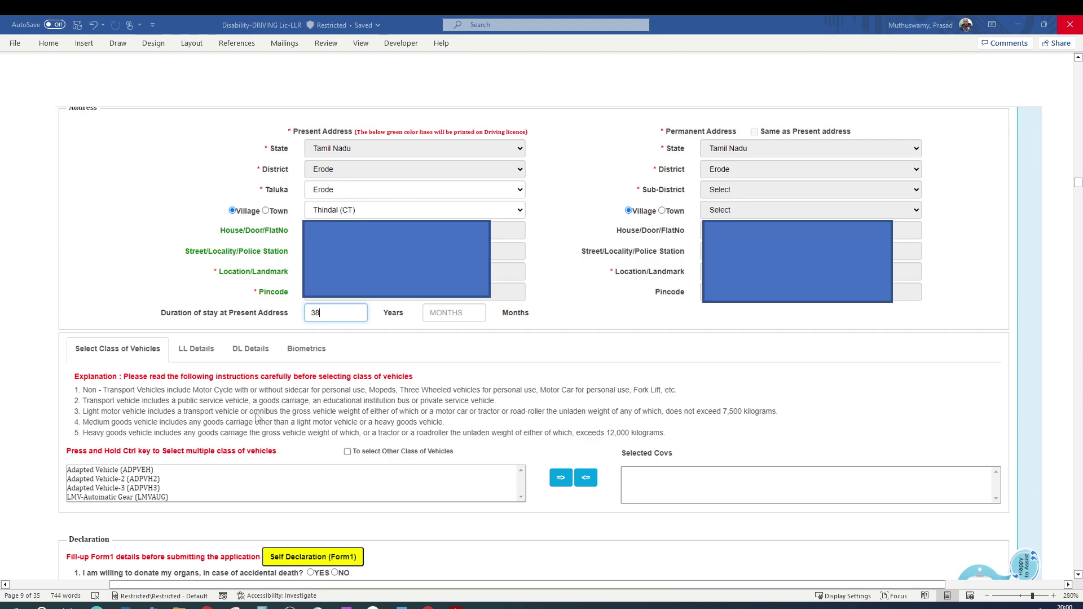
scroll(257, 418, "down", 2)
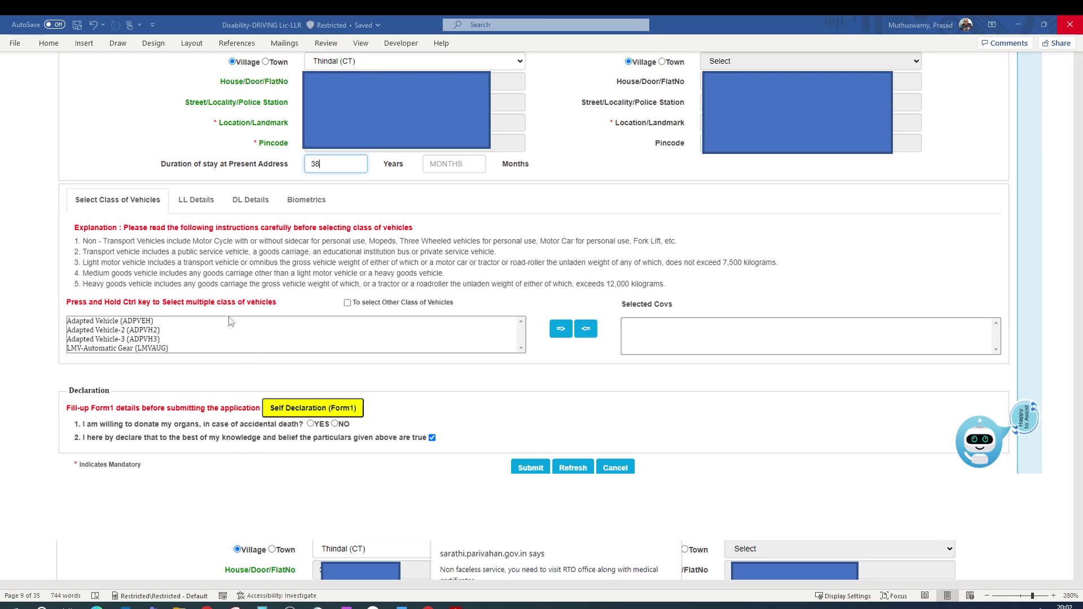
scroll(249, 374, "down", 3)
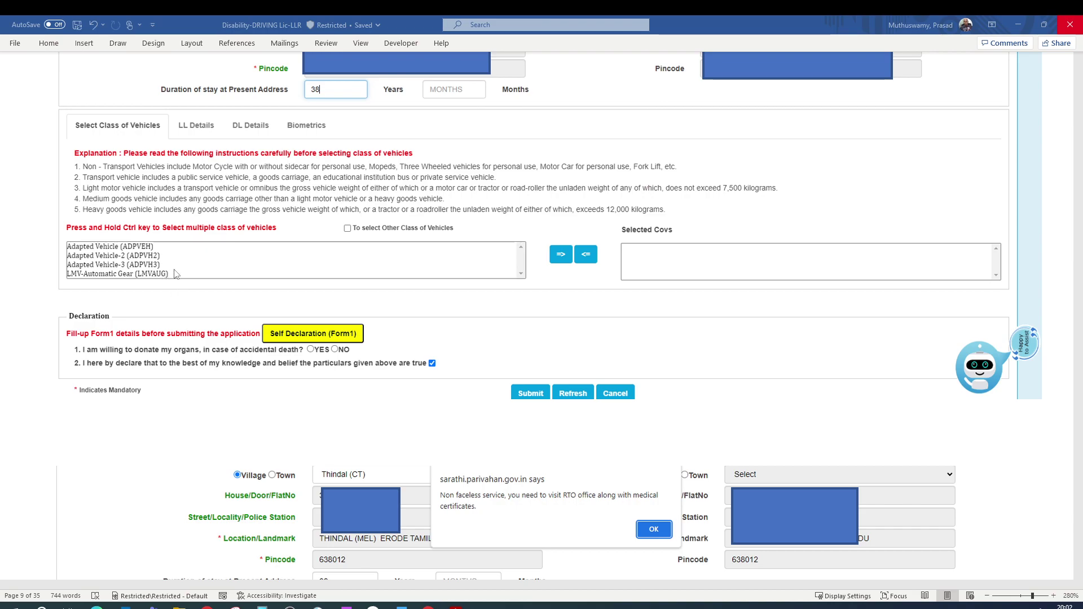
scroll(206, 320, "down", 3)
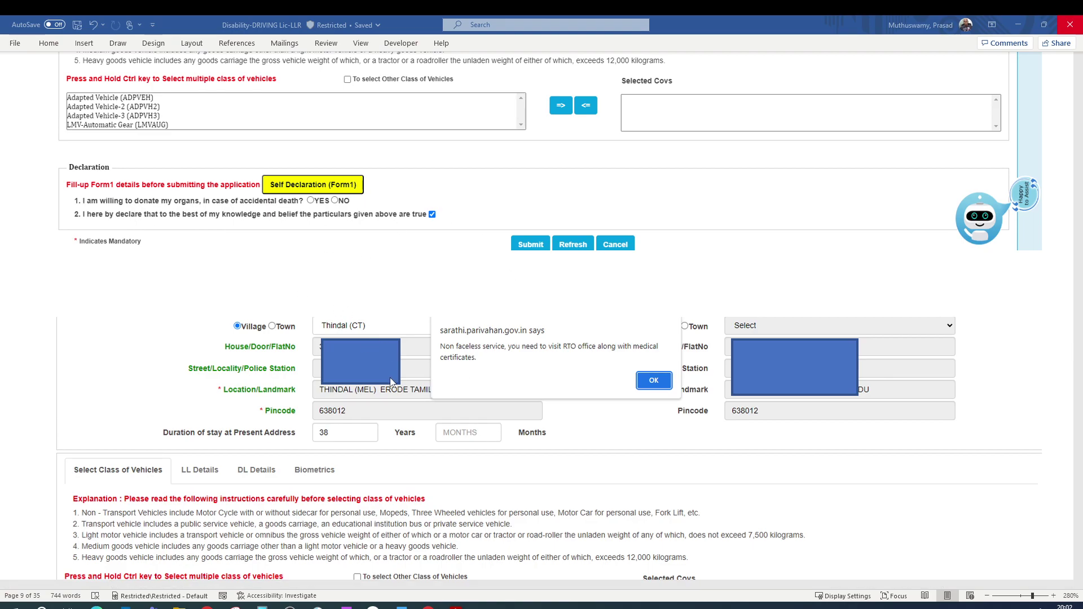
scroll(391, 382, "down", 2)
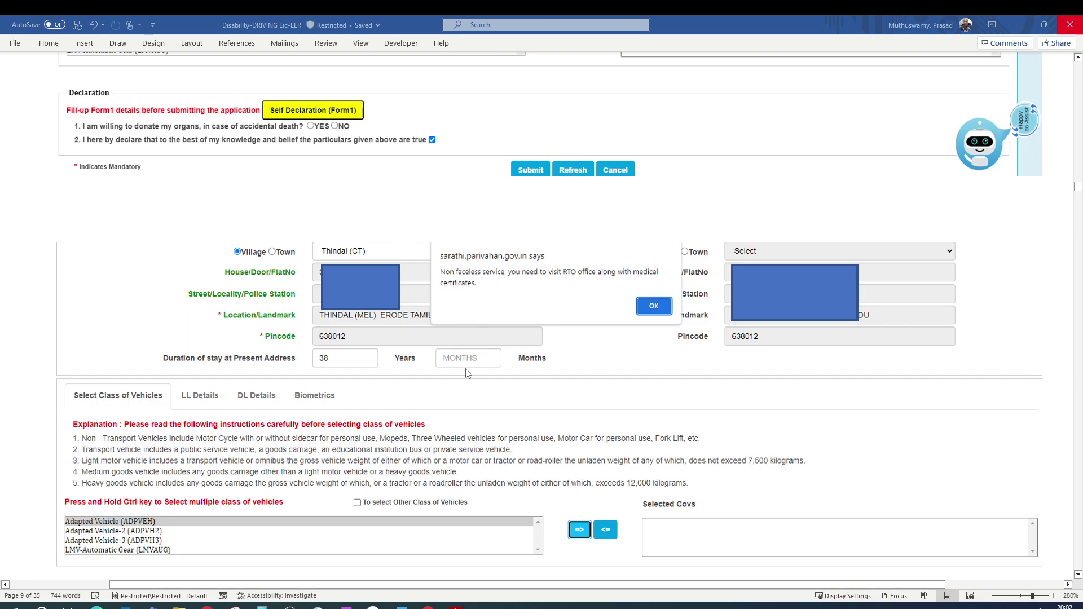
Examine the English Form 1 physical fitness declaration questions alongside the selected classes of vehicles.
scroll(467, 374, "down", 12)
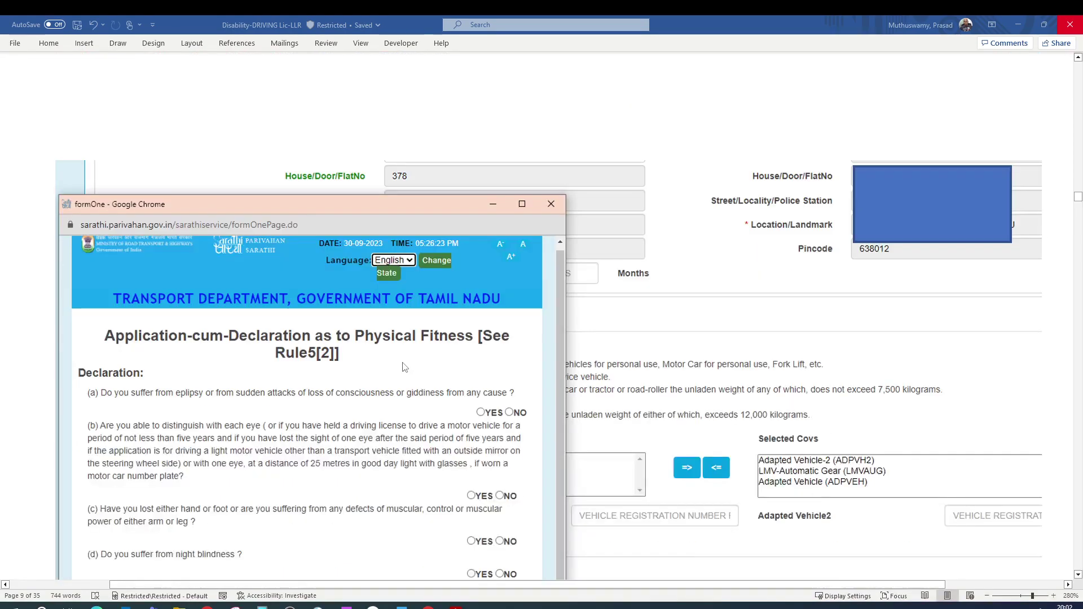
scroll(405, 367, "down", 6)
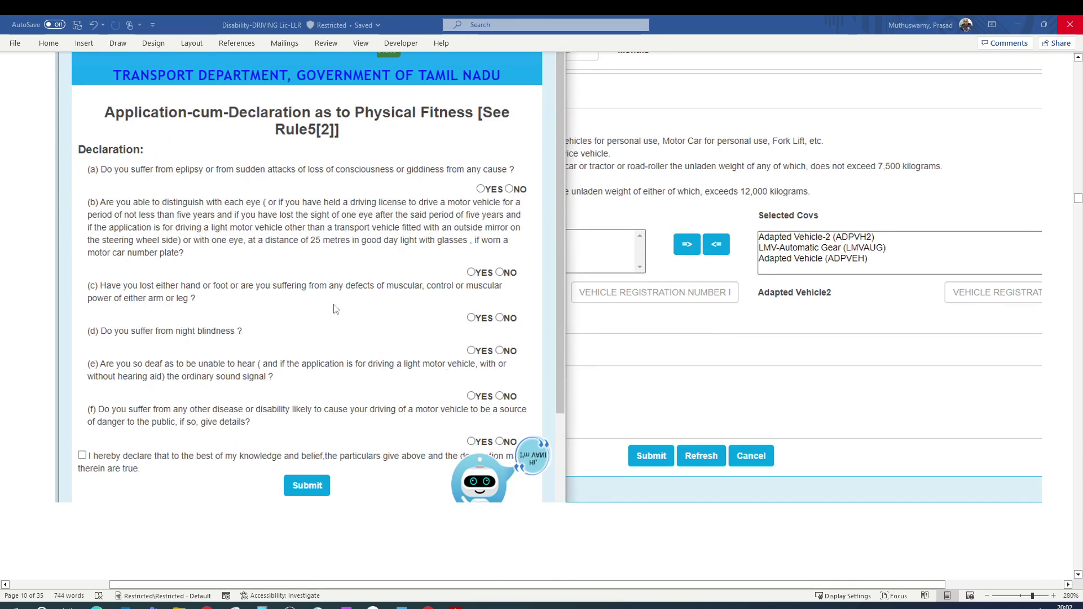
scroll(336, 299, "up", 2)
scroll(401, 261, "up", 15)
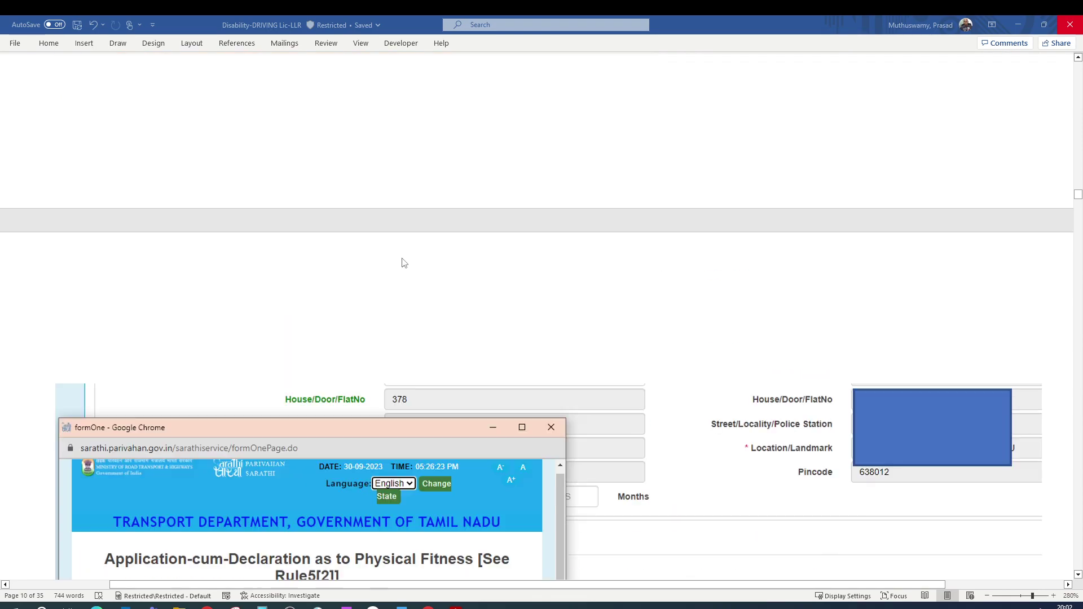
scroll(259, 393, "up", 4)
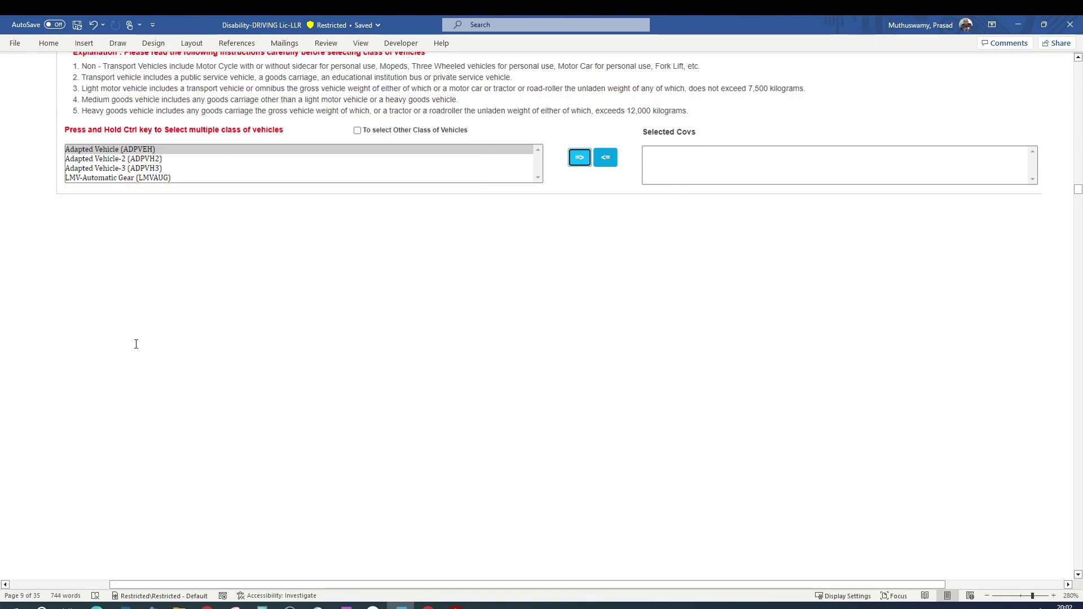
scroll(136, 343, "down", 10)
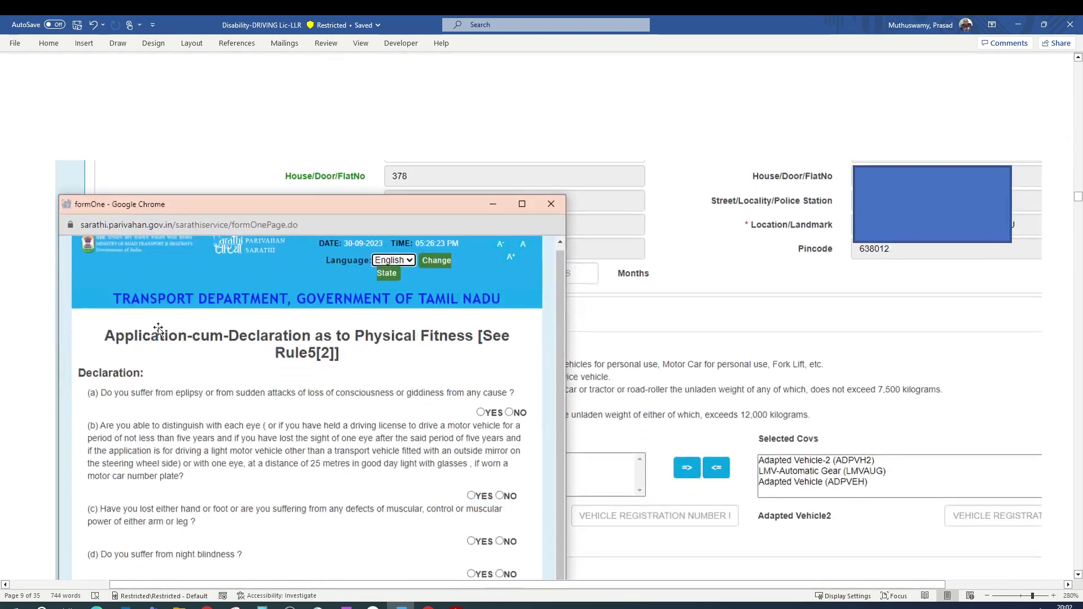
scroll(838, 483, "down", 3)
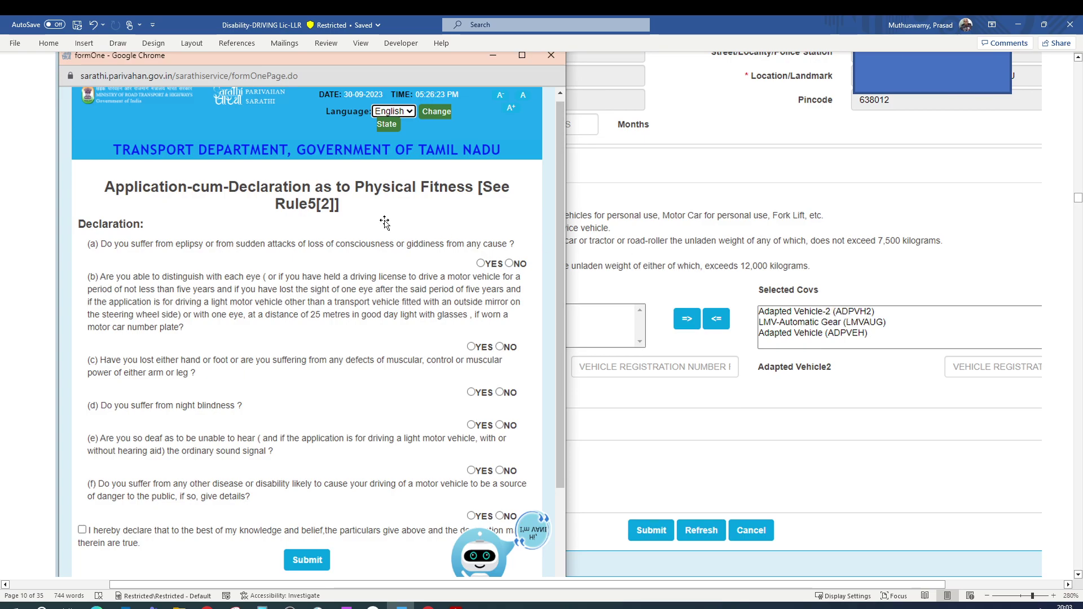
scroll(377, 267, "down", 4)
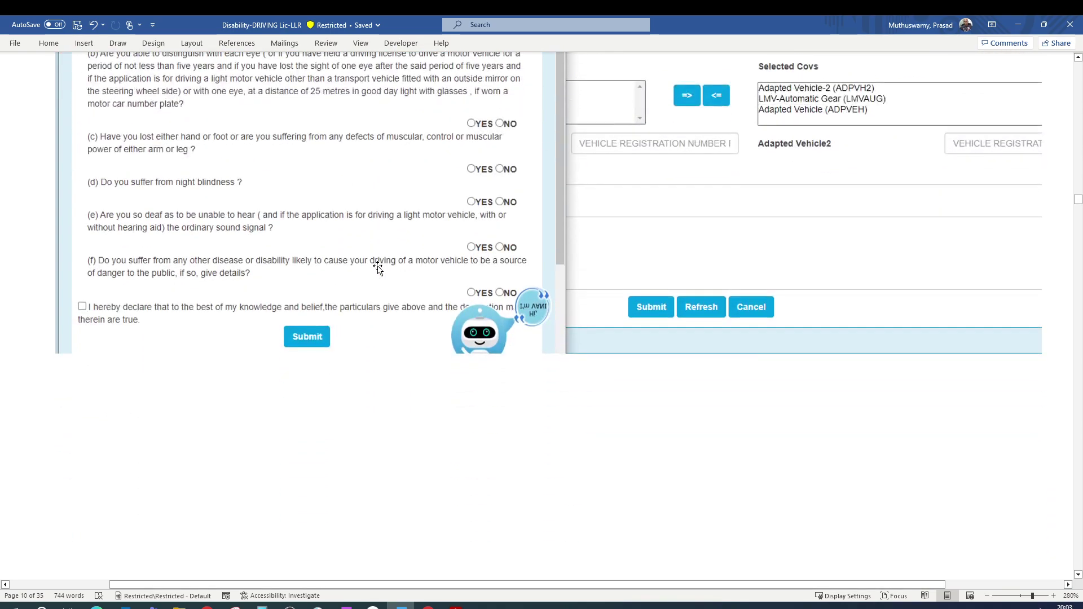
scroll(225, 252, "up", 3)
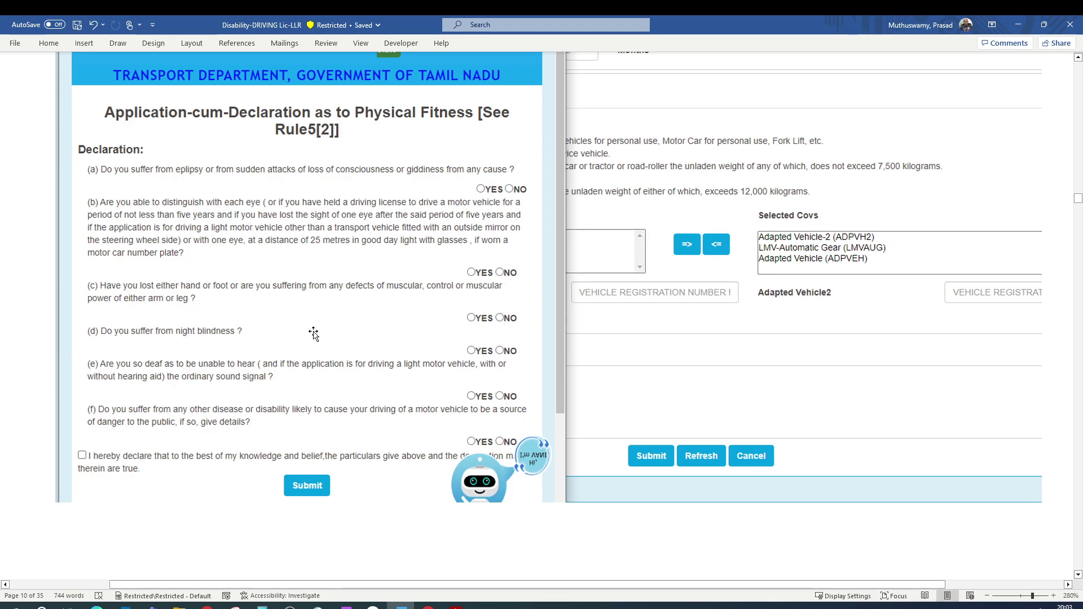
scroll(314, 334, "up", 1)
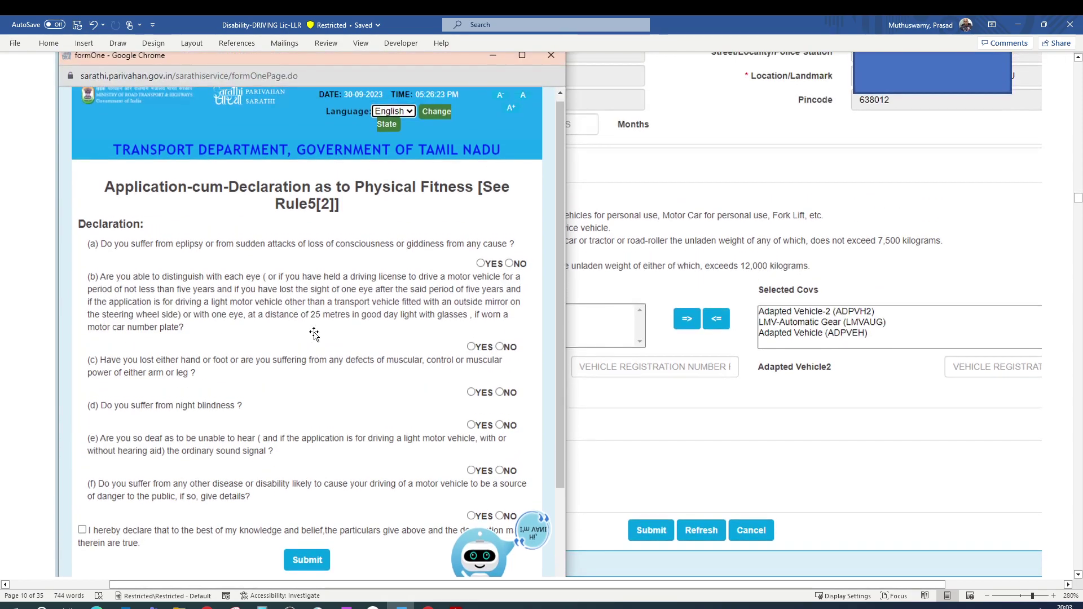
scroll(314, 334, "down", 2)
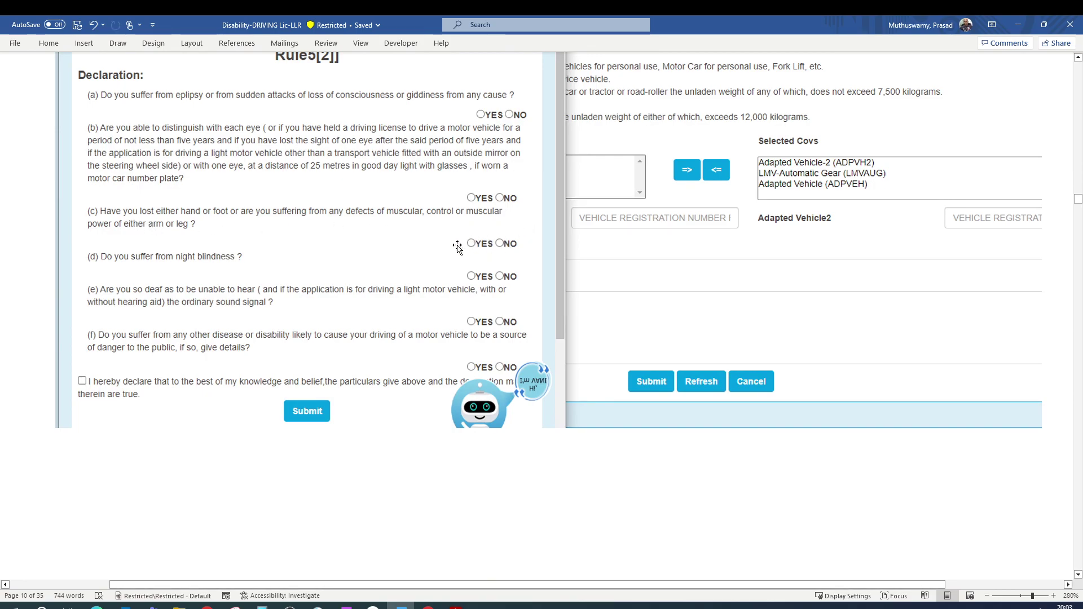
Read through the Tamil version of the physical fitness declaration, from its first question to the final consent statement.
scroll(467, 401, "down", 5)
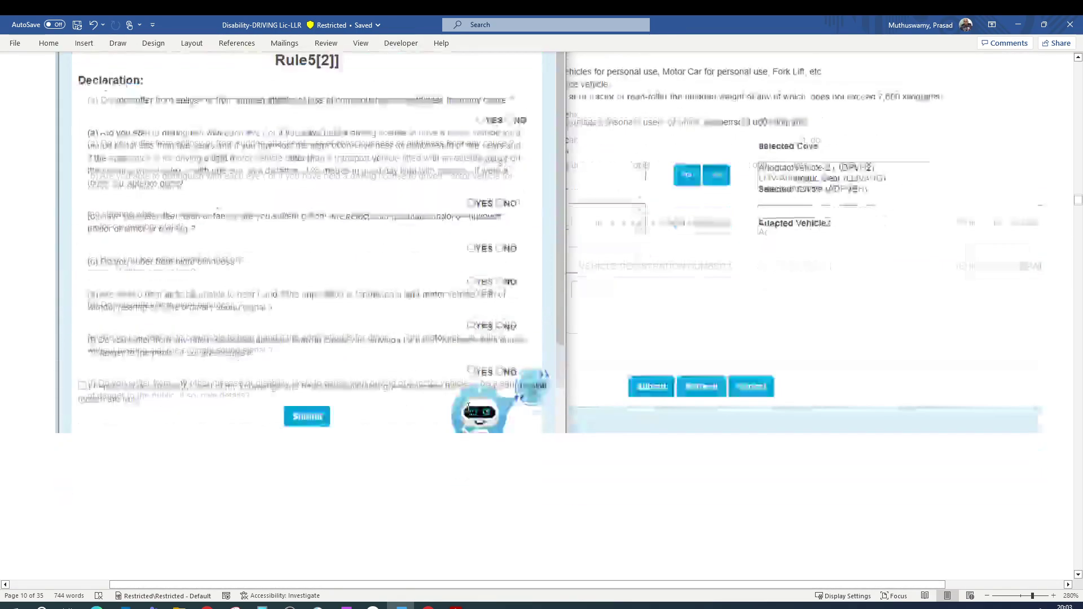
scroll(467, 409, "down", 4)
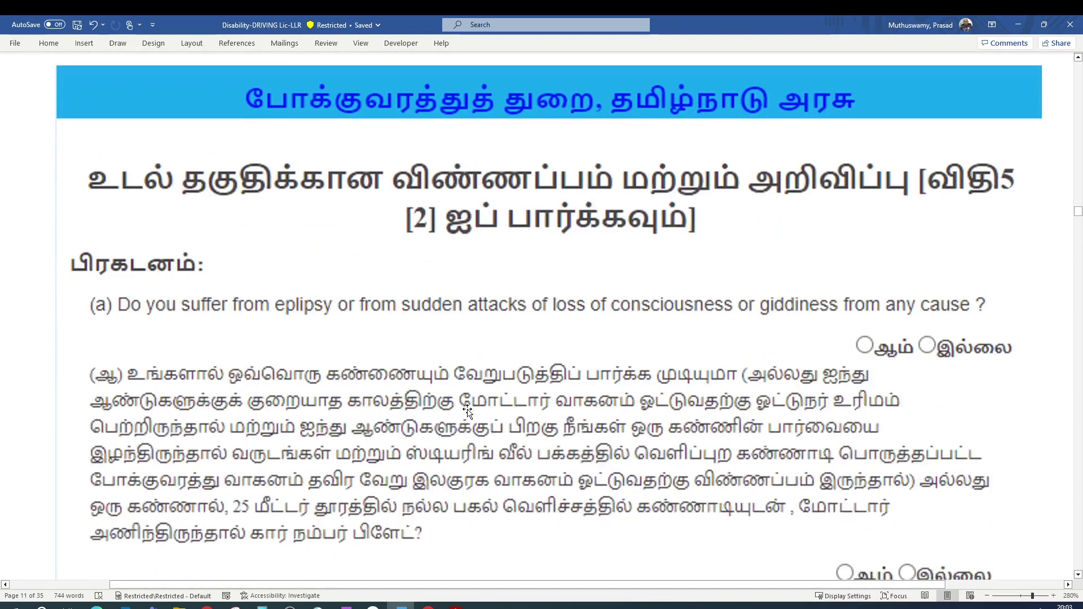
scroll(467, 411, "down", 5)
scroll(467, 411, "up", 1)
scroll(233, 422, "down", 3)
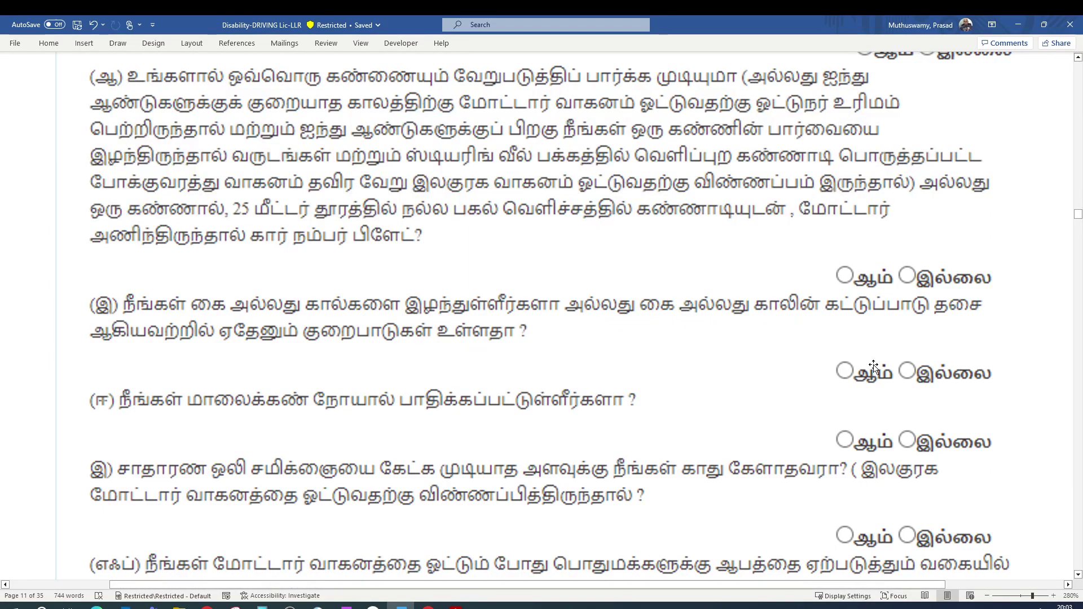
scroll(851, 371, "up", 3)
scroll(799, 322, "down", 9)
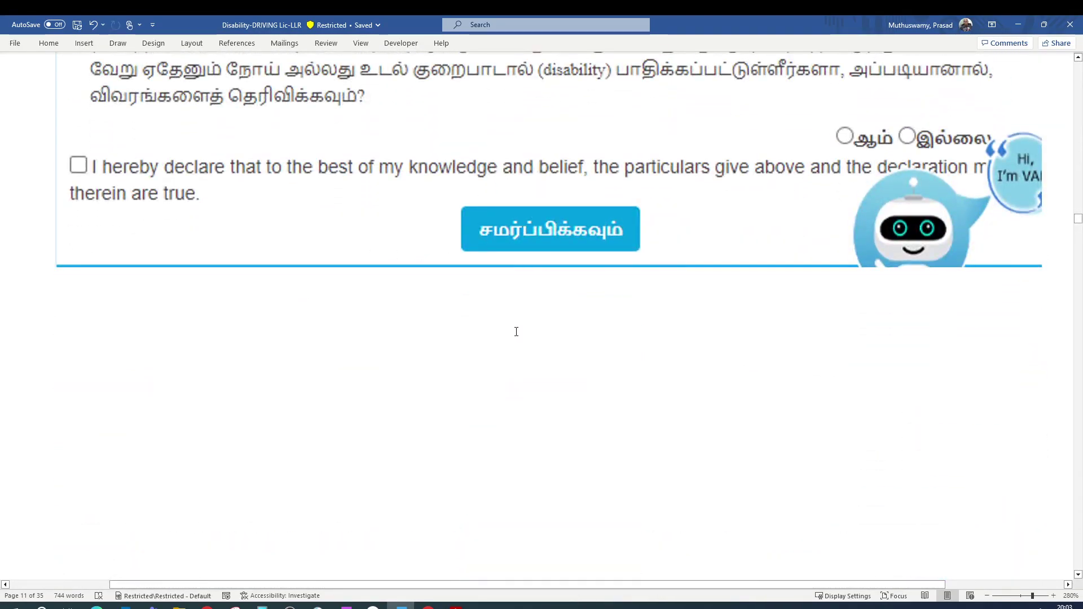
Examine the answered English physical fitness declaration, its submission confirmation prompt and the self declaration submission page.
scroll(515, 330, "down", 5)
scroll(515, 332, "down", 12)
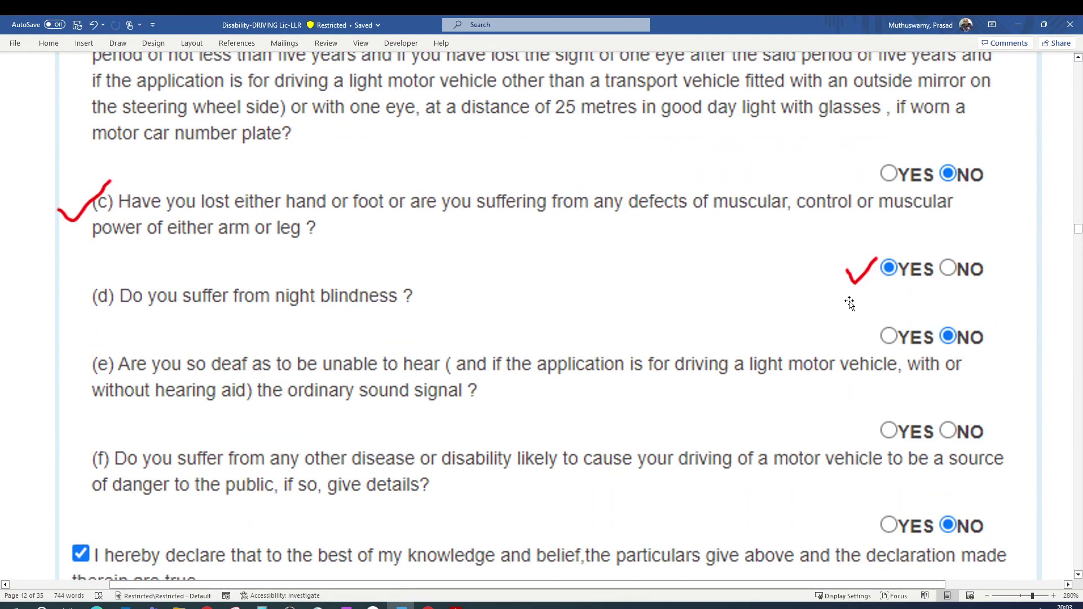
scroll(473, 323, "down", 15)
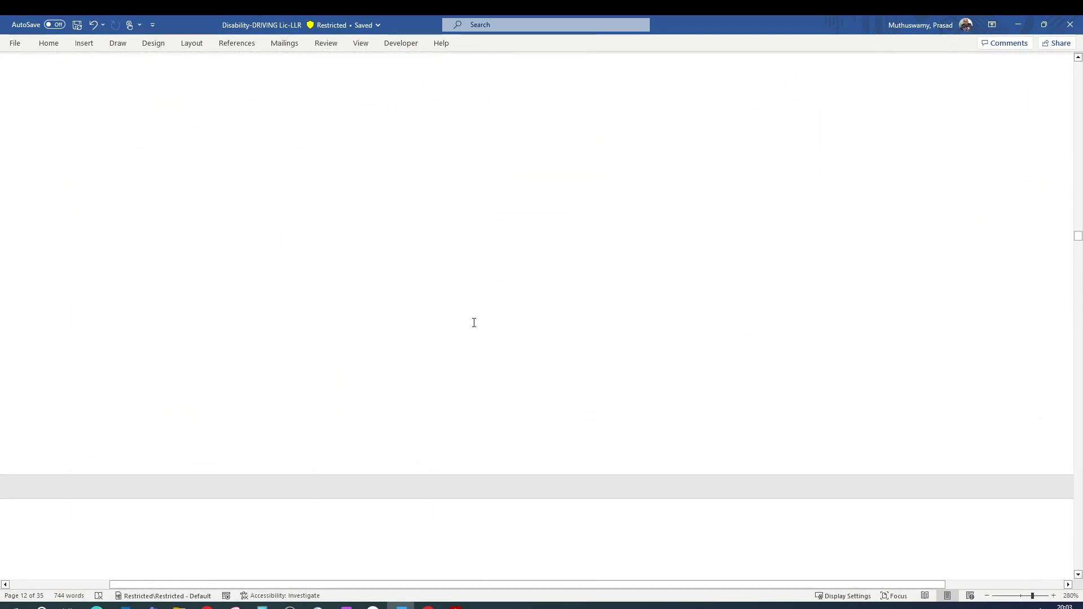
scroll(473, 323, "down", 13)
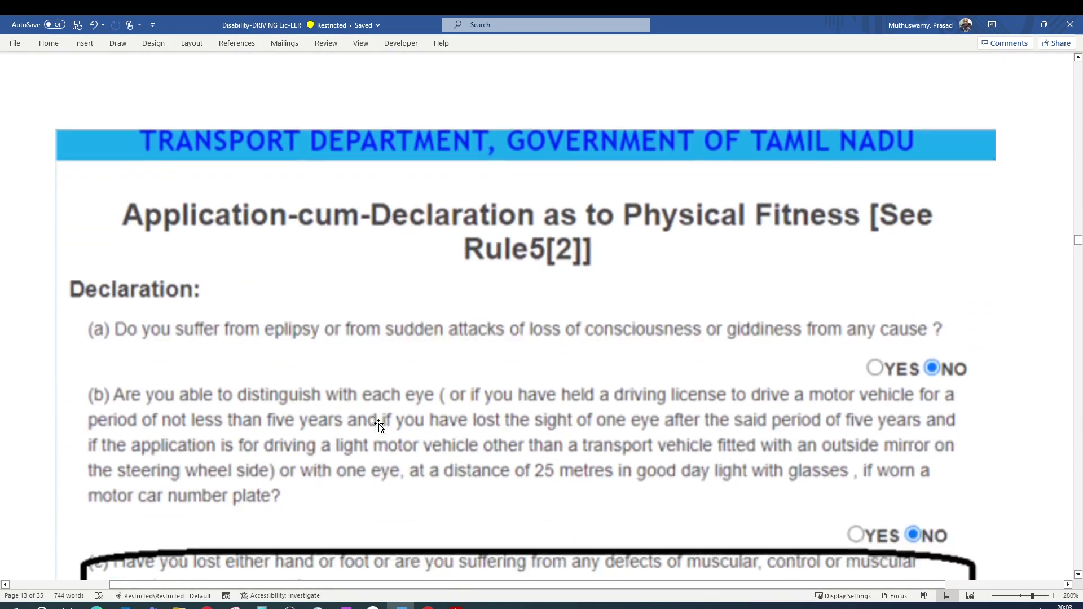
scroll(505, 310, "down", 8)
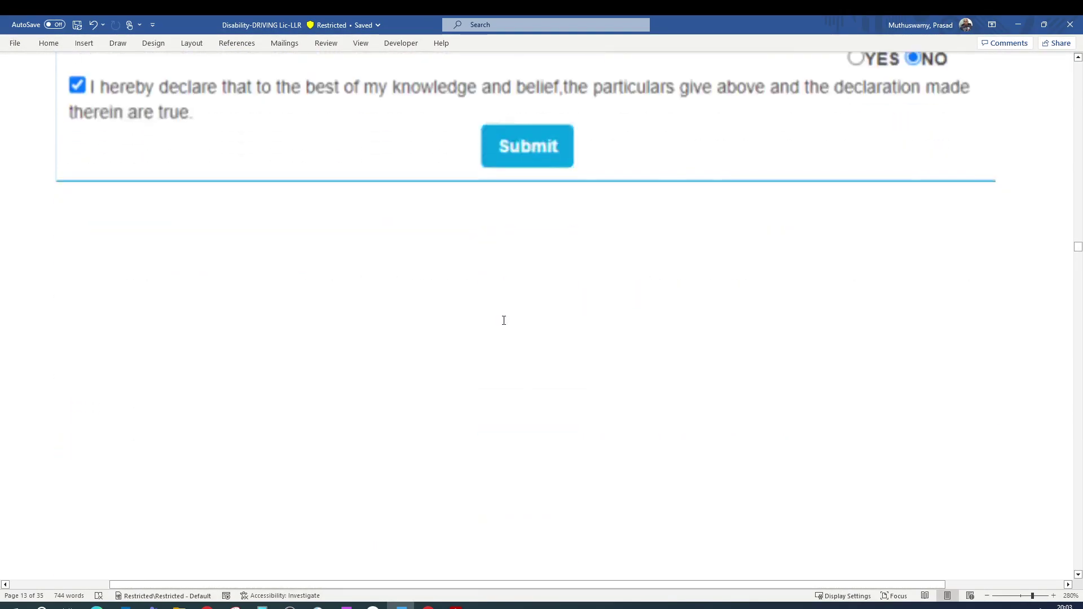
scroll(503, 323, "down", 10)
scroll(333, 406, "up", 6)
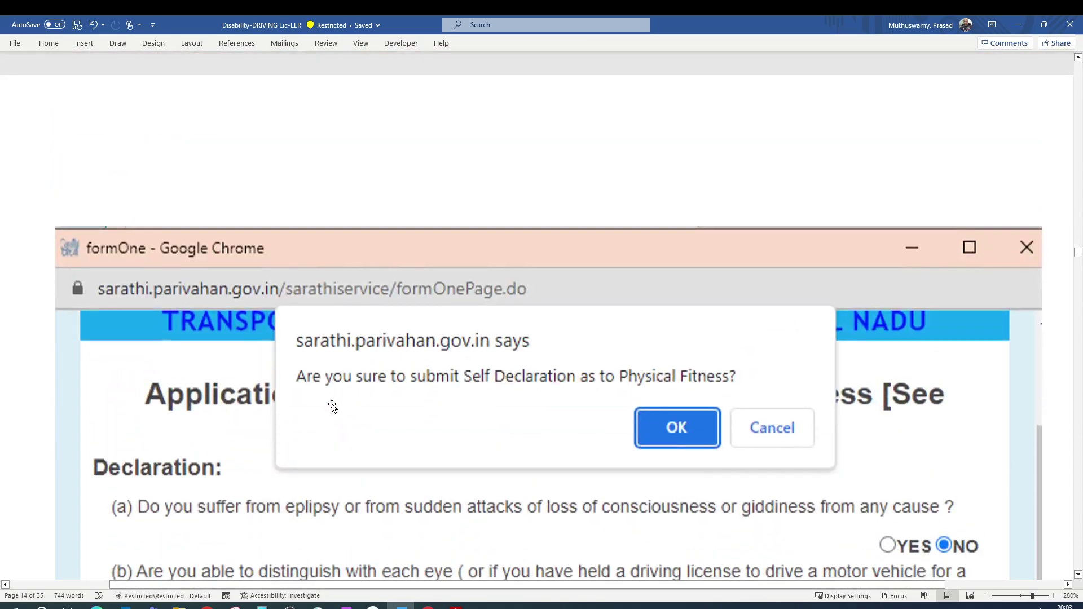
scroll(395, 467, "down", 4)
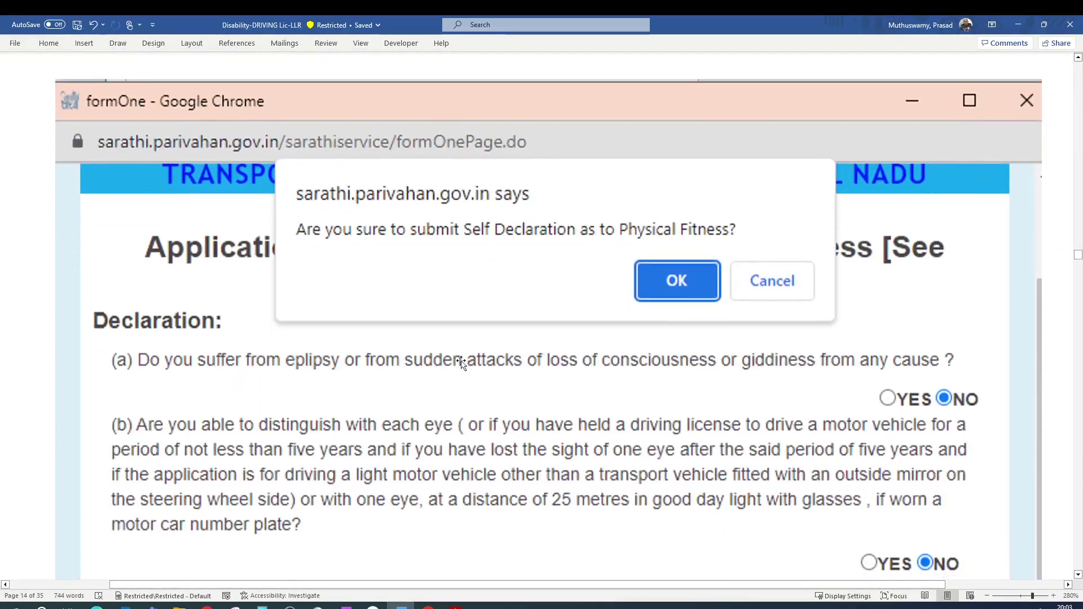
scroll(695, 314, "down", 12)
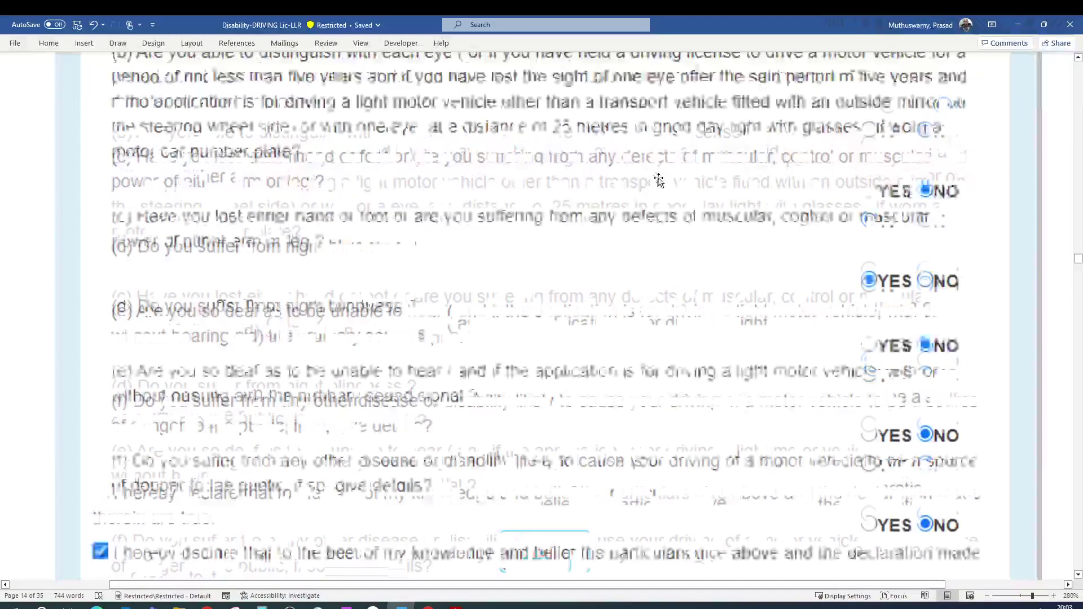
scroll(462, 337, "down", 15)
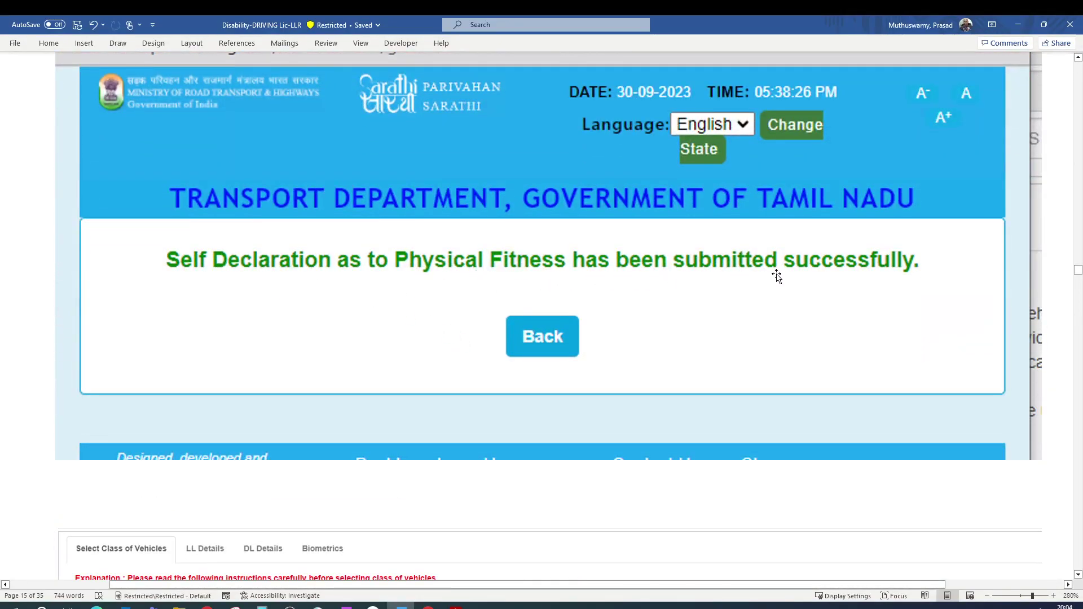
scroll(620, 299, "down", 1)
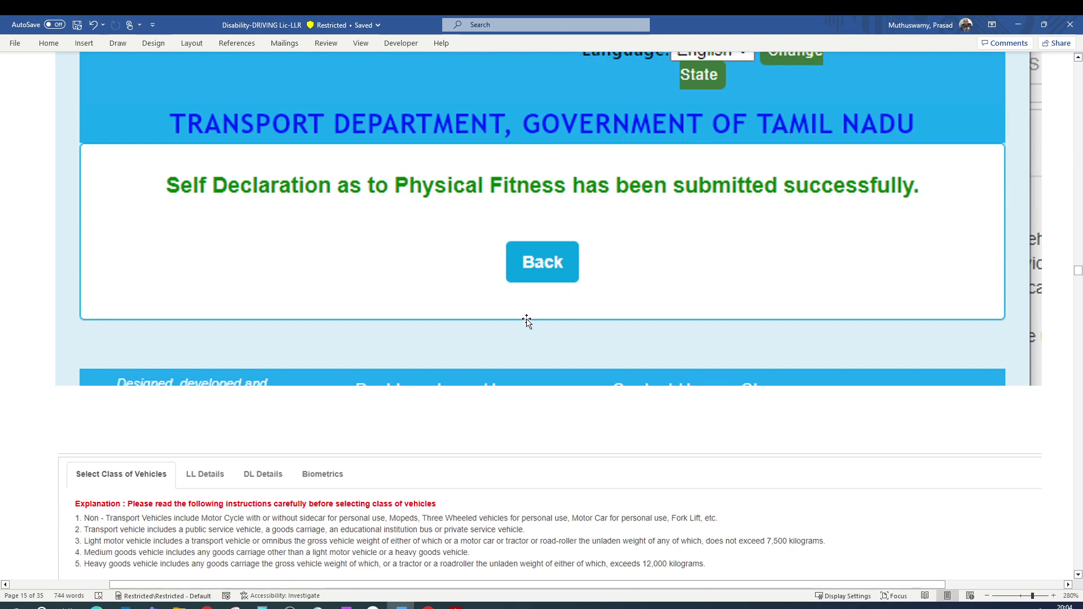
Review the selected vehicle classes, vehicle registration number entries and organ donation declaration in the completed application form.
scroll(527, 316, "down", 8)
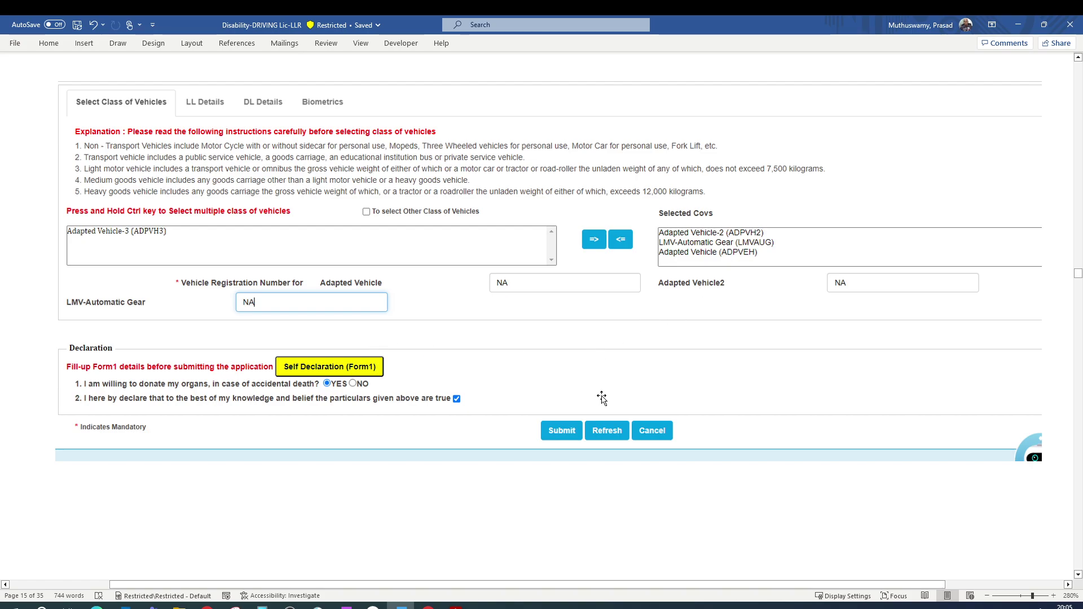
scroll(350, 460, "down", 3)
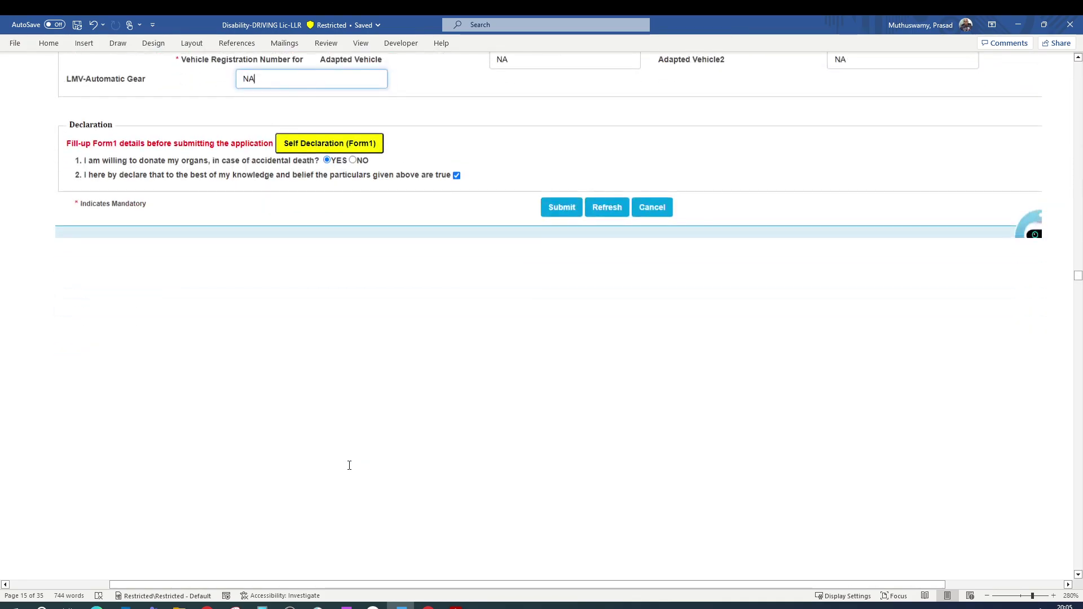
scroll(349, 465, "up", 3)
scroll(349, 465, "up", 1)
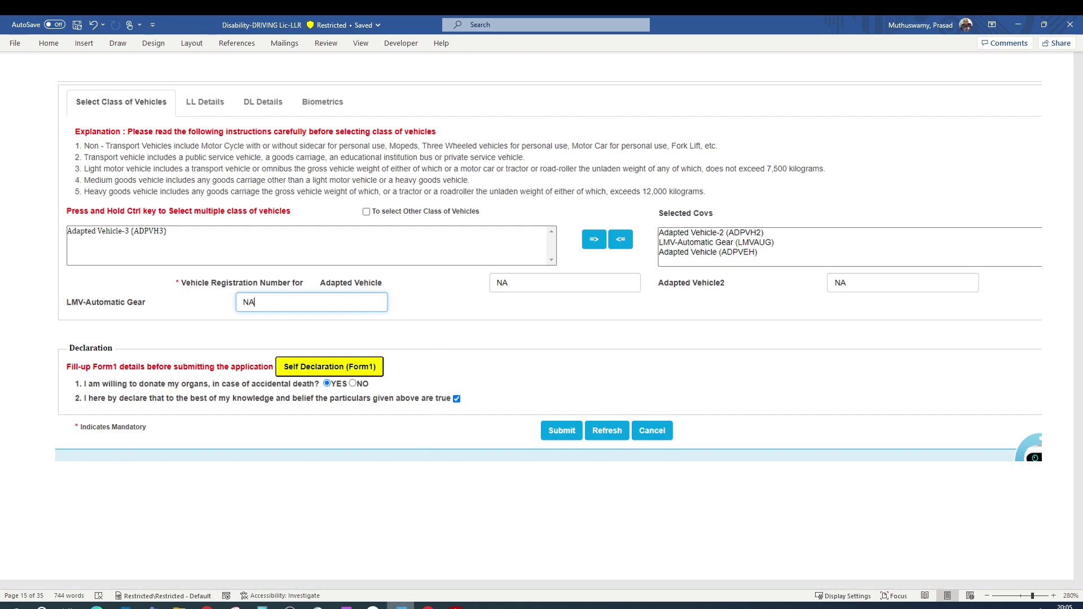
Minimize the browser and Acrobat Reader windows and switch back to the Word document with the form screenshots.
key("alt+Tab")
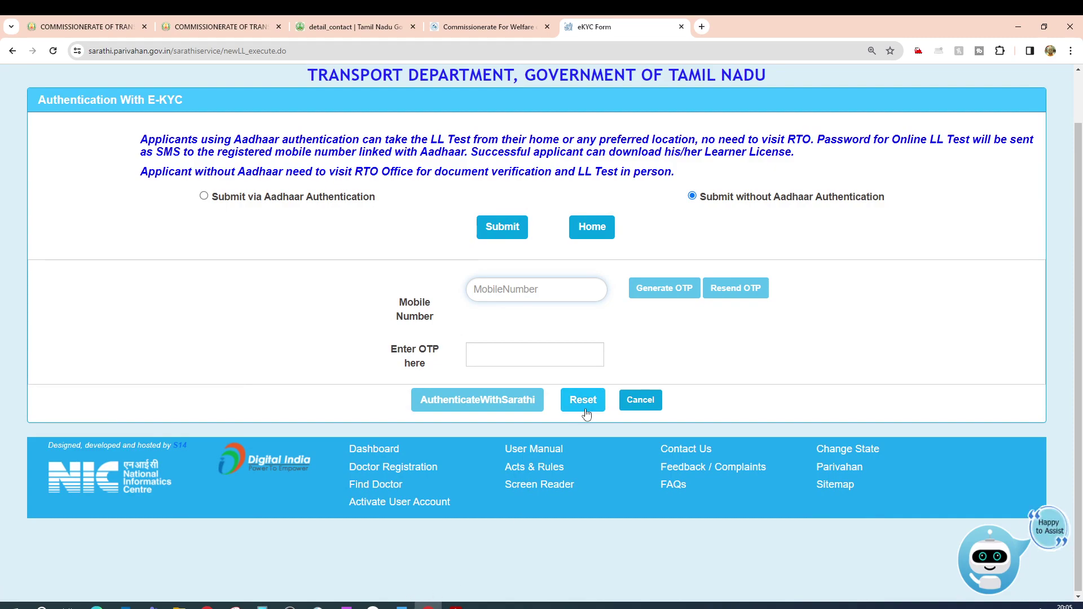
left_click(1017, 26)
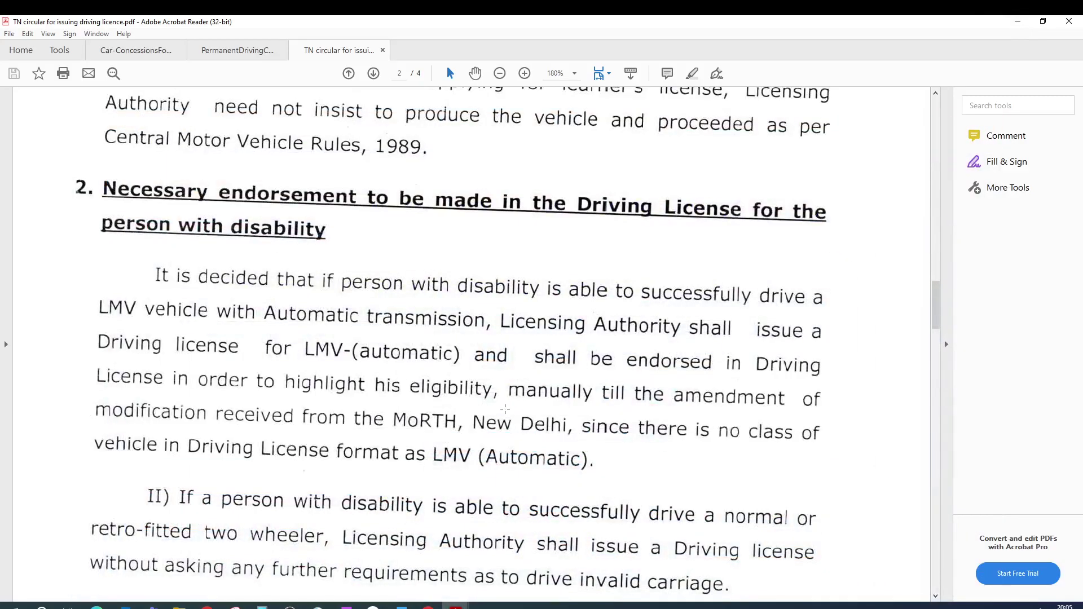
left_click(1018, 21)
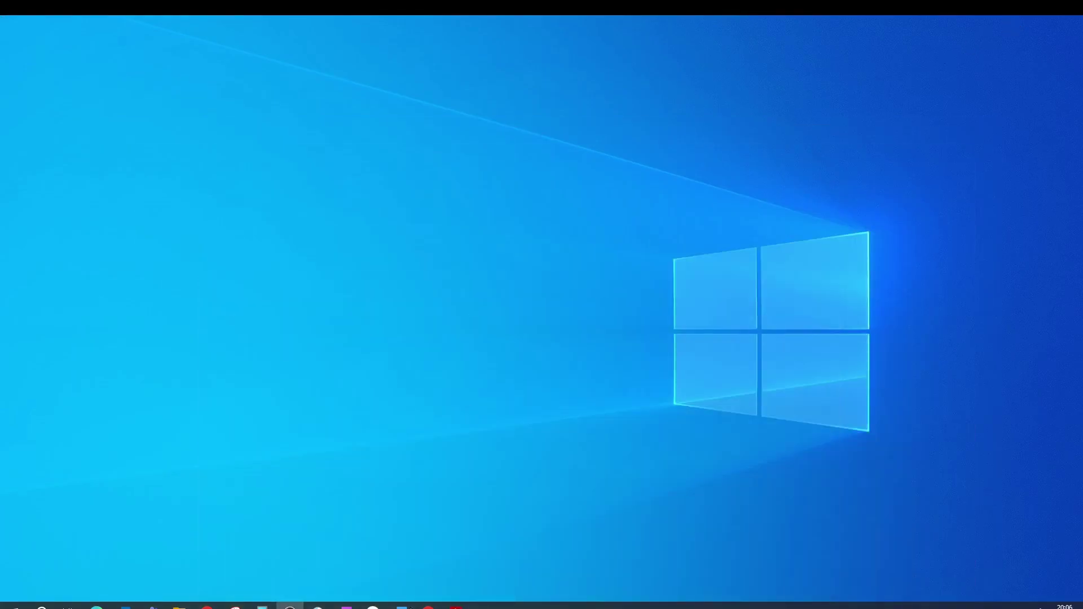
left_click(401, 605)
Examine the mobile number confirmation prompt and the existing-licence legal warning prompt, along with the form sections beneath them.
scroll(466, 388, "down", 10)
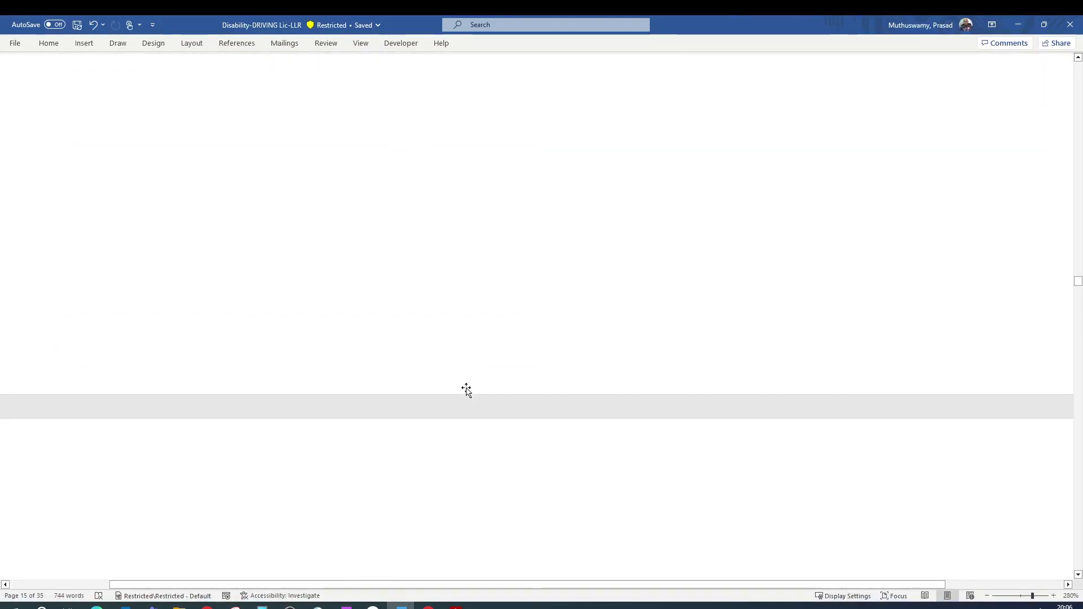
scroll(466, 388, "down", 5)
scroll(469, 389, "up", 2)
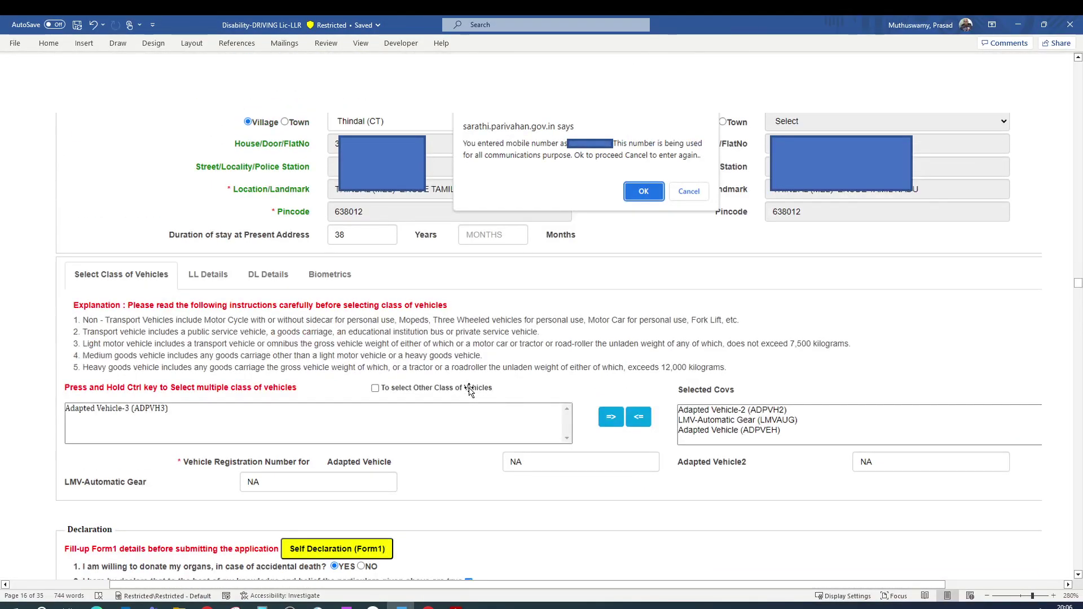
scroll(466, 345, "up", 2)
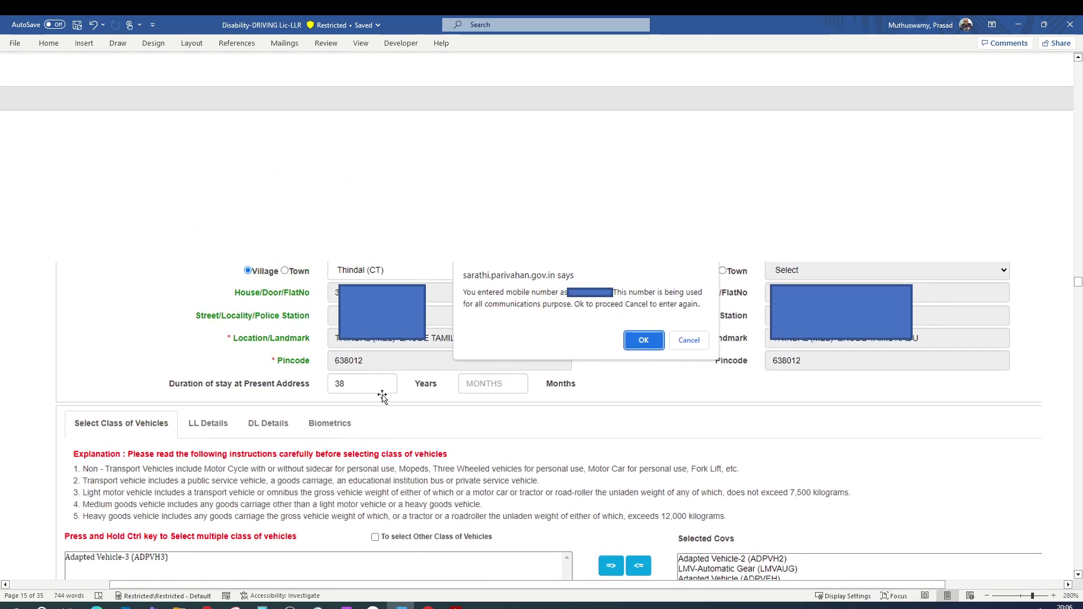
scroll(476, 421, "down", 1)
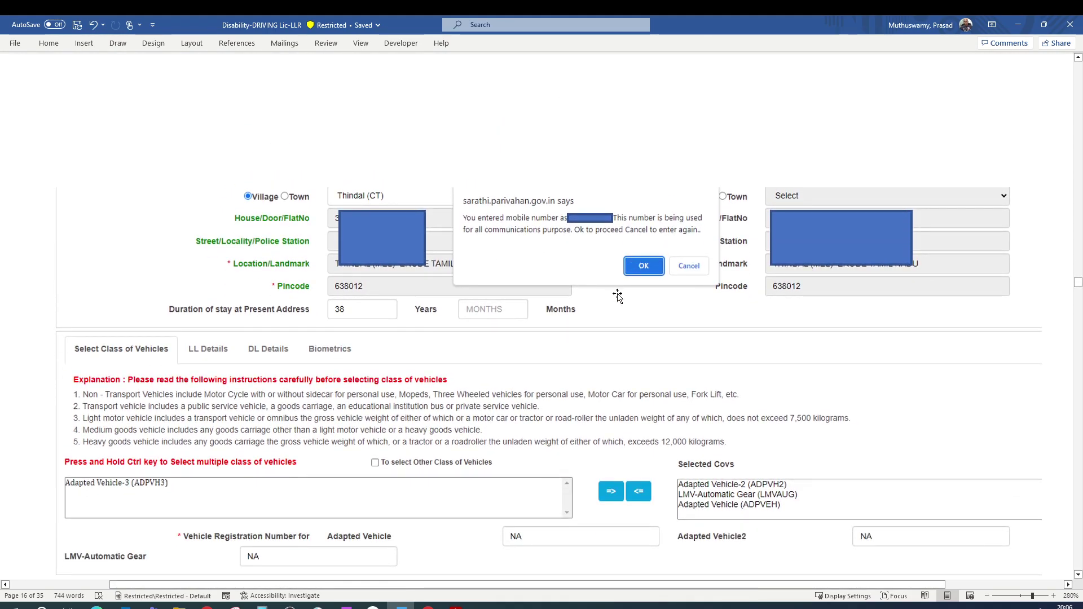
scroll(618, 296, "down", 4)
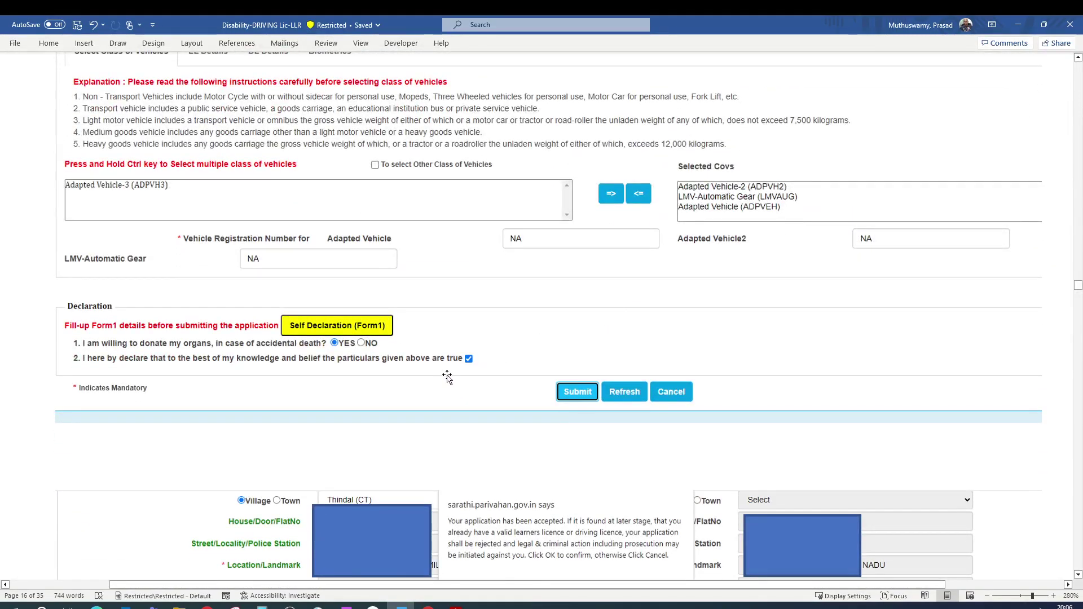
scroll(447, 377, "down", 3)
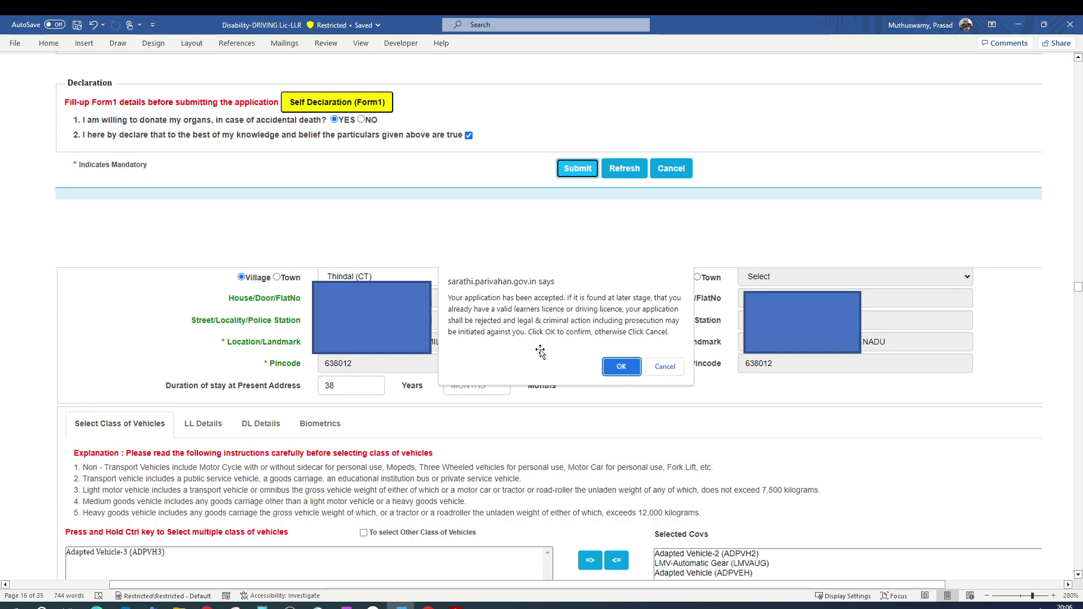
scroll(540, 352, "down", 2)
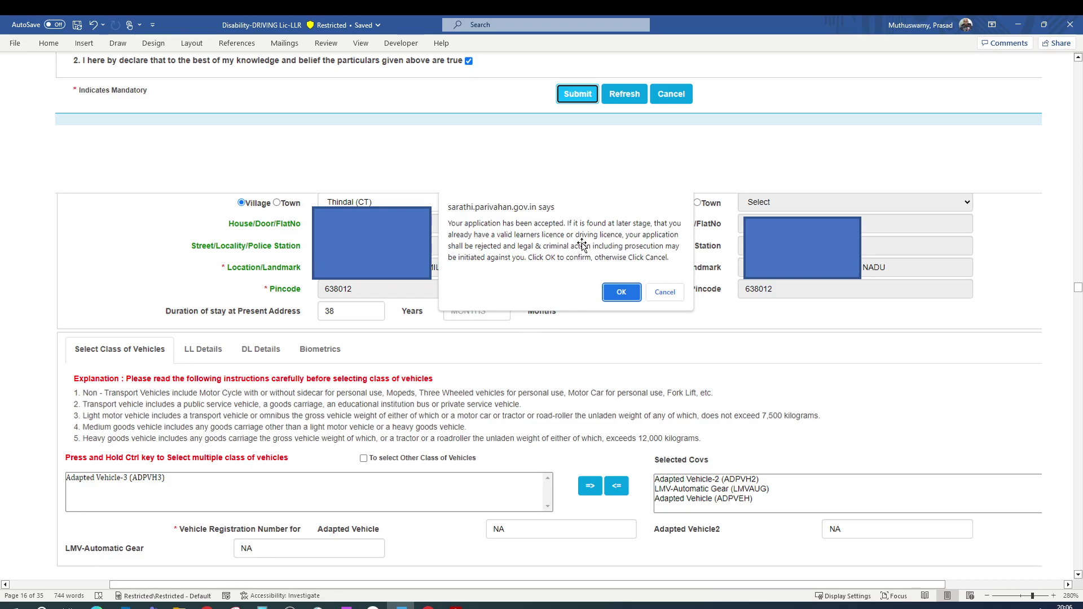
scroll(568, 292, "down", 10)
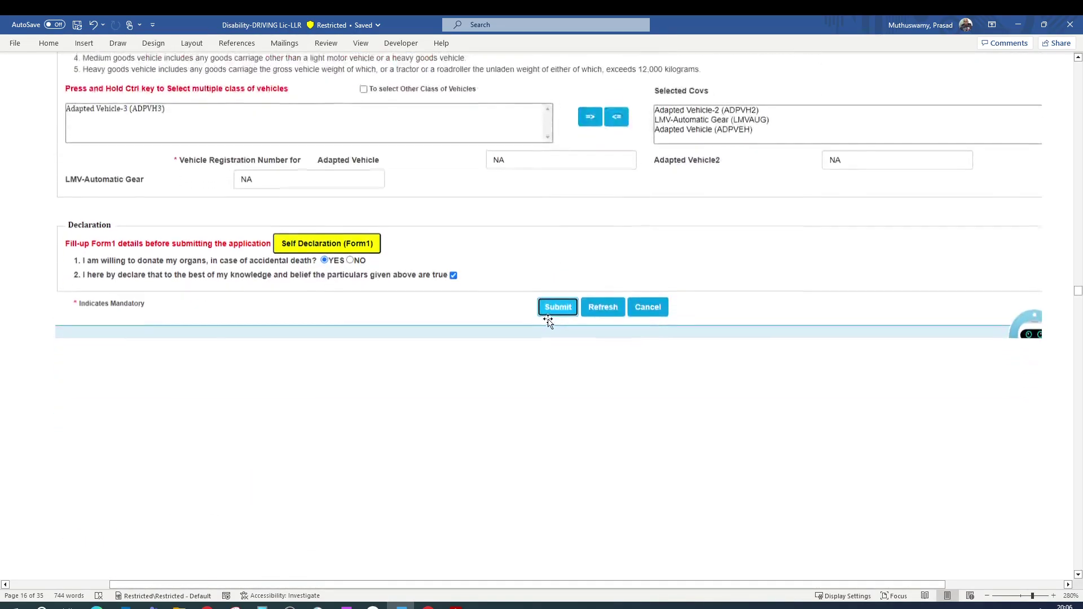
scroll(547, 319, "up", 6)
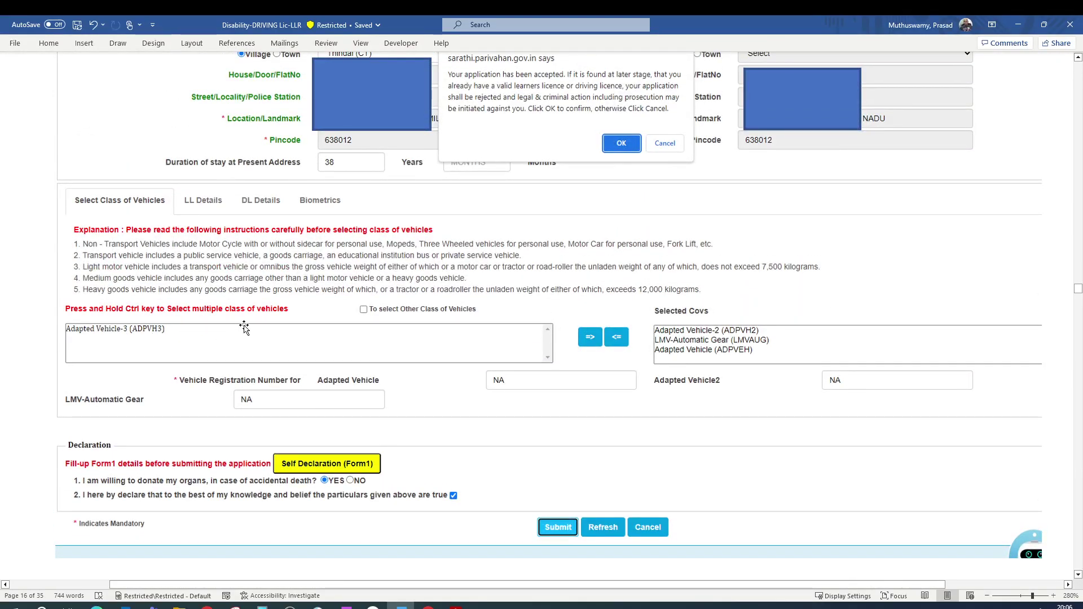
Review the final prompt for submitting the details and the portal message that follows the application's submission.
scroll(541, 380, "down", 20)
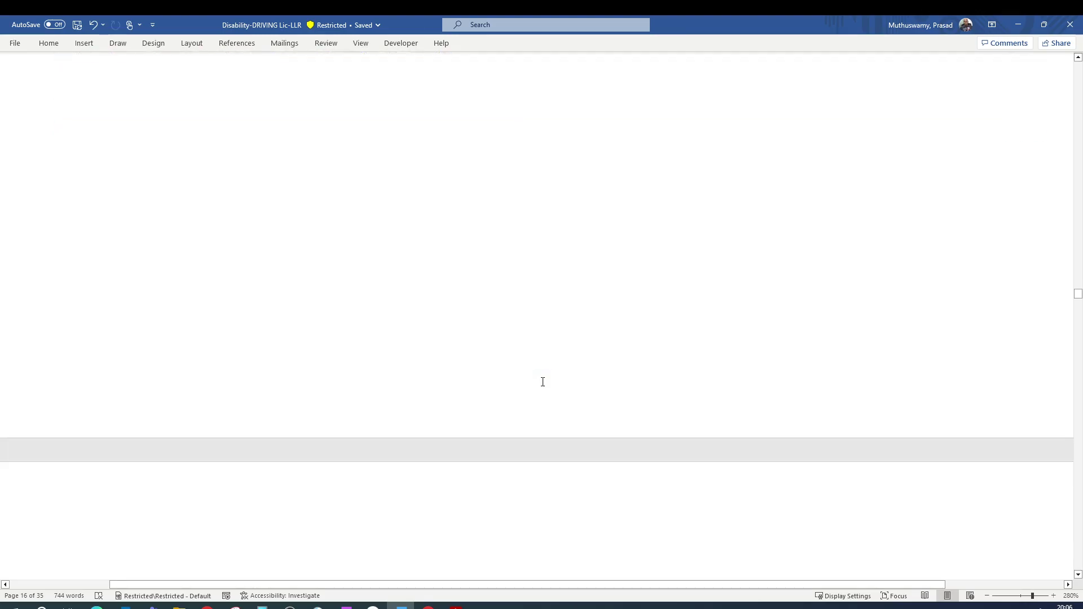
scroll(540, 383, "down", 9)
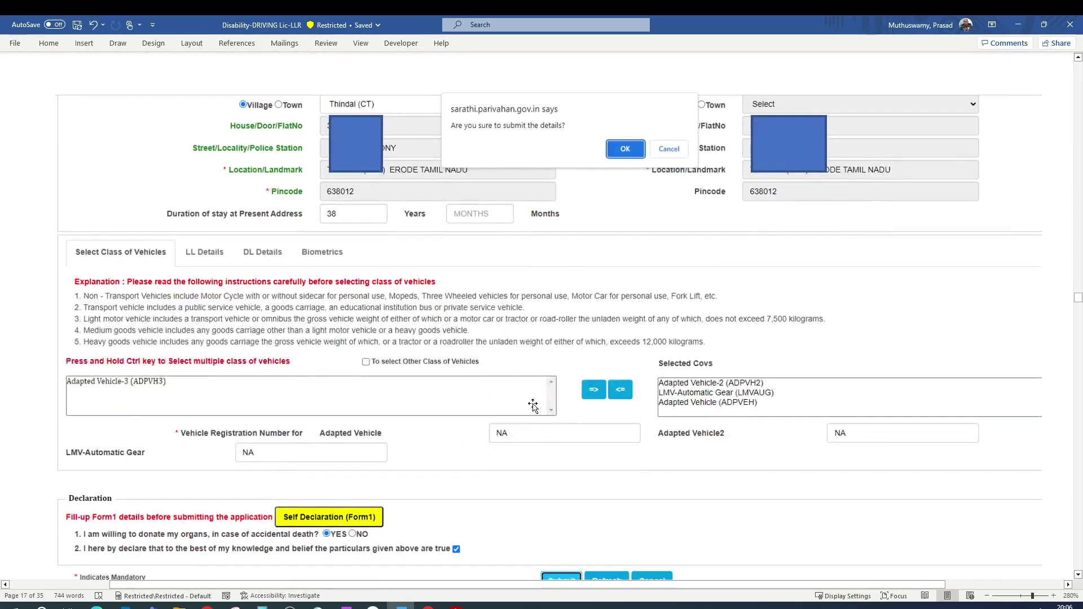
scroll(534, 404, "down", 5)
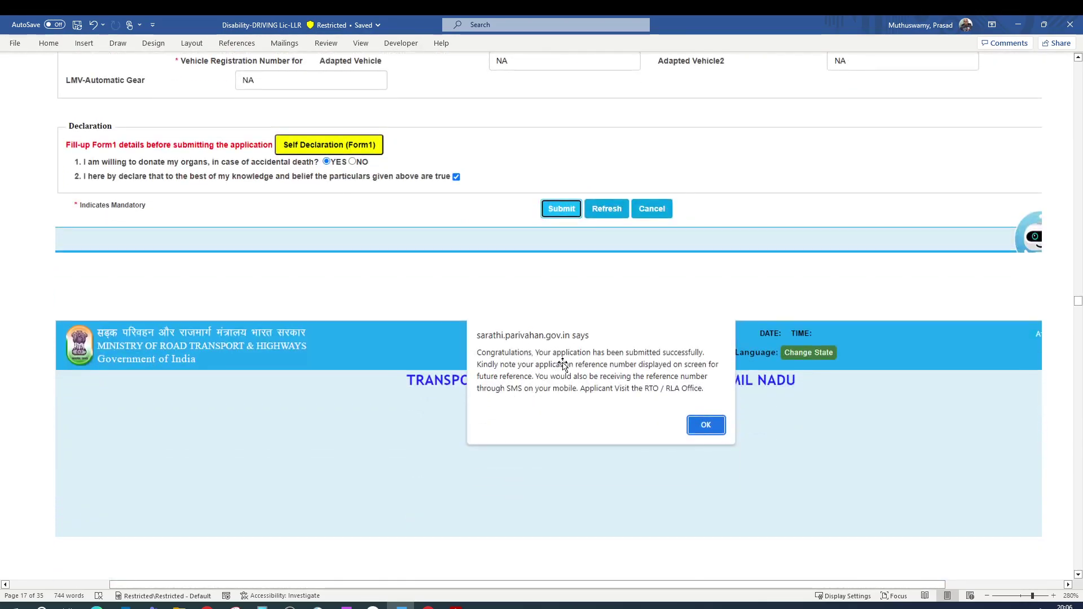
scroll(493, 363, "up", 10)
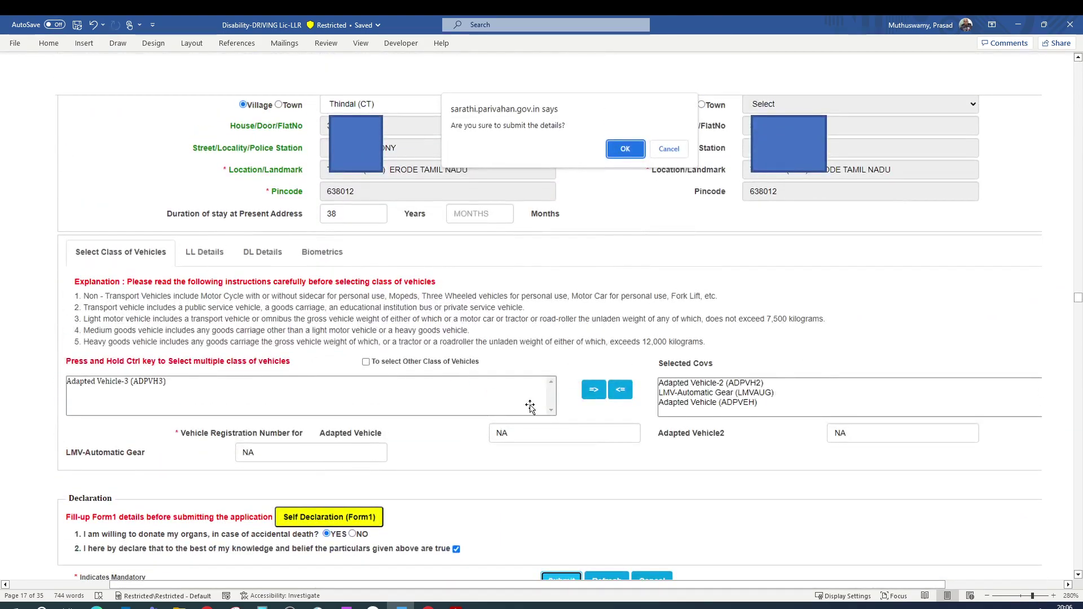
scroll(536, 345, "down", 10)
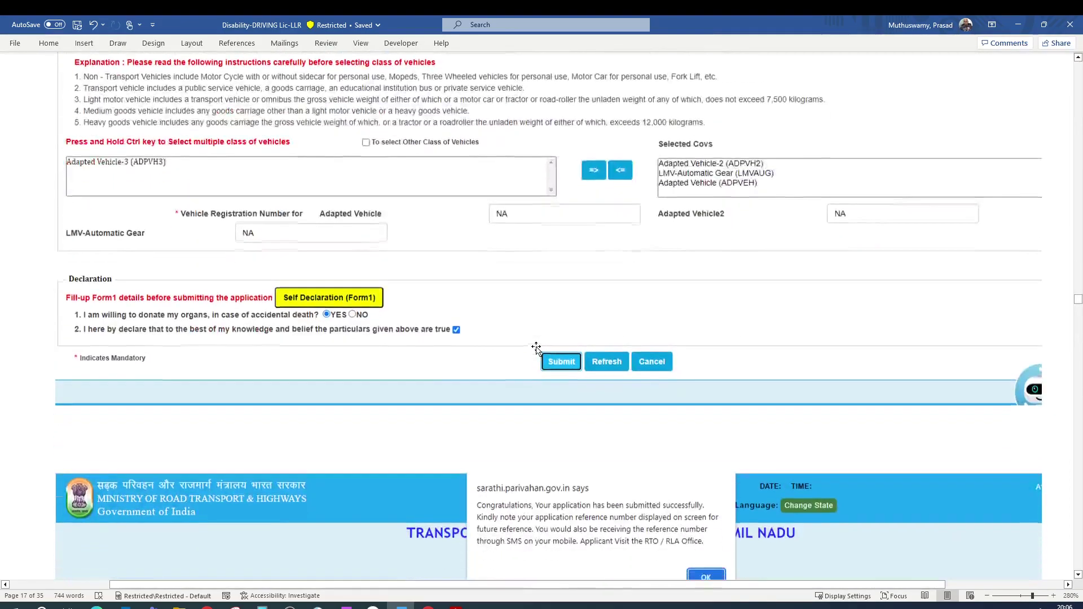
Examine the application reference slip, its required proofs, notes and print links, and the start of the pre-filled Form 2.
scroll(538, 345, "down", 6)
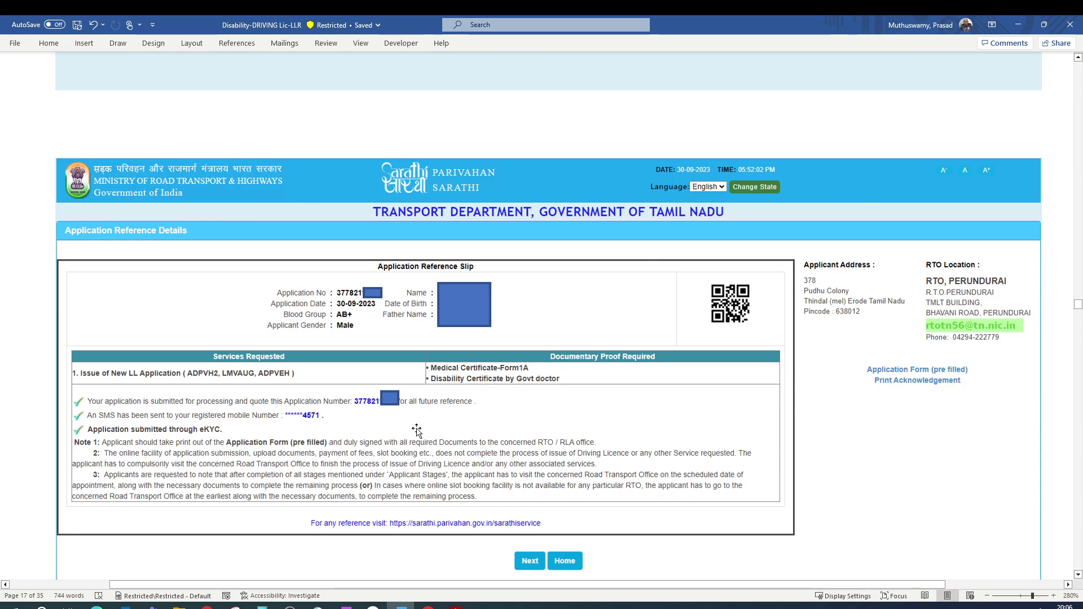
scroll(493, 421, "down", 3)
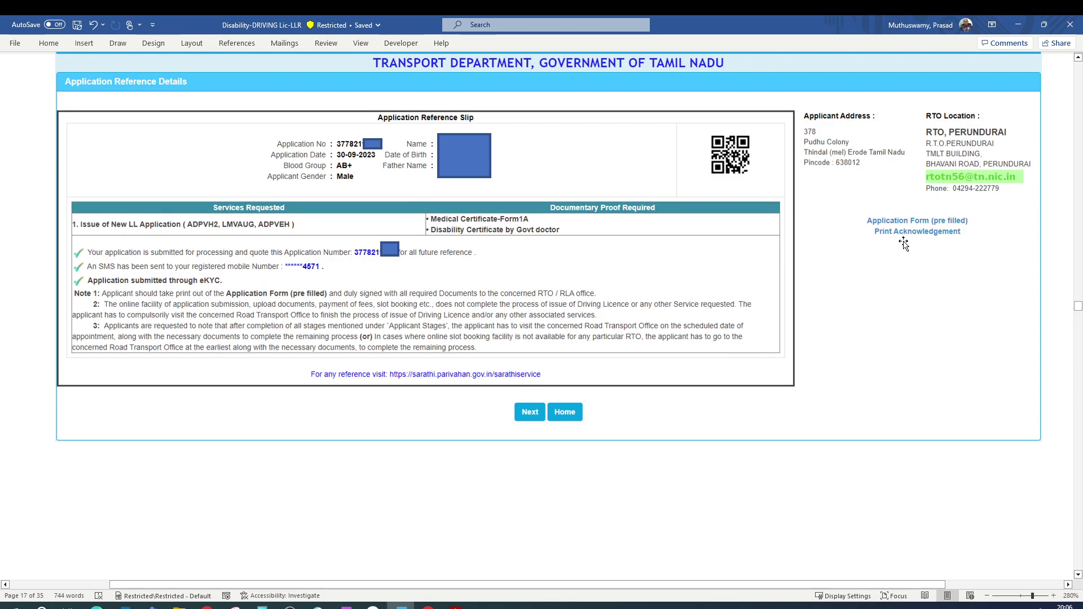
scroll(456, 383, "down", 10)
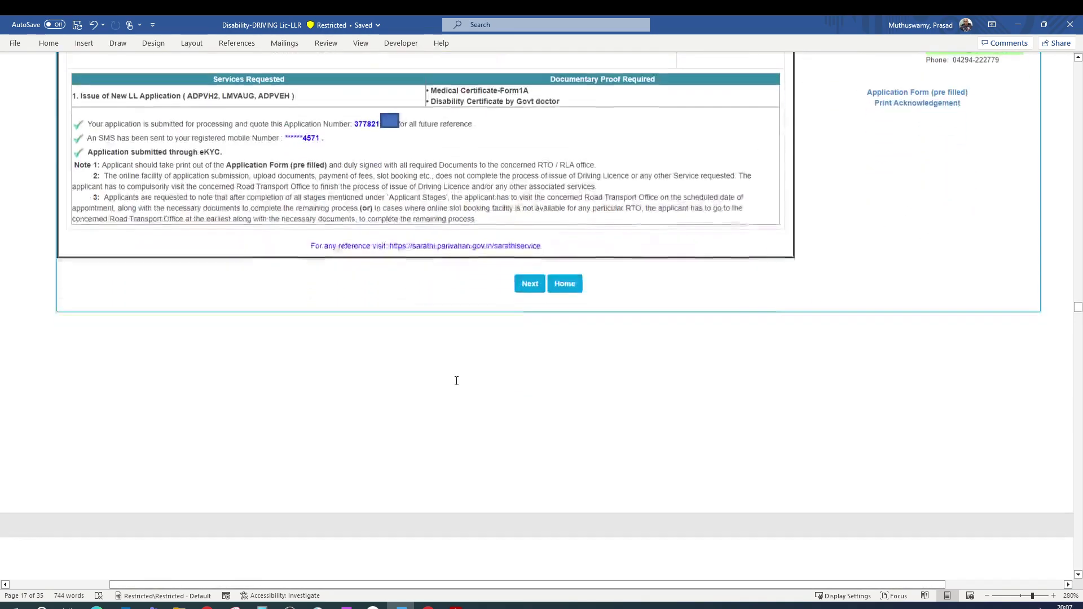
scroll(456, 382, "down", 6)
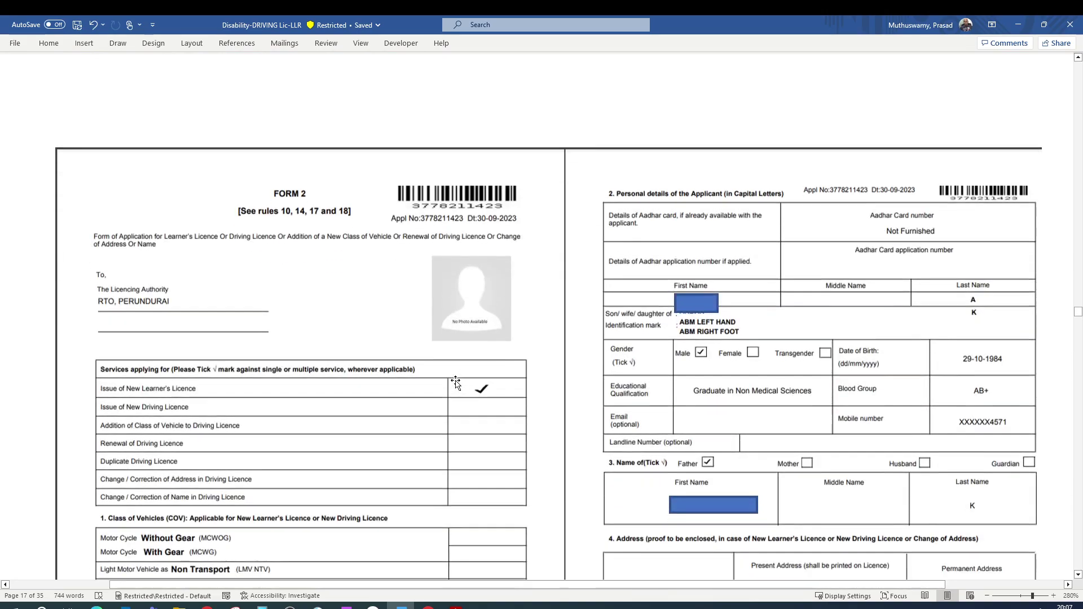
scroll(454, 380, "down", 3)
scroll(515, 365, "up", 15)
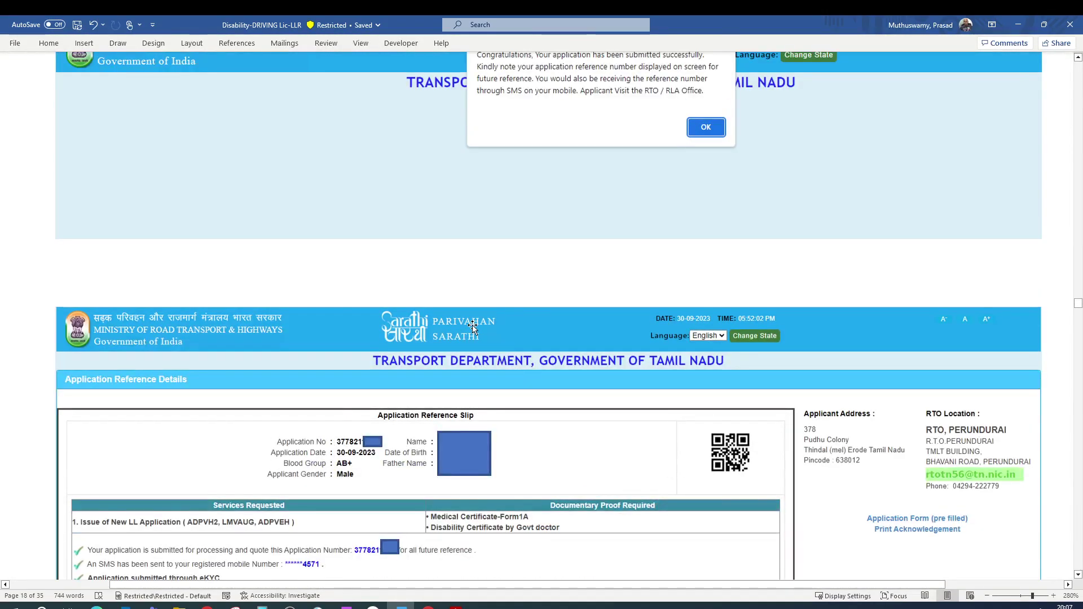
scroll(485, 370, "down", 5)
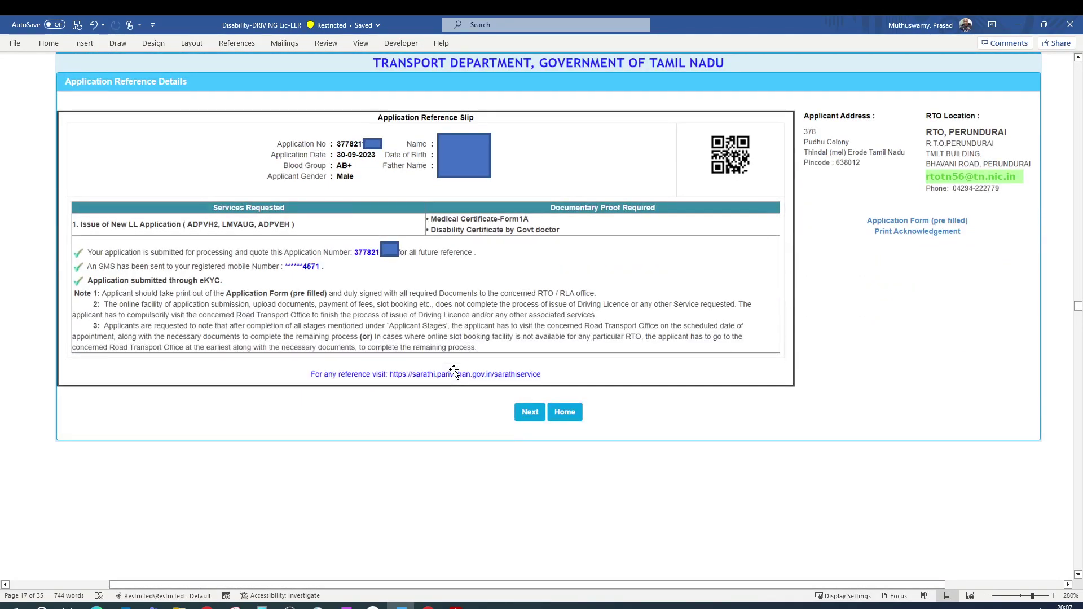
Examine the pre-filled Form 2's ticked service and vehicle classes and the application status lookup screenshot beneath it.
scroll(454, 372, "down", 3)
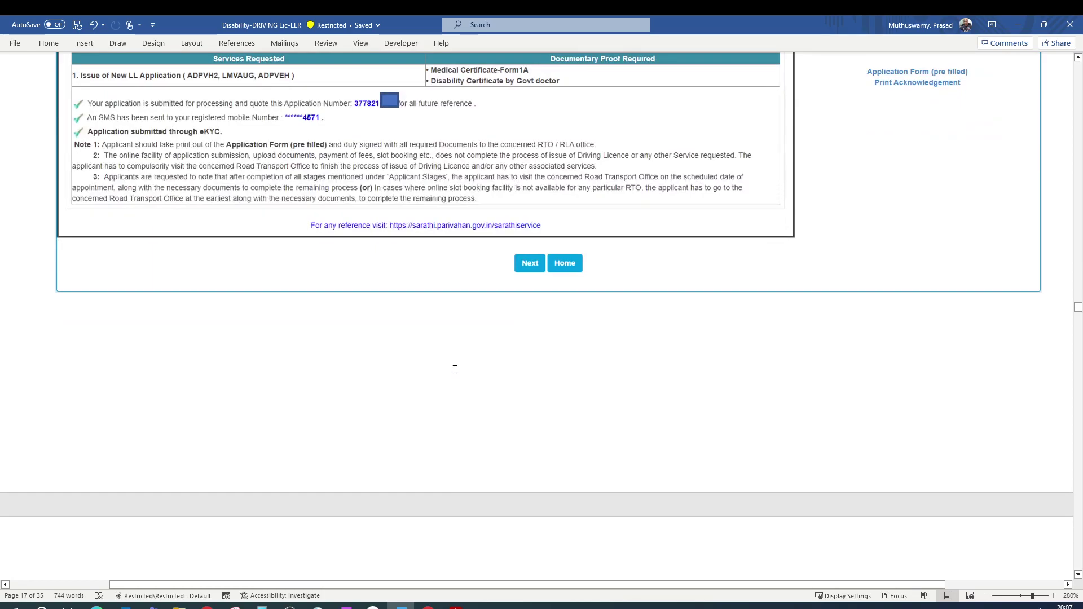
scroll(454, 370, "down", 15)
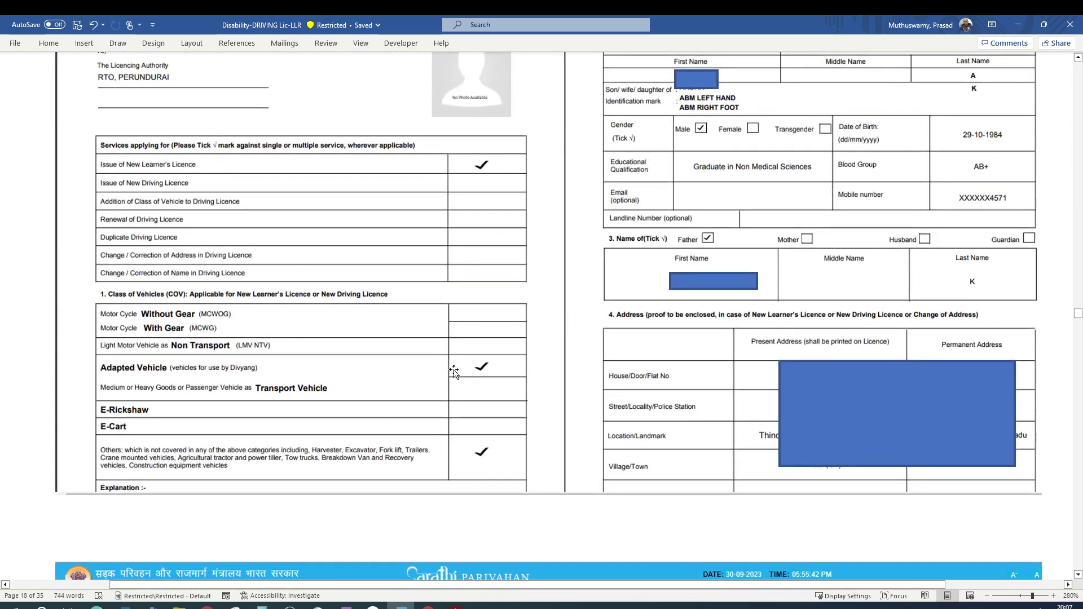
scroll(454, 372, "down", 4)
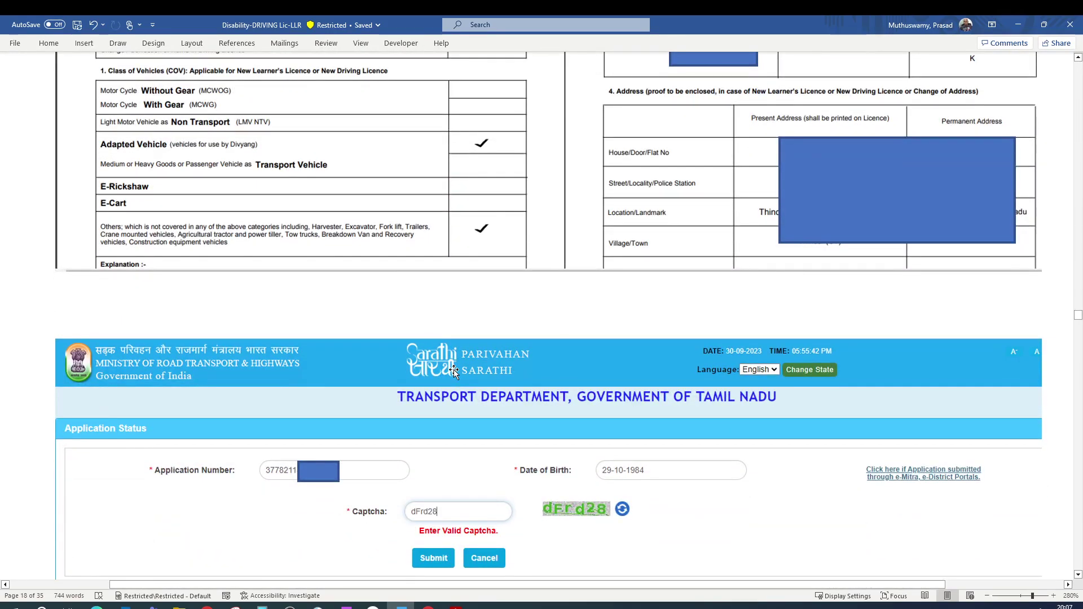
scroll(454, 372, "down", 1)
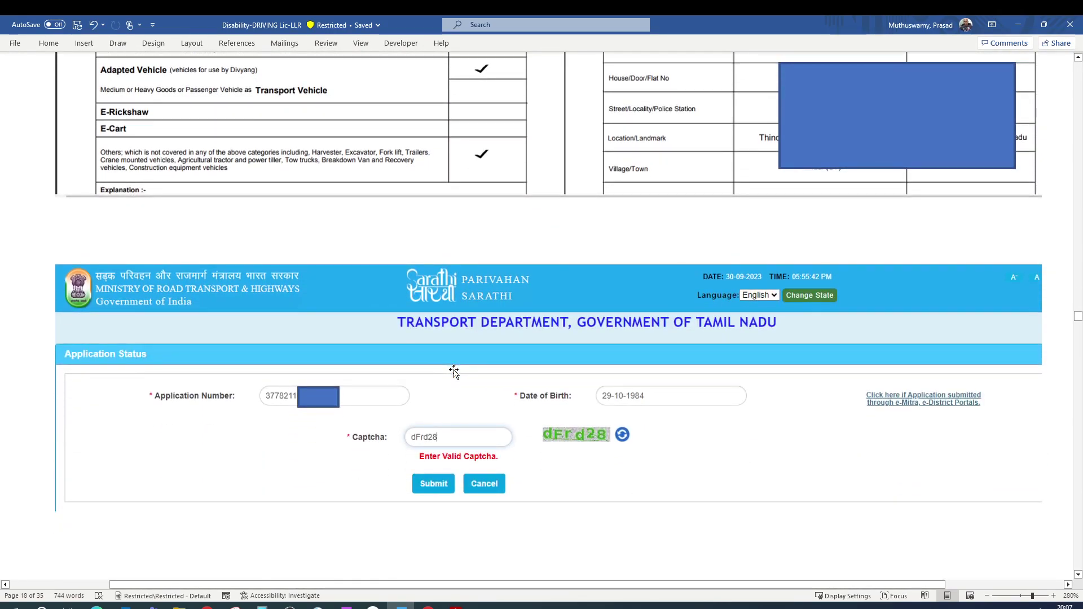
scroll(454, 372, "down", 1)
scroll(454, 372, "down", 1)
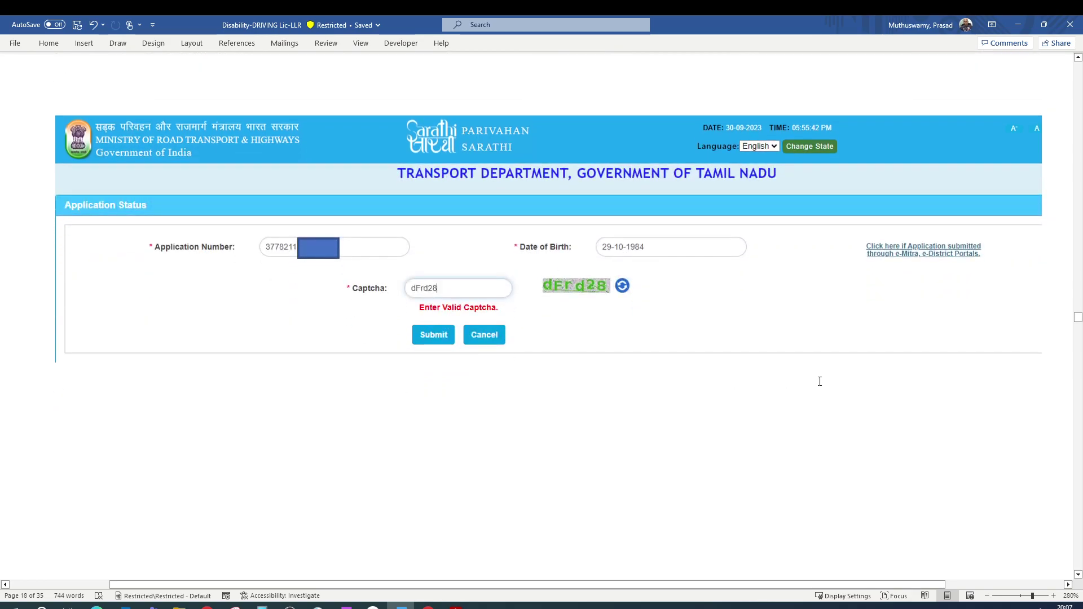
scroll(571, 373, "down", 2)
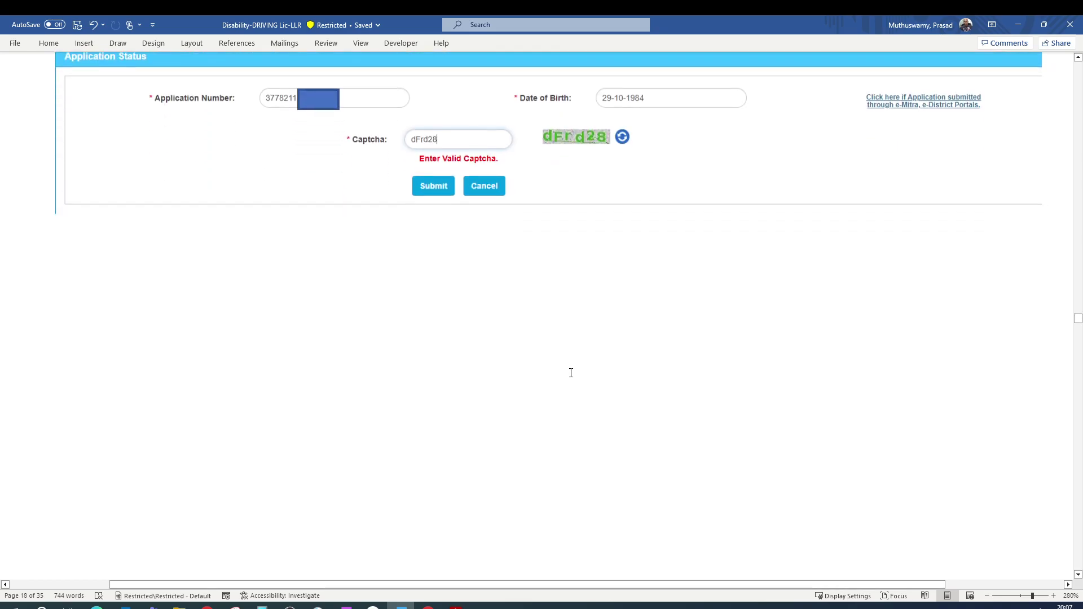
Compare the application reference slip with the application number, date of birth and captcha fields of the status lookup.
scroll(564, 374, "up", 3)
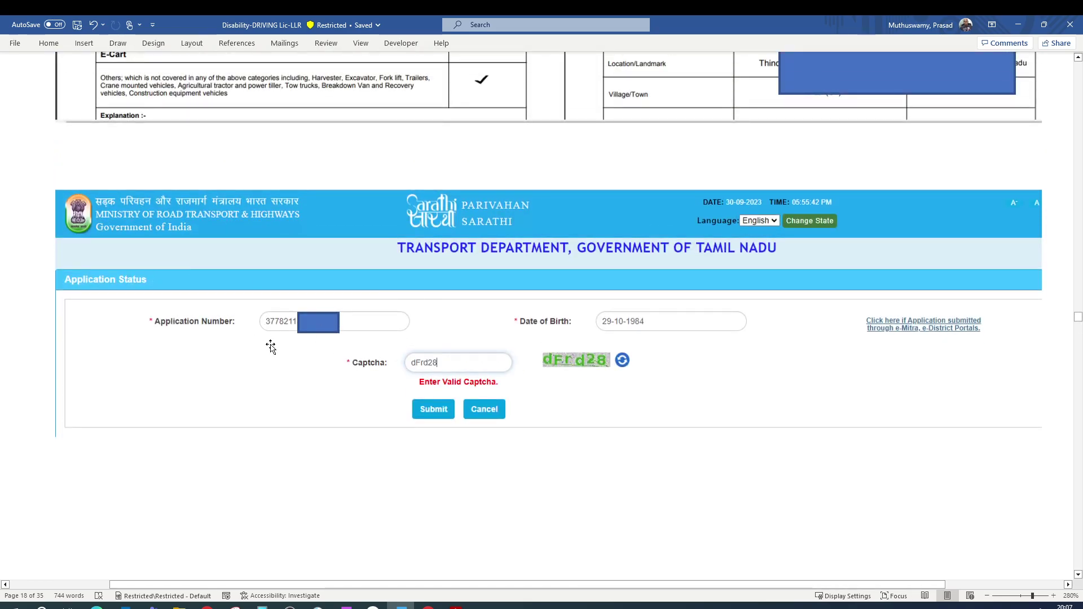
scroll(367, 367, "up", 2)
scroll(367, 384, "down", 10)
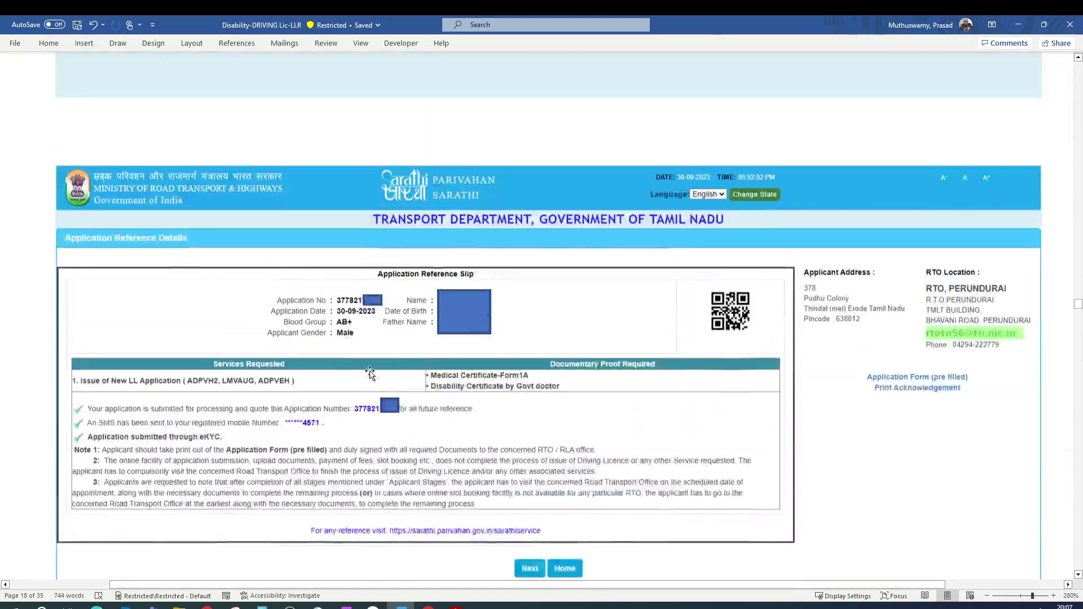
scroll(370, 403, "up", 1)
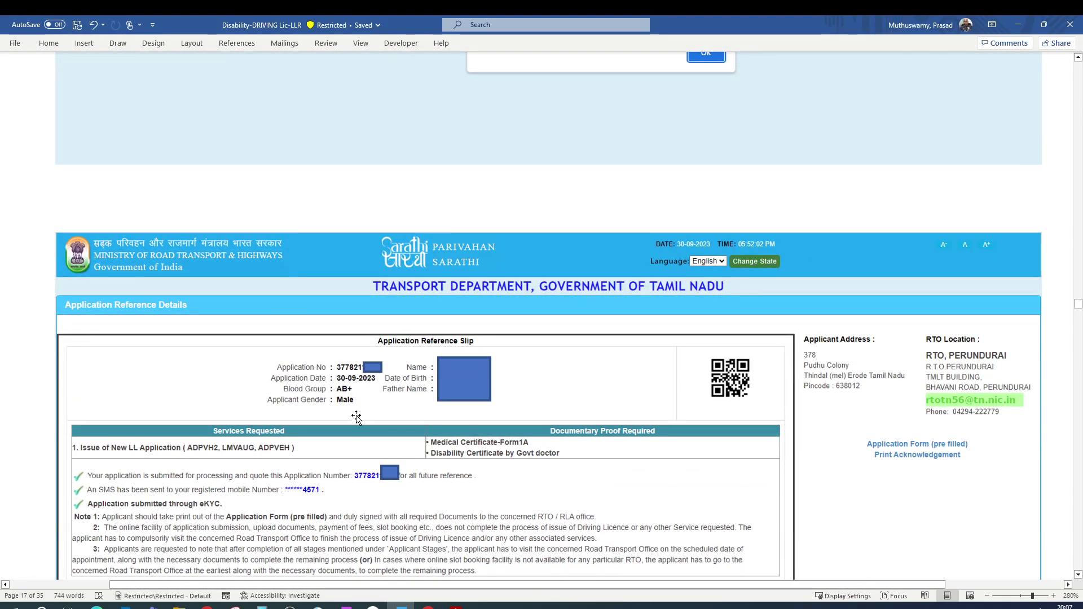
scroll(340, 429, "down", 15)
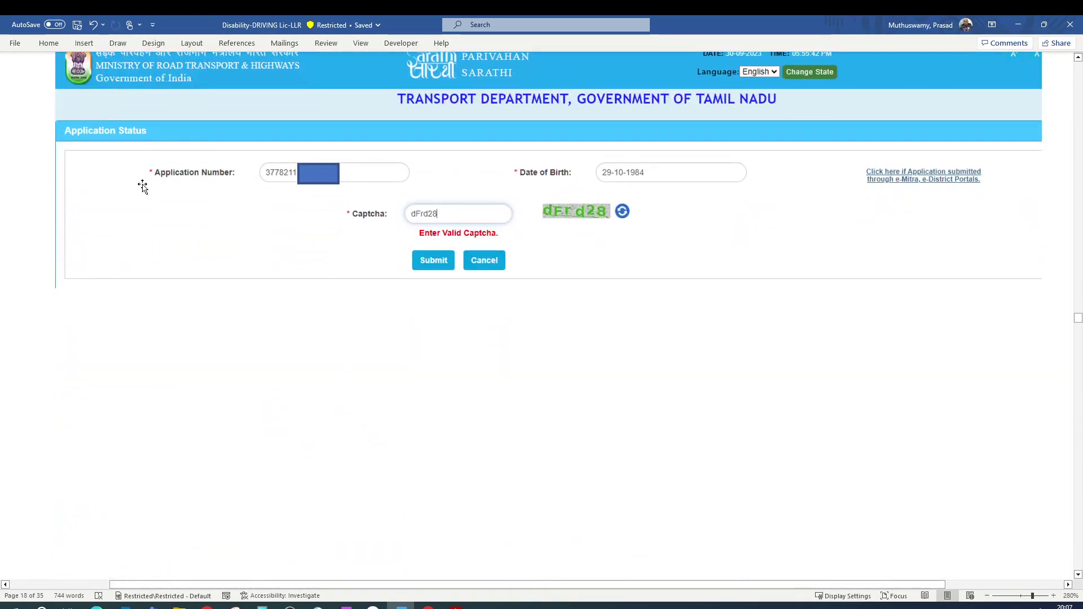
scroll(472, 278, "up", 2)
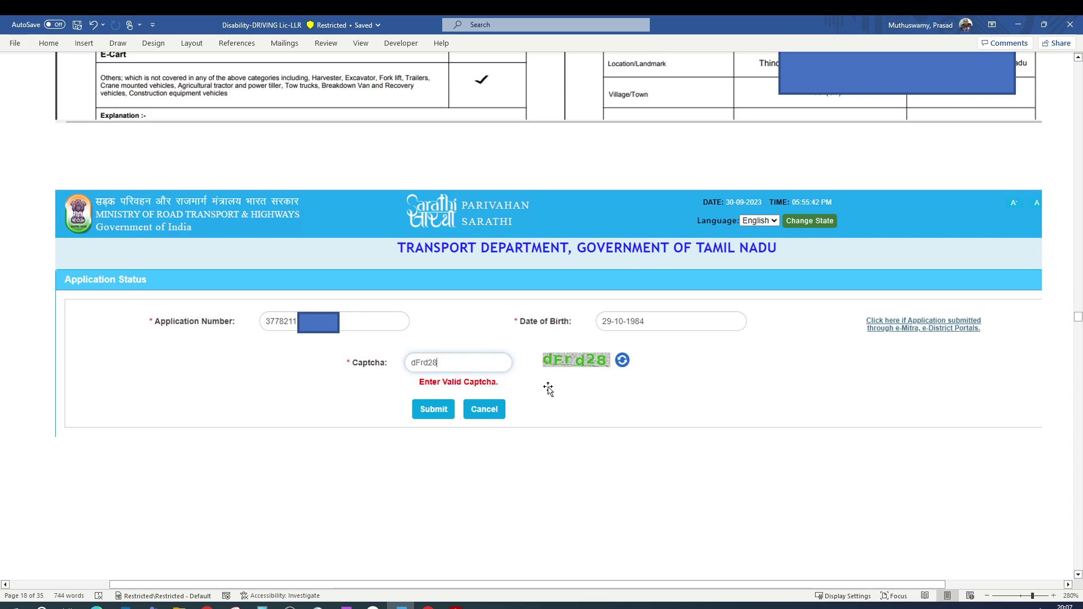
Review the application status page's applicant details, notes on visiting the RTO, and links to the slip, pre-filled form, Form 1 and Form 1-A.
scroll(547, 389, "down", 20)
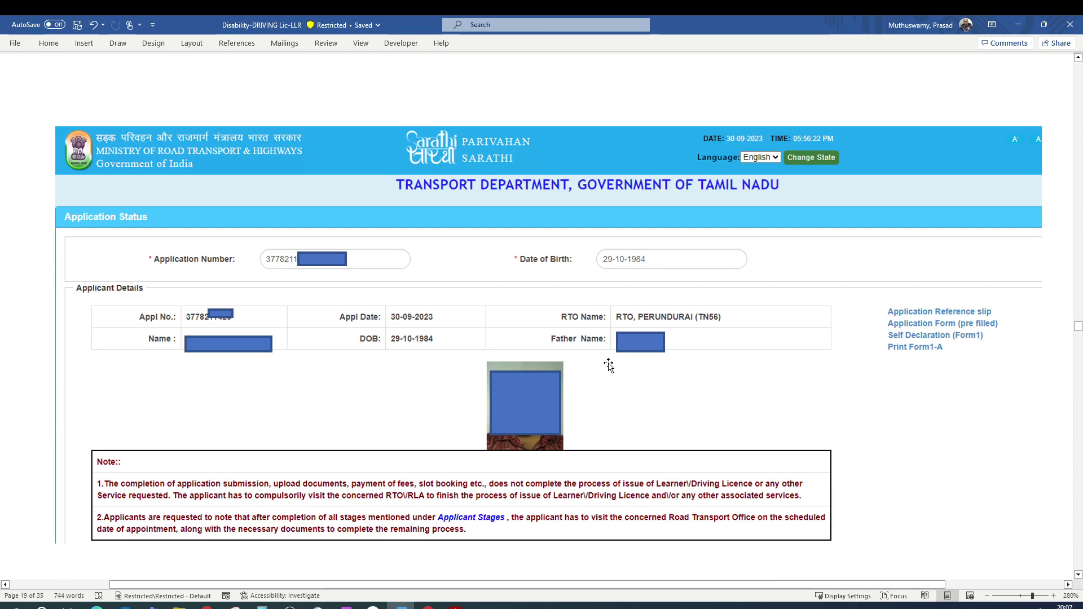
scroll(606, 363, "down", 1)
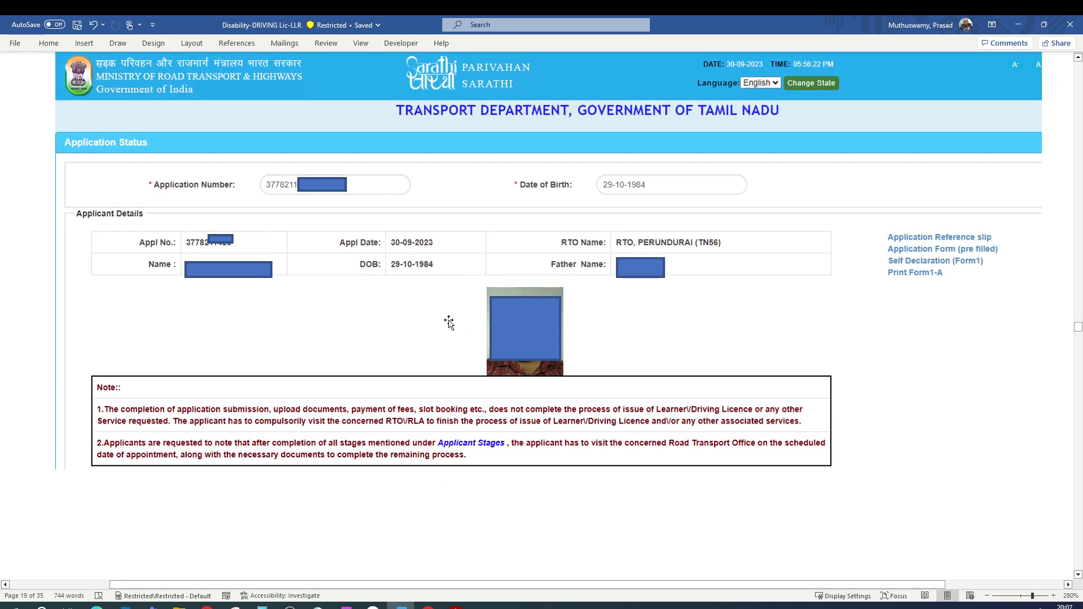
scroll(448, 322, "down", 1)
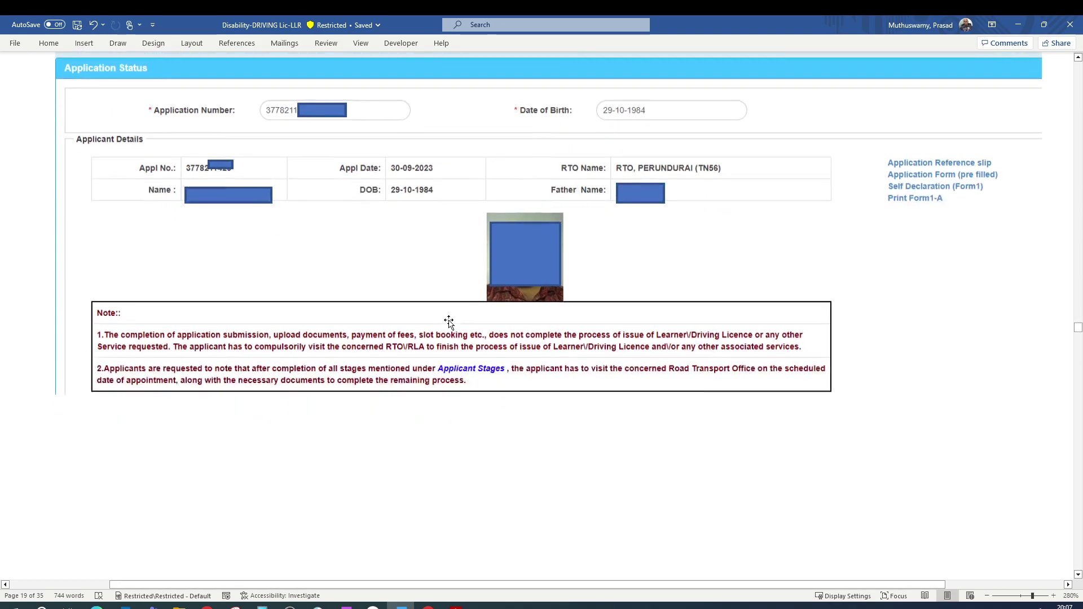
scroll(448, 322, "down", 1)
scroll(436, 318, "up", 3)
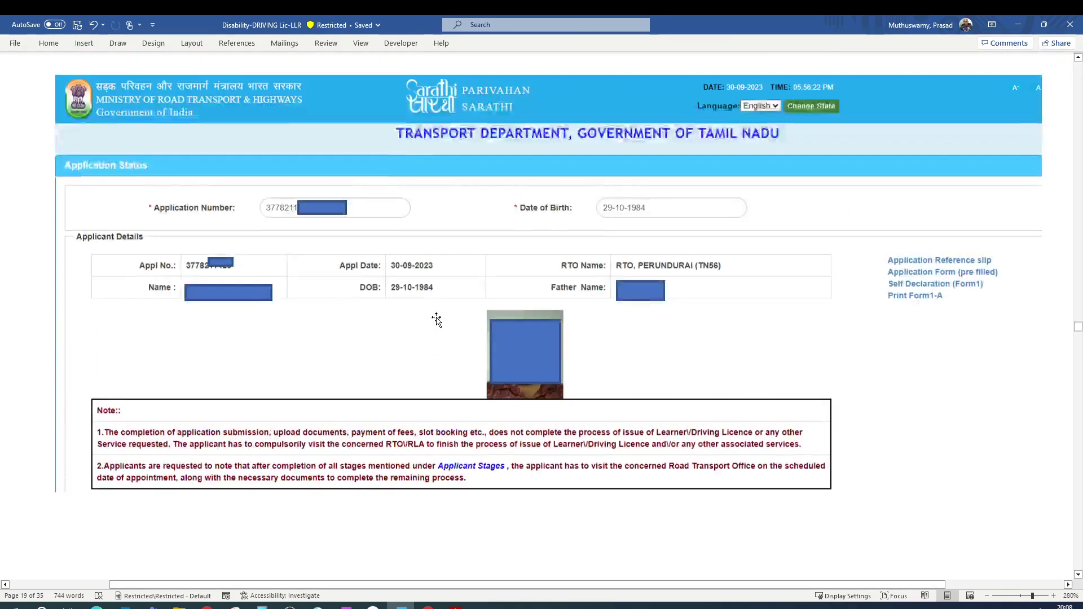
scroll(437, 318, "down", 7)
scroll(437, 318, "up", 8)
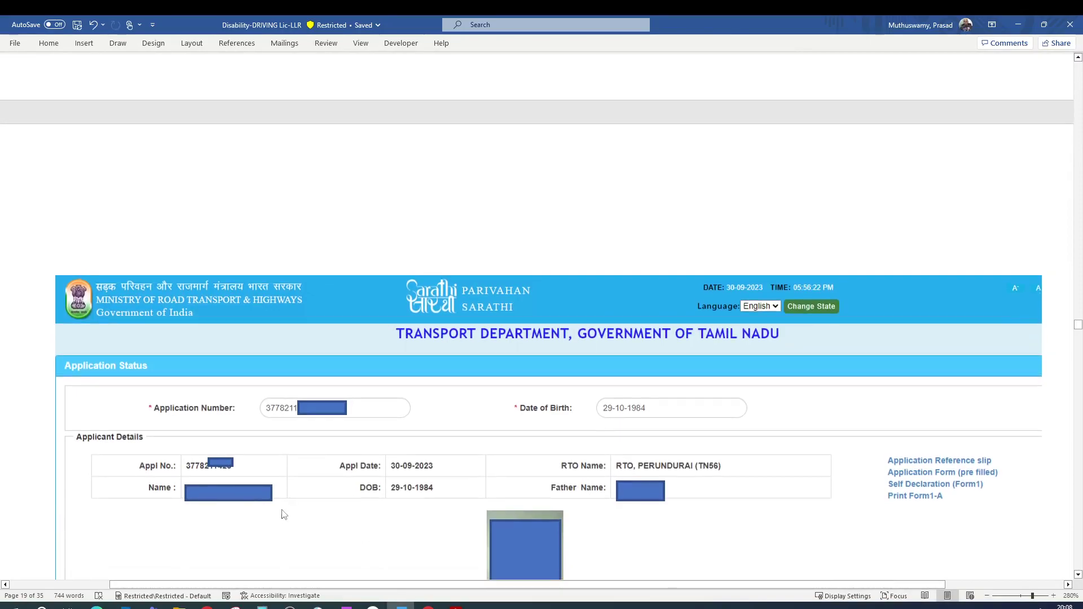
scroll(645, 414, "down", 3)
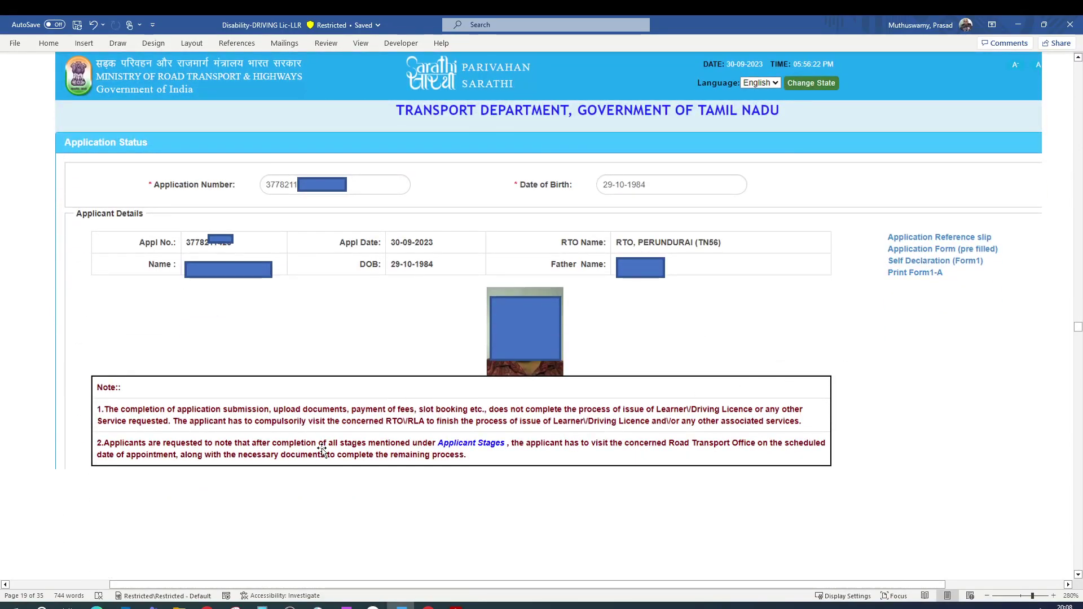
scroll(323, 449, "down", 2)
Look through CMV Form 1, the physical fitness declaration, from the applicant particulars to the closing notes and back to its heading.
scroll(322, 446, "down", 10)
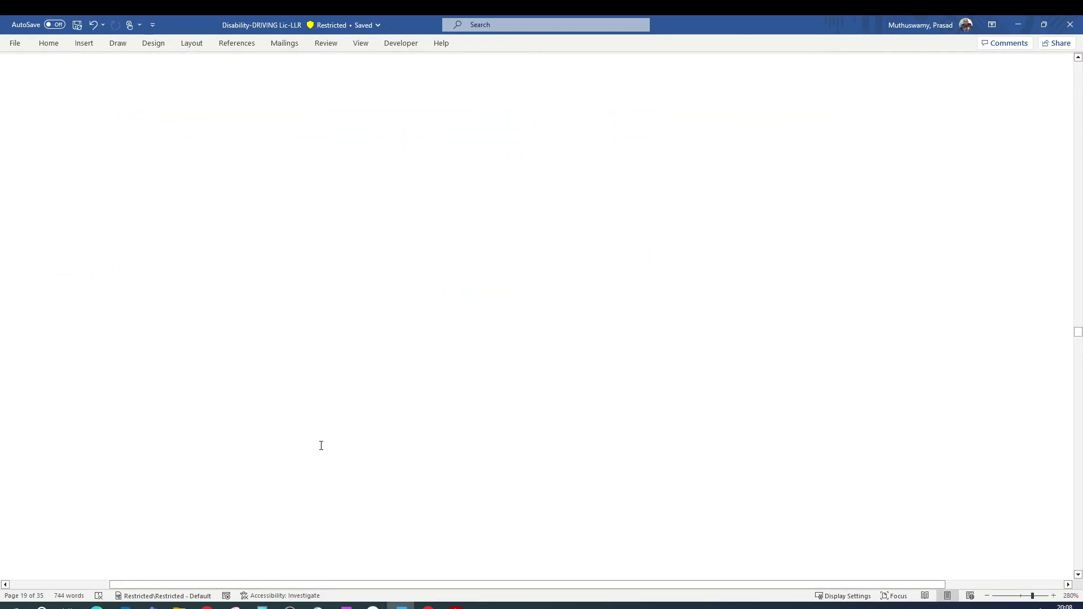
scroll(320, 447, "down", 2)
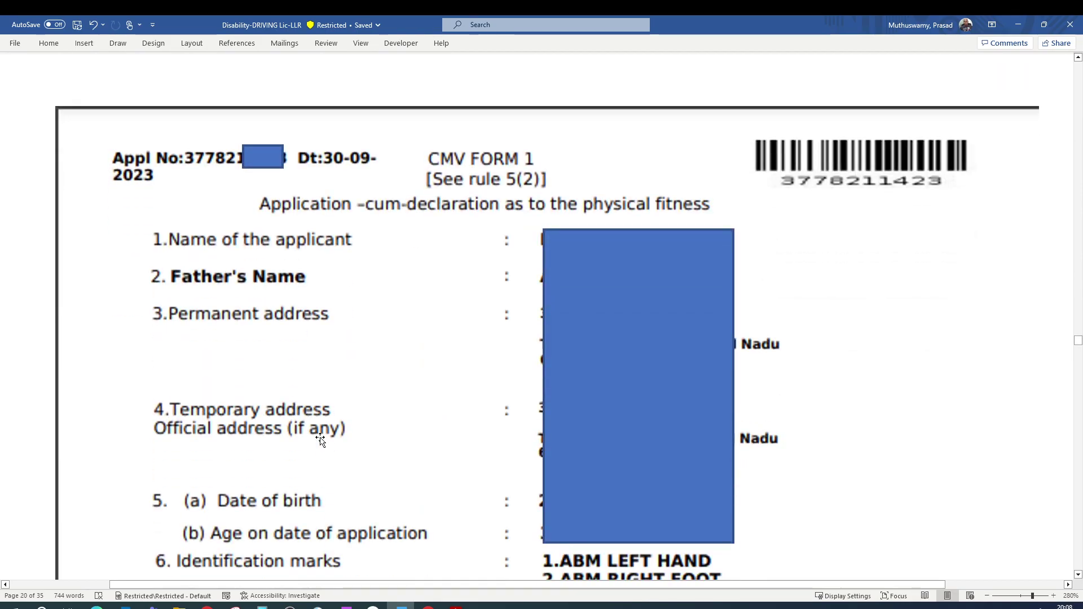
scroll(319, 439, "down", 8)
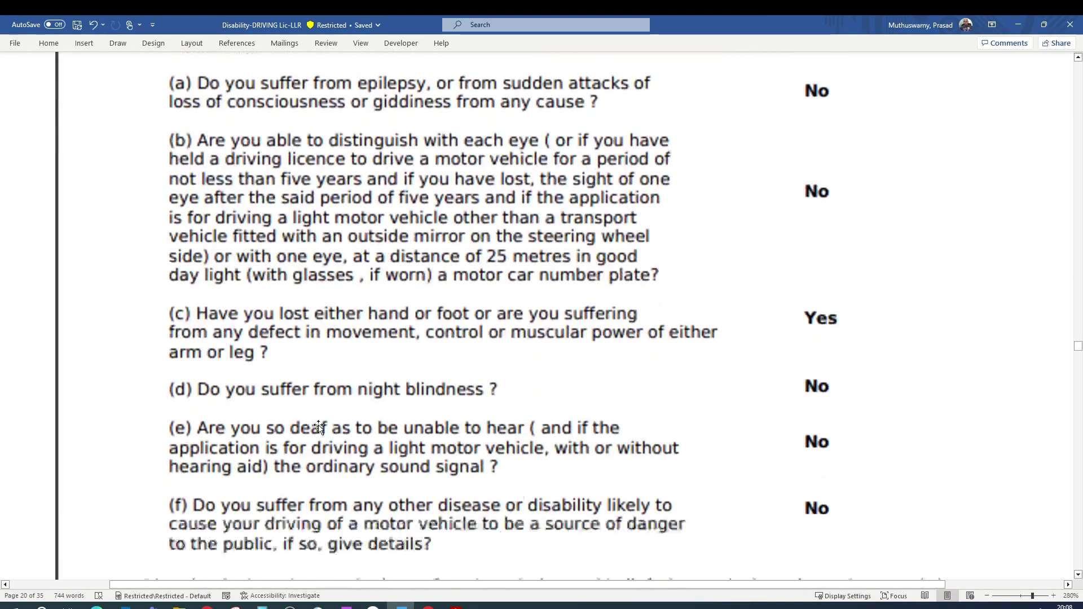
scroll(318, 427, "down", 6)
scroll(458, 334, "down", 3)
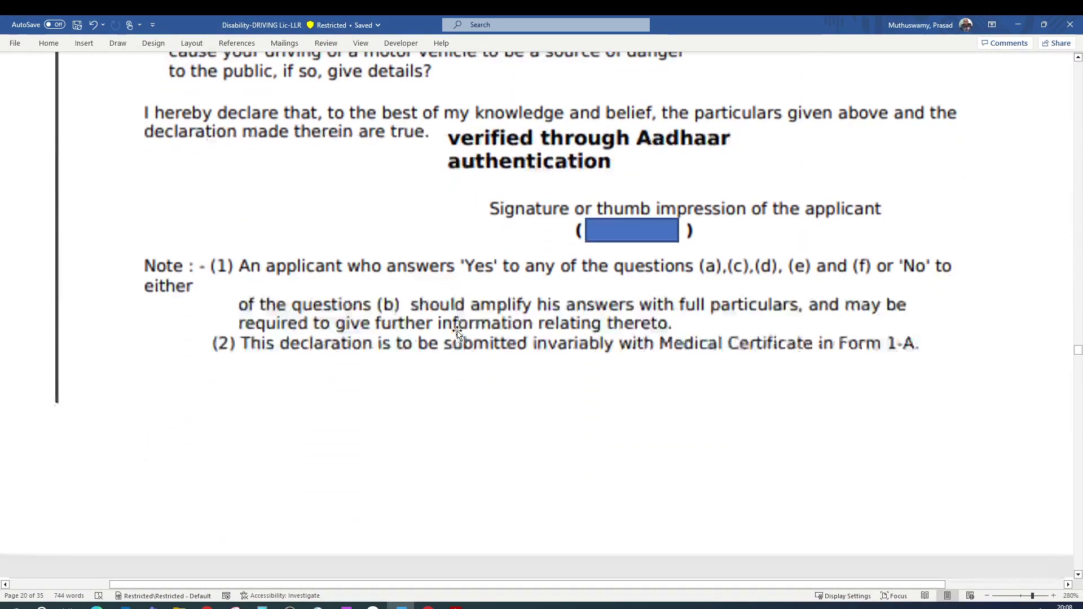
scroll(457, 332, "up", 5)
scroll(458, 332, "up", 12)
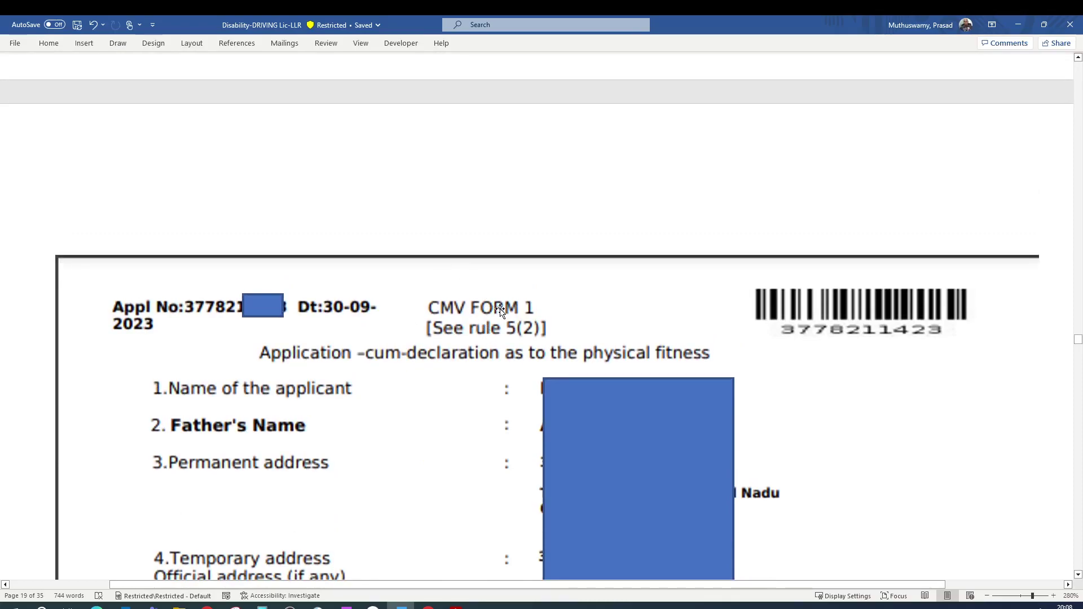
Read Form 1's declaration questions (a) to (f), the Aadhaar-verified signature section and the note on submitting it with Form 1-A.
scroll(423, 363, "down", 3)
scroll(344, 382, "down", 9)
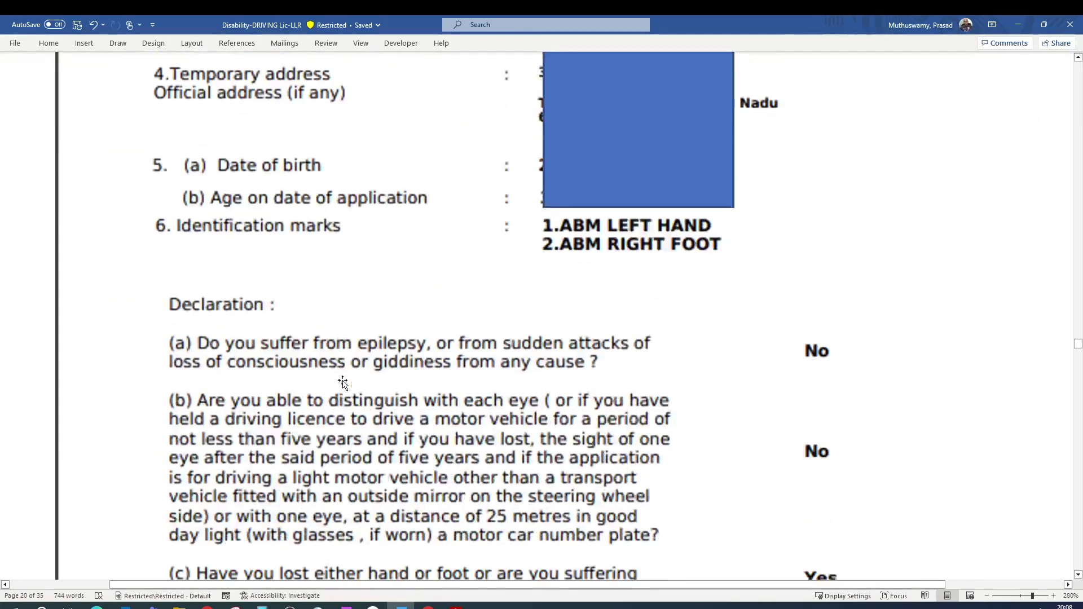
scroll(501, 350, "down", 4)
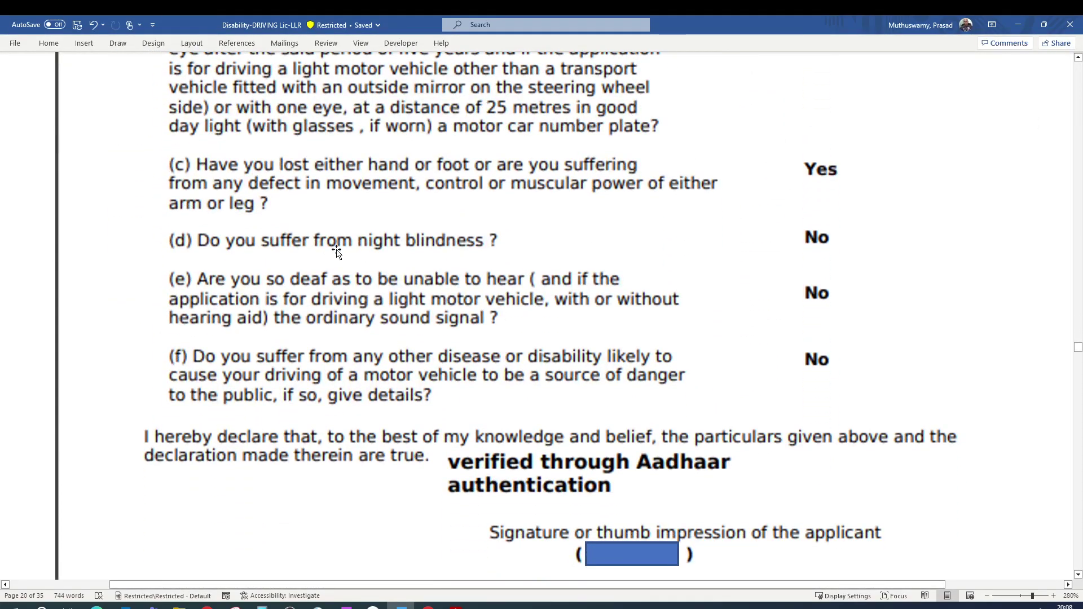
scroll(537, 411, "down", 4)
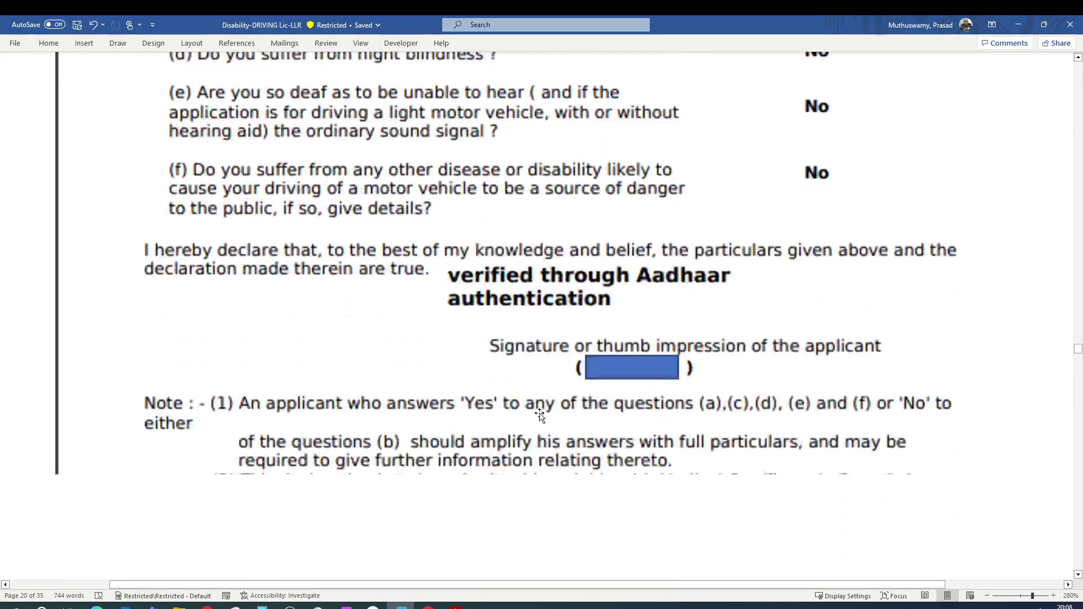
scroll(634, 314, "down", 3)
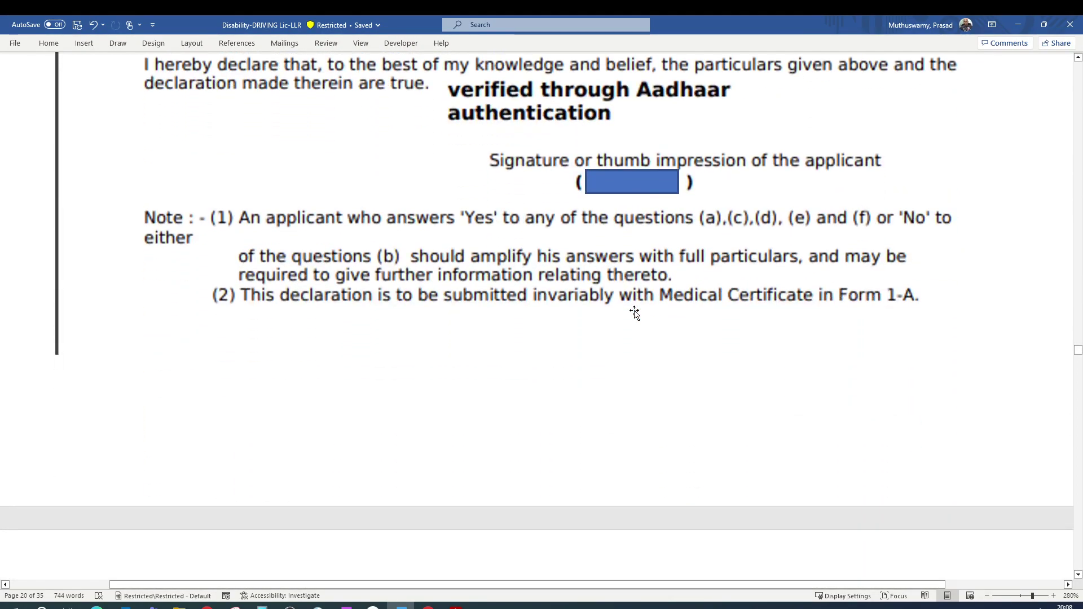
scroll(496, 116, "up", 3)
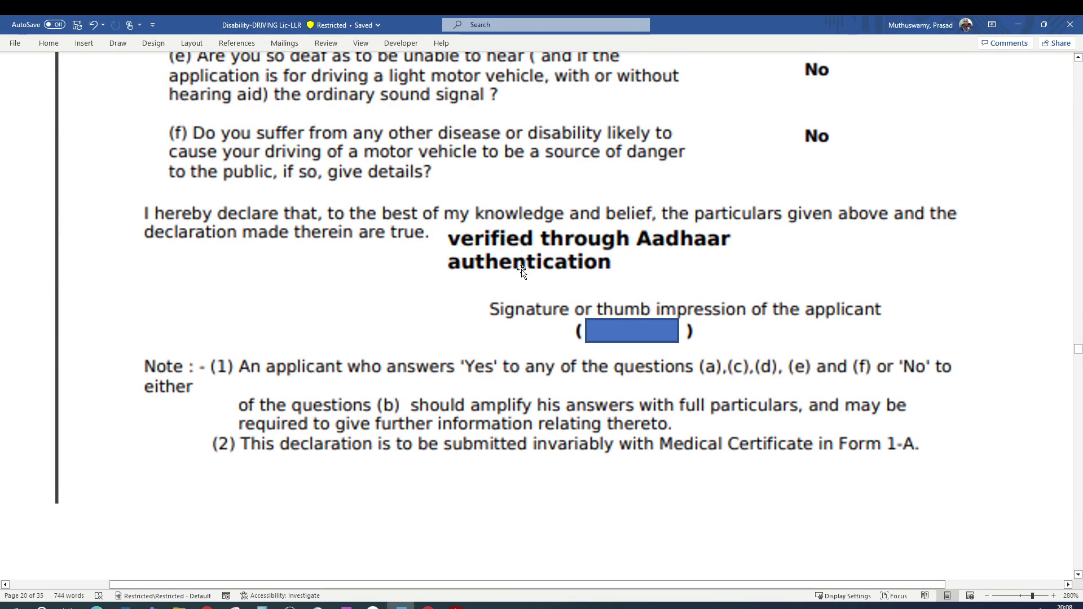
scroll(553, 290, "up", 3)
scroll(553, 289, "down", 3)
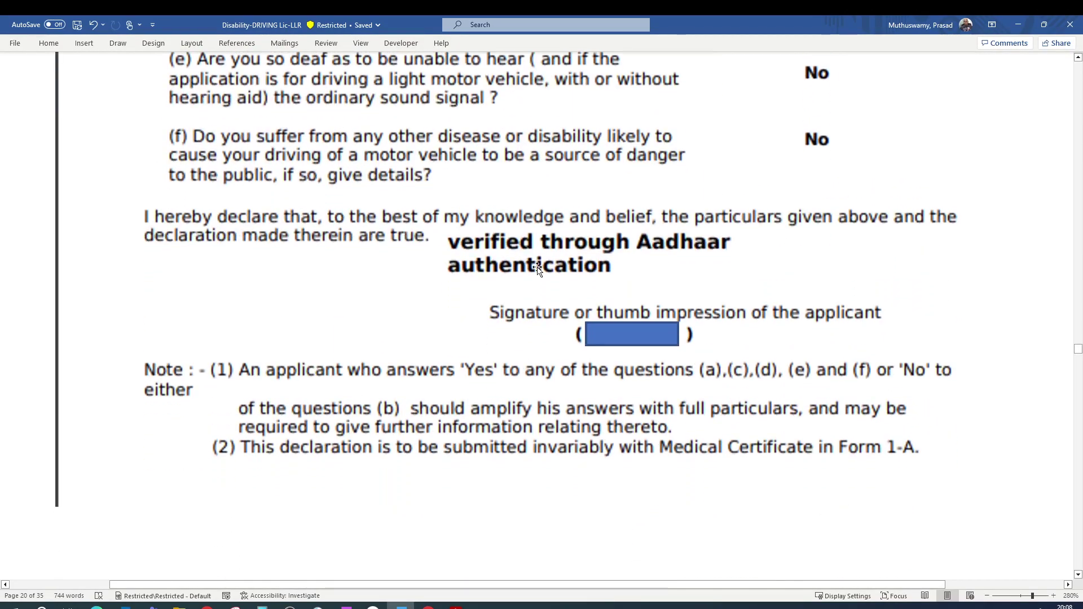
Examine the Form 1-A medical certificate's questions, fitness certification and medical officer section, and return to the Form 1 notes.
scroll(503, 348, "down", 14)
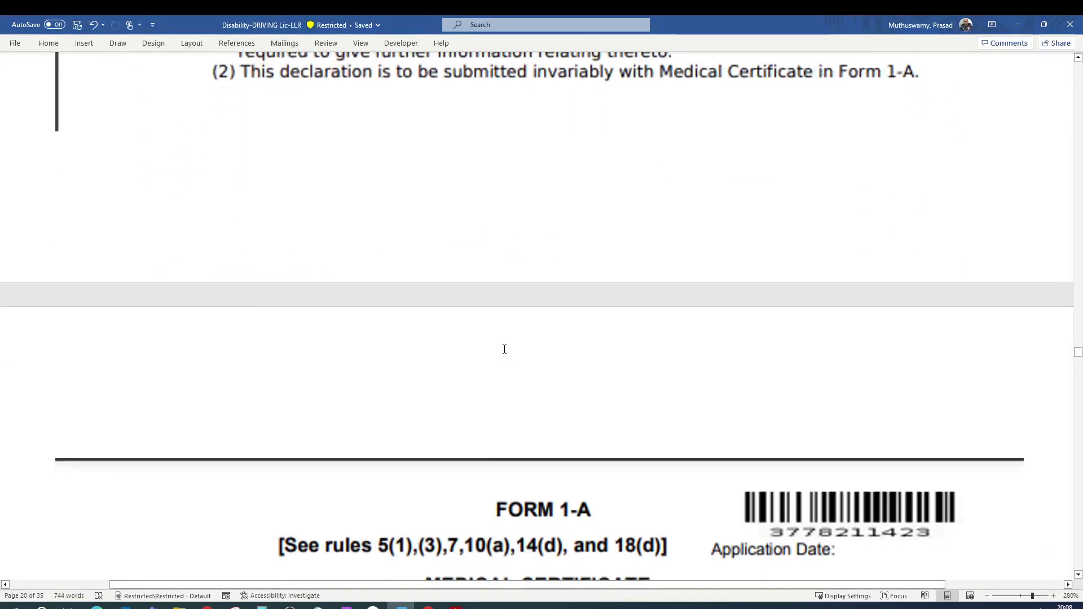
scroll(509, 266, "down", 2)
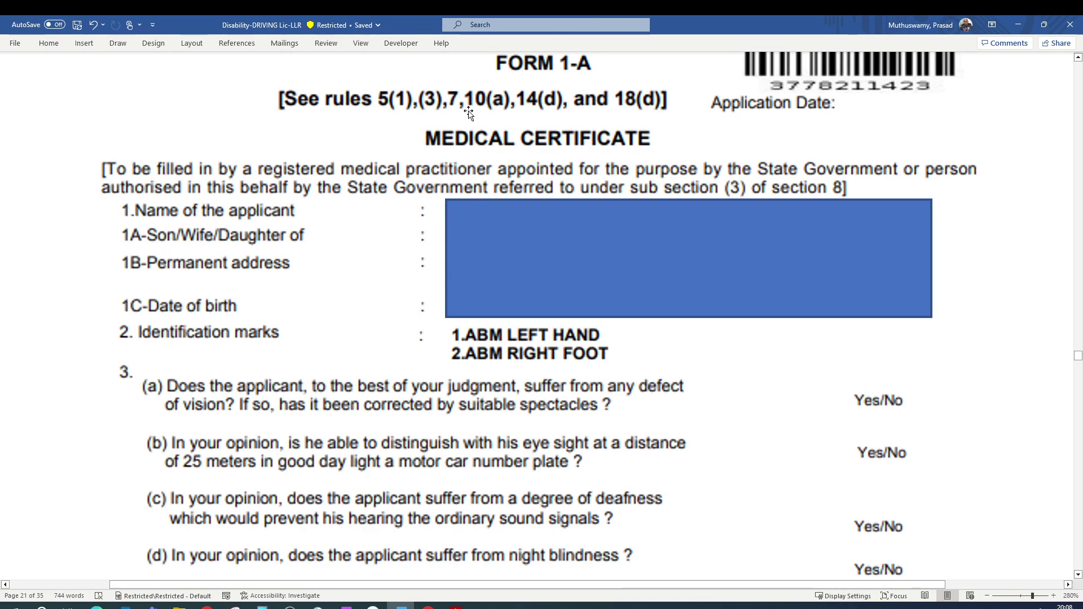
scroll(469, 256, "up", 1)
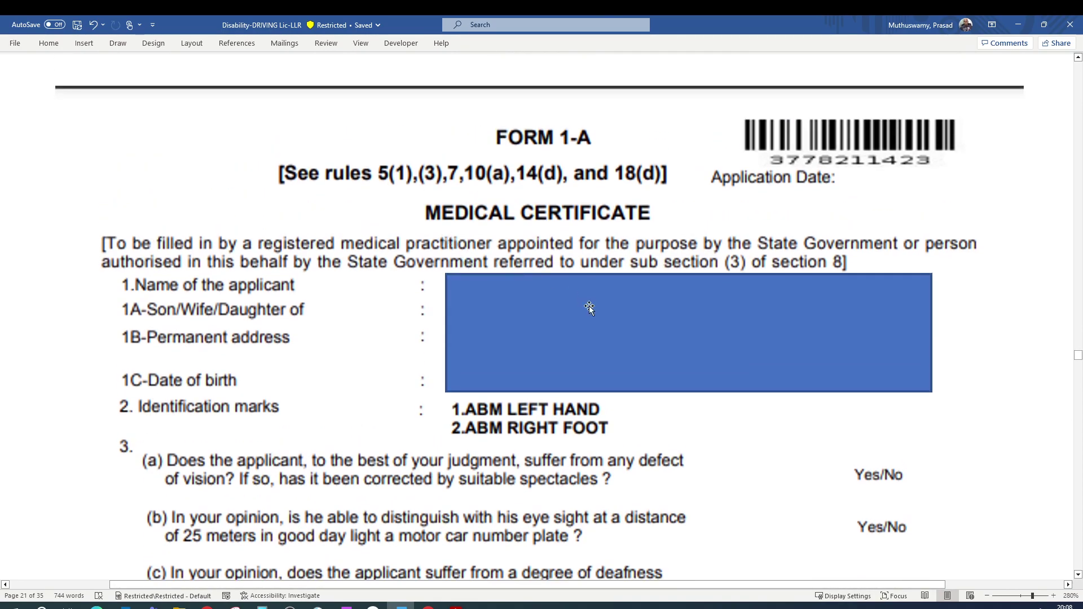
scroll(589, 305, "down", 10)
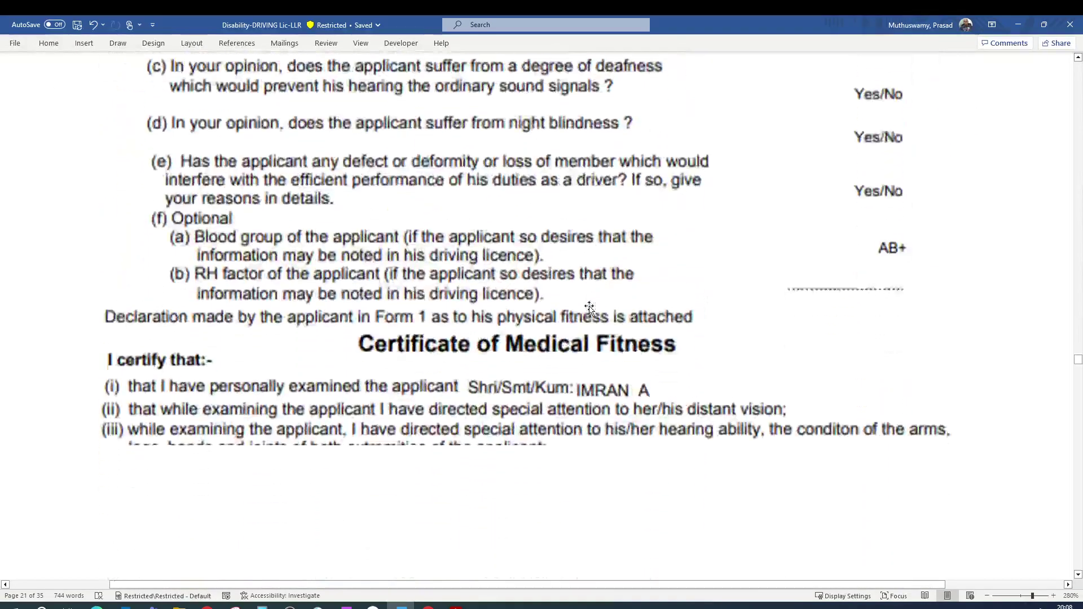
scroll(589, 306, "down", 6)
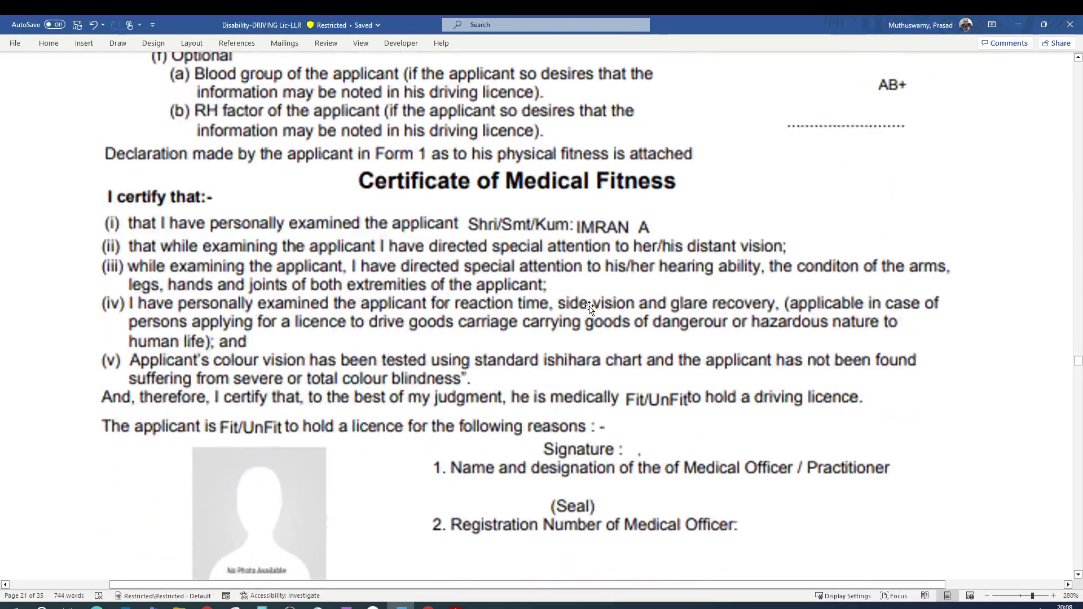
scroll(589, 307, "up", 12)
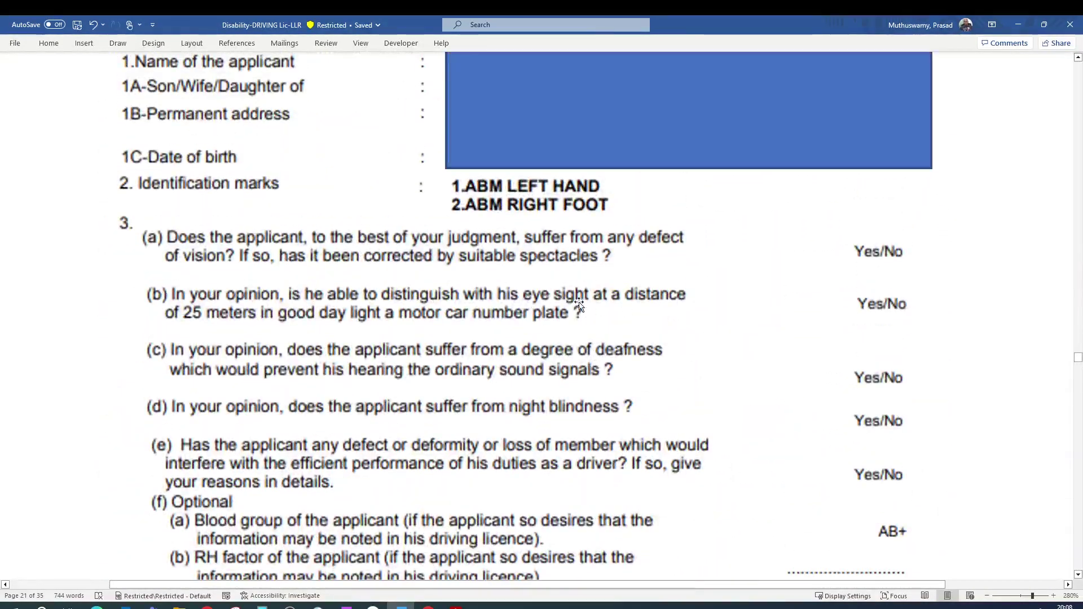
scroll(589, 309, "up", 12)
scroll(507, 327, "up", 5)
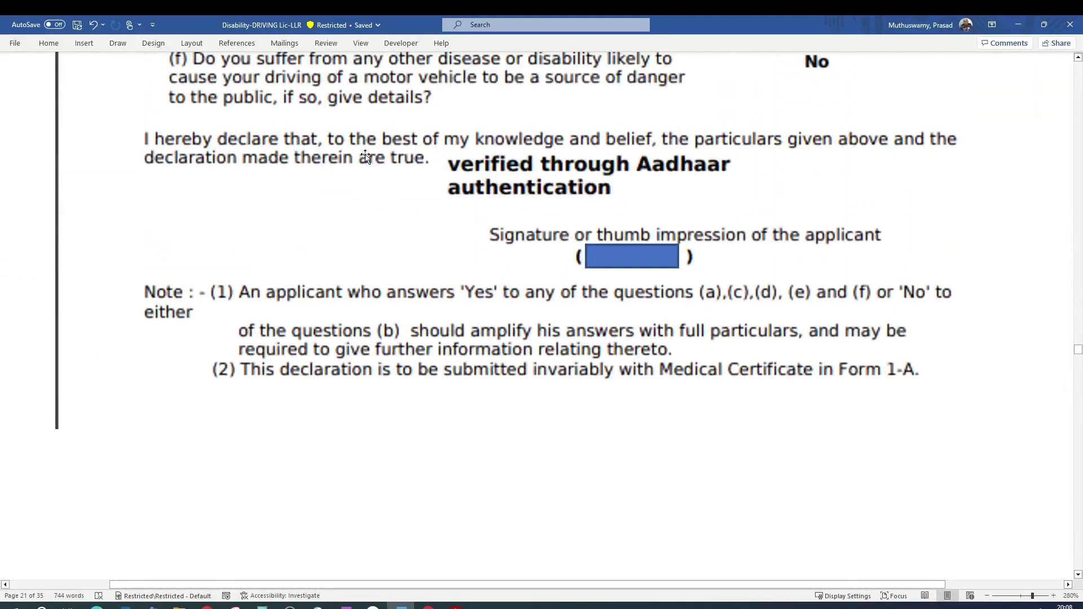
Read through the Form 1-A medical questions, the Certificate of Medical Fitness and the medical officer's signature section.
scroll(526, 290, "down", 12)
scroll(526, 289, "down", 8)
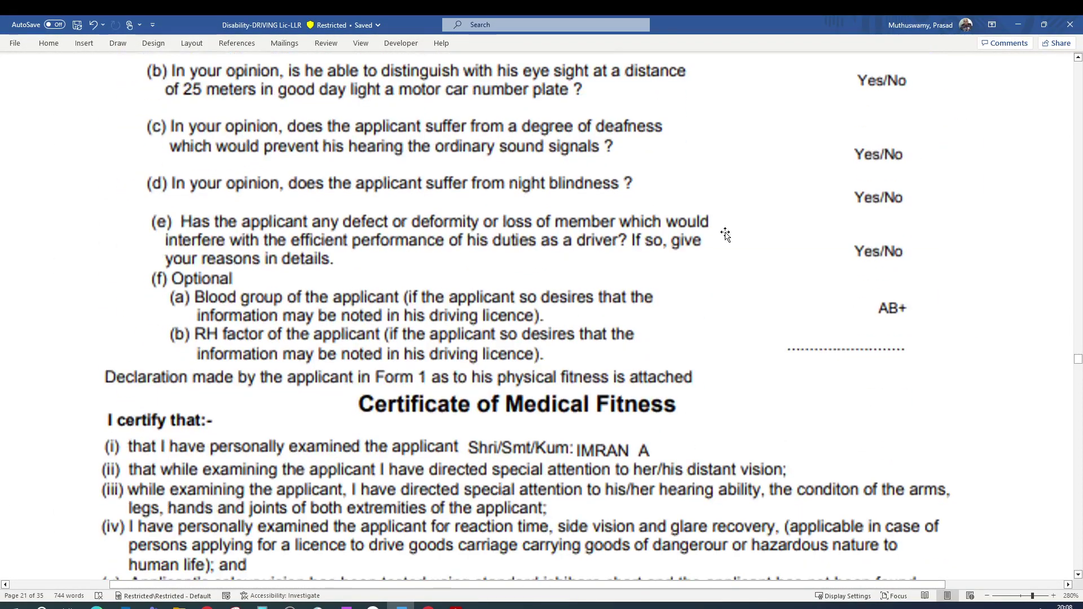
scroll(527, 414, "down", 3)
scroll(443, 494, "down", 13)
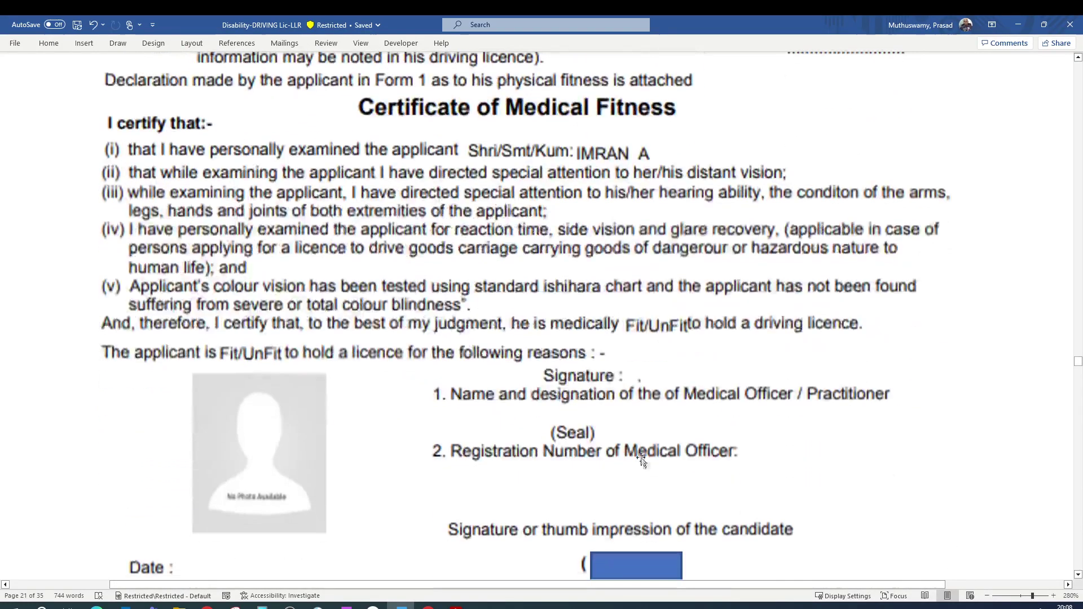
Review the application's stages to be completed, the flow status table, the OTP prompt and the applicant info page for uploading documents.
scroll(295, 452, "down", 8)
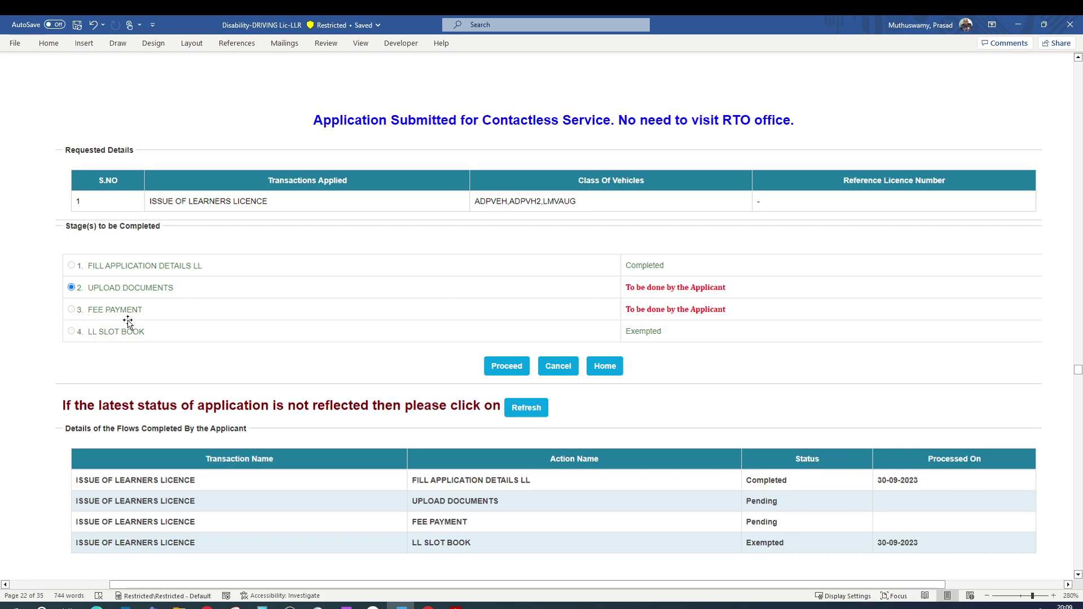
scroll(506, 463, "down", 5)
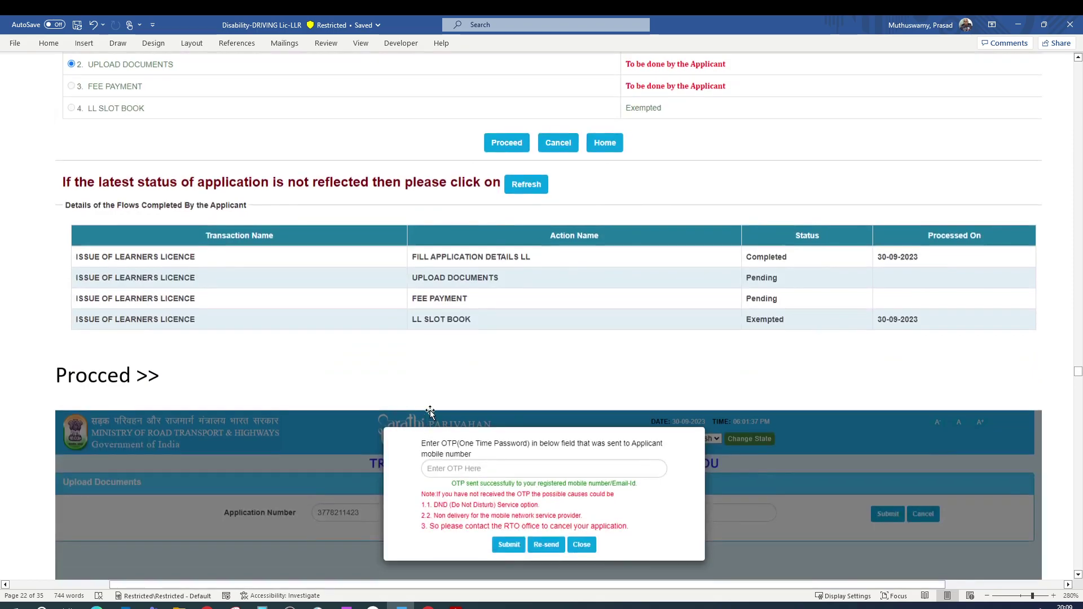
scroll(395, 406, "down", 2)
scroll(341, 383, "up", 2)
scroll(225, 429, "down", 2)
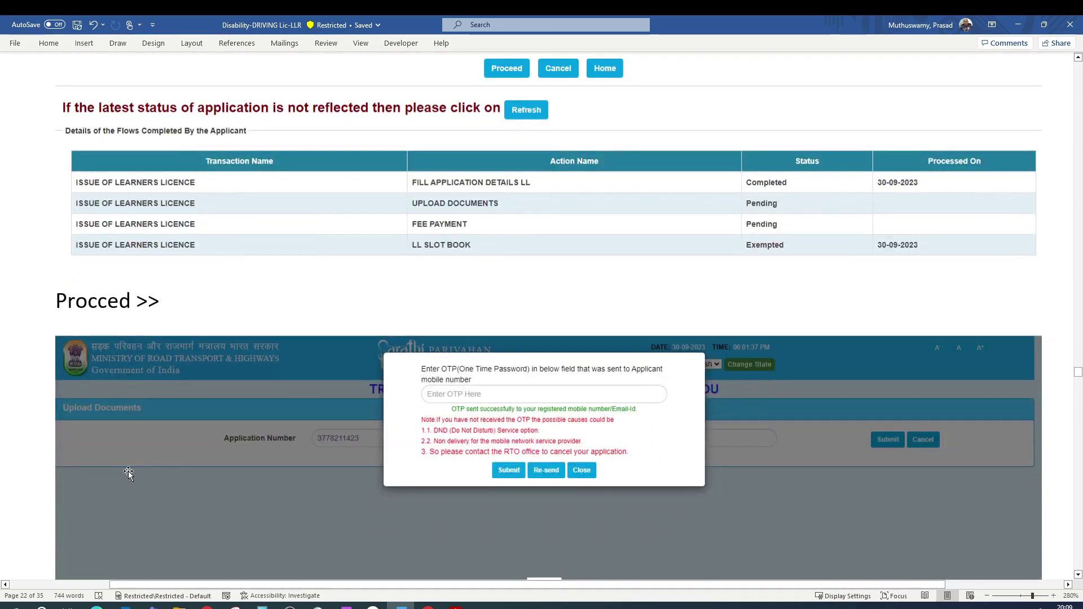
scroll(454, 481, "down", 2)
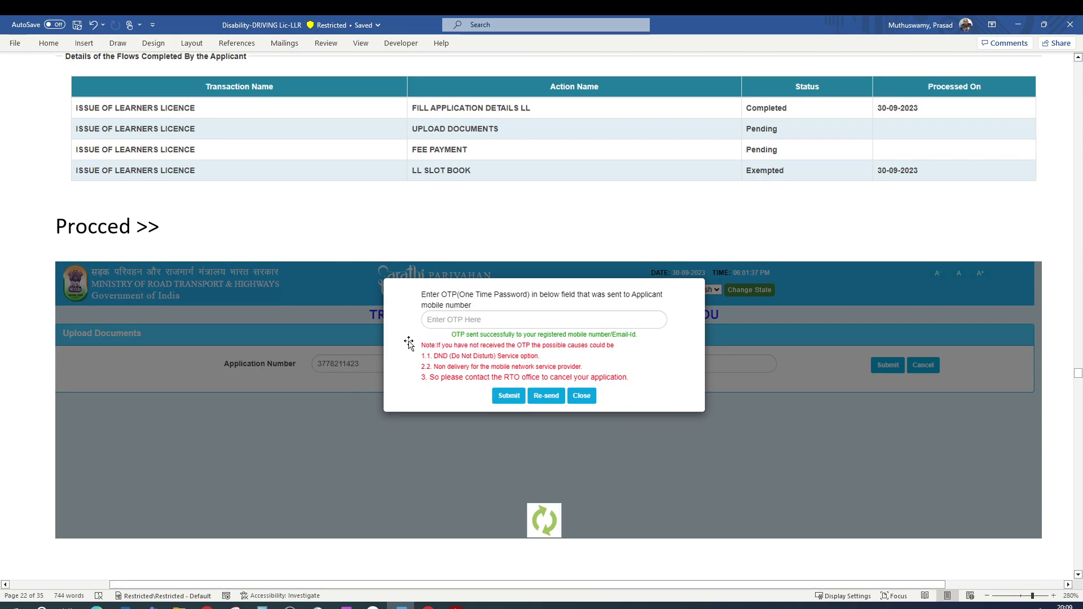
scroll(456, 432, "down", 14)
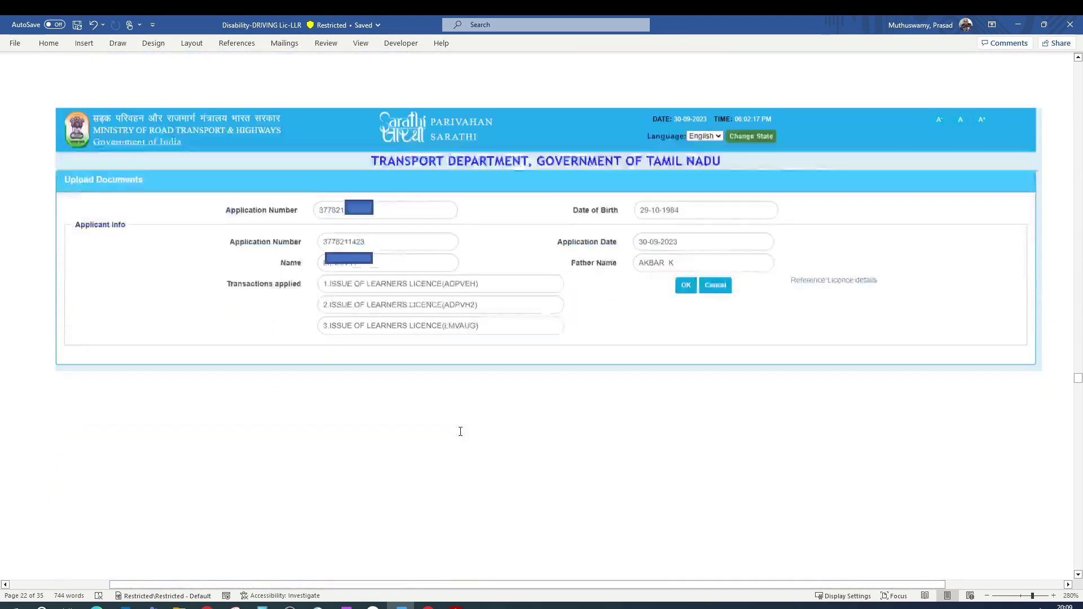
scroll(472, 197, "up", 4)
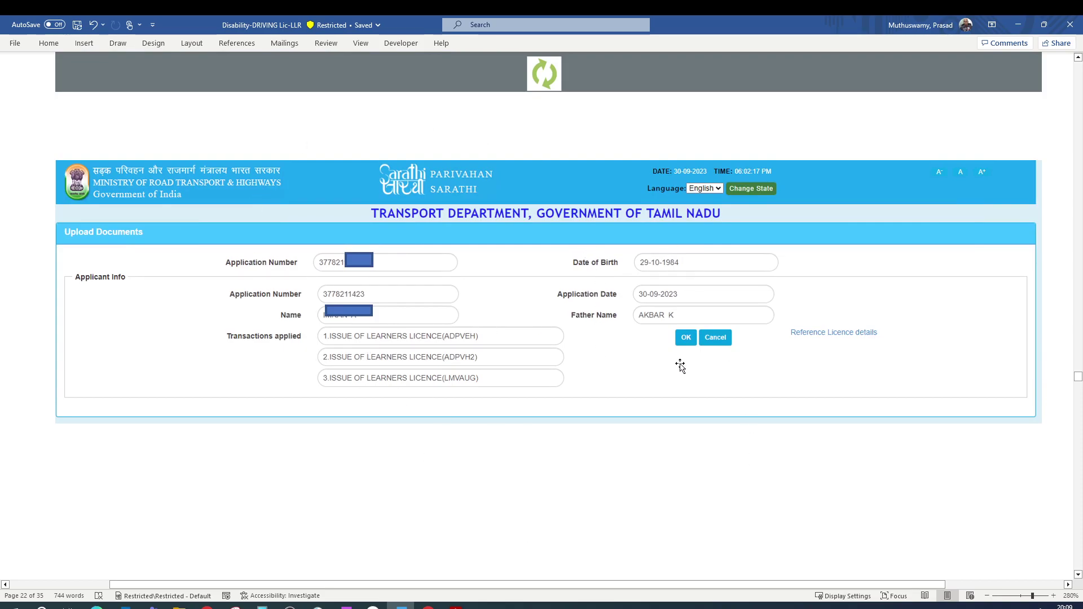
Examine the Upload Documents page's required and uploaded document sections, together with the Sarathi home page link and services below it.
scroll(655, 377, "down", 10)
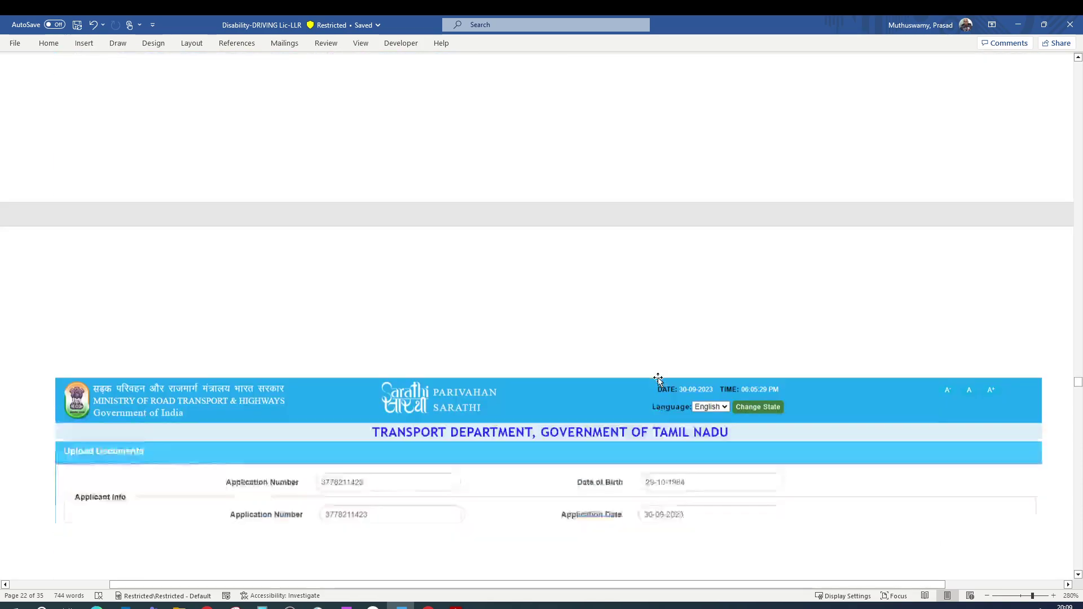
scroll(505, 385, "down", 2)
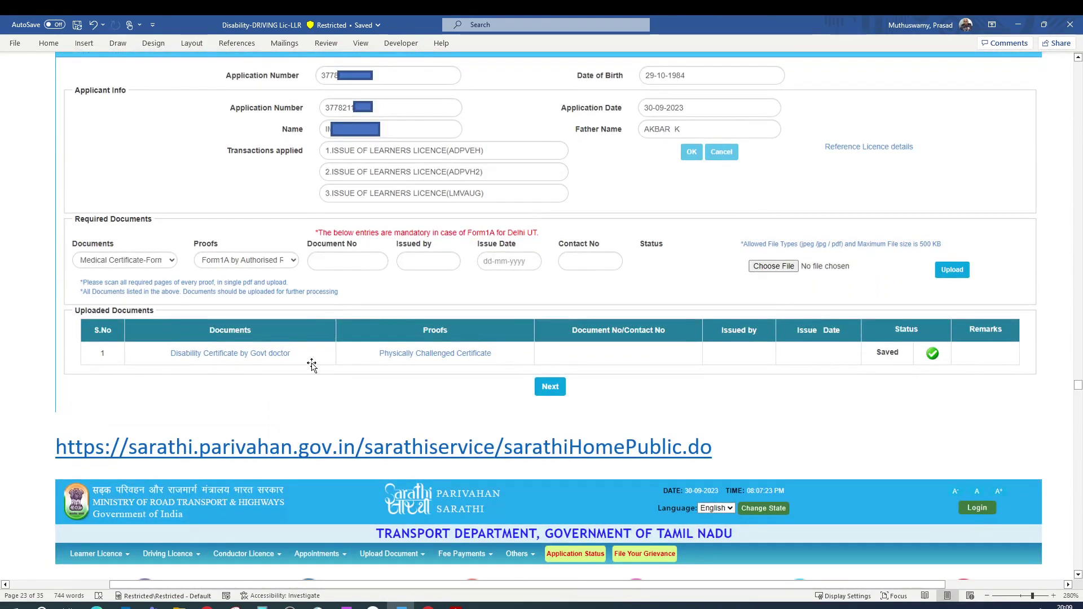
scroll(513, 393, "up", 4)
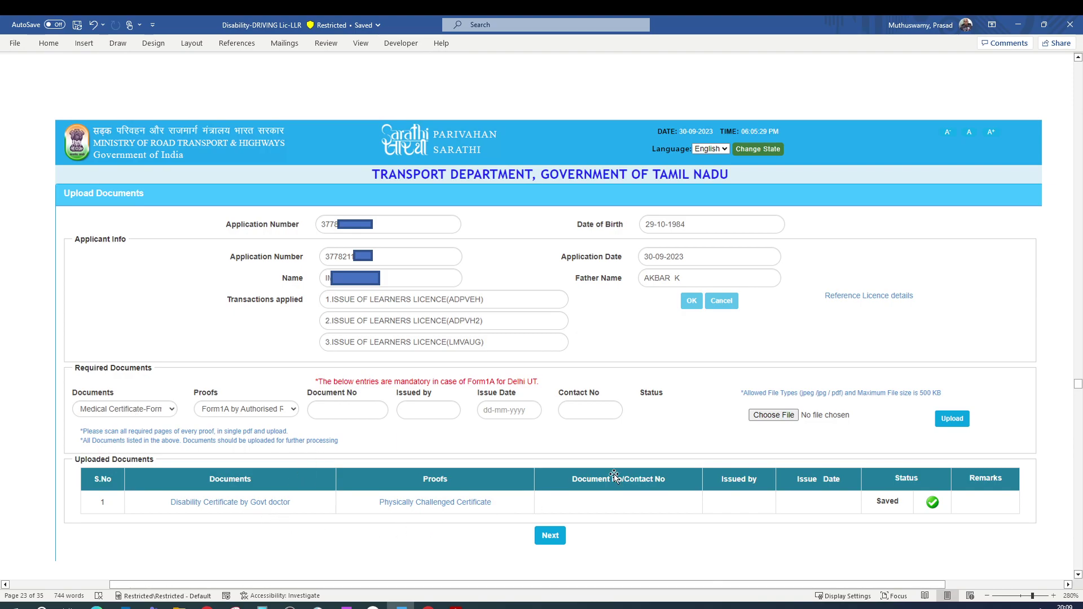
scroll(610, 471, "down", 6)
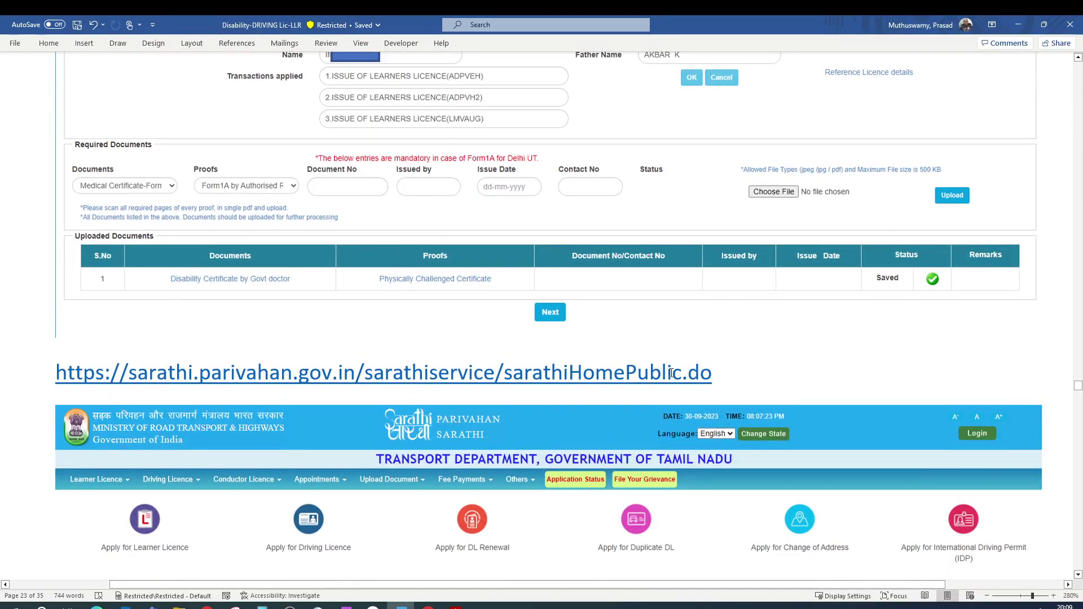
scroll(671, 373, "down", 4)
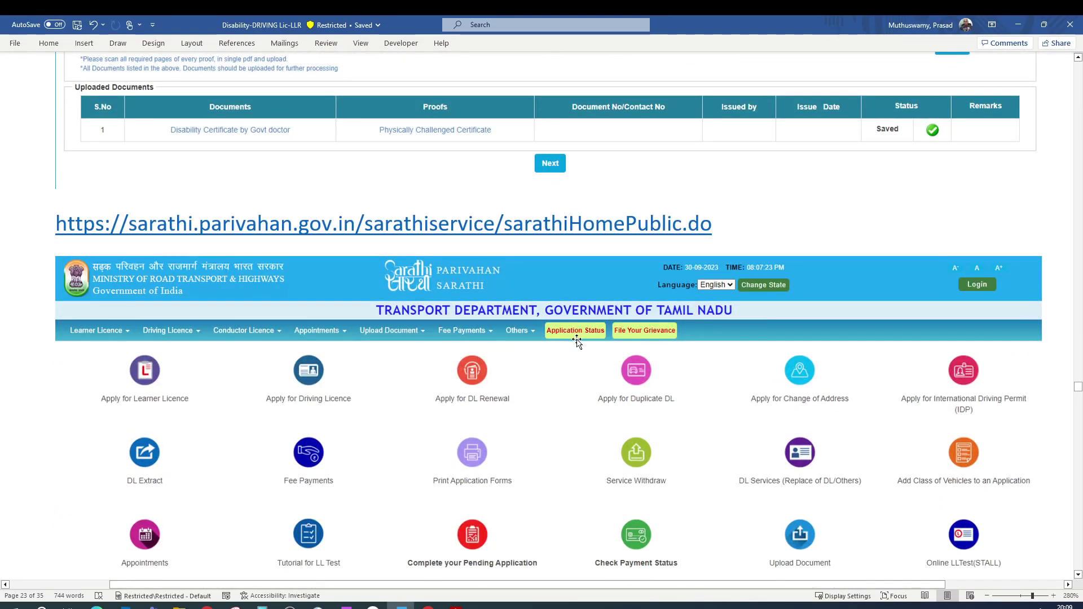
scroll(520, 350, "up", 12)
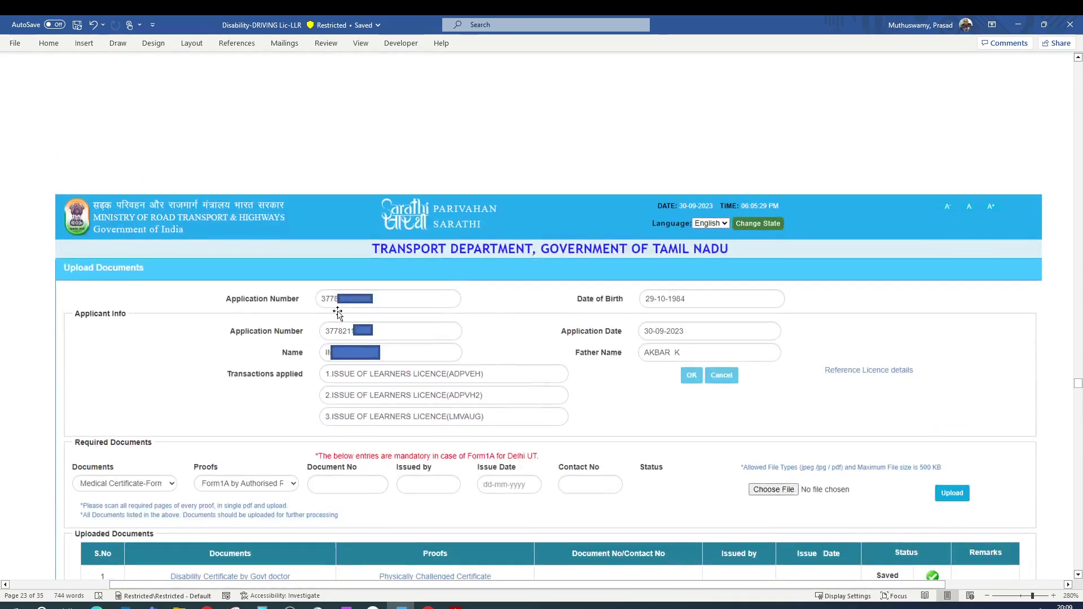
scroll(669, 309, "down", 10)
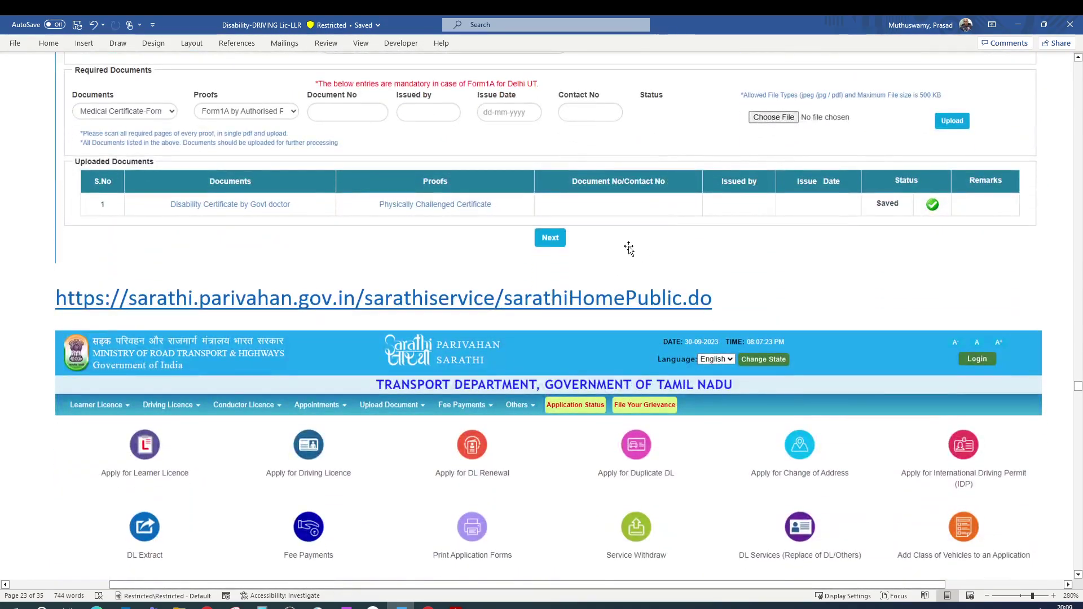
scroll(396, 275, "up", 6)
scroll(316, 360, "down", 10)
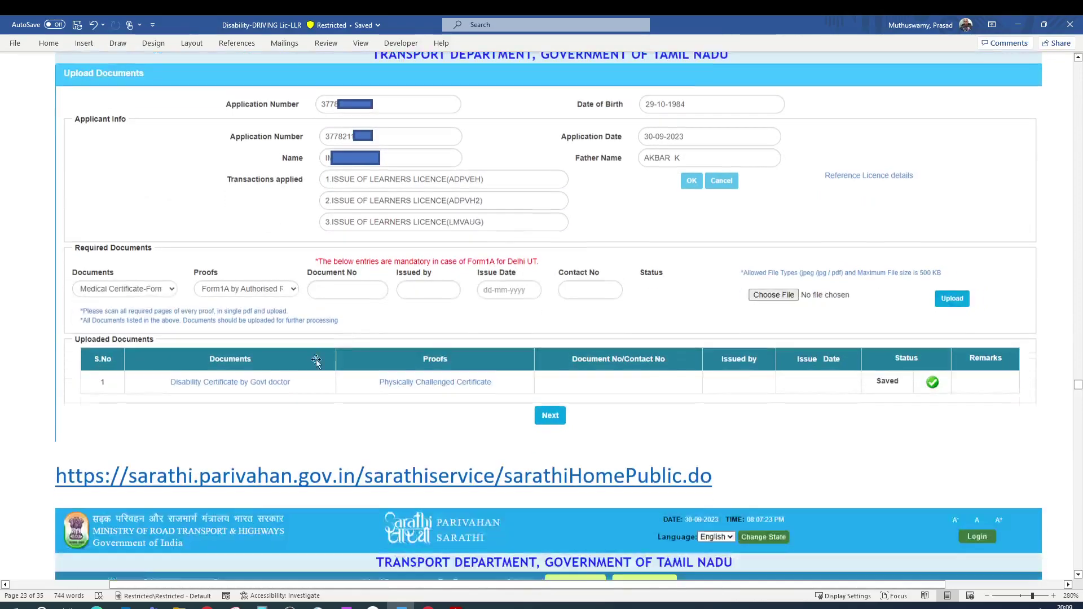
scroll(225, 242, "up", 8)
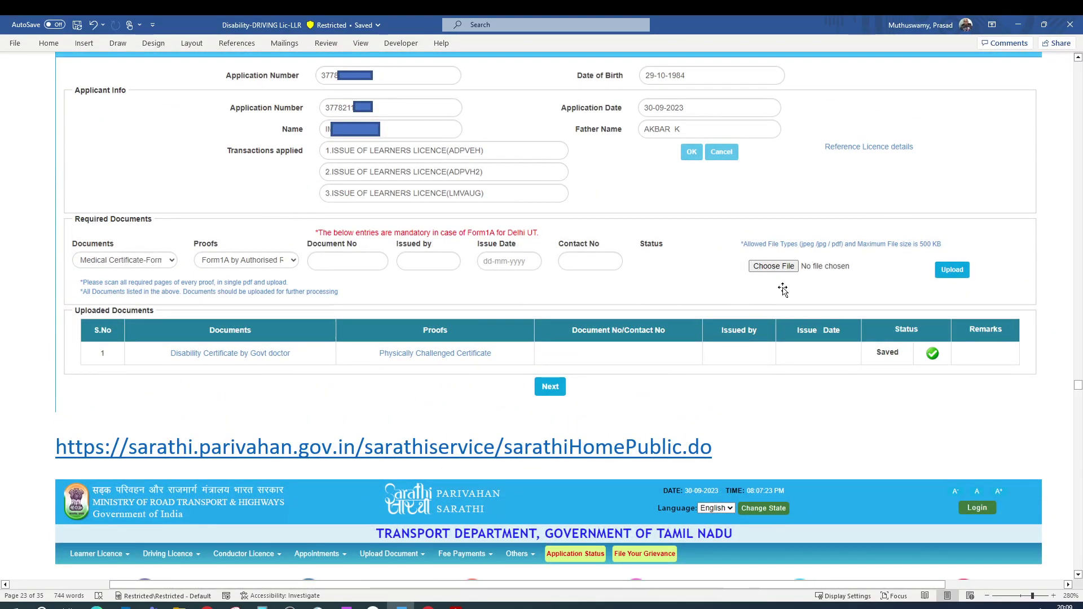
Look through the Upload Document options on the Sarathi portal and the form asking for application number and date of birth.
scroll(601, 459, "down", 13)
scroll(601, 460, "down", 8)
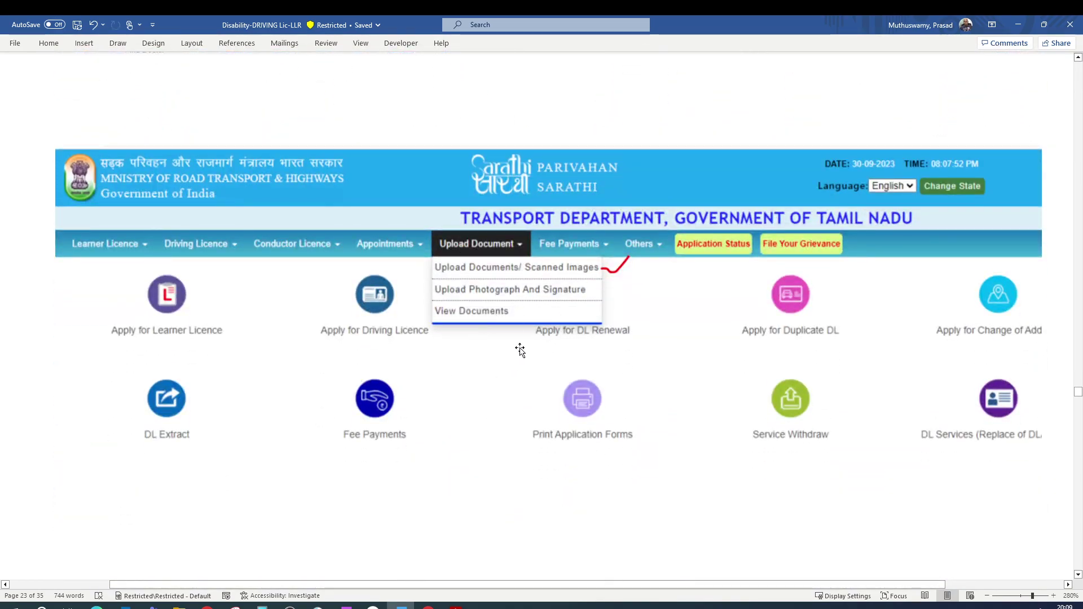
scroll(520, 350, "down", 18)
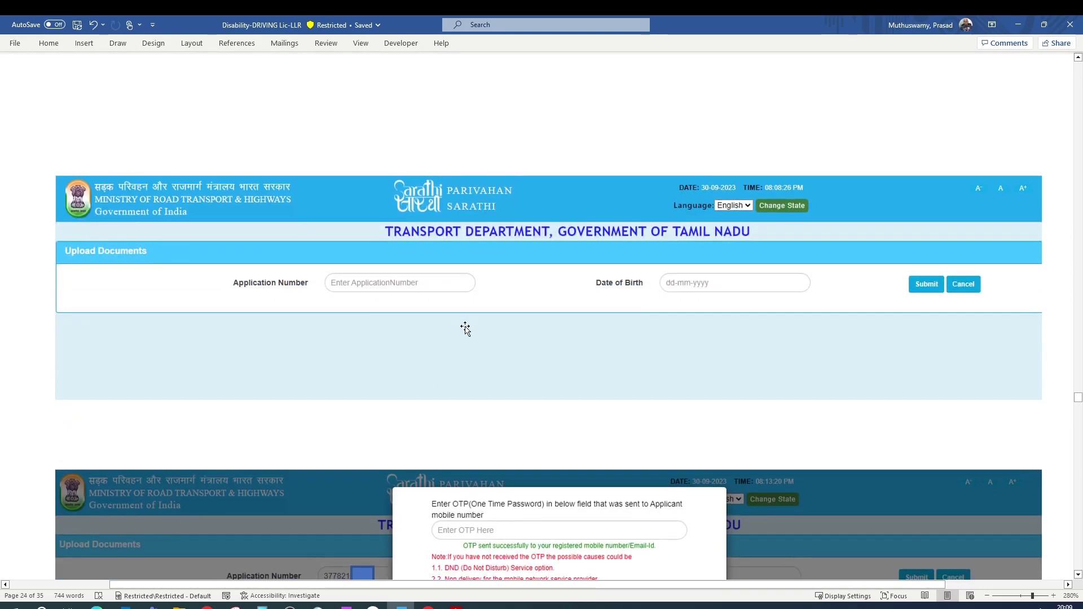
scroll(464, 329, "down", 8)
scroll(438, 337, "up", 18)
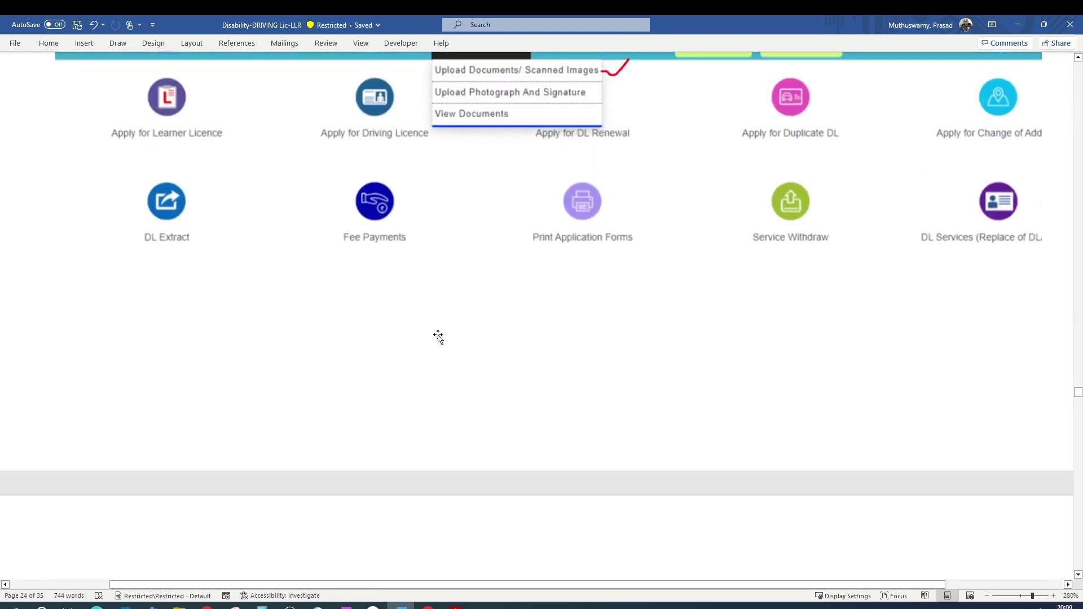
scroll(438, 337, "up", 5)
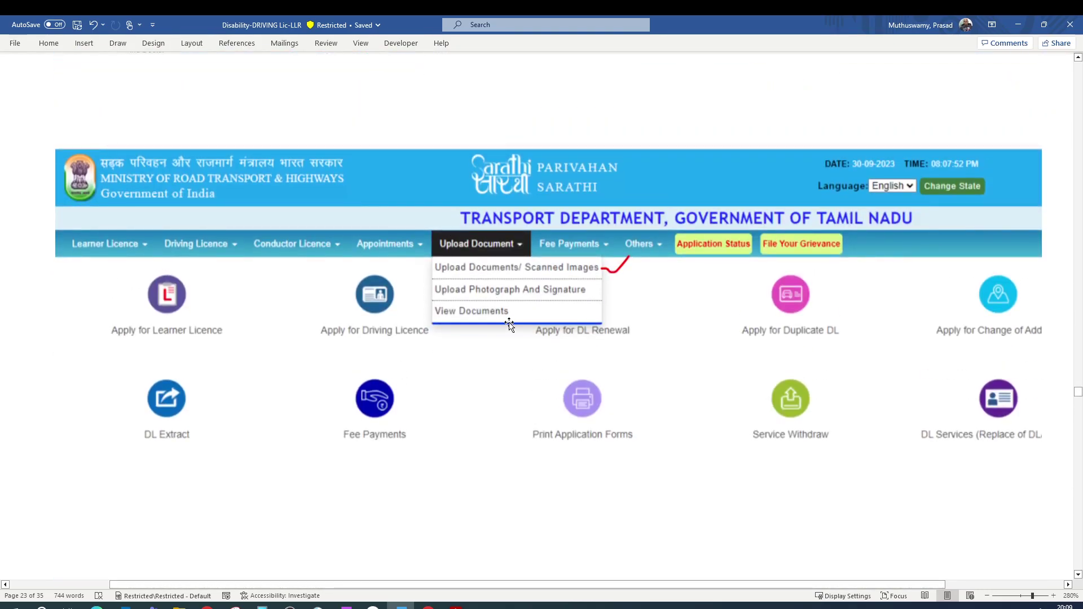
scroll(509, 324, "down", 6)
scroll(510, 323, "down", 5)
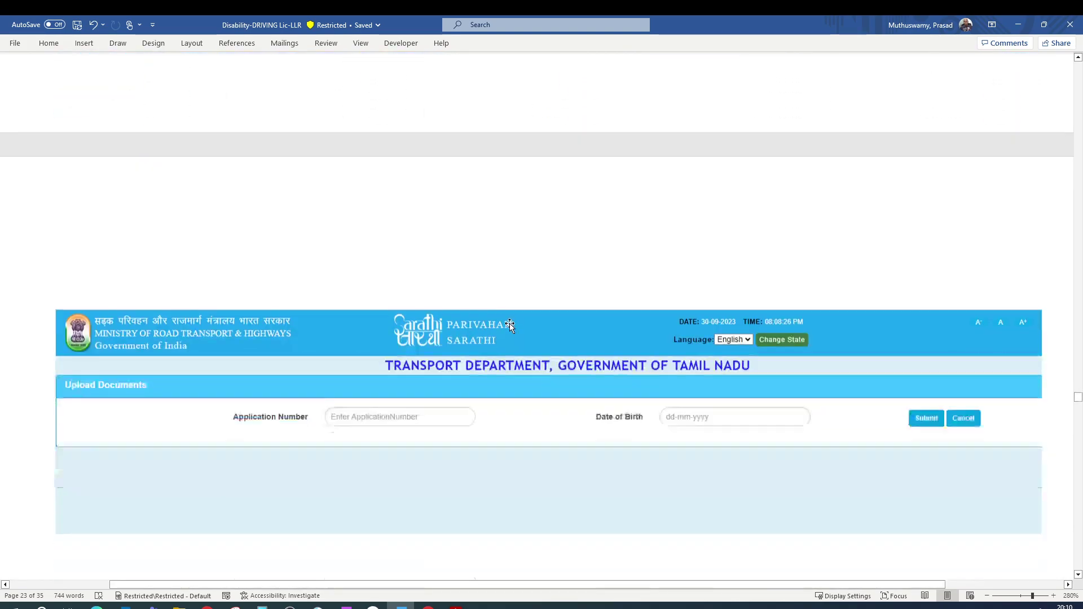
scroll(527, 394, "down", 11)
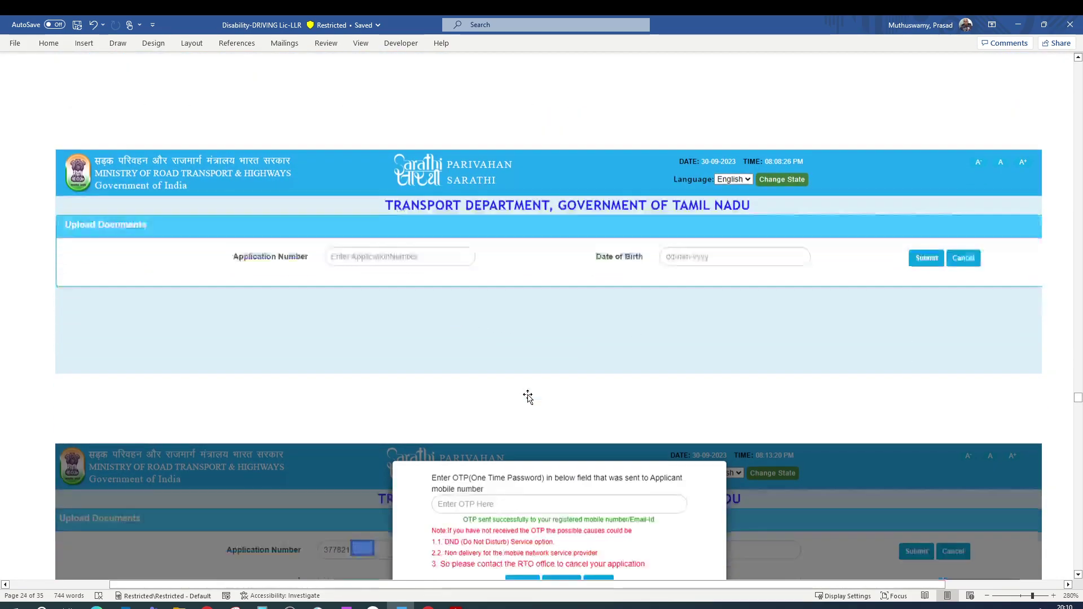
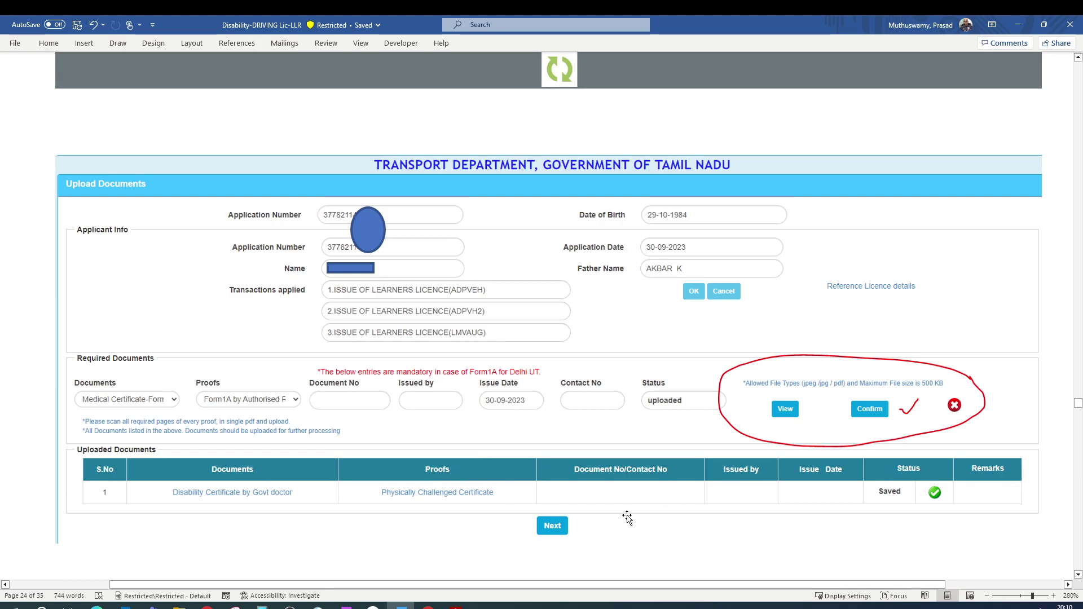
Examine the view and confirm options for the medical certificate and the list of uploaded documents.
scroll(627, 518, "down", 1)
scroll(909, 446, "down", 2)
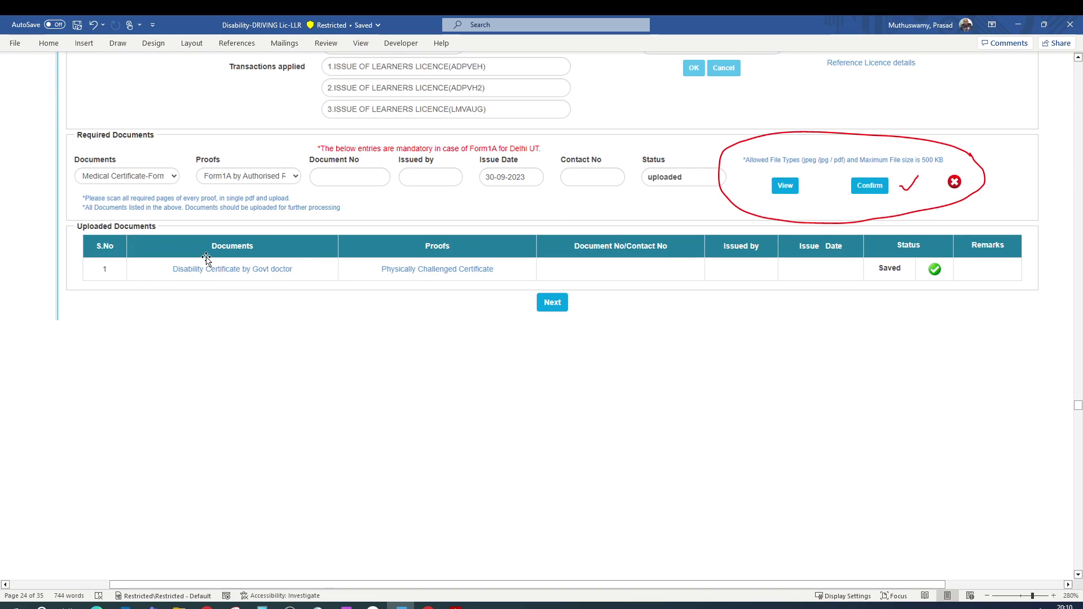
scroll(367, 380, "down", 6)
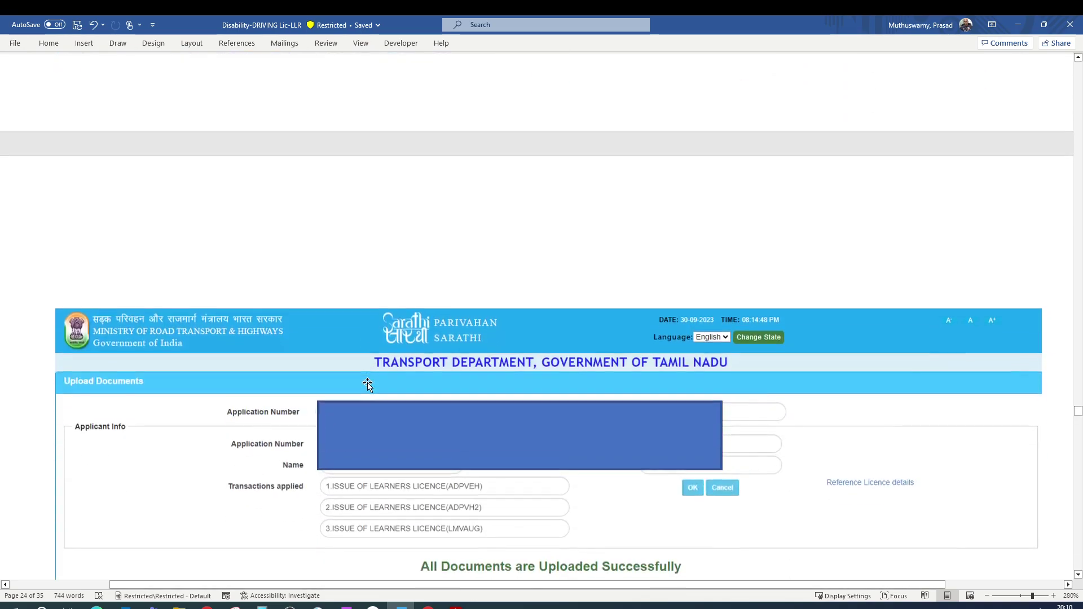
scroll(455, 420, "down", 4)
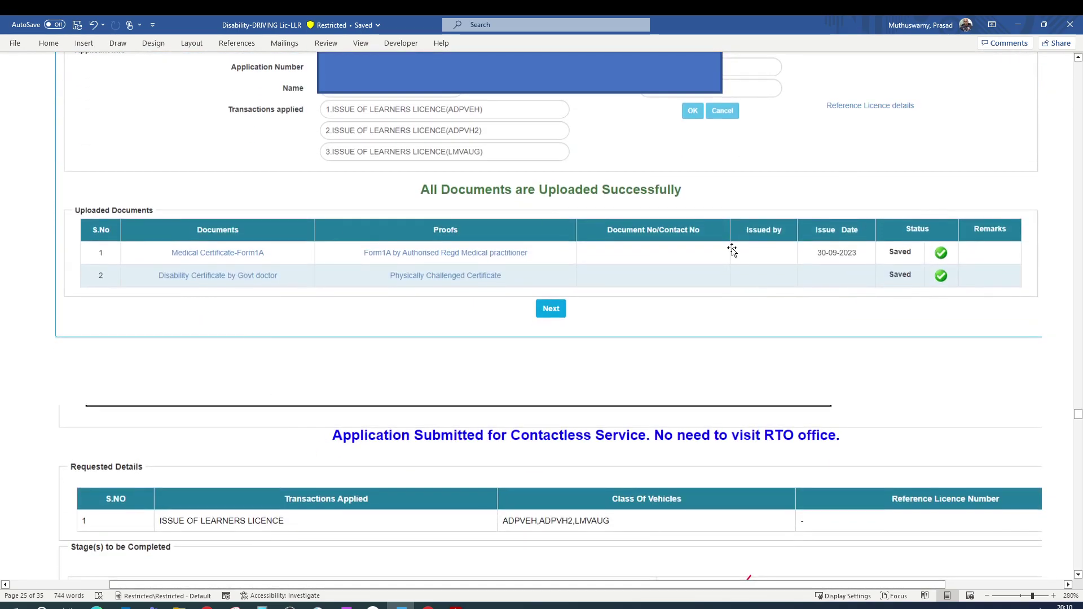
Review the application stages and flow status table after the document upload, including the fee payment entries.
scroll(368, 338, "down", 4)
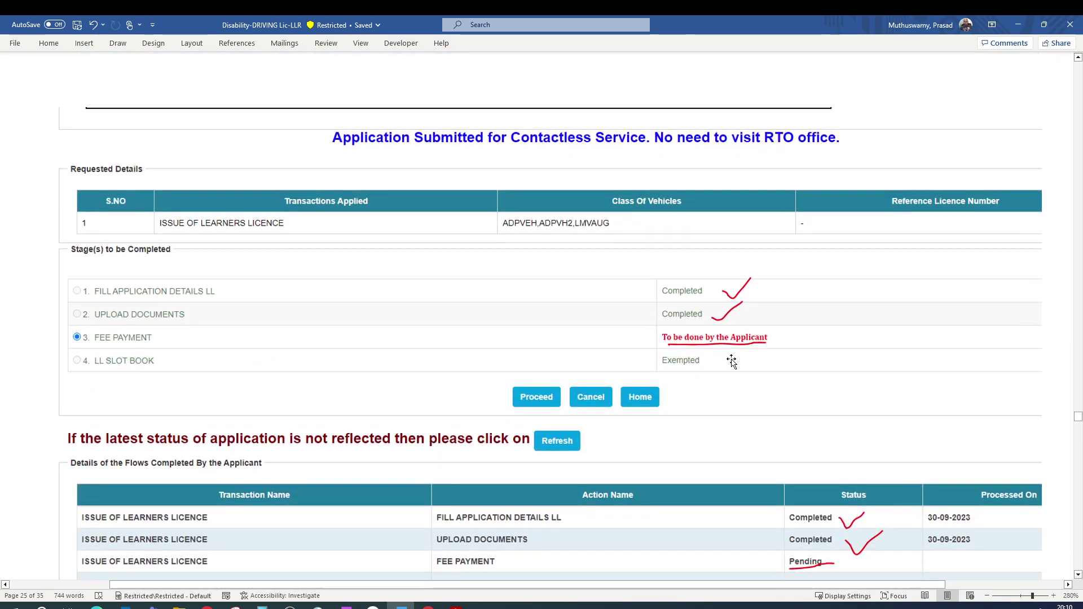
scroll(538, 390, "down", 3)
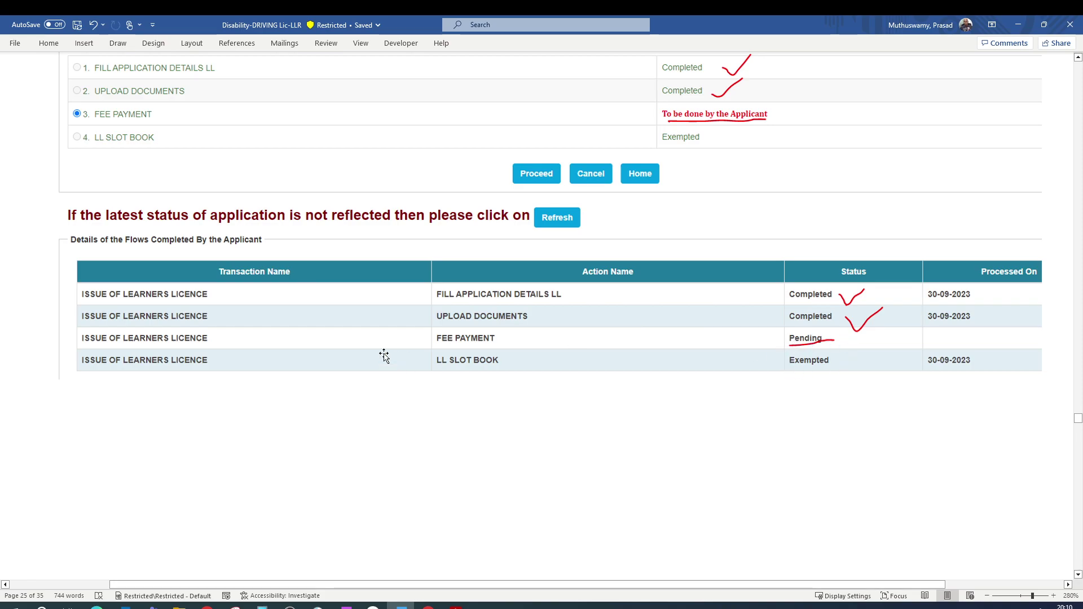
scroll(604, 386, "down", 7)
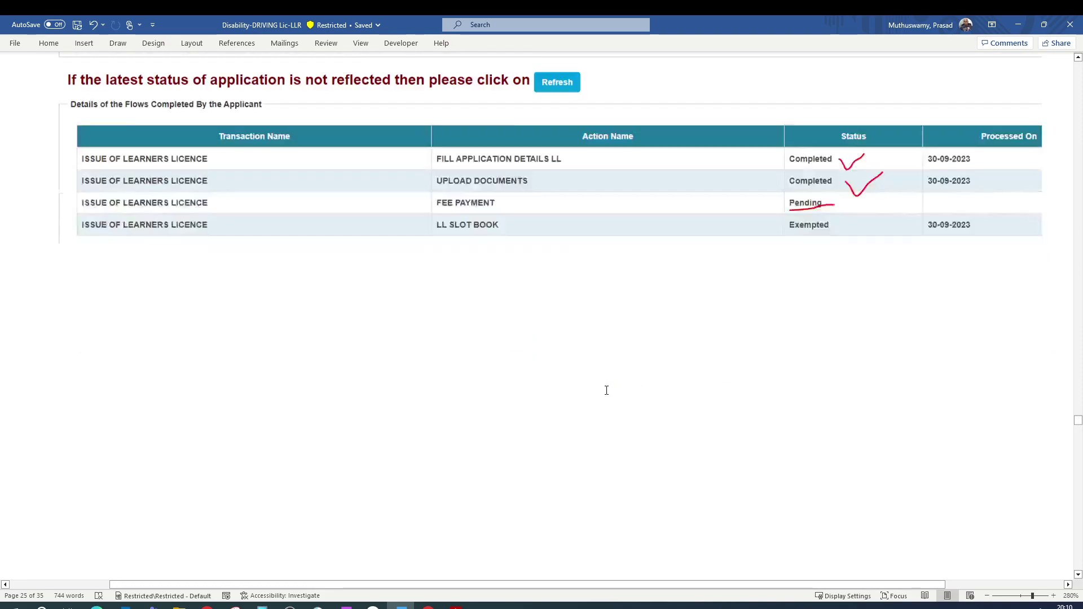
scroll(564, 385, "up", 5)
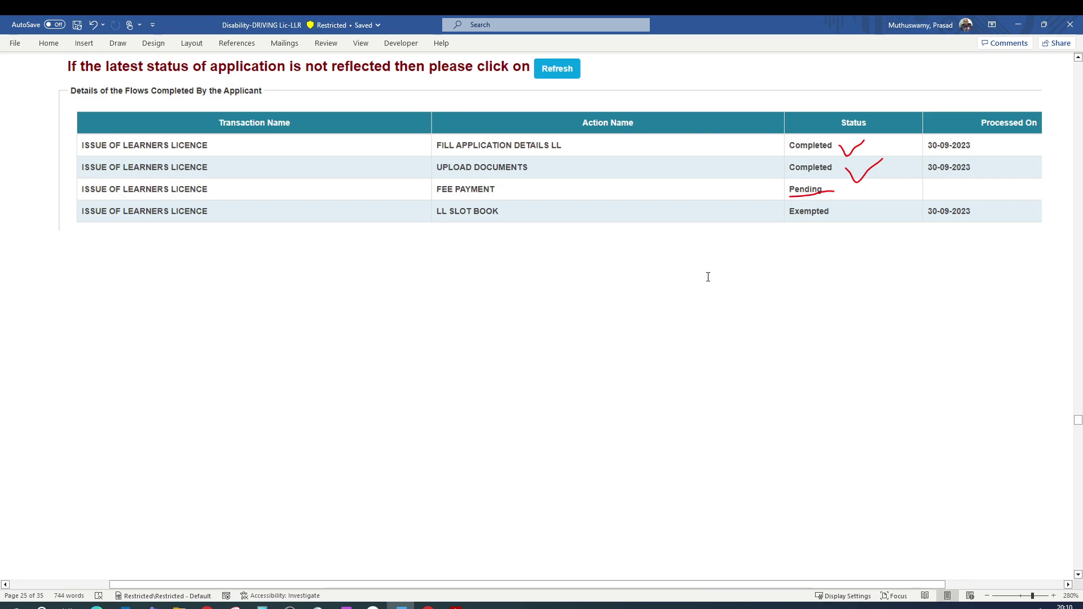
Examine the learner's licence application fee page's vehicle classes, total and payment options, and return to the uploaded documents list.
scroll(699, 288, "down", 10)
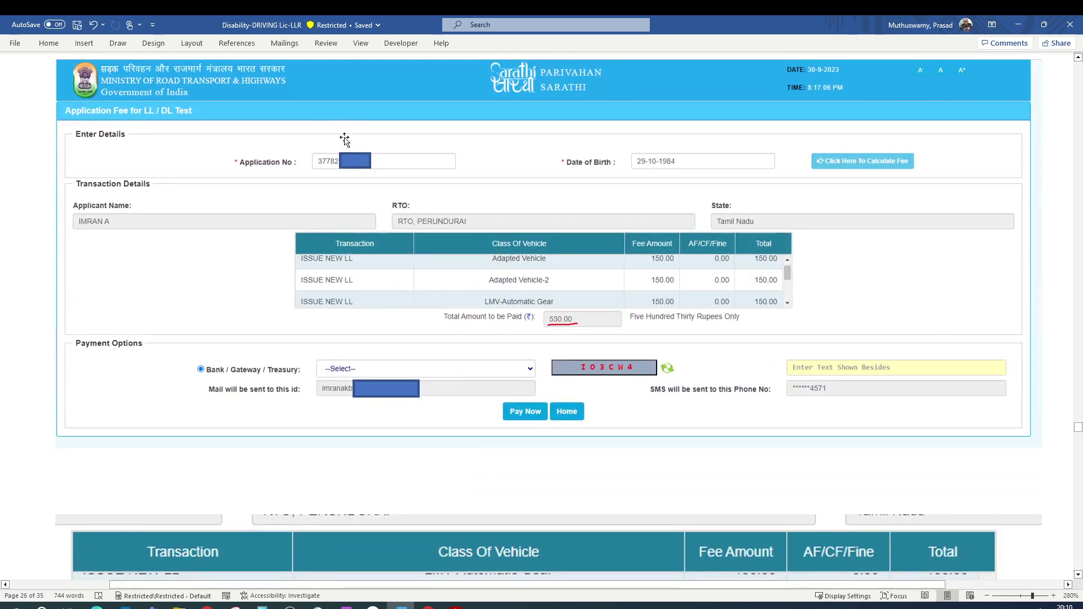
scroll(508, 269, "up", 3)
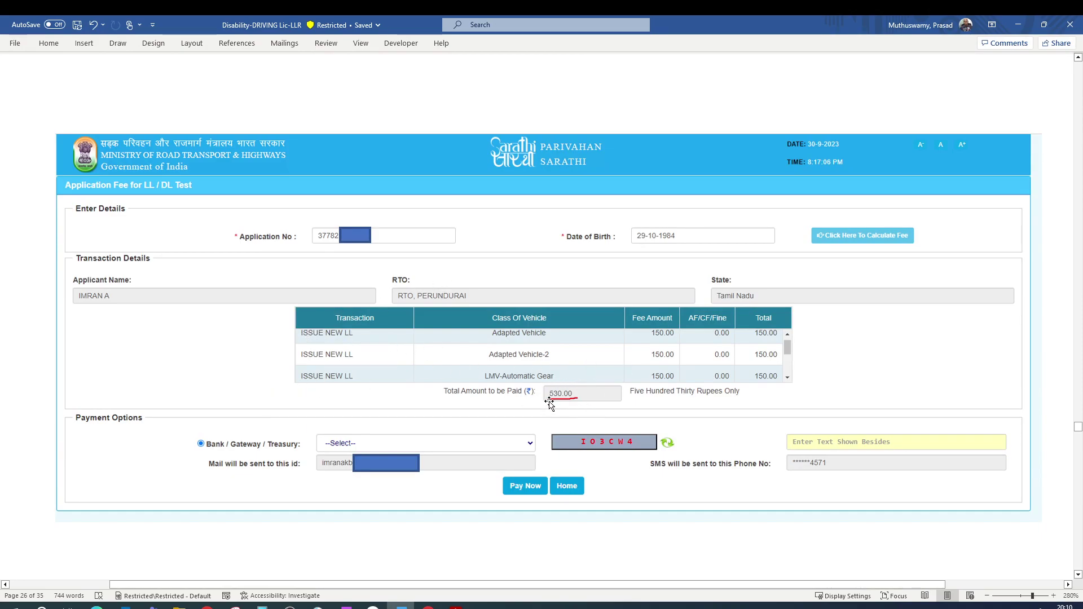
scroll(634, 385, "up", 15)
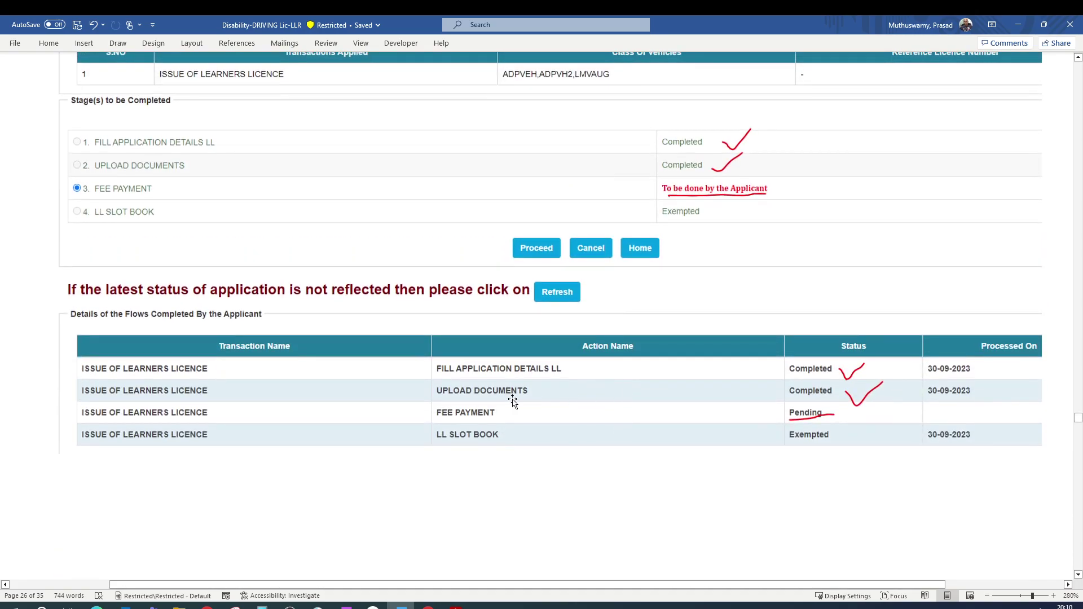
scroll(417, 418, "up", 10)
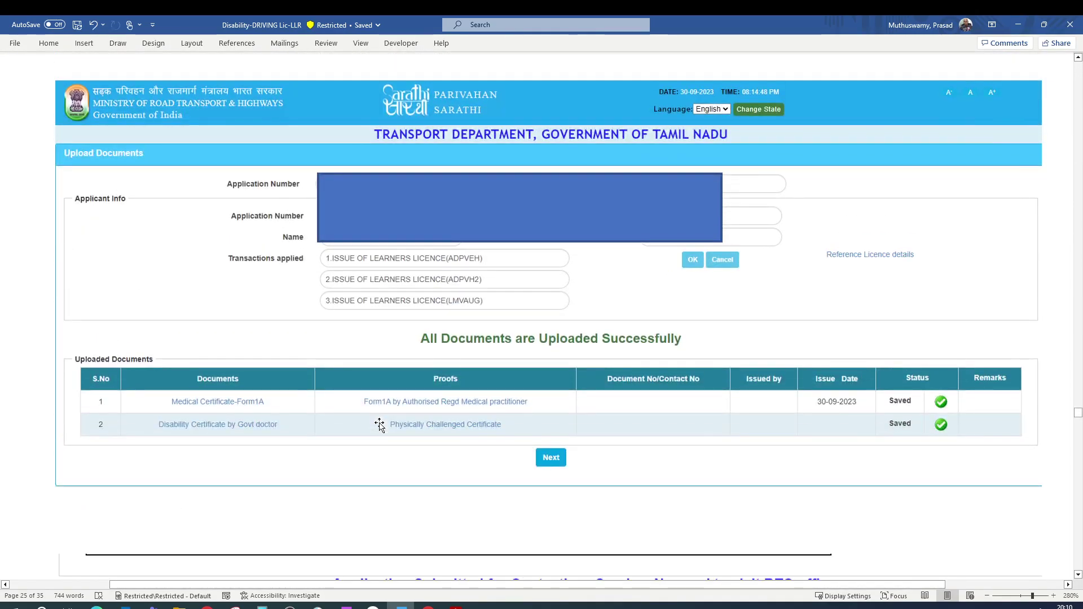
Review the medical certificate upload options again and continue to the Application Fee for LL / DL Test page.
scroll(377, 421, "up", 10)
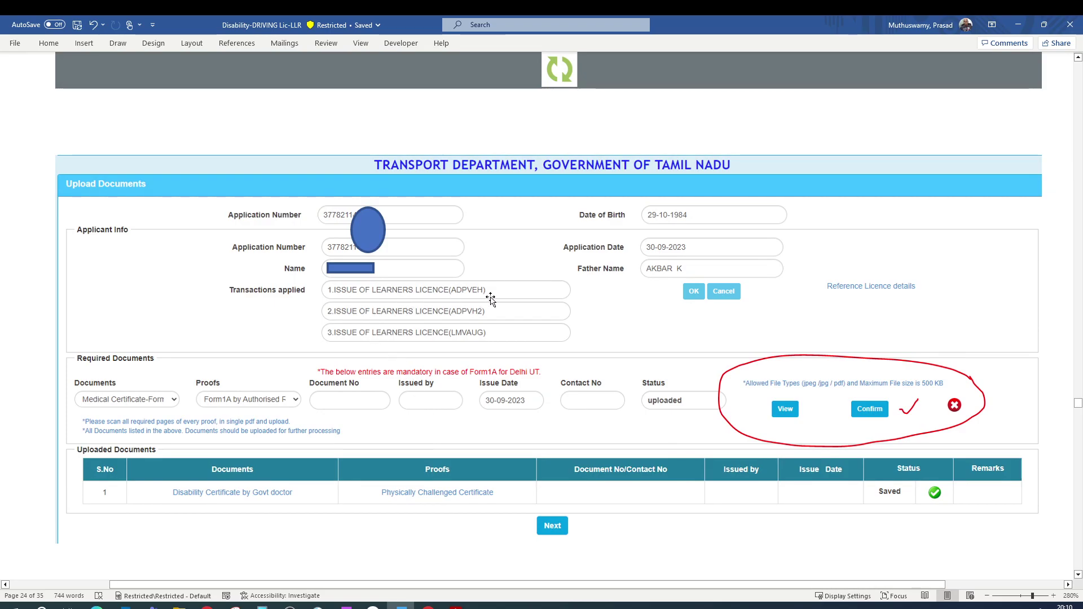
scroll(482, 342, "down", 15)
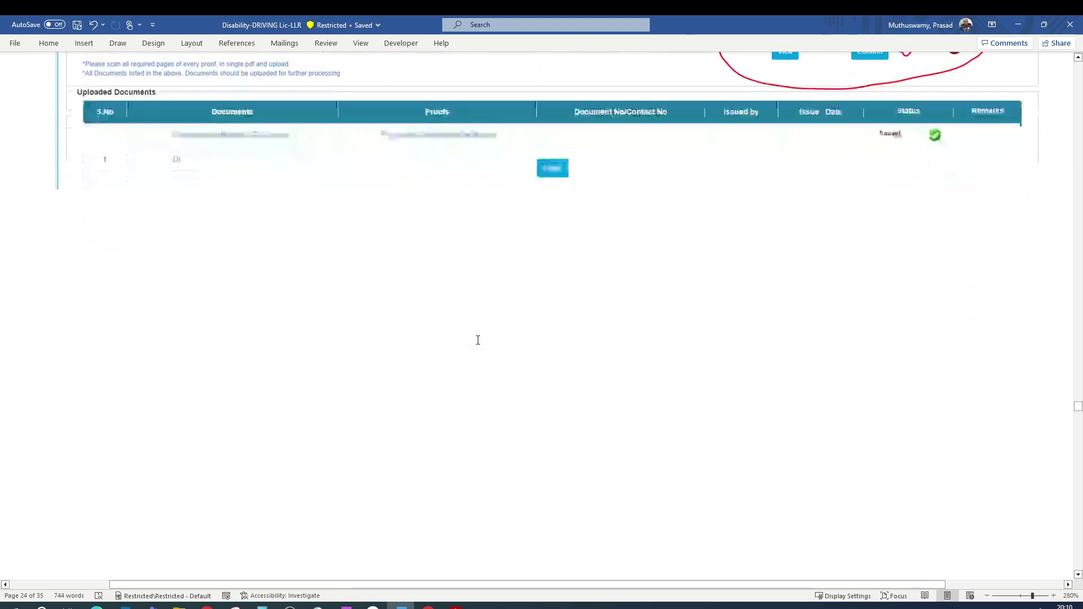
scroll(474, 346, "down", 15)
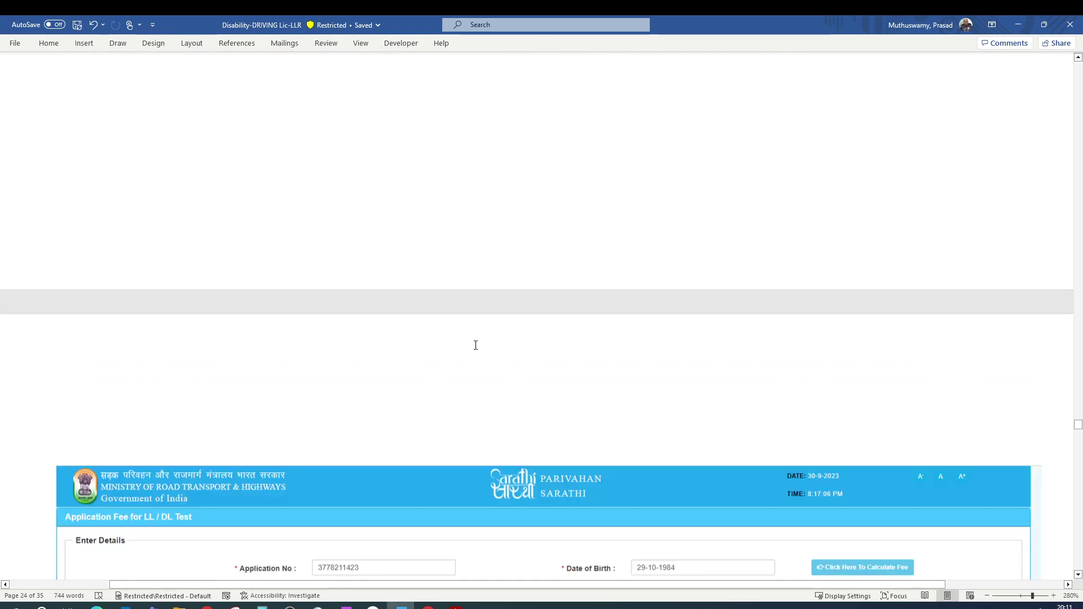
scroll(494, 399, "down", 10)
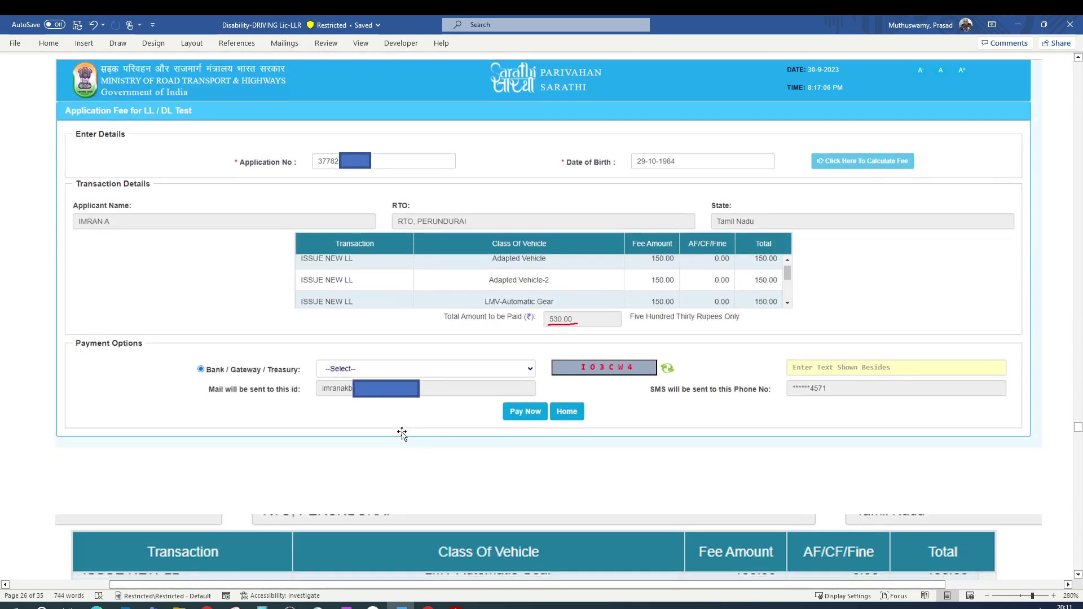
Look through the fee breakdown, payment terms page, Finance Department challan and bank transaction details.
scroll(271, 218, "down", 5)
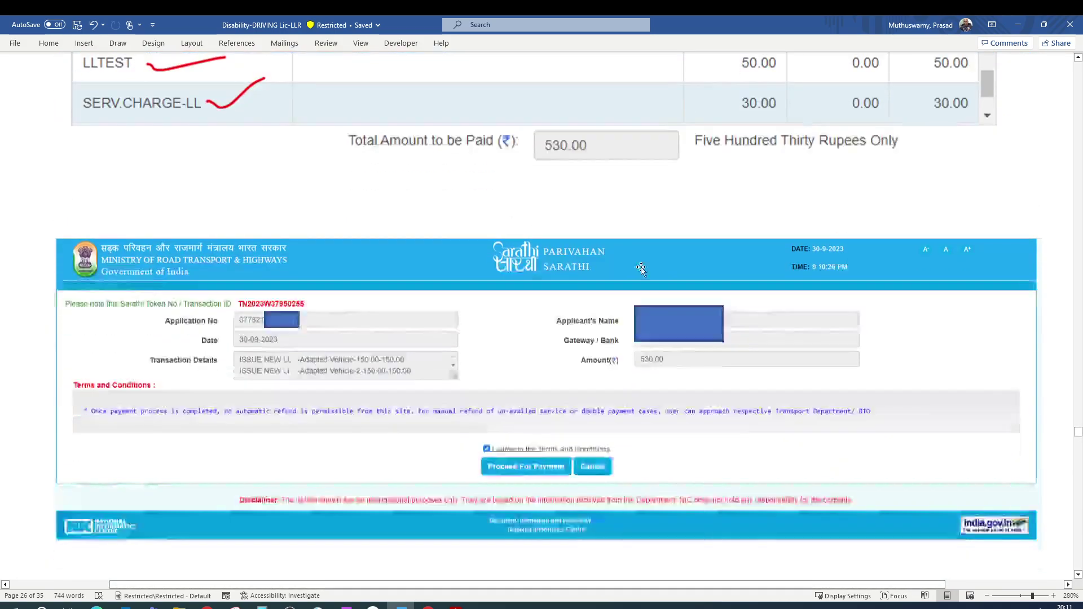
scroll(383, 301, "down", 10)
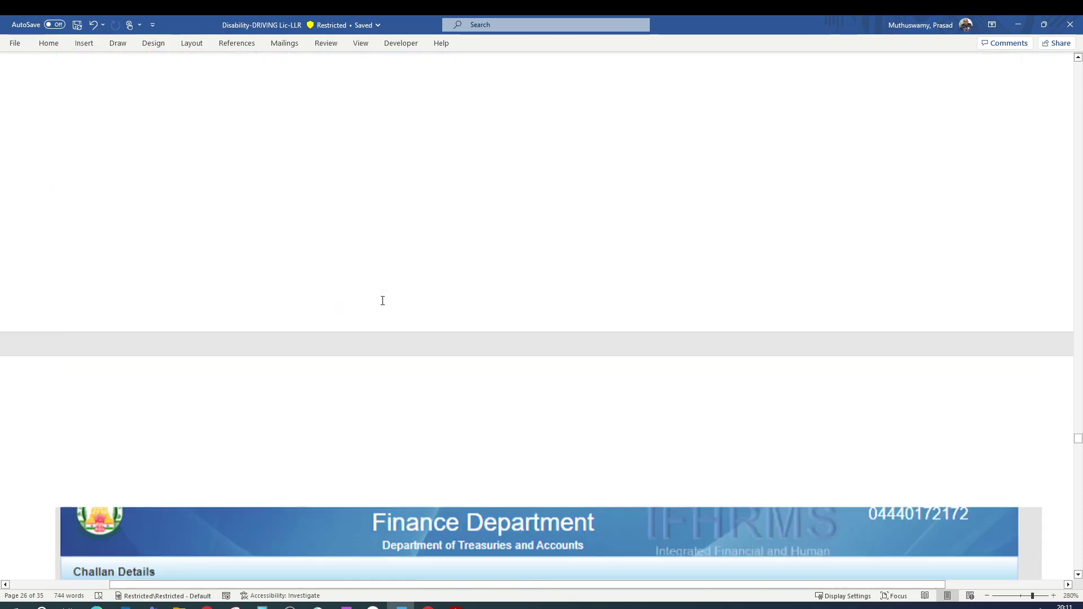
scroll(575, 304, "down", 20)
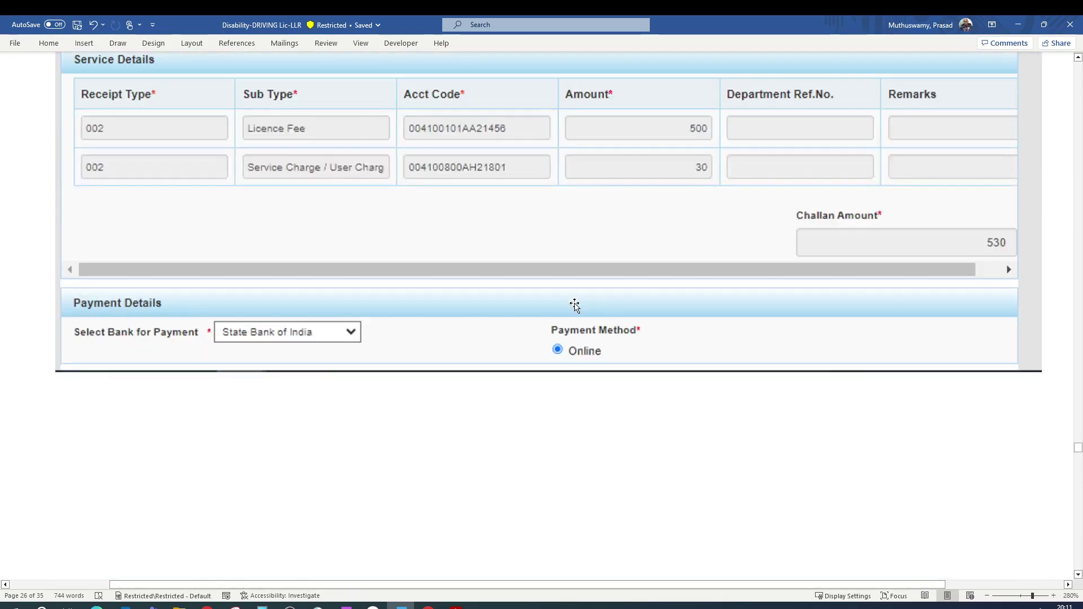
scroll(572, 304, "down", 15)
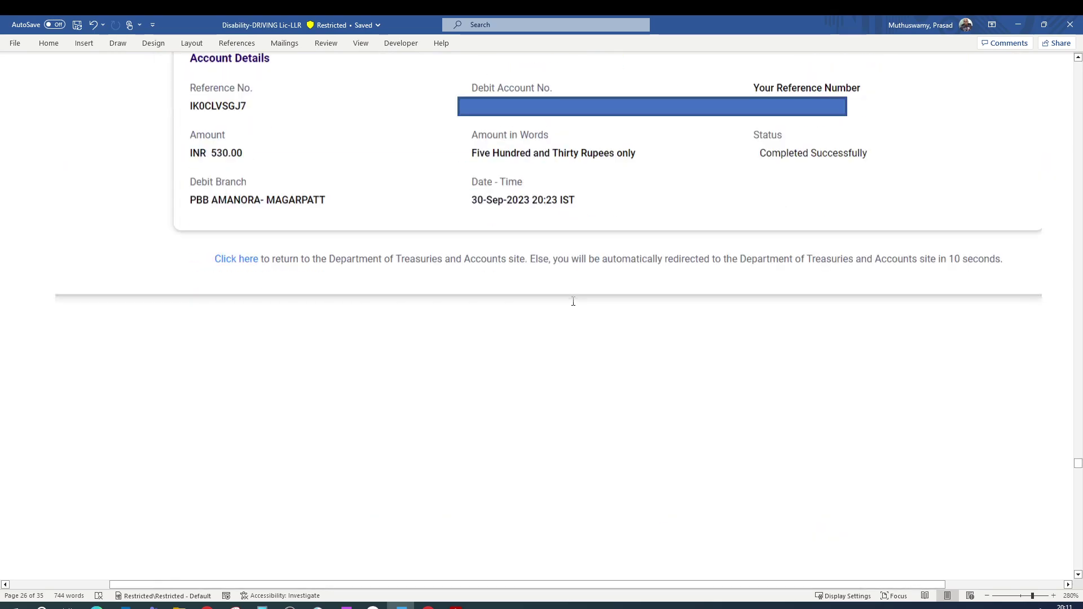
scroll(539, 338, "up", 5)
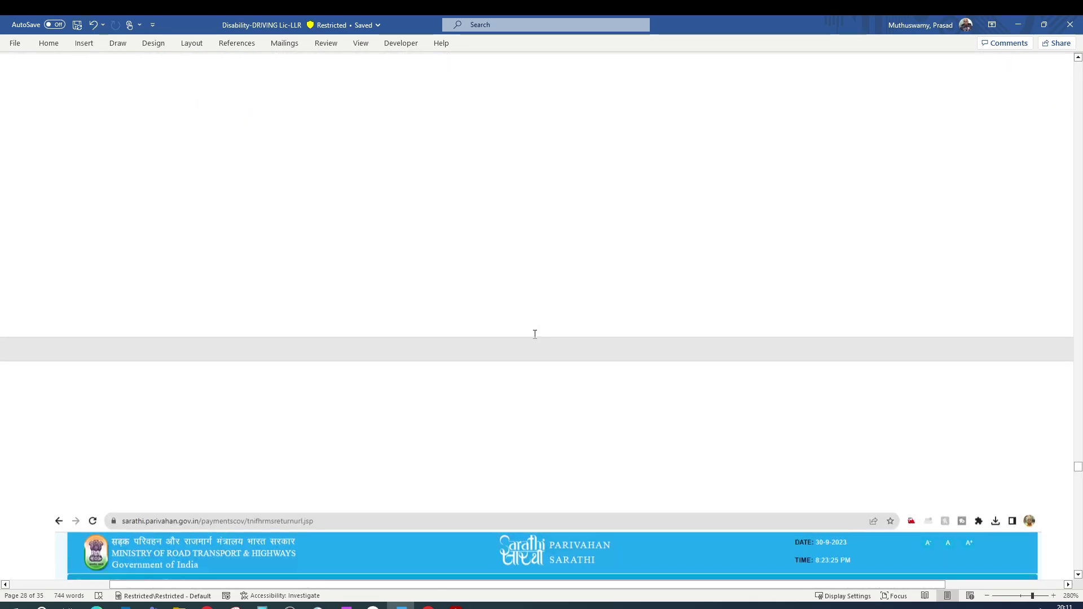
Examine the Transport Department e-Receipt's office and bank details, fee table and note about visiting the office.
scroll(530, 322, "down", 10)
scroll(530, 322, "down", 6)
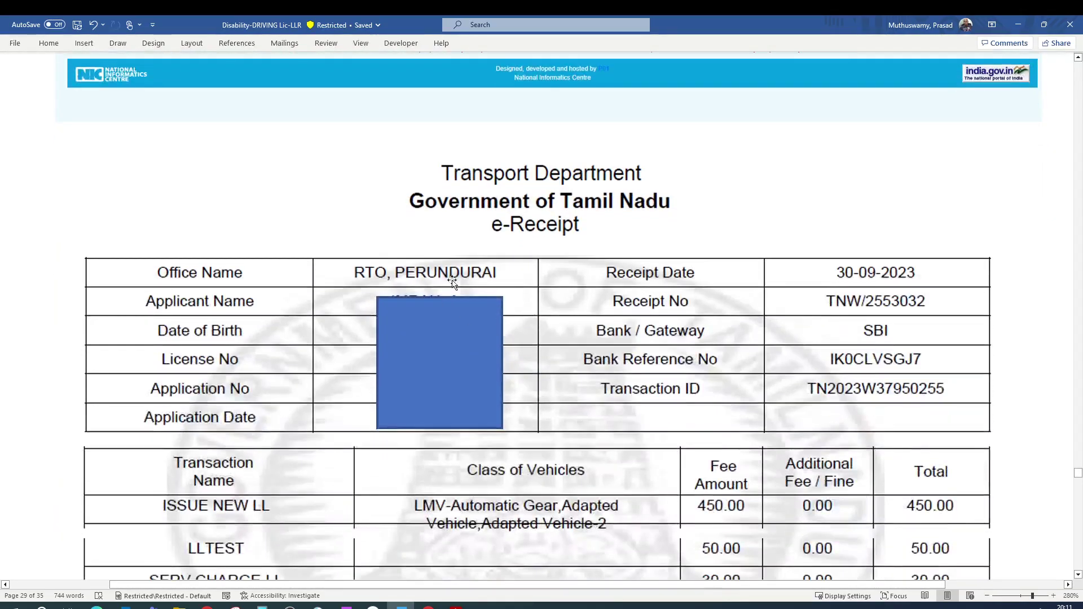
scroll(568, 277, "up", 3)
scroll(568, 278, "down", 5)
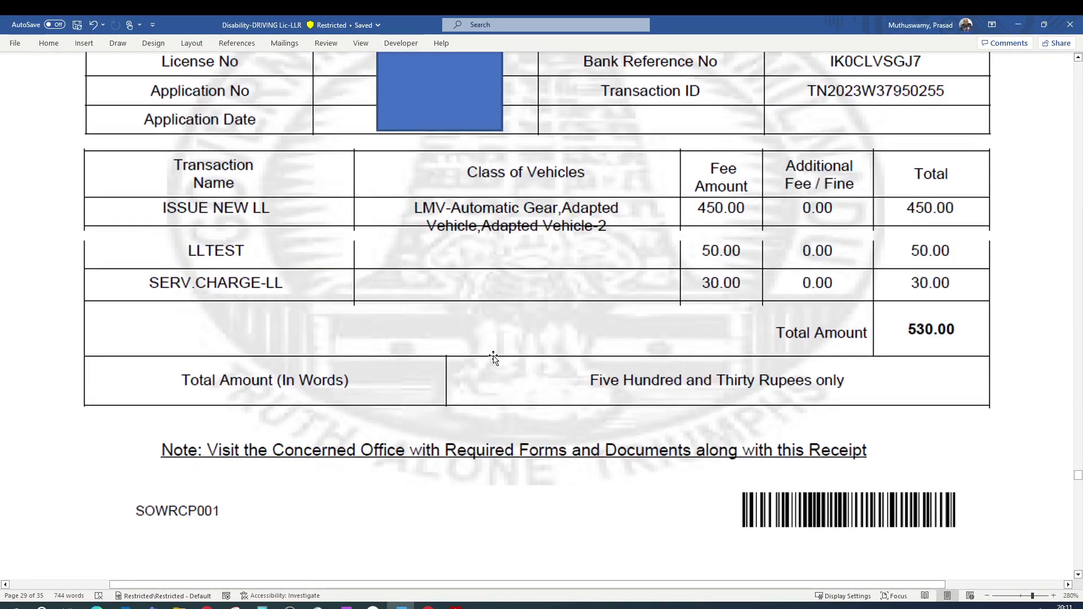
scroll(495, 358, "down", 5)
scroll(495, 358, "up", 10)
scroll(495, 359, "down", 3)
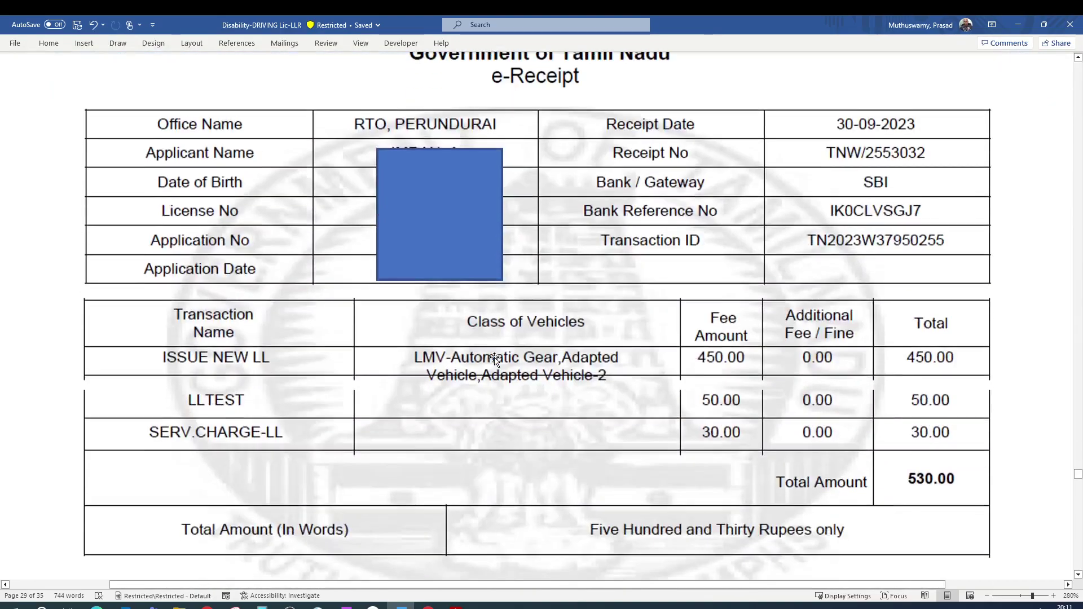
scroll(494, 359, "down", 3)
Review the application status page after payment, including the completed flows table and the current processing stage.
scroll(495, 359, "down", 10)
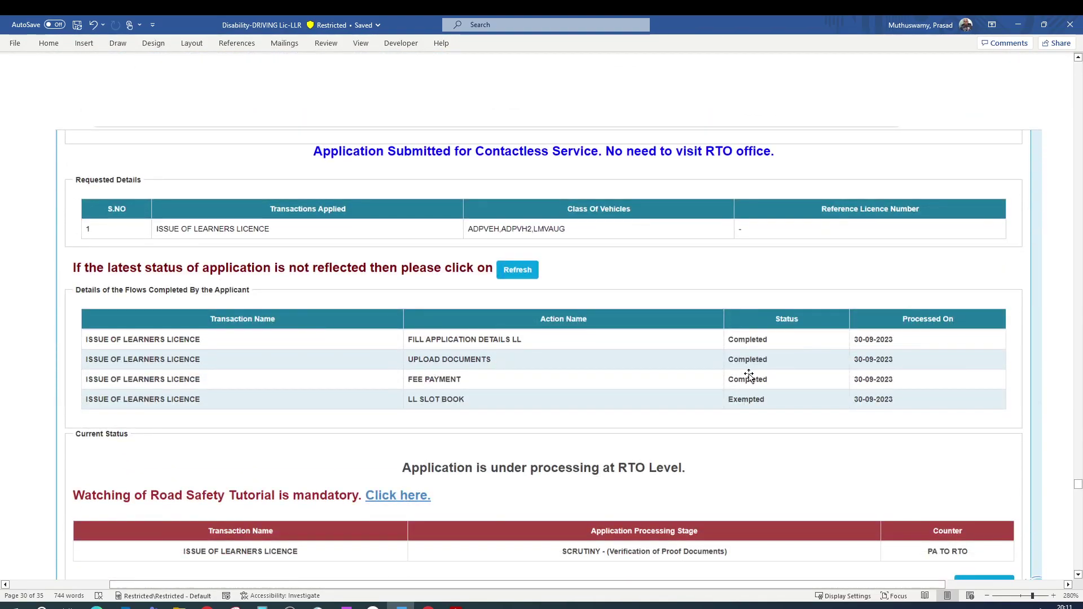
scroll(578, 429, "down", 3)
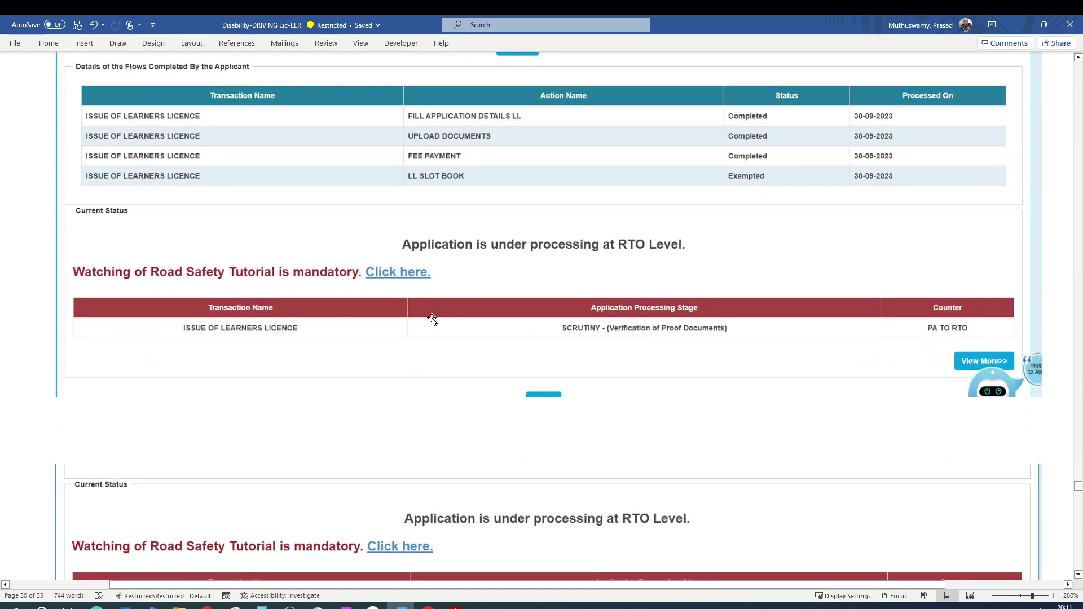
scroll(413, 382, "down", 3)
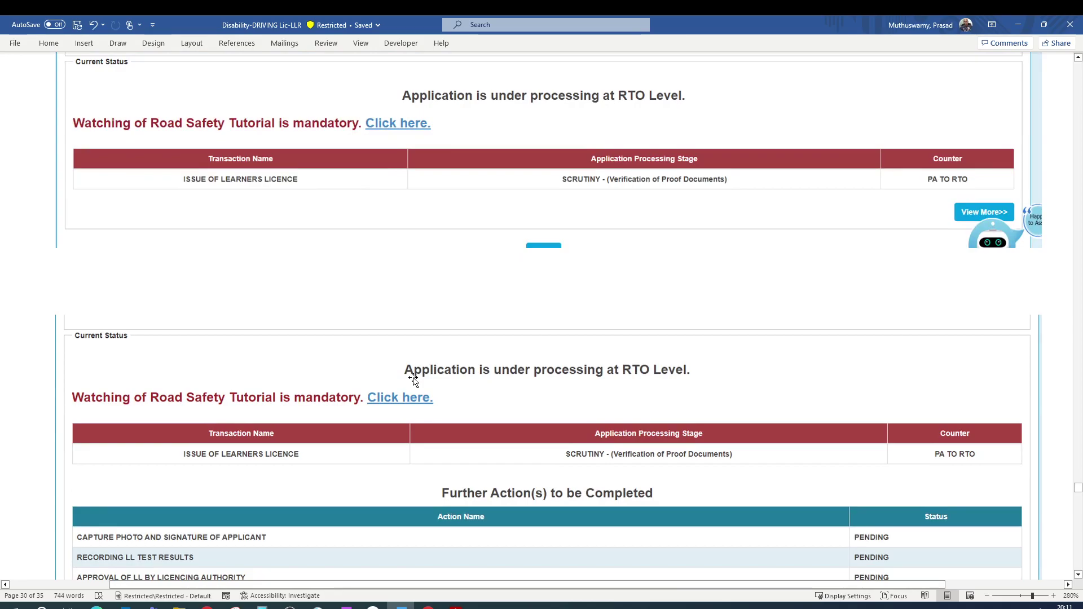
scroll(413, 382, "up", 3)
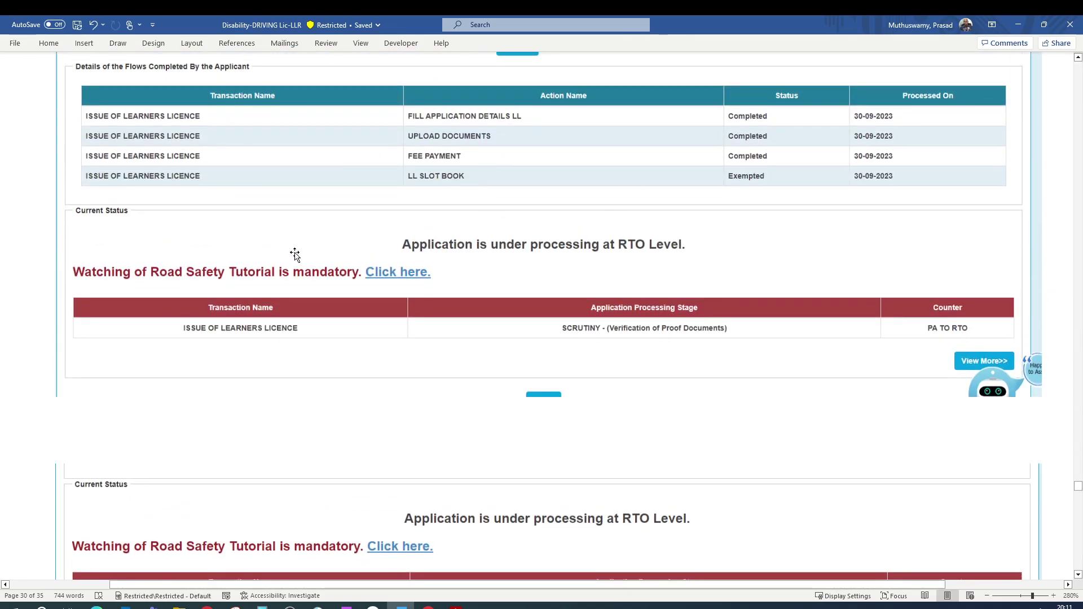
scroll(384, 350, "down", 5)
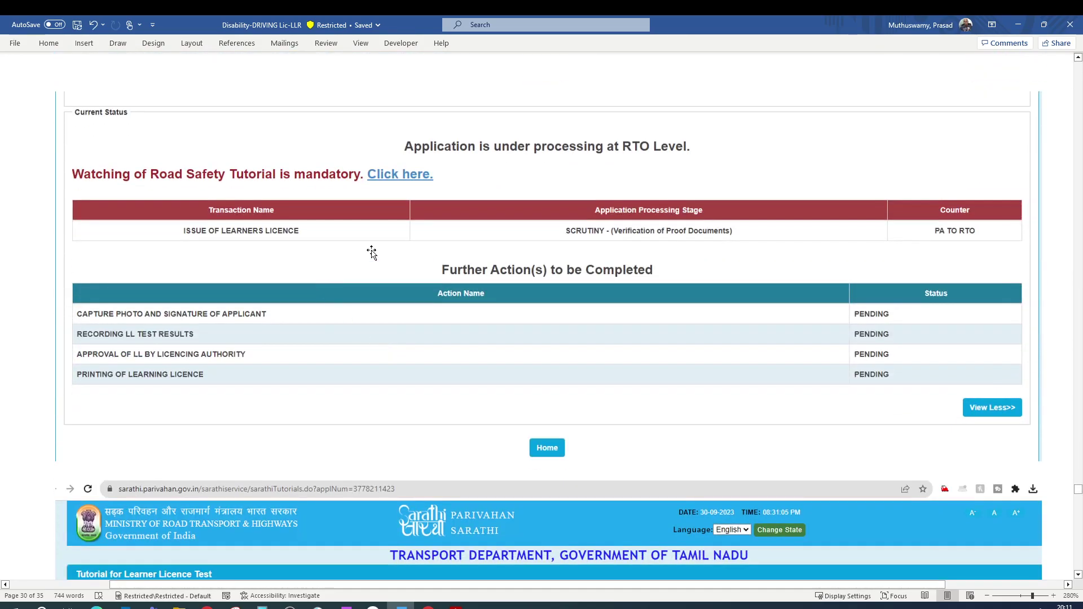
scroll(181, 329, "up", 6)
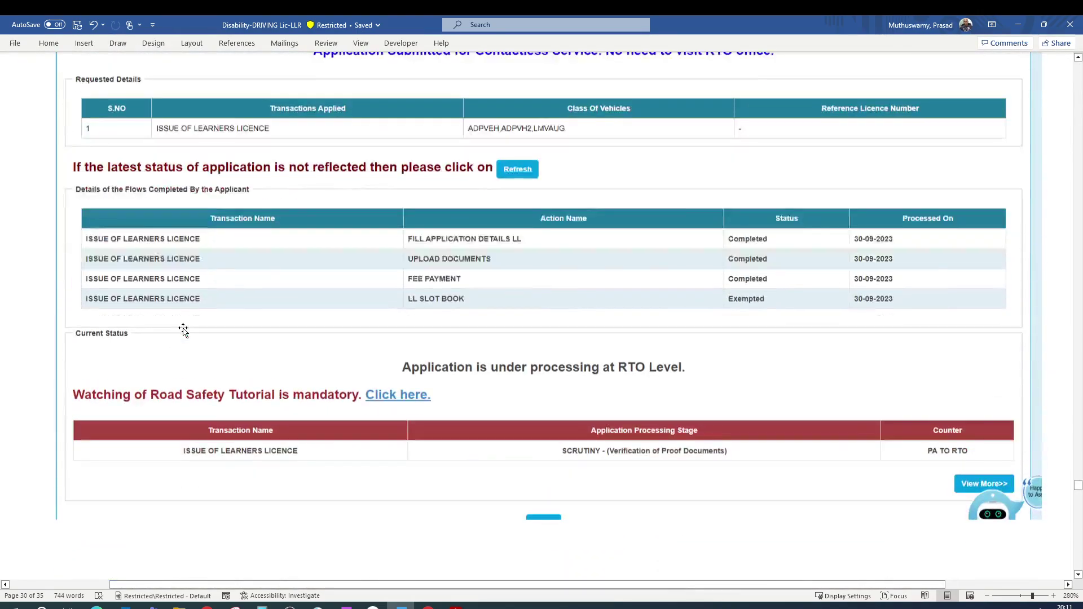
Check the list of further actions to be completed and the road safety tutorial's OTP request page.
scroll(211, 366, "down", 4)
scroll(211, 366, "down", 4)
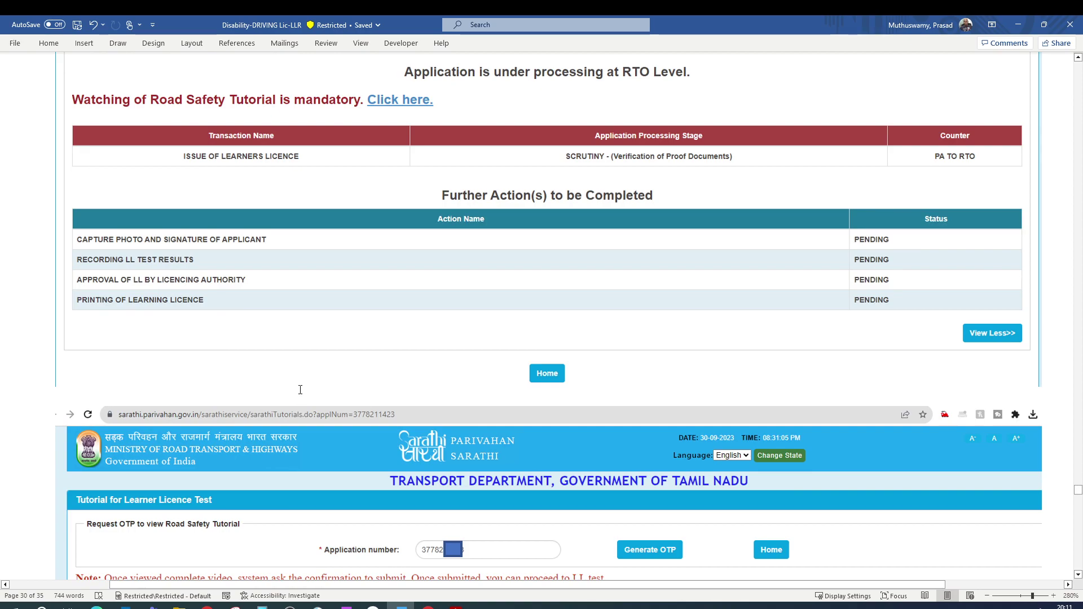
scroll(299, 388, "down", 3)
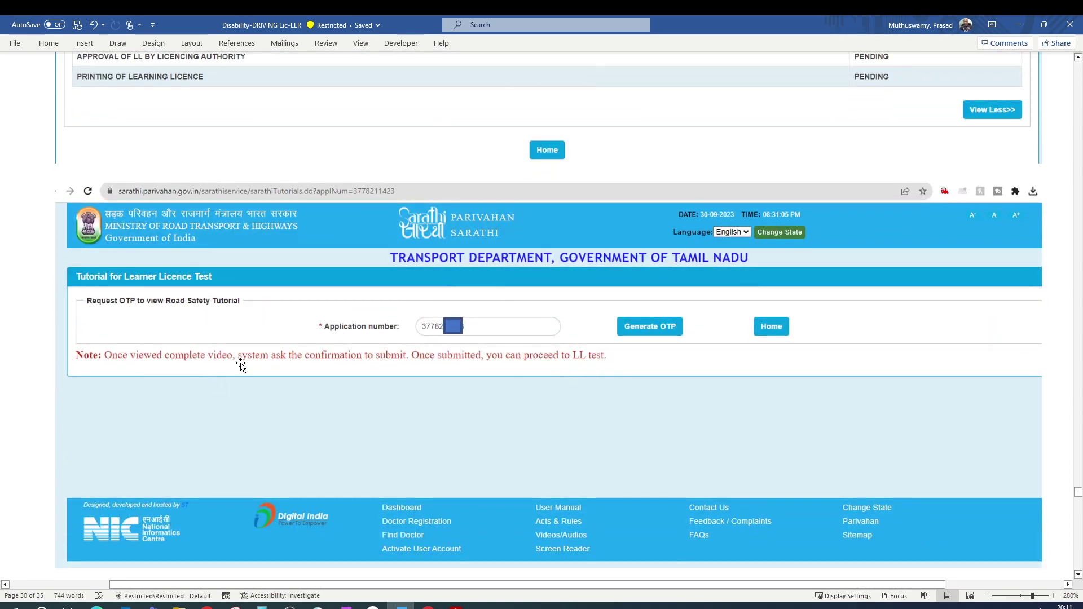
scroll(395, 371, "up", 4)
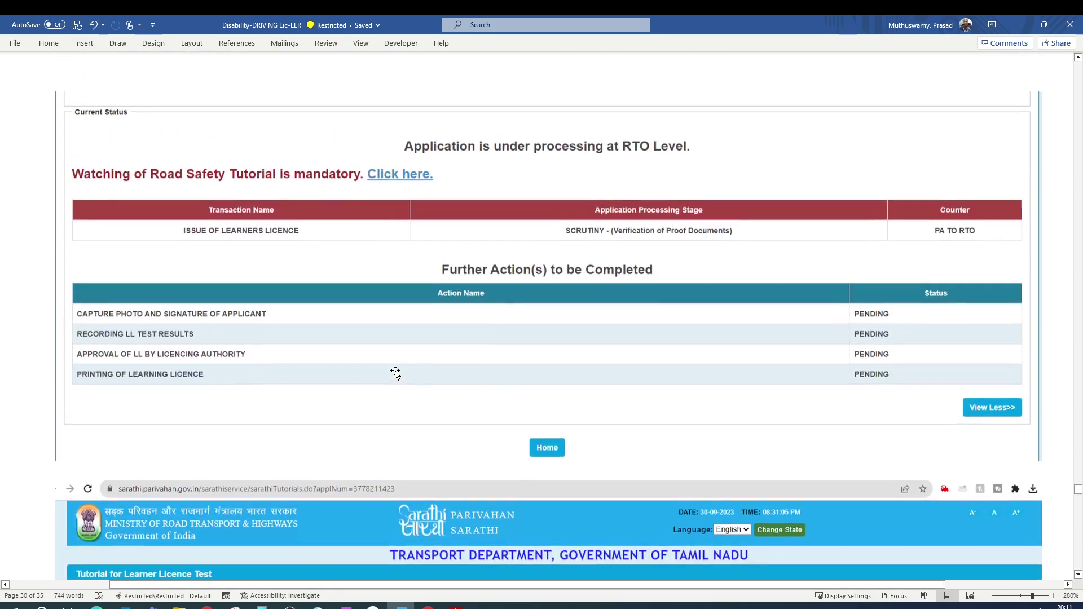
scroll(215, 217, "up", 1)
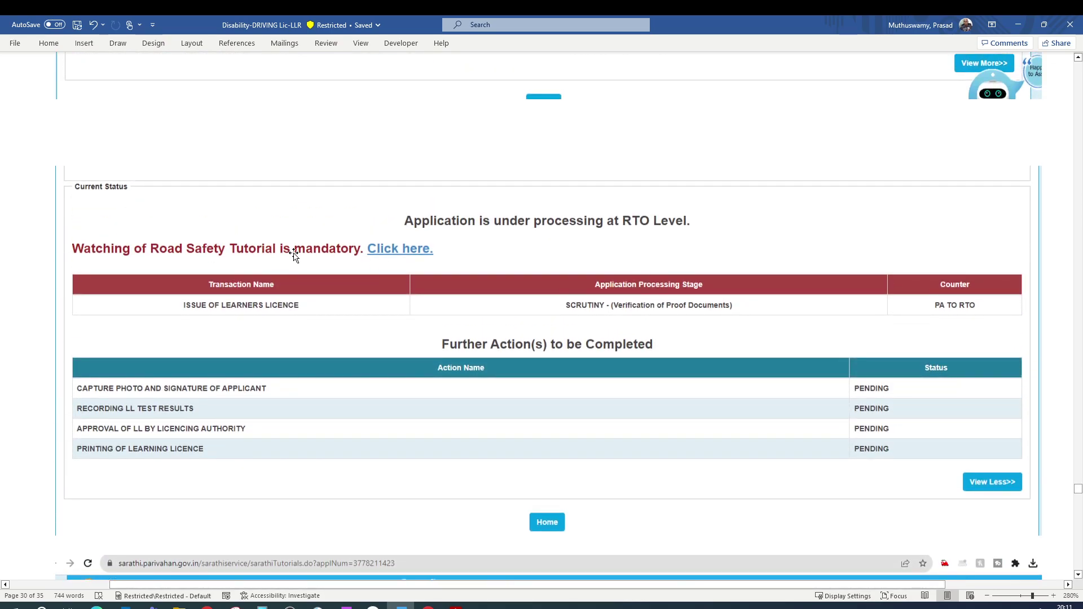
Read the Application Status page's applicant details, notes and requested vehicle classes.
scroll(409, 249, "down", 15)
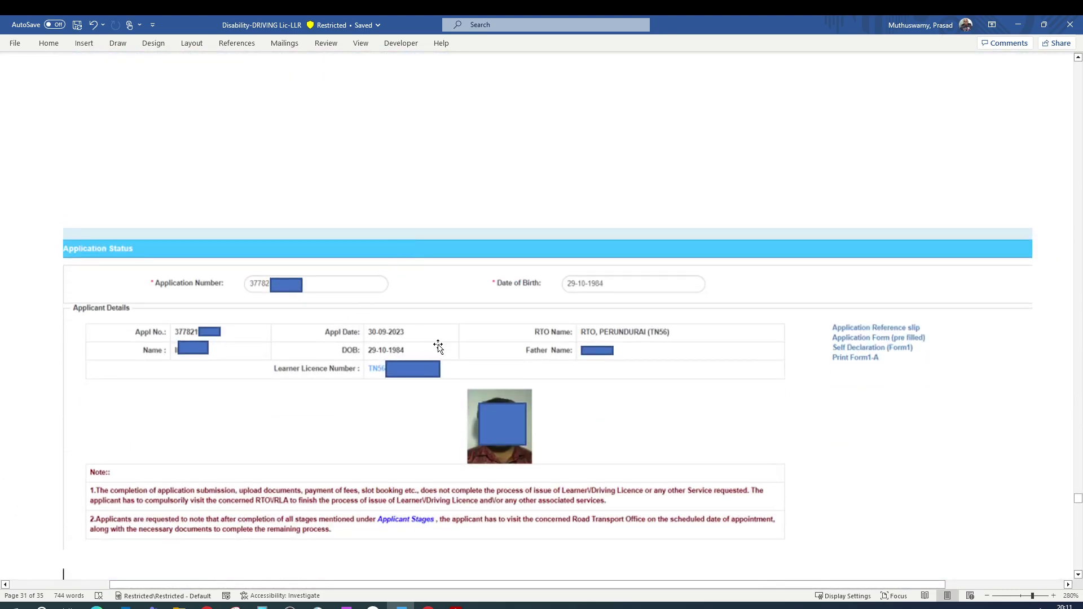
scroll(439, 346, "down", 3)
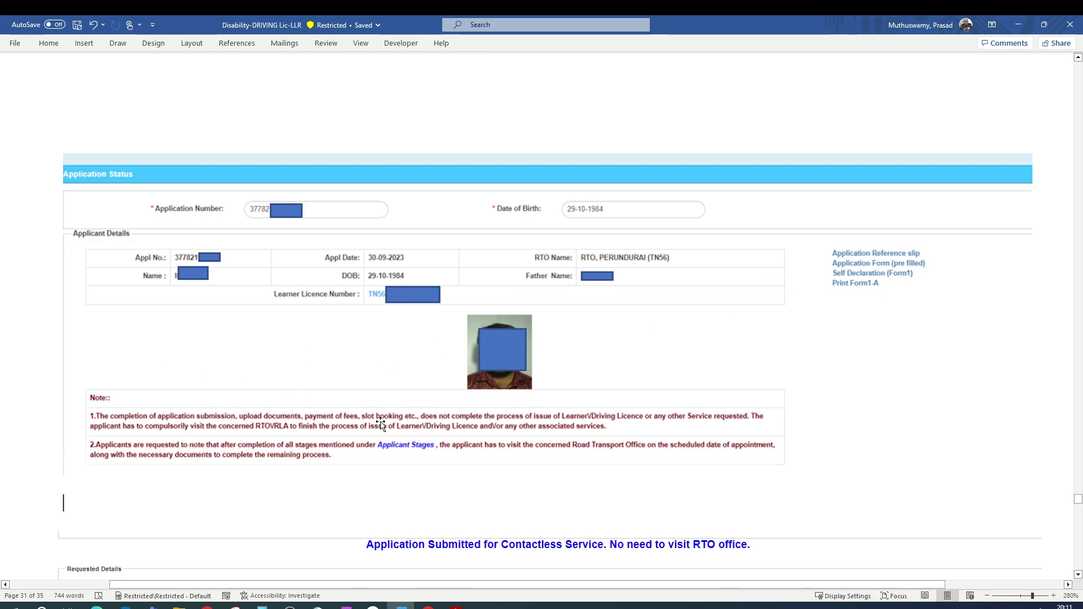
scroll(601, 429, "down", 6)
scroll(619, 416, "down", 12)
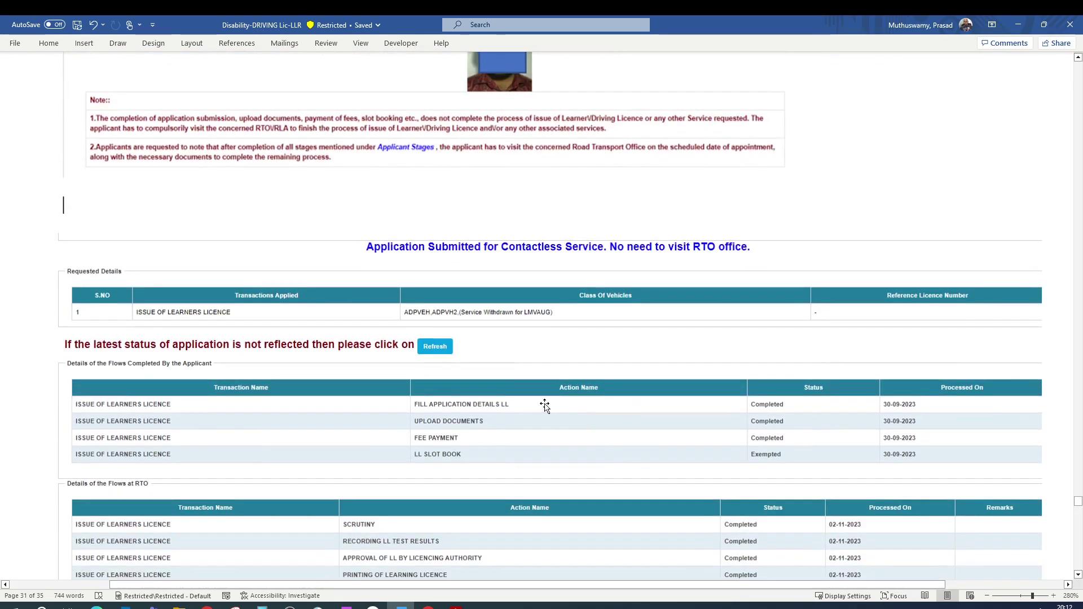
Examine the flow tables for the applicant and the RTO, the licence approval section and the test result.
scroll(544, 405, "down", 6)
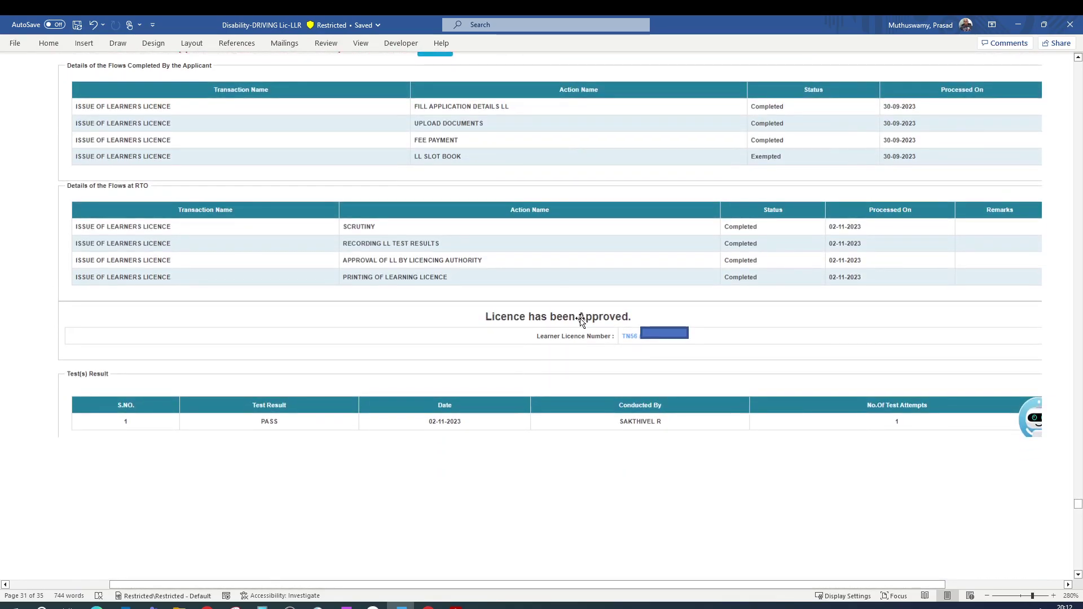
scroll(541, 319, "up", 3)
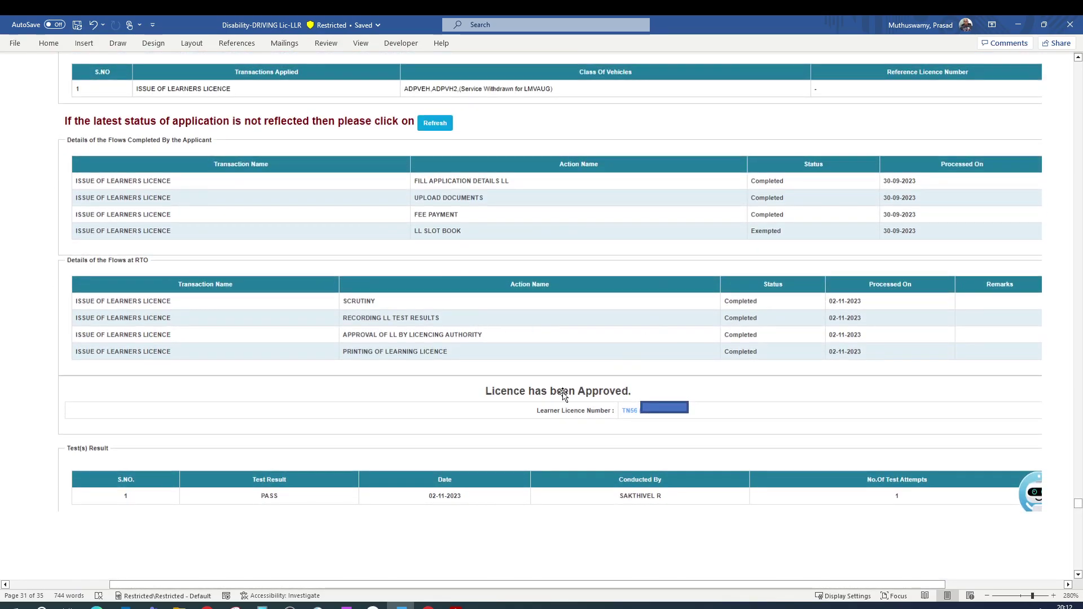
scroll(561, 394, "up", 3)
scroll(370, 433, "up", 1)
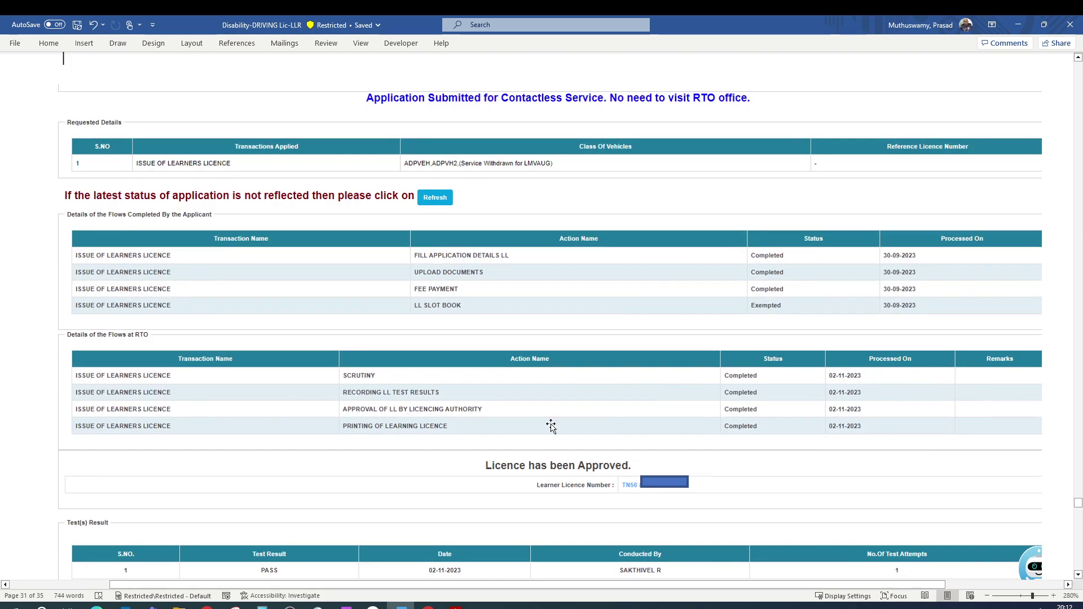
scroll(418, 256, "down", 9)
scroll(421, 292, "up", 9)
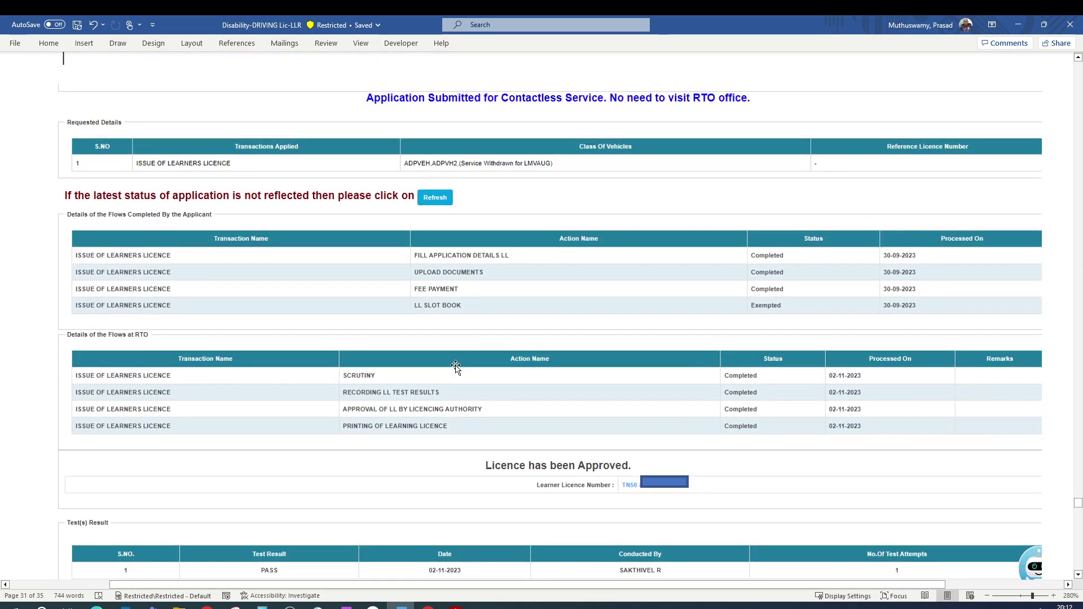
scroll(456, 367, "down", 6)
scroll(455, 367, "down", 6)
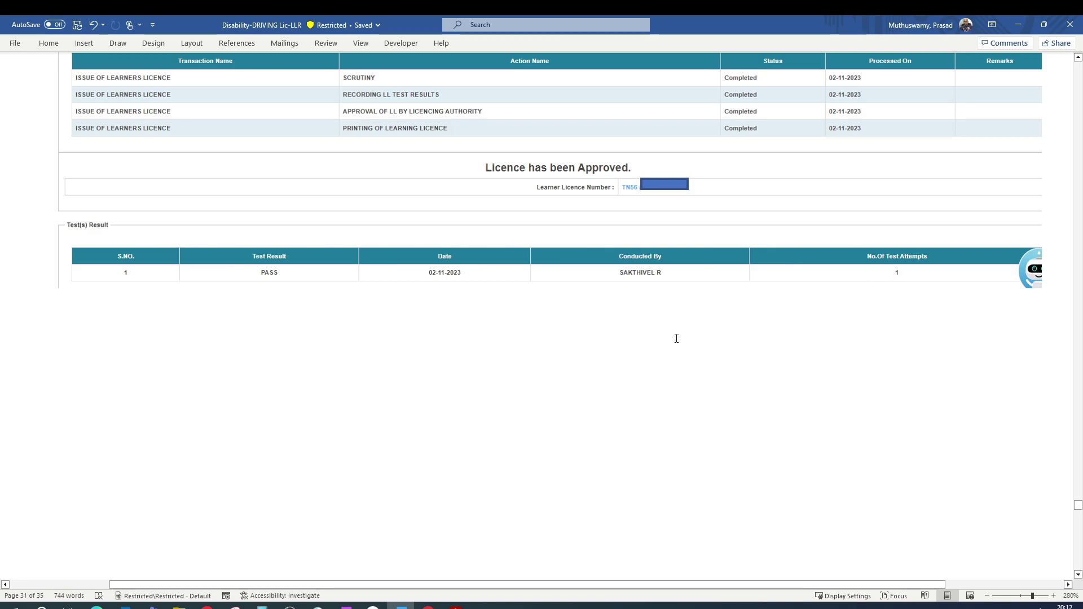
View the sample Form 3 learner's licence and its holder details section.
scroll(676, 338, "down", 9)
scroll(502, 315, "down", 20)
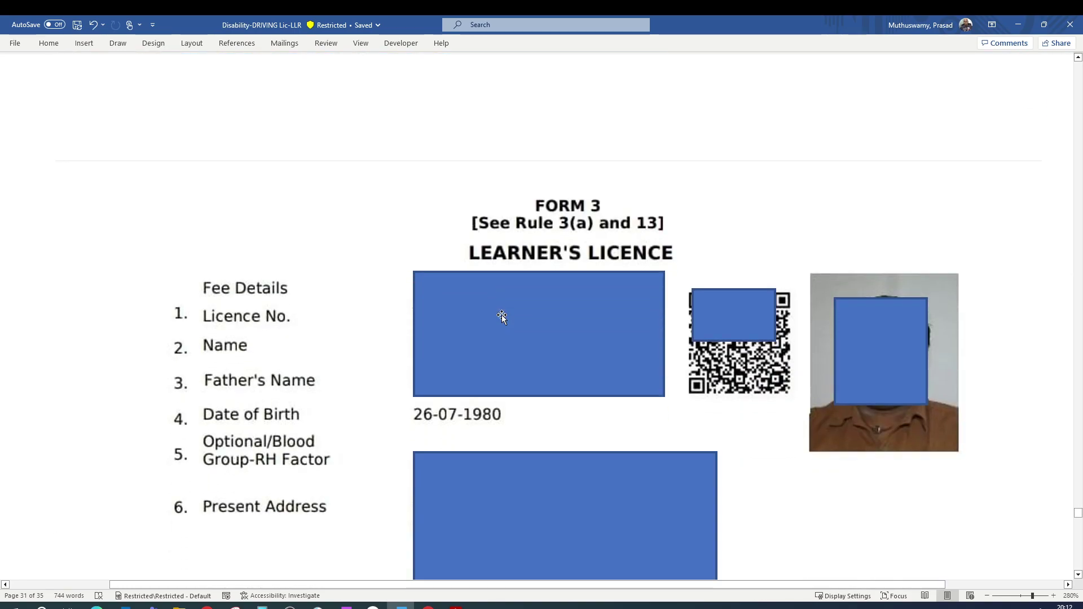
scroll(508, 290, "up", 4)
scroll(522, 339, "down", 10)
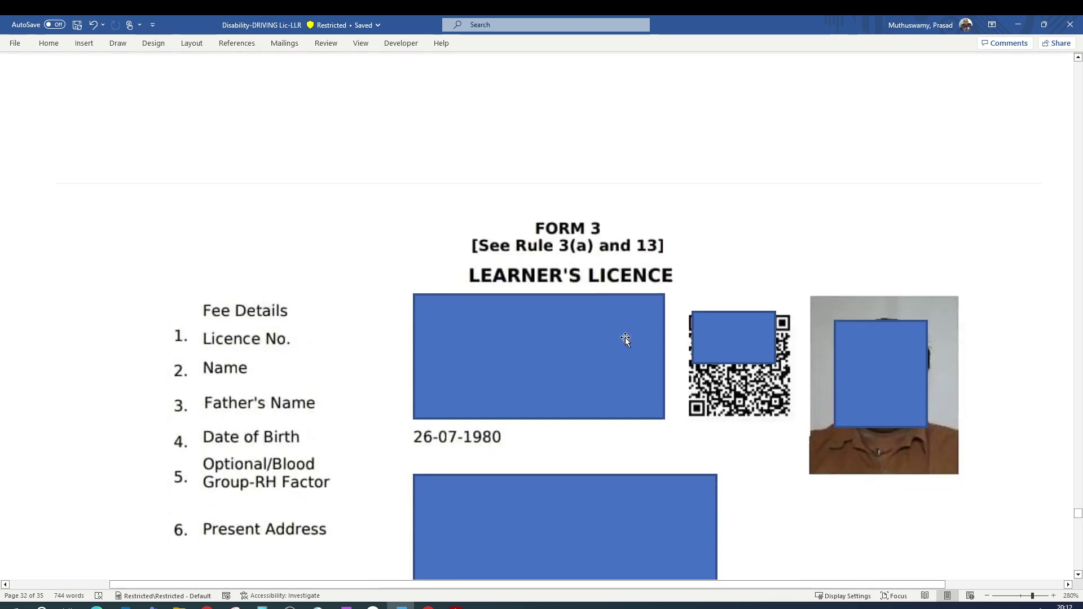
Read the sample licence's permitted vehicle classes, test and medical exemption clauses, validity period and warning text.
scroll(505, 398, "down", 3)
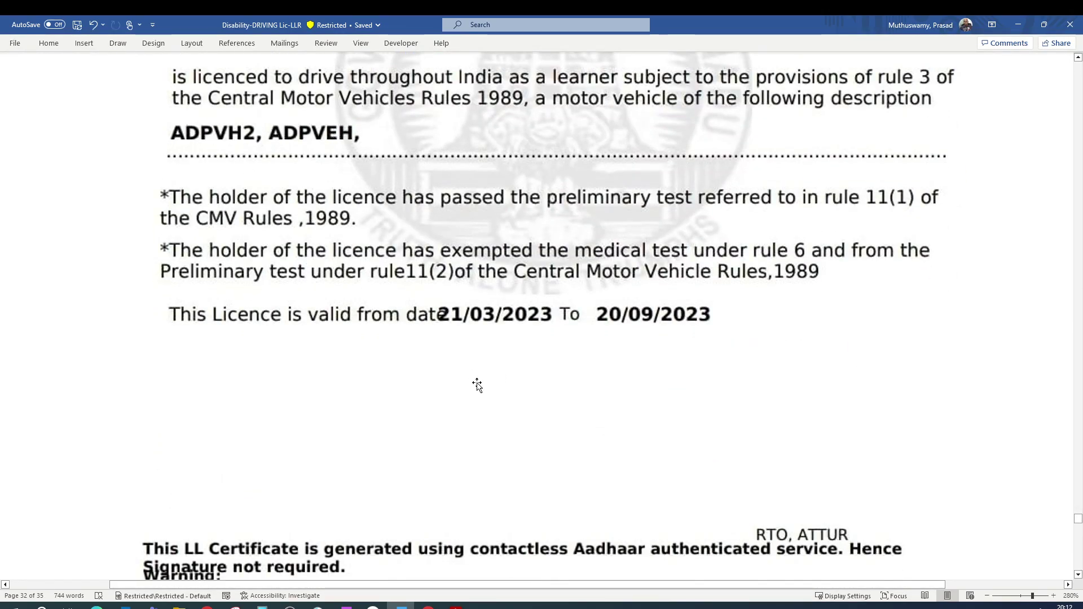
scroll(478, 385, "down", 3)
scroll(646, 365, "down", 3)
scroll(645, 365, "up", 4)
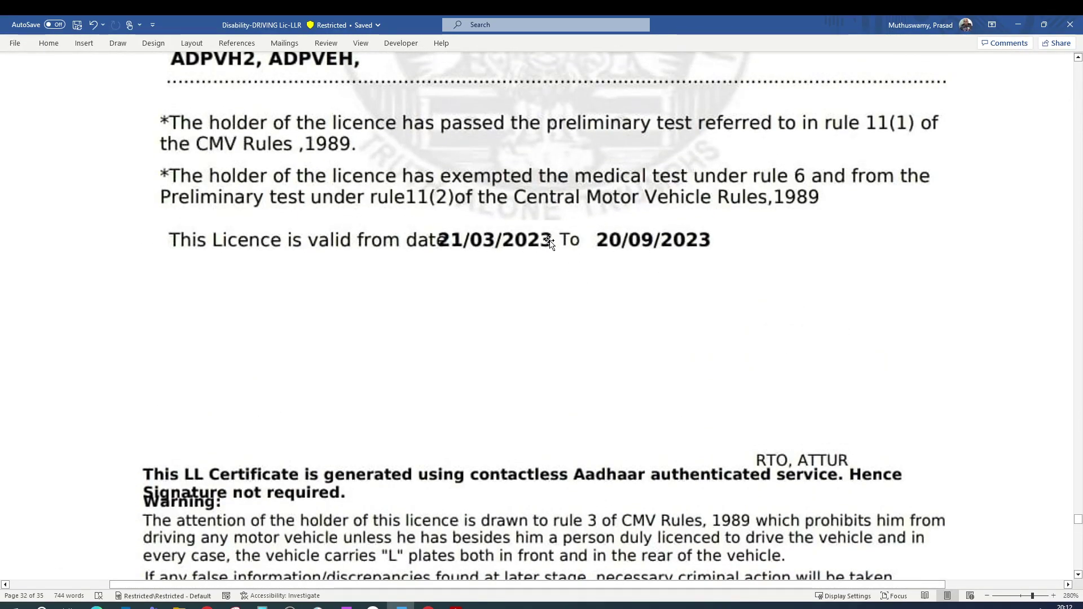
scroll(549, 243, "up", 5)
scroll(542, 496, "down", 3)
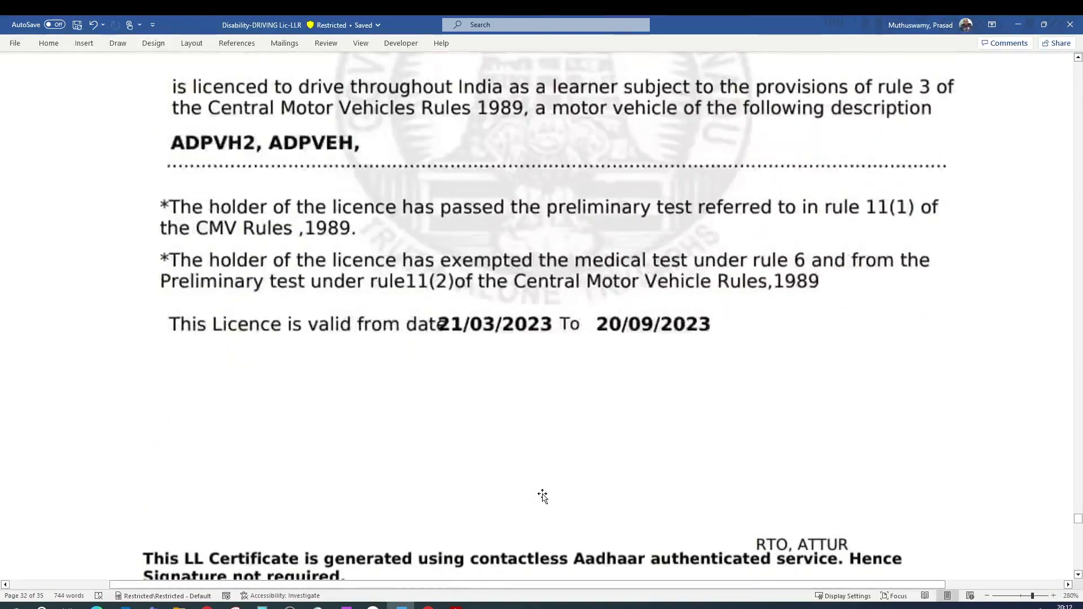
Read the sample licence's signature note and warning, and the Sarathi notice on when to apply for the DL.
scroll(542, 495, "down", 1)
scroll(539, 479, "down", 3)
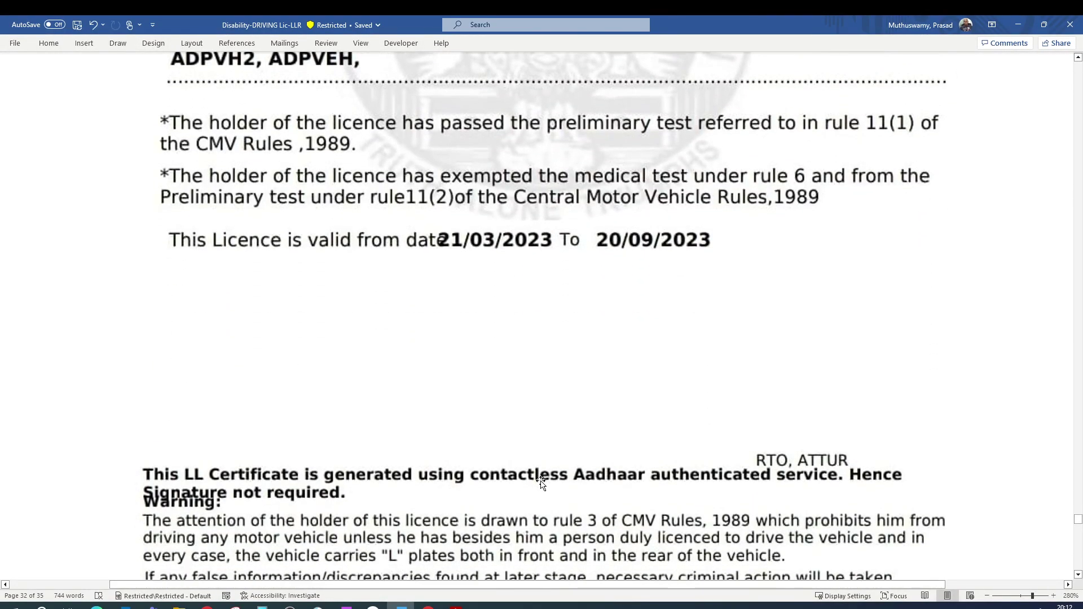
scroll(535, 467, "down", 15)
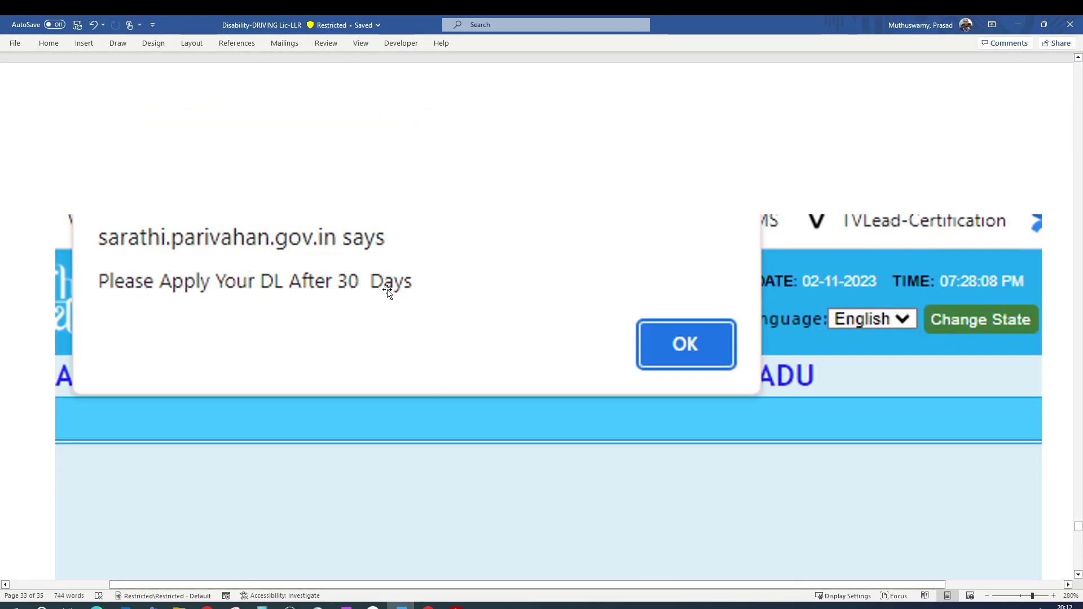
scroll(314, 337, "down", 6)
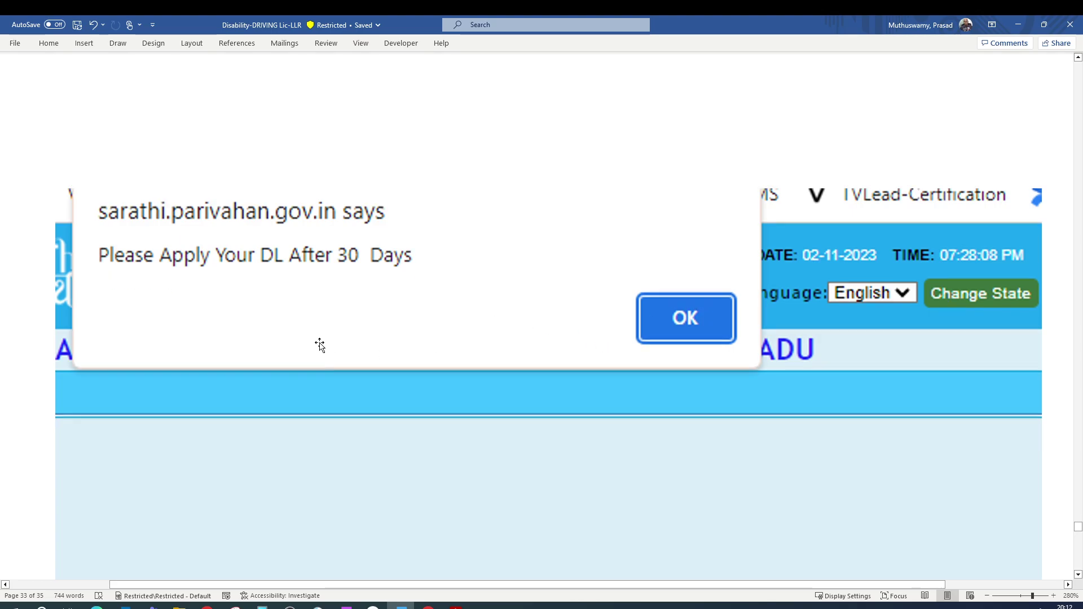
scroll(401, 296, "down", 2)
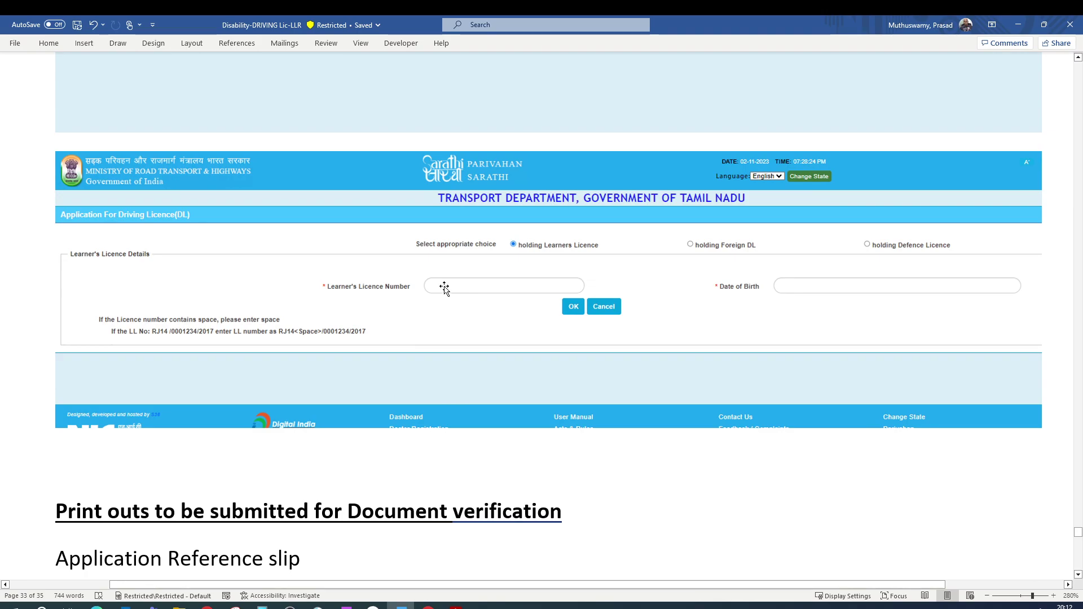
Review the list of print outs for document verification, highlighting the "Fee payment receipt" line.
scroll(452, 291, "down", 3)
scroll(394, 338, "down", 1)
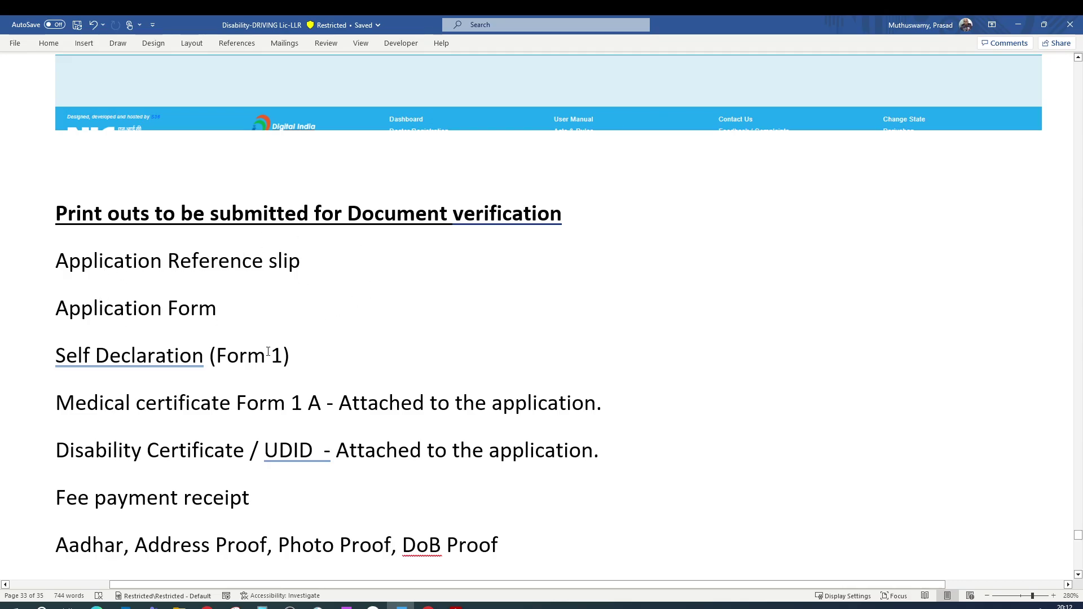
scroll(268, 350, "down", 2)
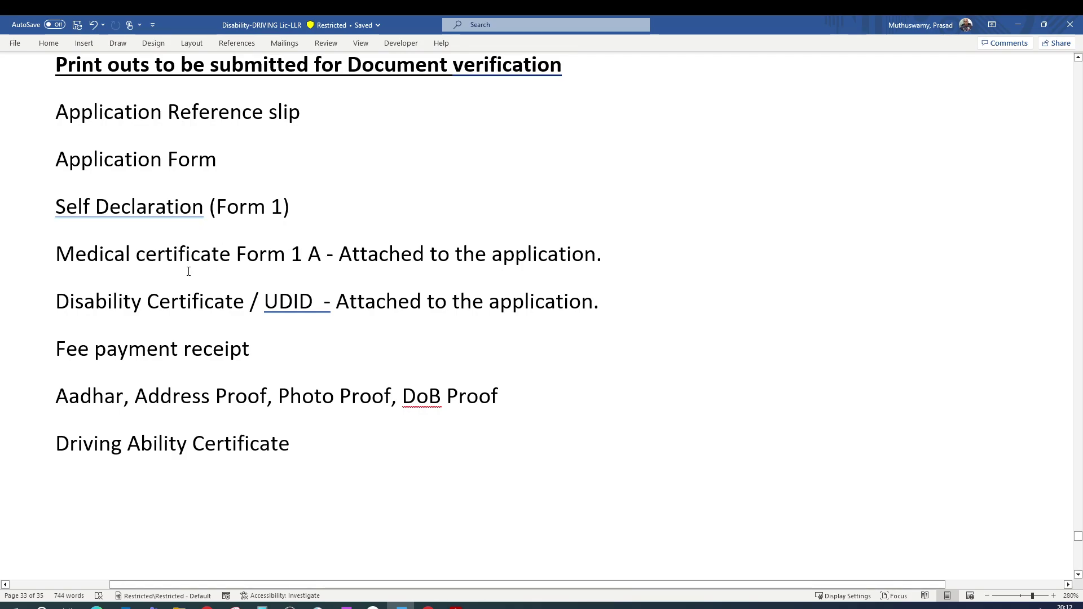
triple_click(194, 355)
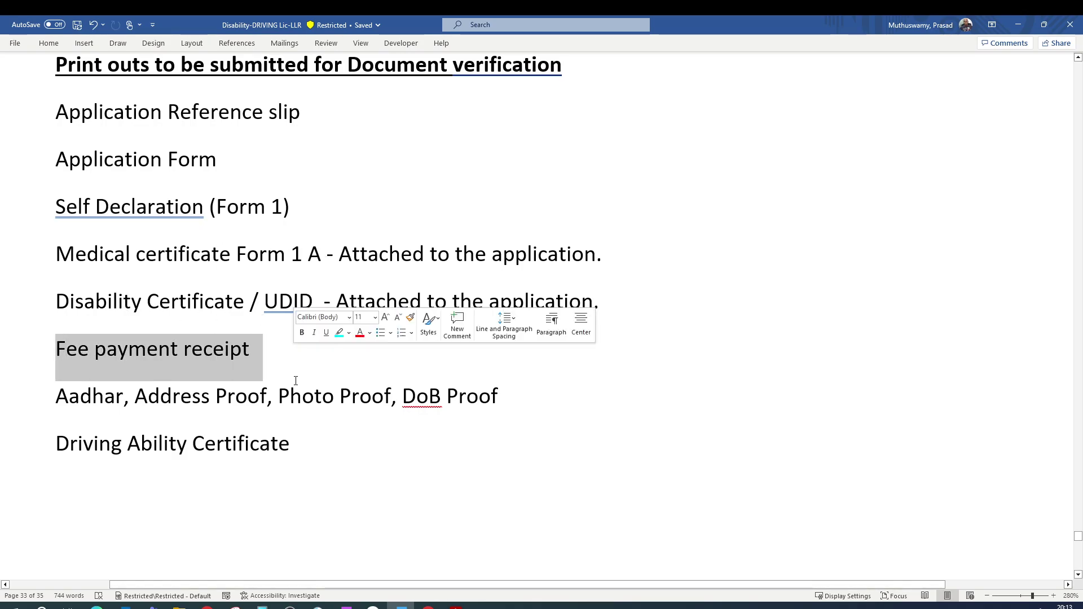
left_click(290, 396)
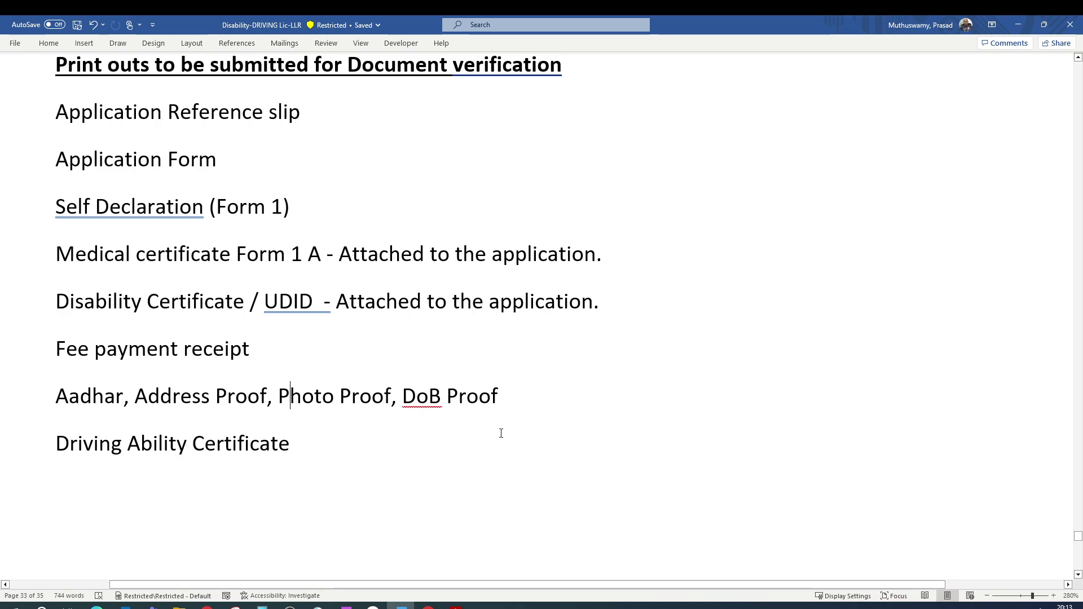
scroll(105, 275, "down", 3)
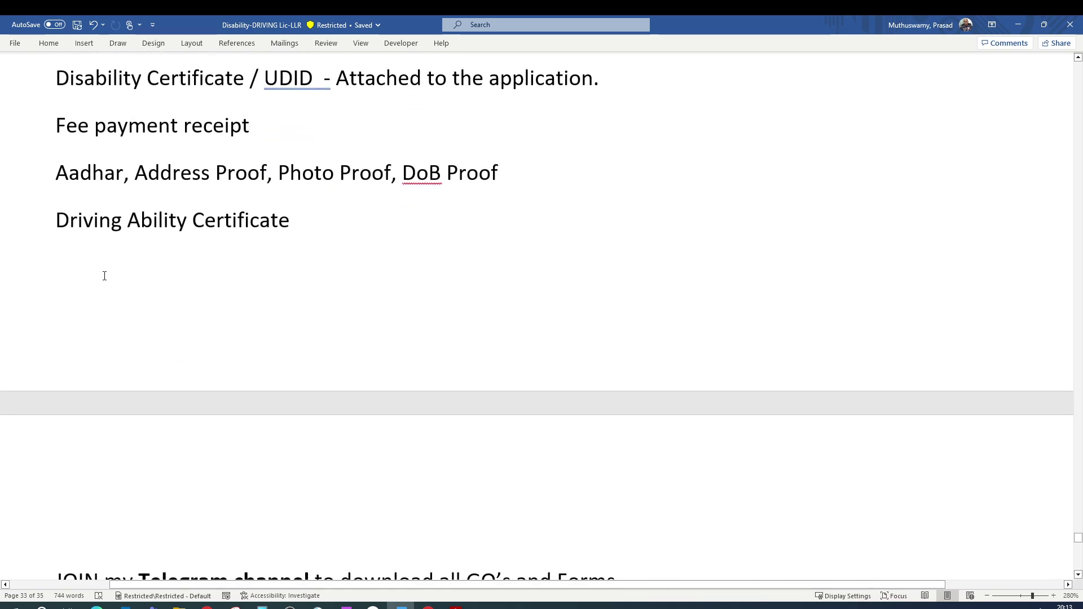
Highlight the "Driving Ability Certificate" line and go over the print-out list again from its heading.
triple_click(83, 222)
scroll(354, 316, "up", 4)
scroll(220, 261, "down", 5)
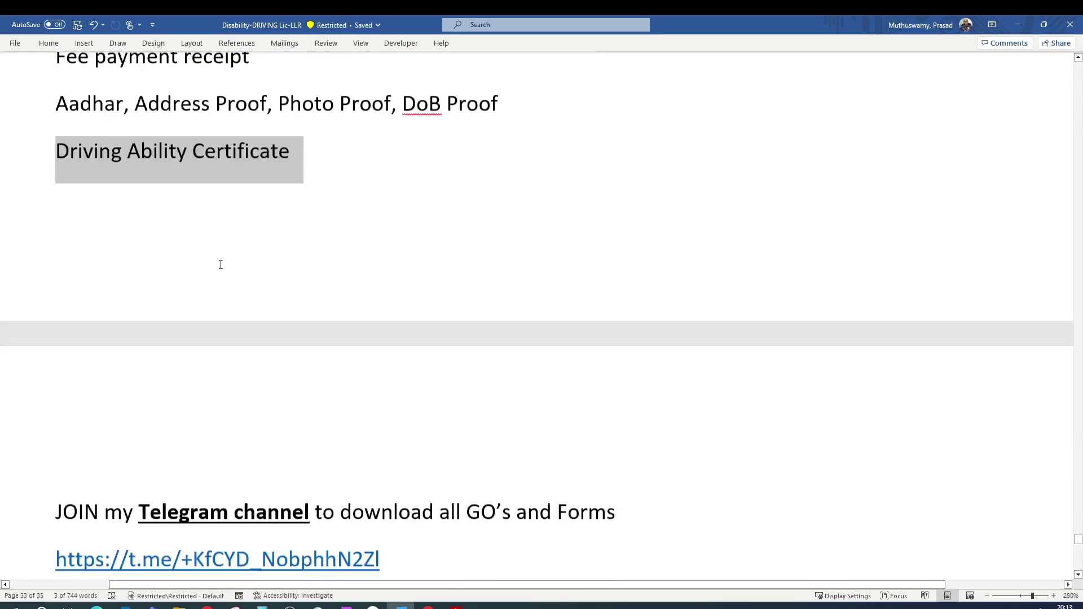
scroll(220, 264, "down", 3)
scroll(220, 263, "up", 10)
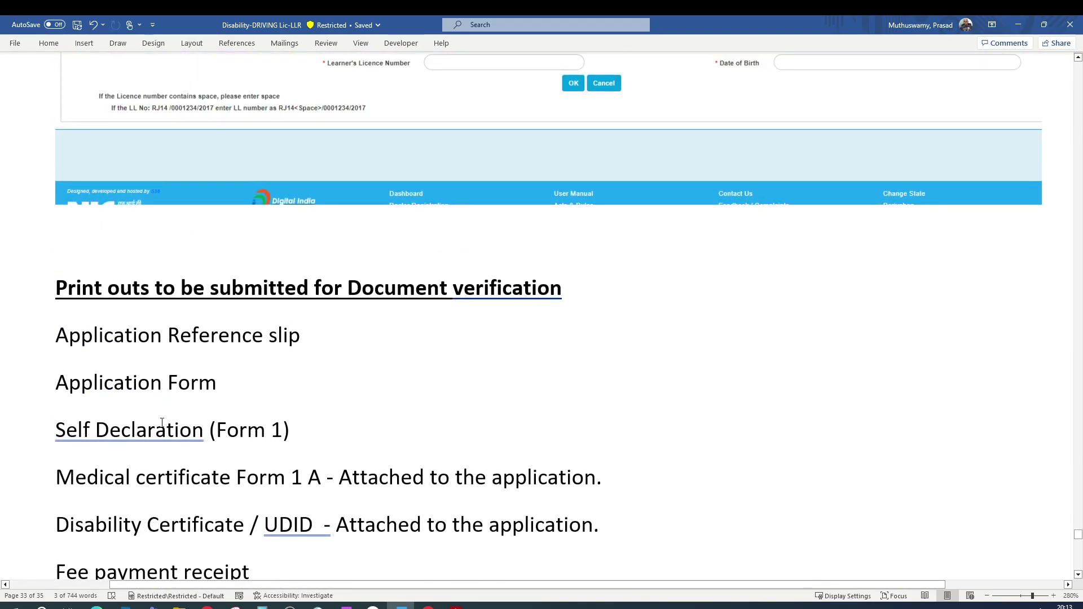
scroll(162, 423, "down", 2)
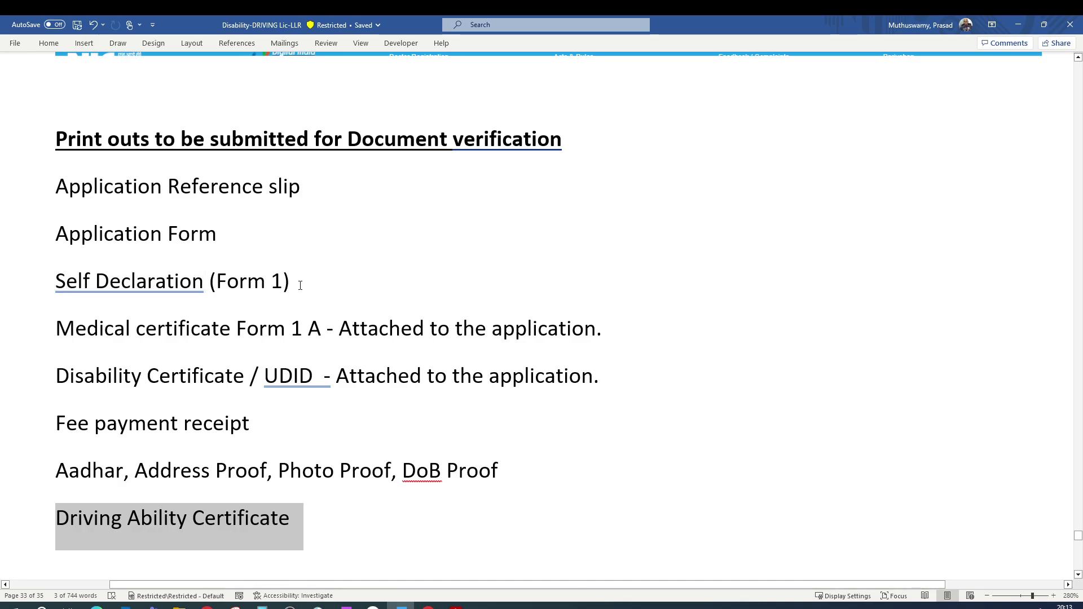
scroll(220, 326, "down", 1)
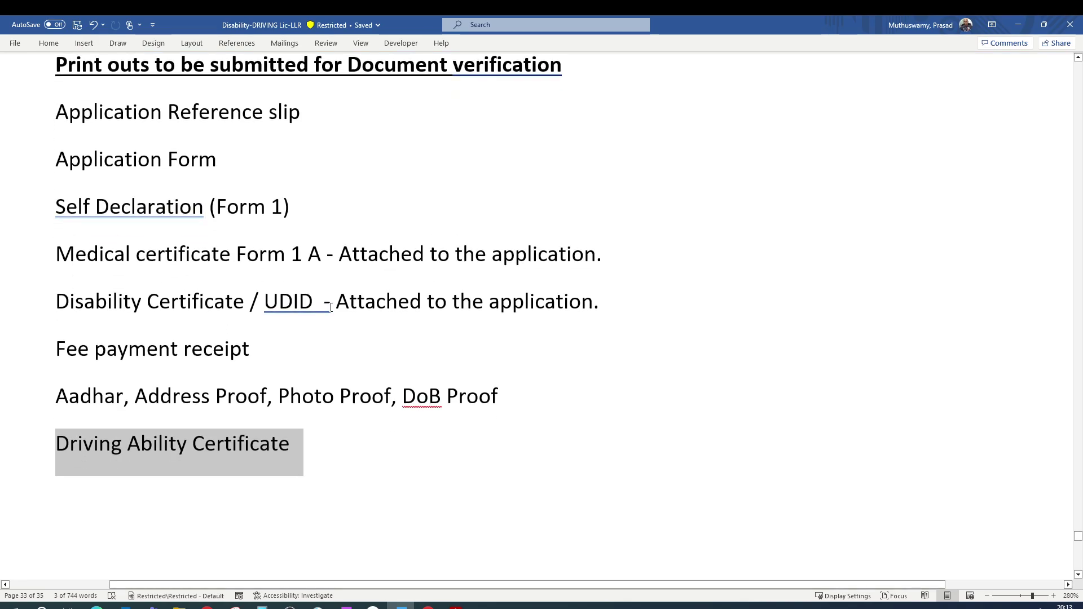
View the Telegram channel link for GO's and forms and the driving licence keywords below it.
scroll(483, 363, "down", 6)
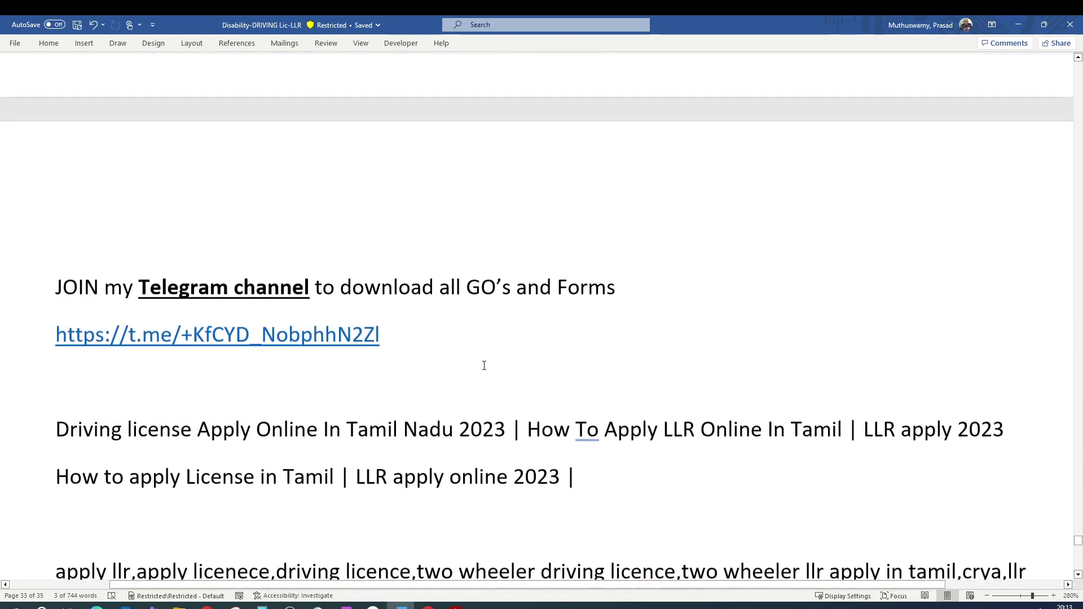
scroll(196, 357, "down", 2)
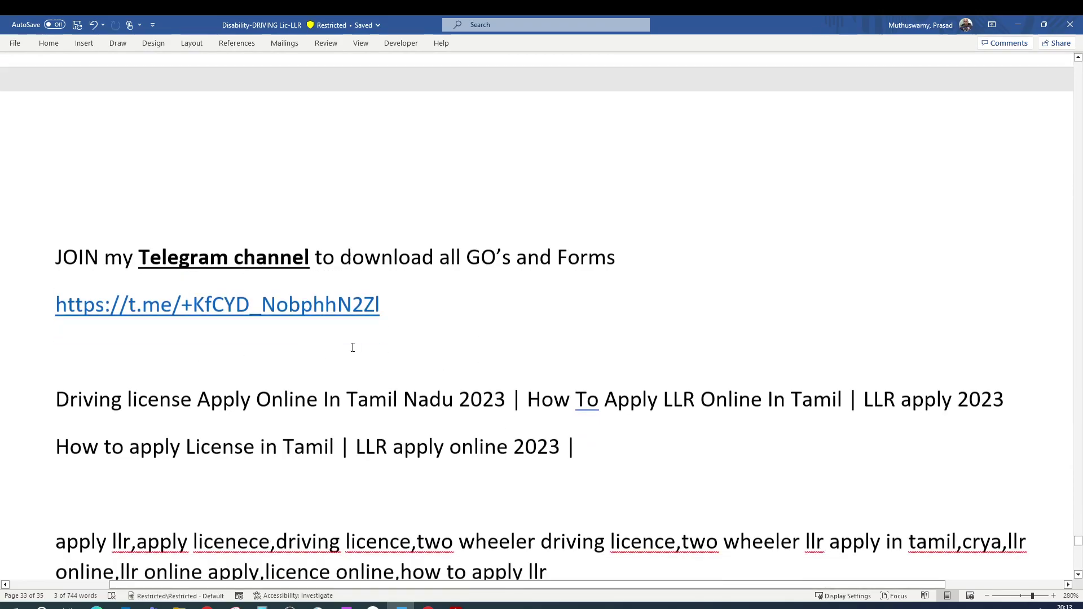
scroll(441, 332, "down", 3)
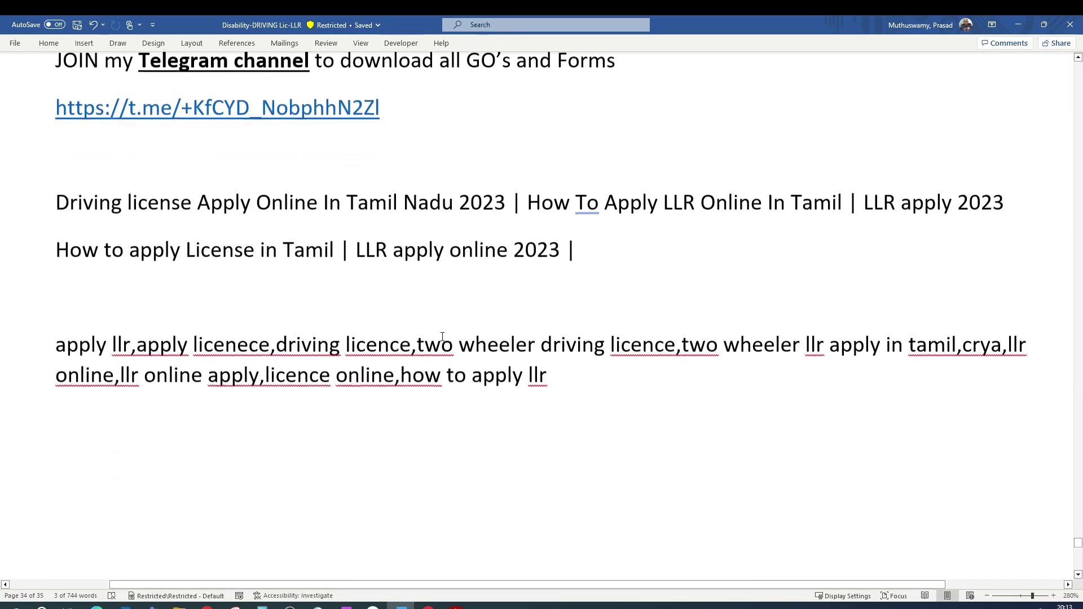
scroll(442, 340, "up", 8)
Minimise the document, switch to Chrome and check the Commissionerate for Welfare and eKYC Form pages.
left_click(1019, 25)
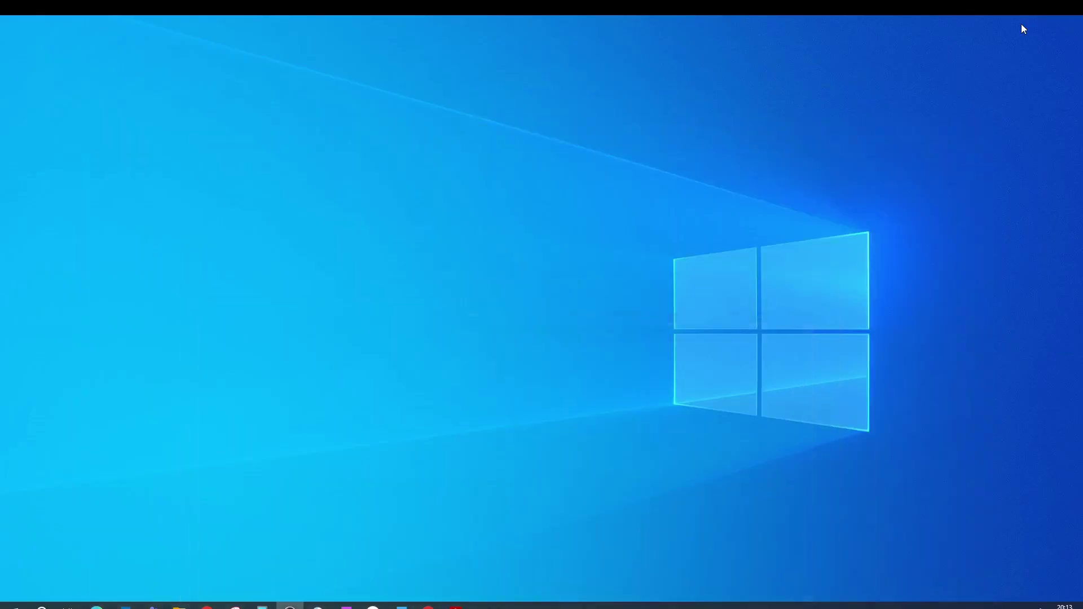
key("alt+Tab")
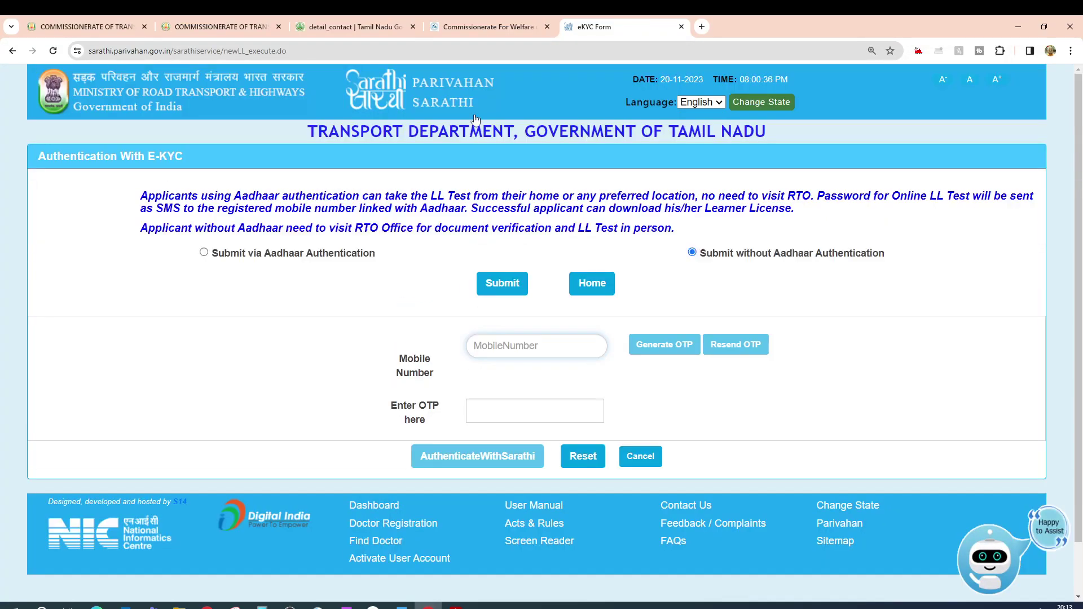
left_click(488, 26)
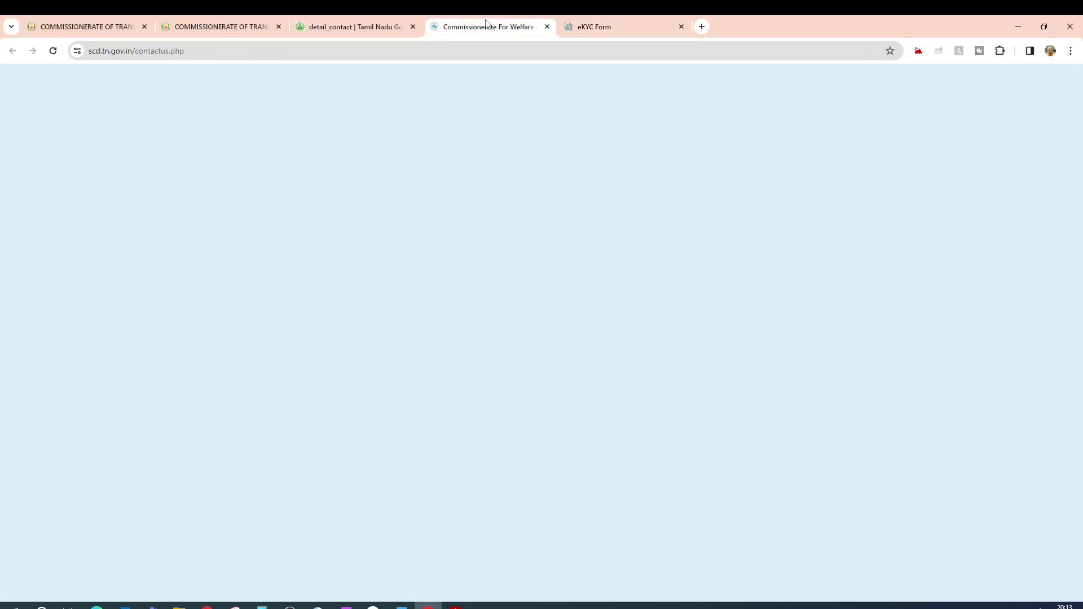
left_click(614, 20)
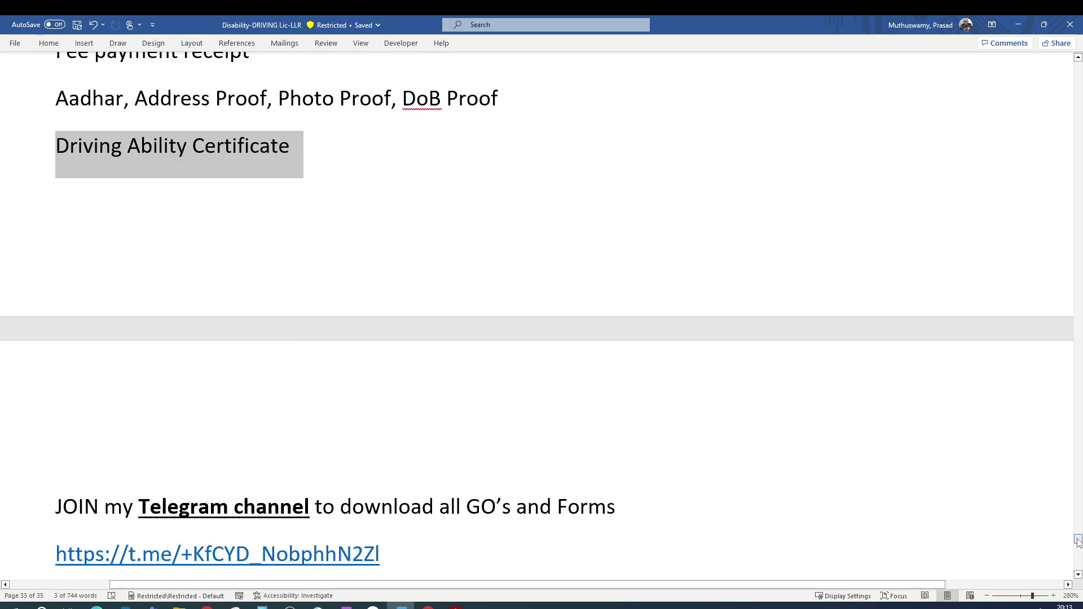
Return to the "Documents to be ready" section in the Word document and open the Sarathi stateSelection.do link below it.
left_click_drag(1077, 541, 1077, 68)
scroll(477, 384, "down", 3)
scroll(477, 383, "down", 5)
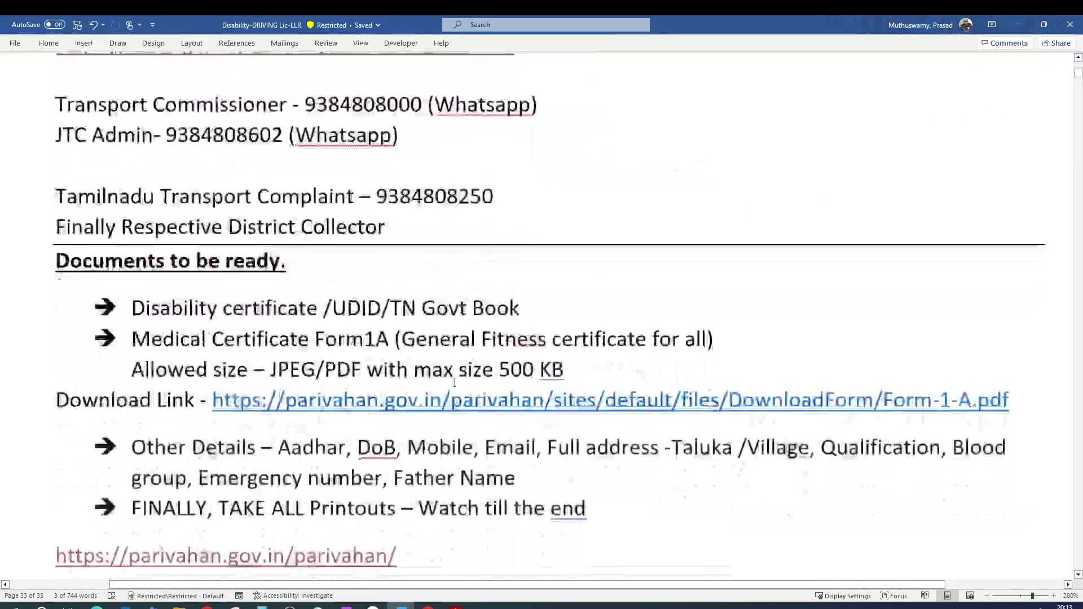
scroll(343, 465, "down", 4)
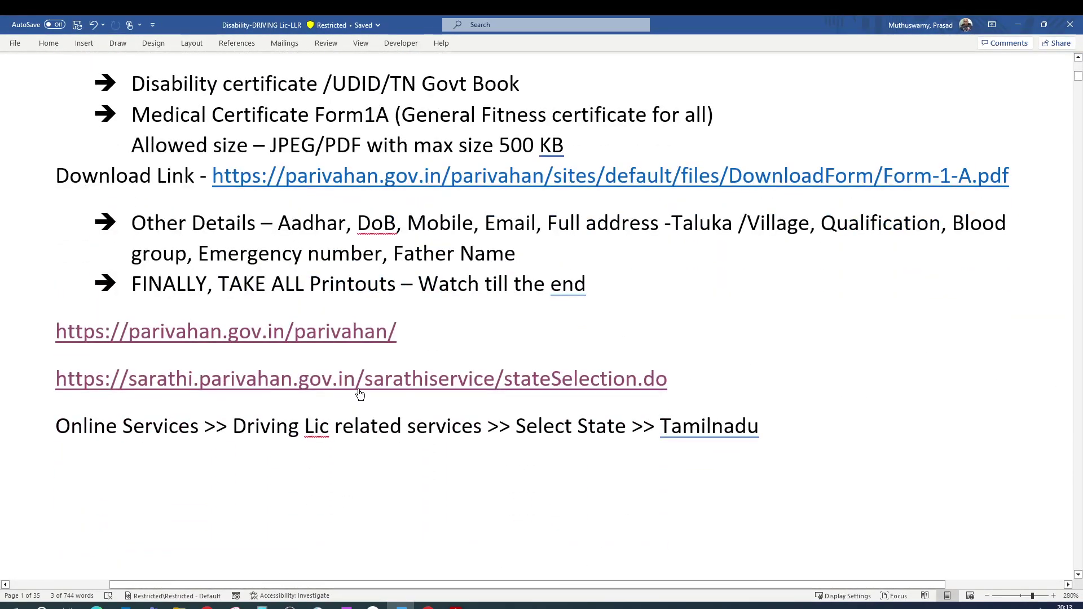
left_click(317, 334)
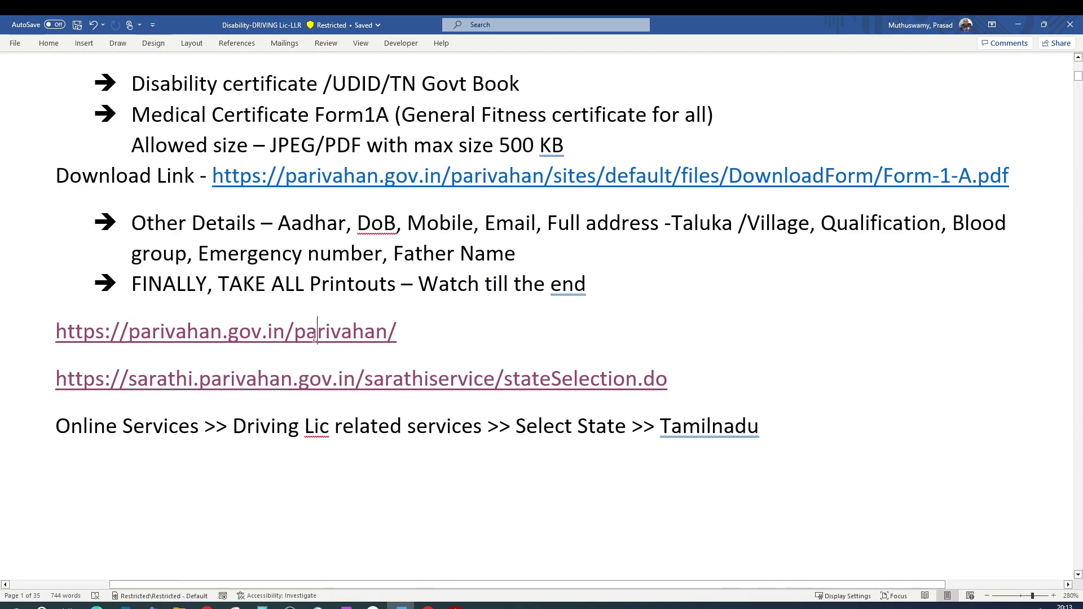
left_click(403, 386, "ctrl")
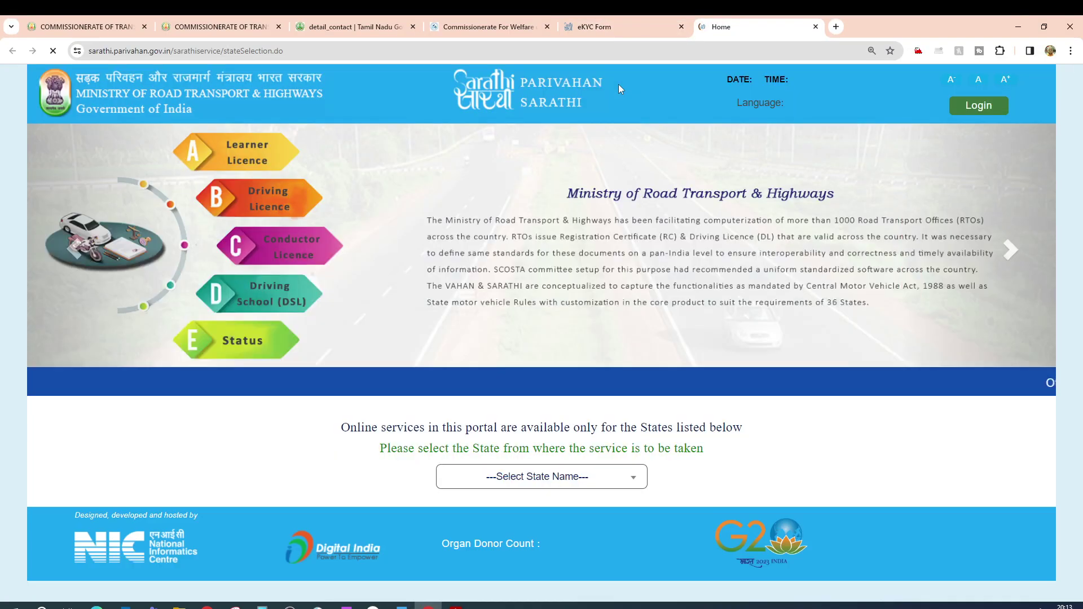
Select Tamil Nadu as the service state and dismiss the Contactless Licence Services notice.
left_click(479, 481)
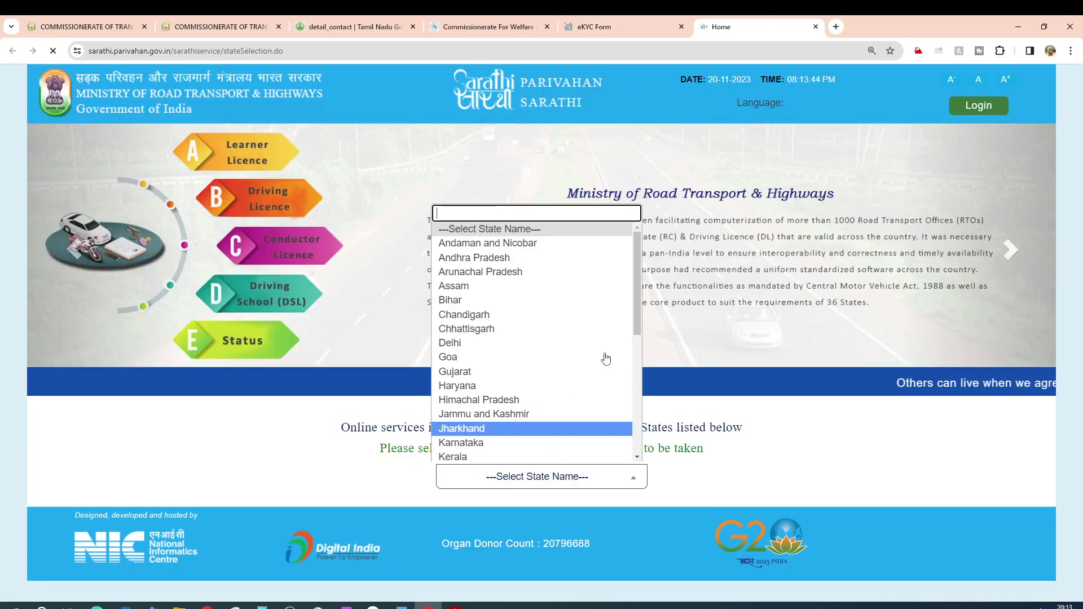
scroll(544, 392, "down", 5)
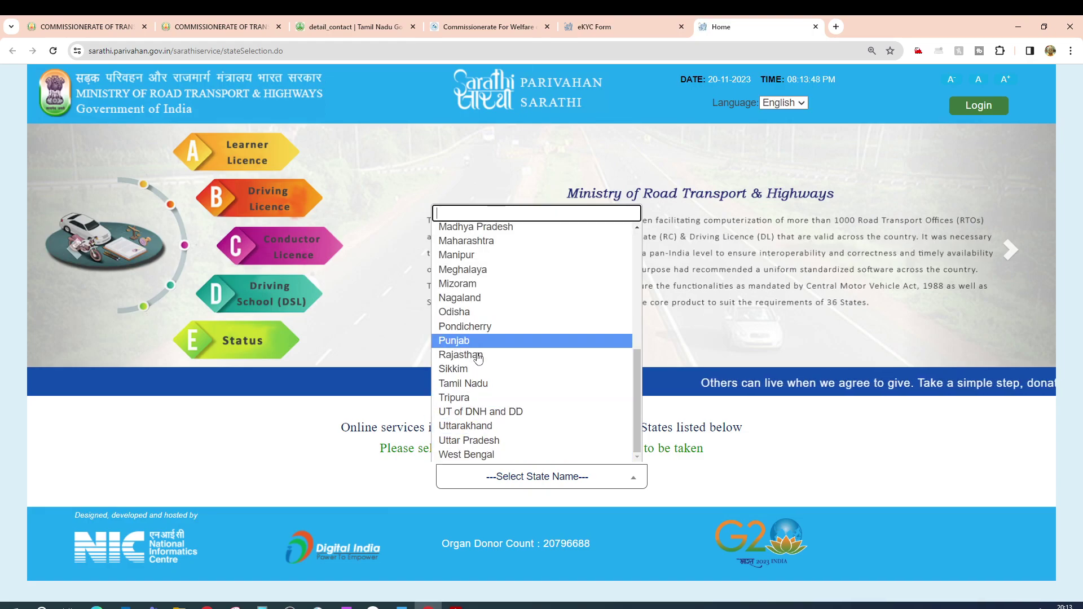
left_click(477, 383)
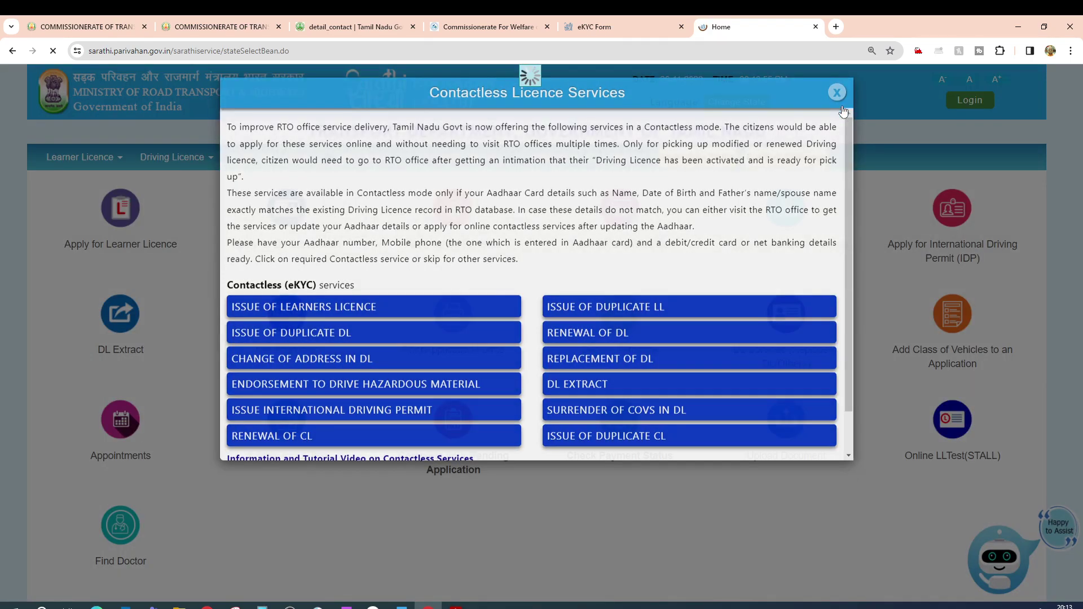
left_click(837, 92)
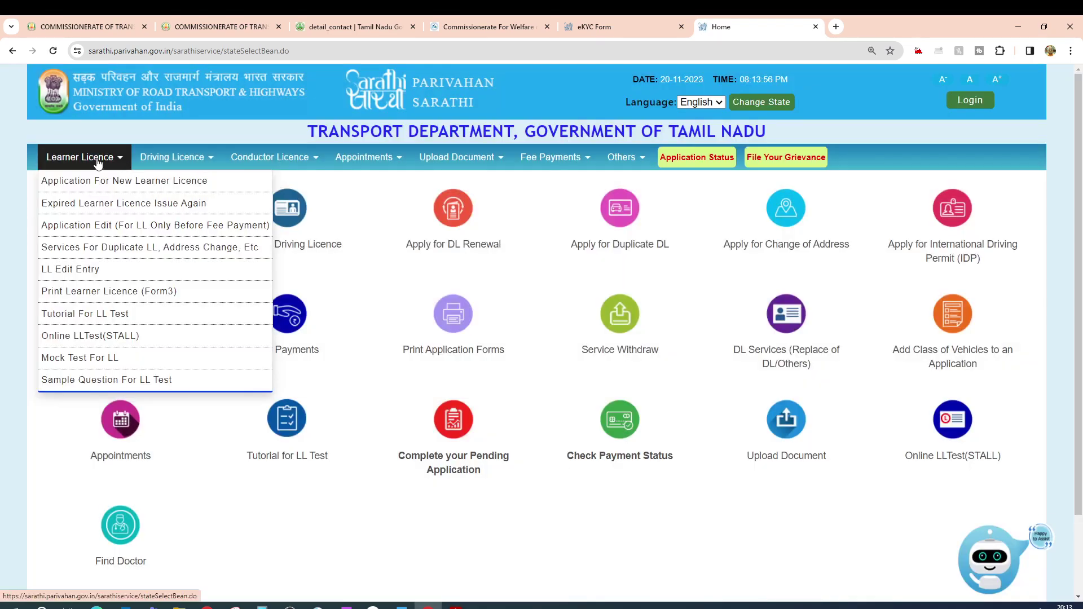
Start a New Driving Licence application and continue past the submission instructions to the Learner's Licence Details form.
mouse_move(172, 157)
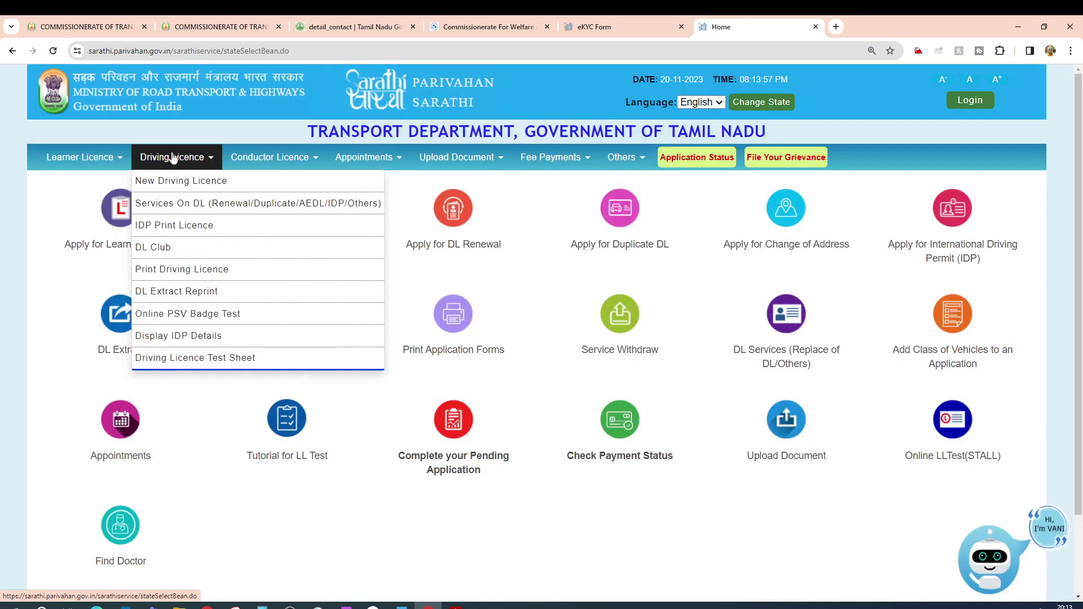
left_click(176, 181)
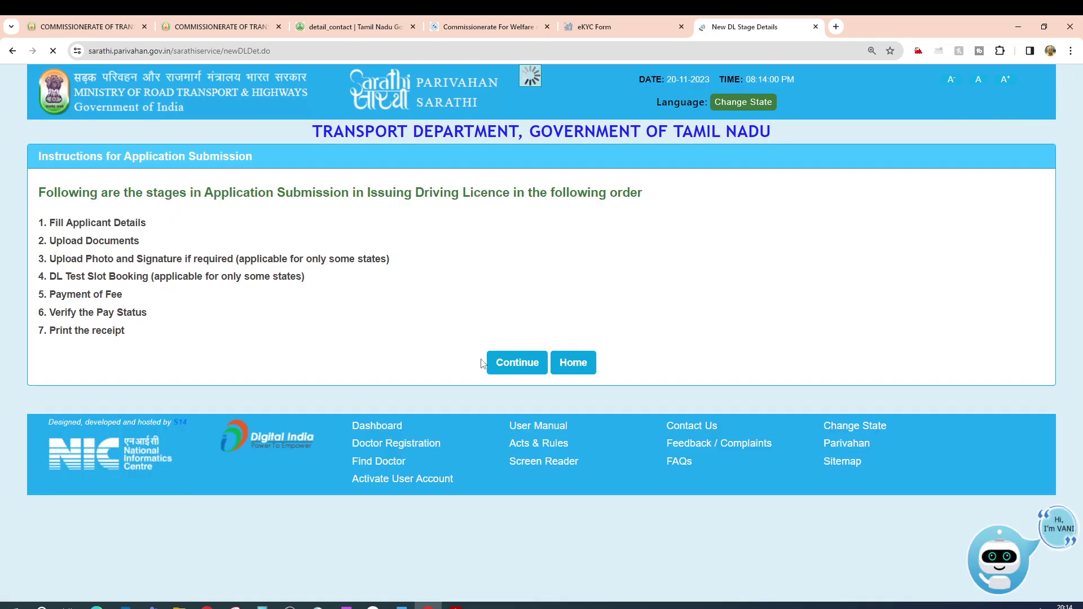
left_click(503, 366)
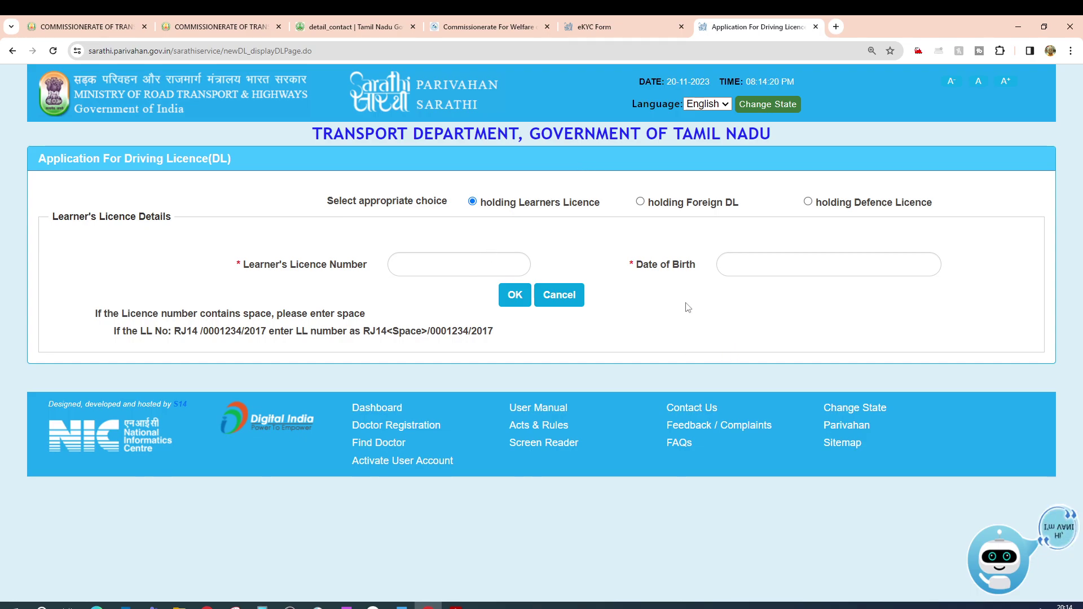
Look through the open eKYC, Welfare of the Differently Abled contact, Institute of Rehabilitation Medicine contact and RTO Office pages.
left_click(585, 31)
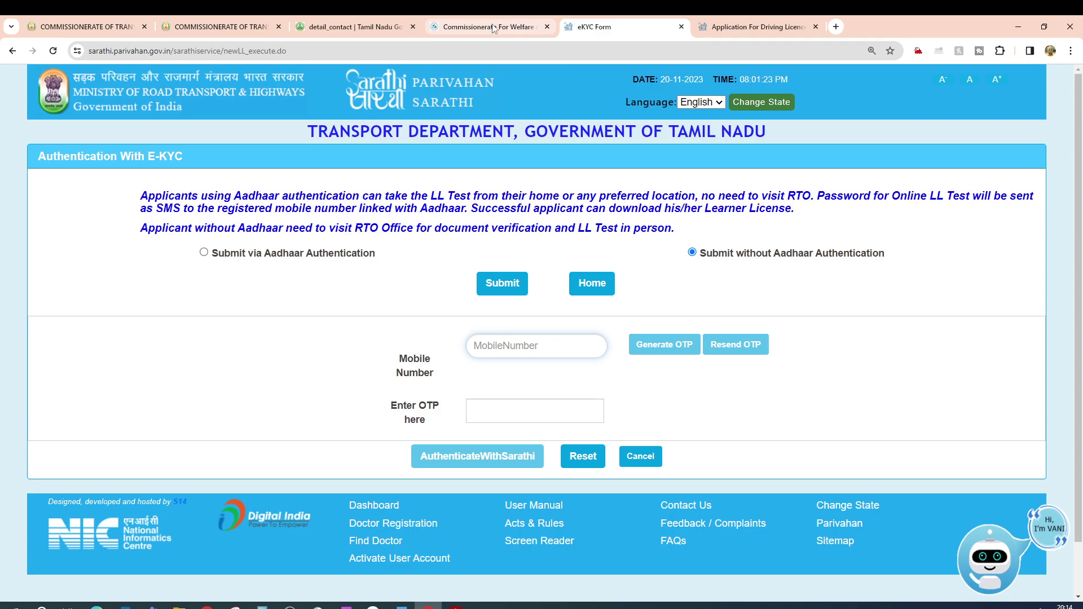
left_click(476, 27)
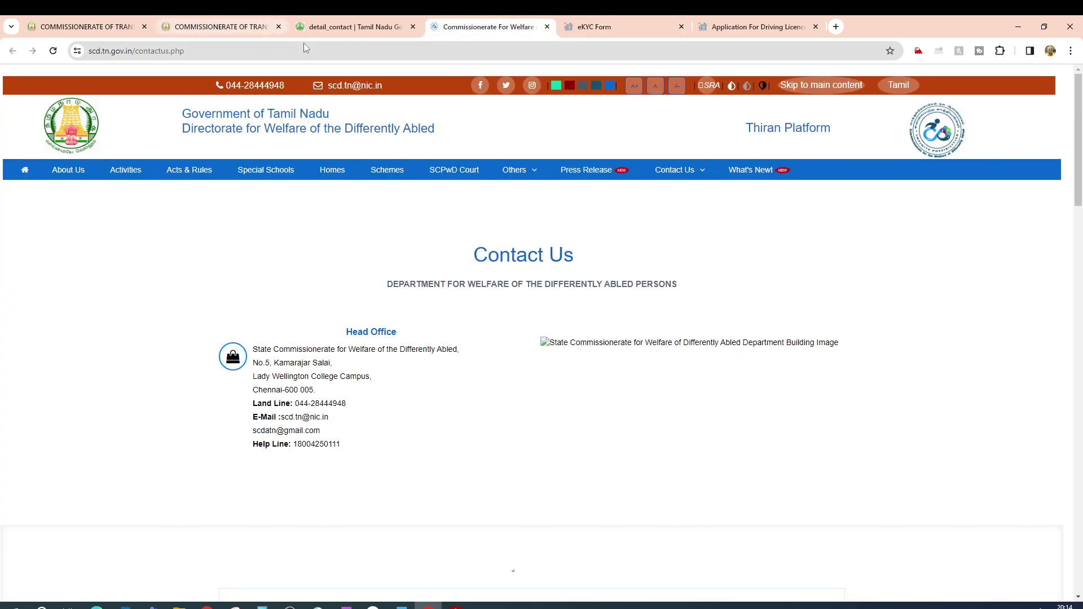
left_click(329, 31)
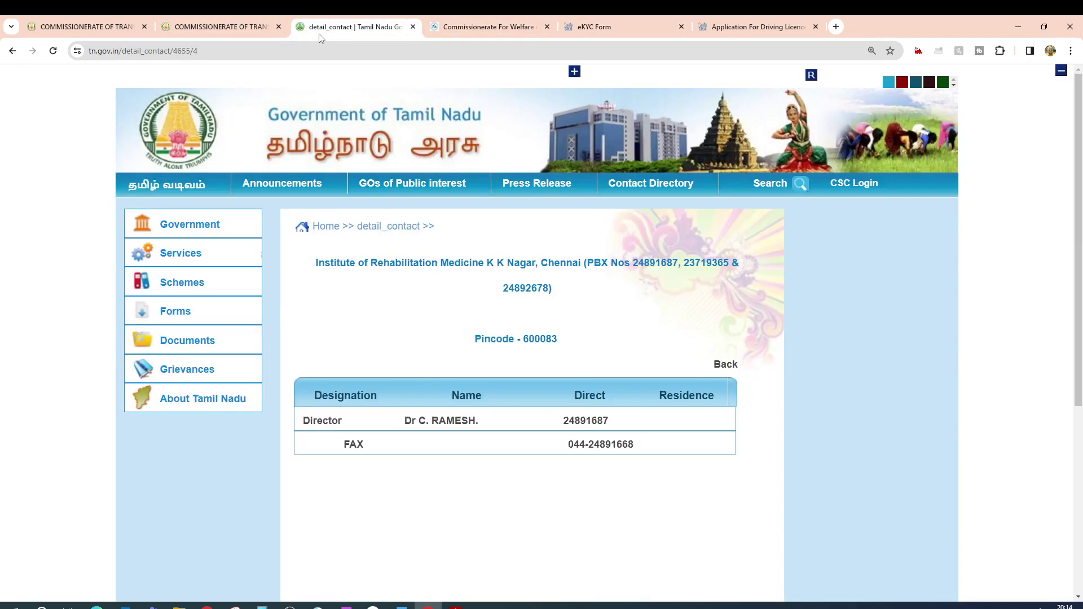
left_click(194, 29)
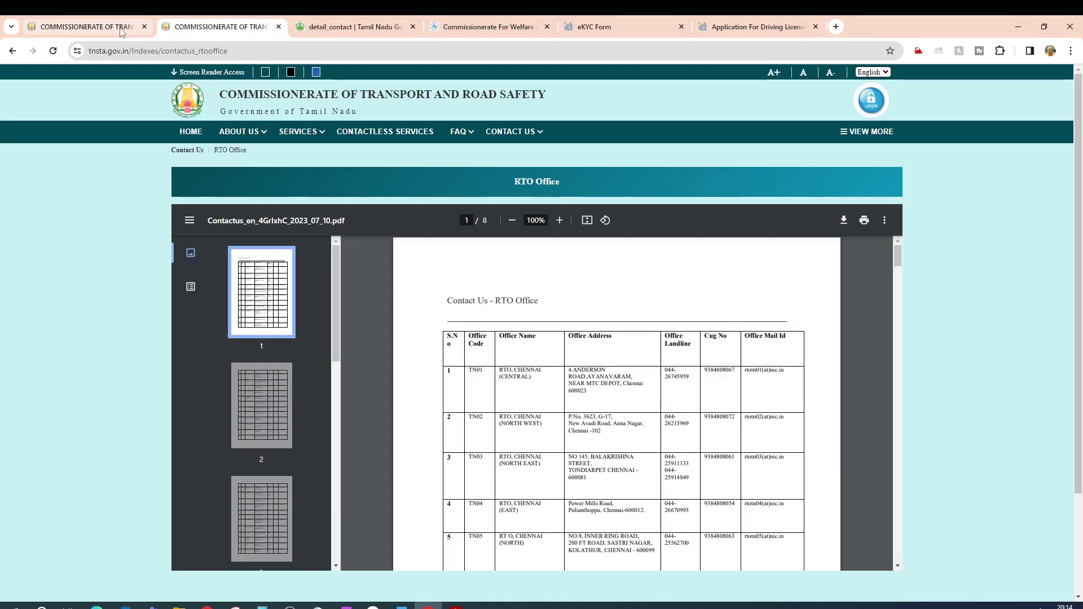
Switch to the PwD welfare channel in Telegram and look through its posts around the Tamil Nadu driving licence circular.
left_click(121, 29)
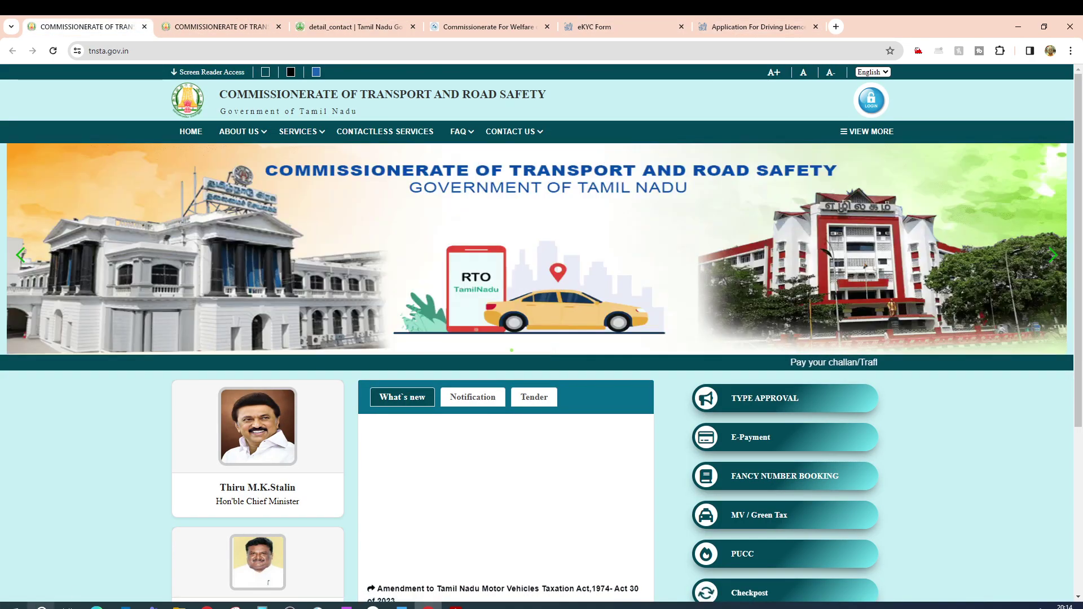
key("super+s")
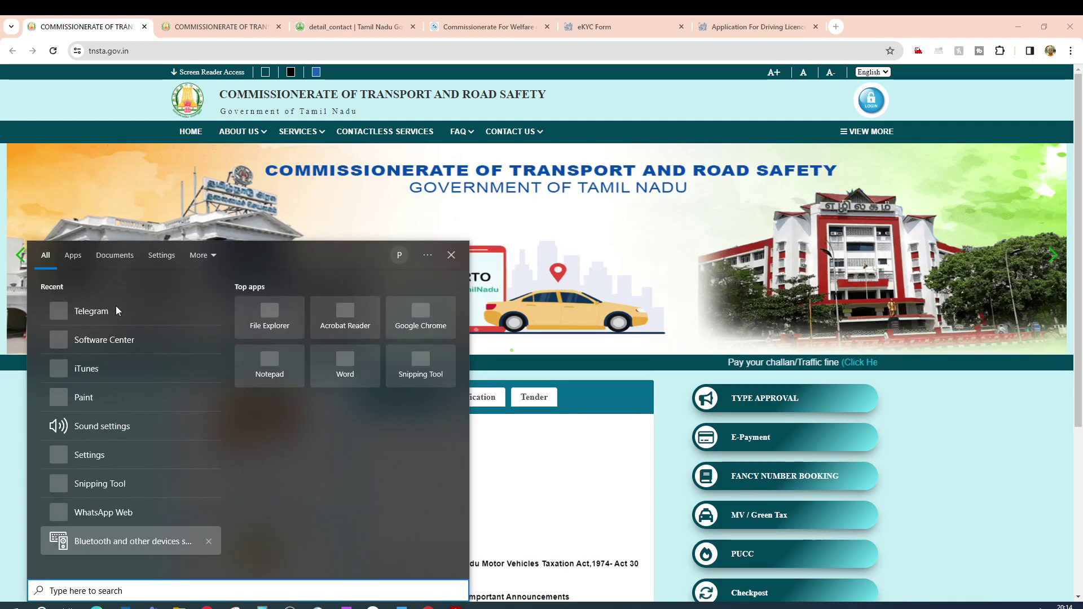
left_click(472, 317)
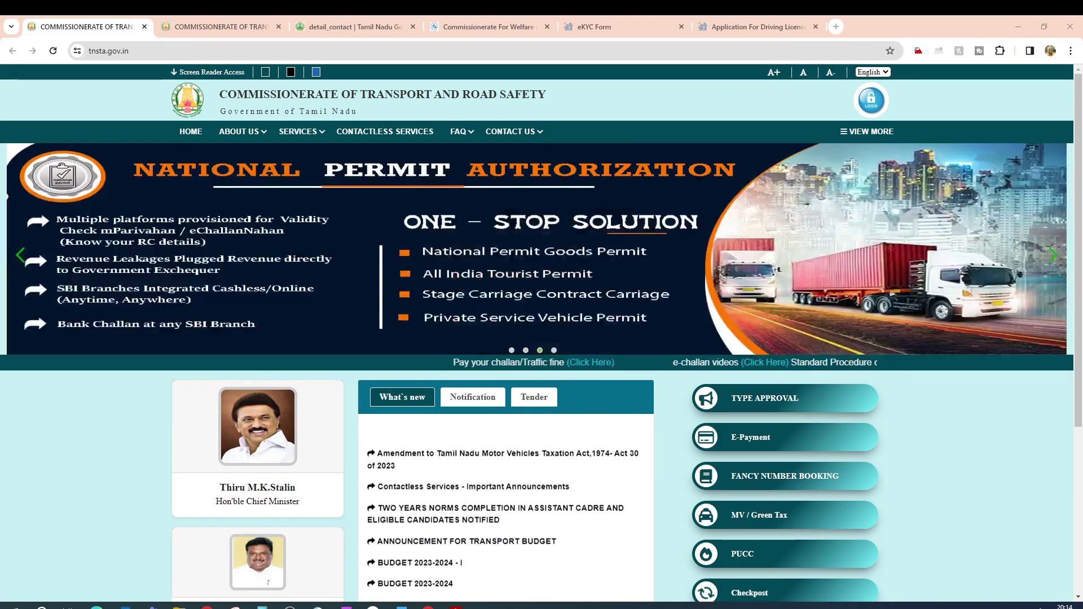
key("alt+Tab")
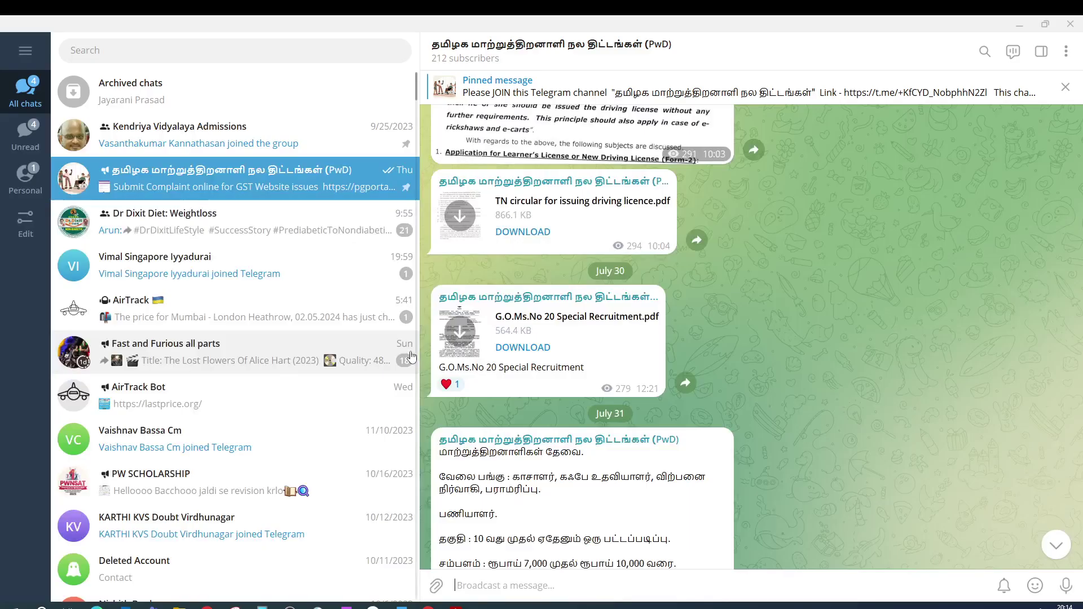
scroll(446, 226, "up", 3)
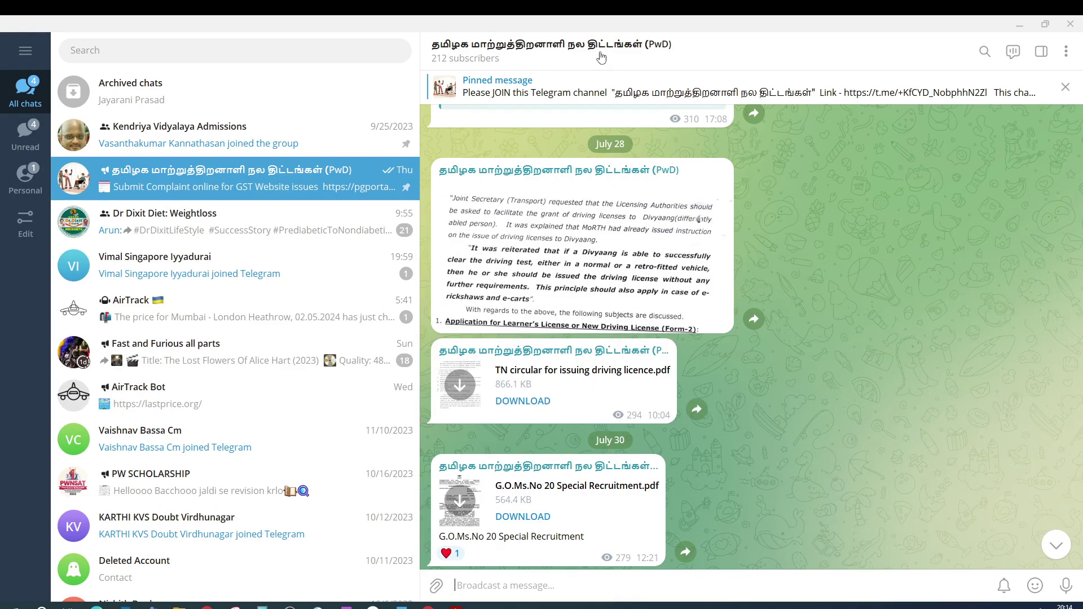
scroll(663, 250, "down", 2)
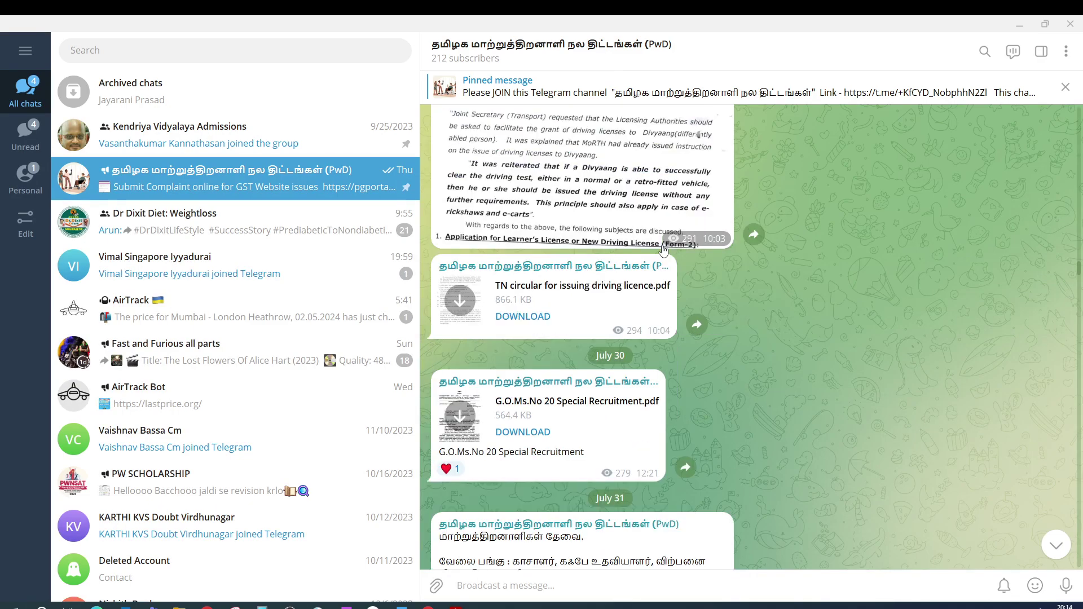
scroll(662, 250, "down", 6)
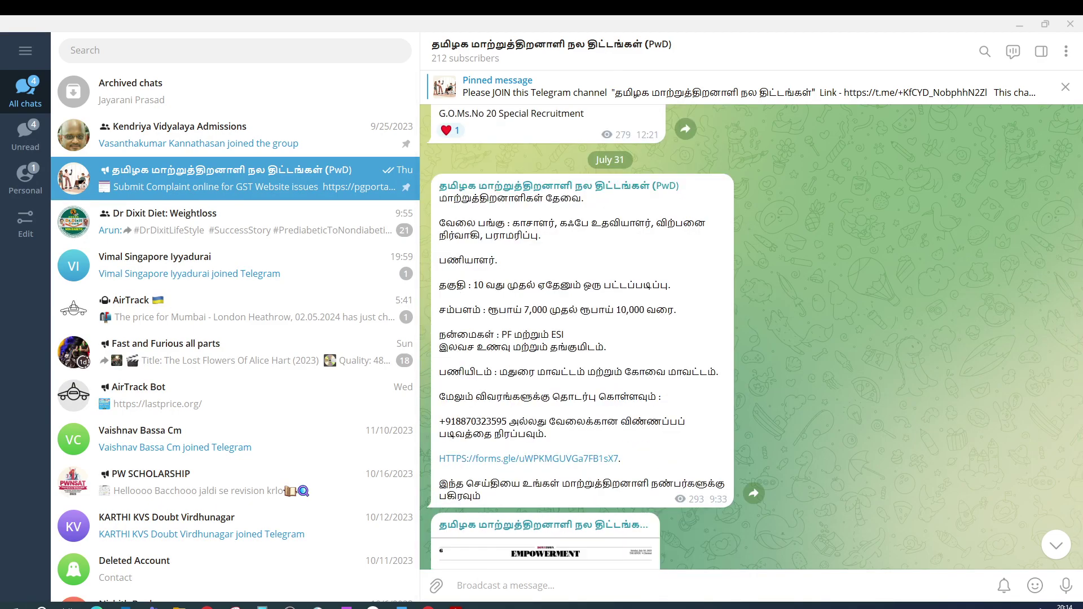